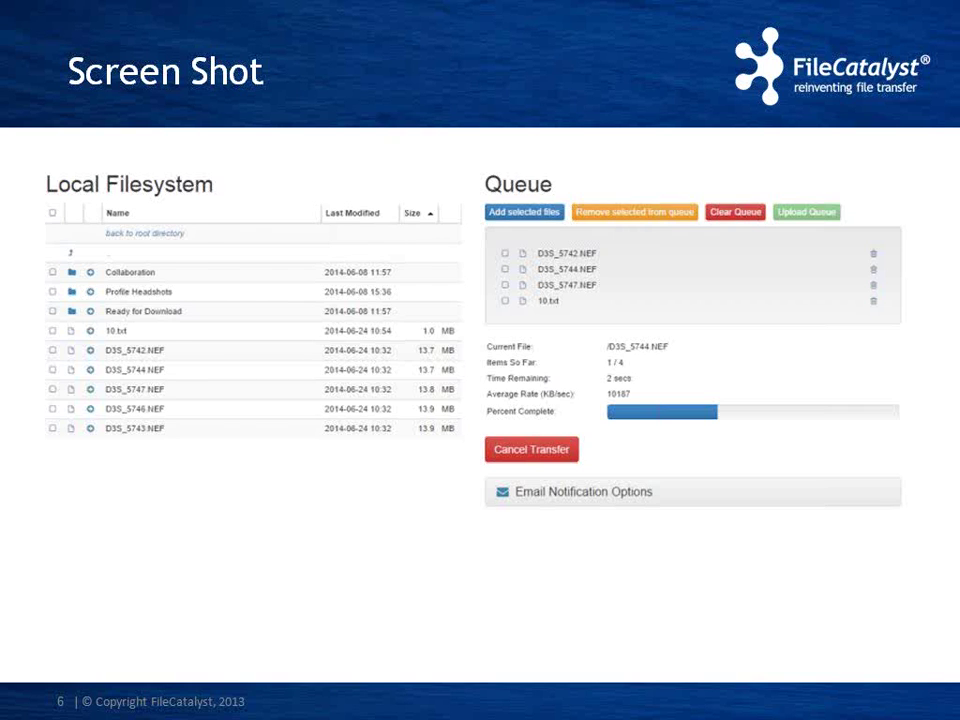
- Advance PowerPoint to slide 7, the Demo slide, then minimise it to show the desktop
key("Right")
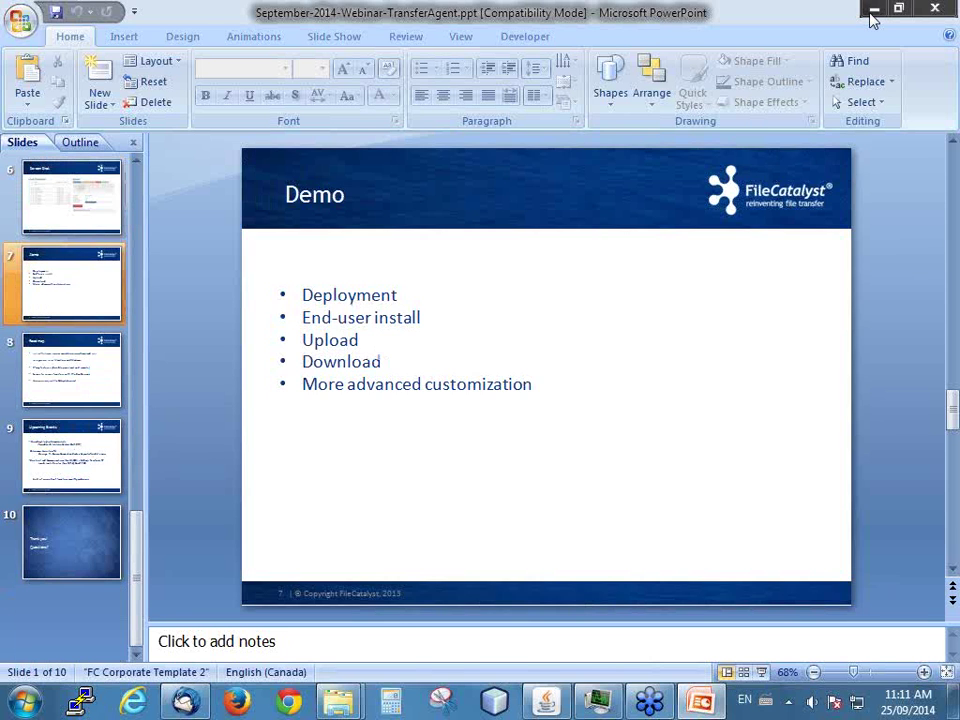
left_click(868, 13)
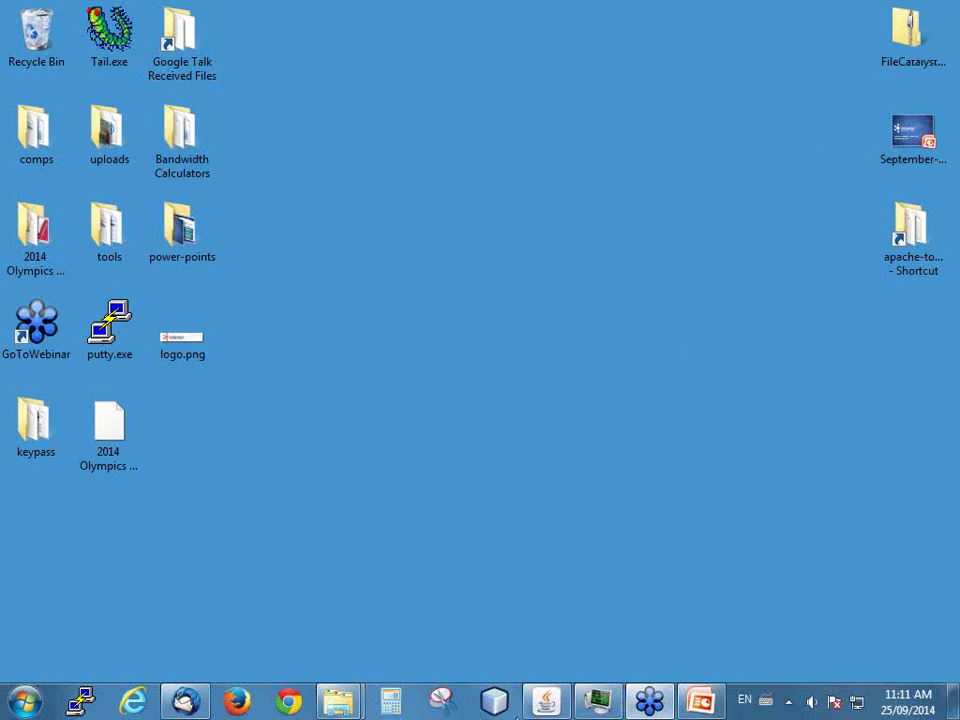
left_click(545, 703)
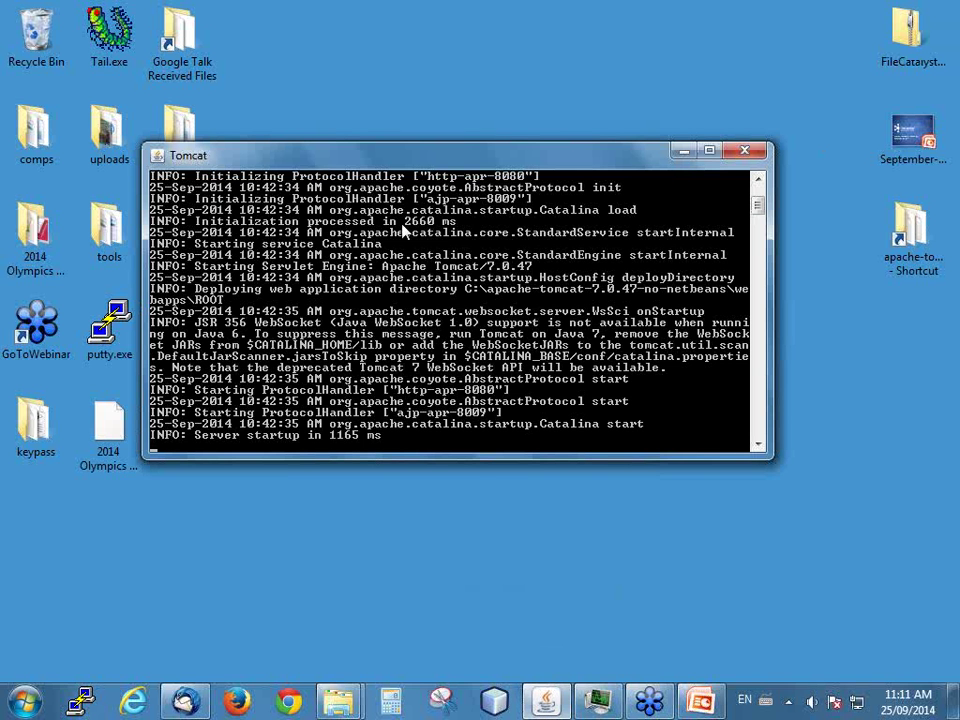
left_click(684, 153)
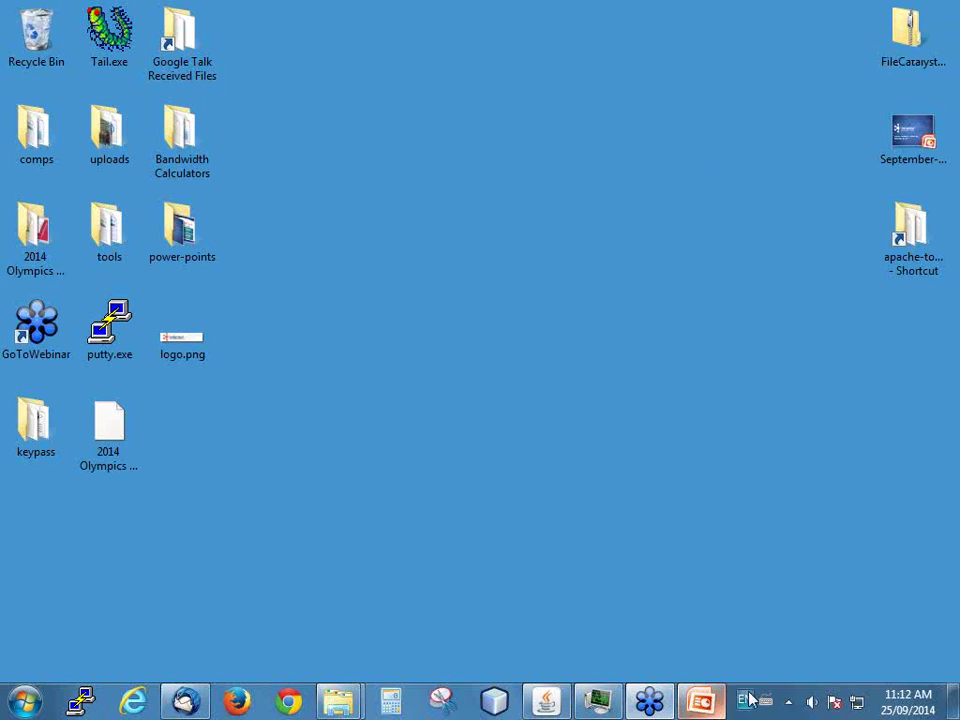
left_click(789, 702)
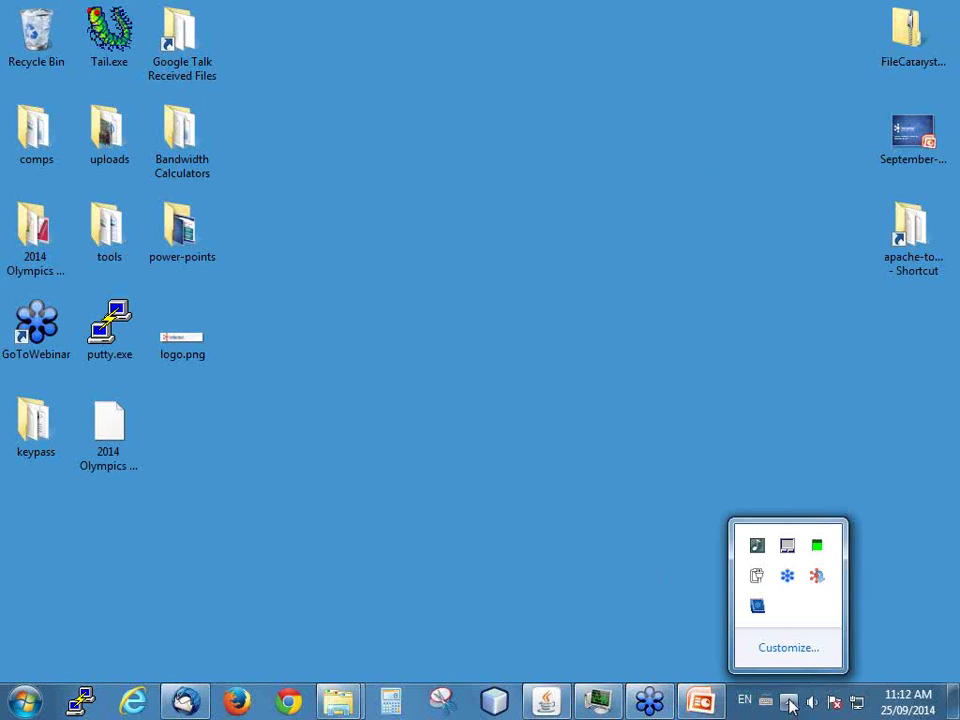
double_click(818, 577)
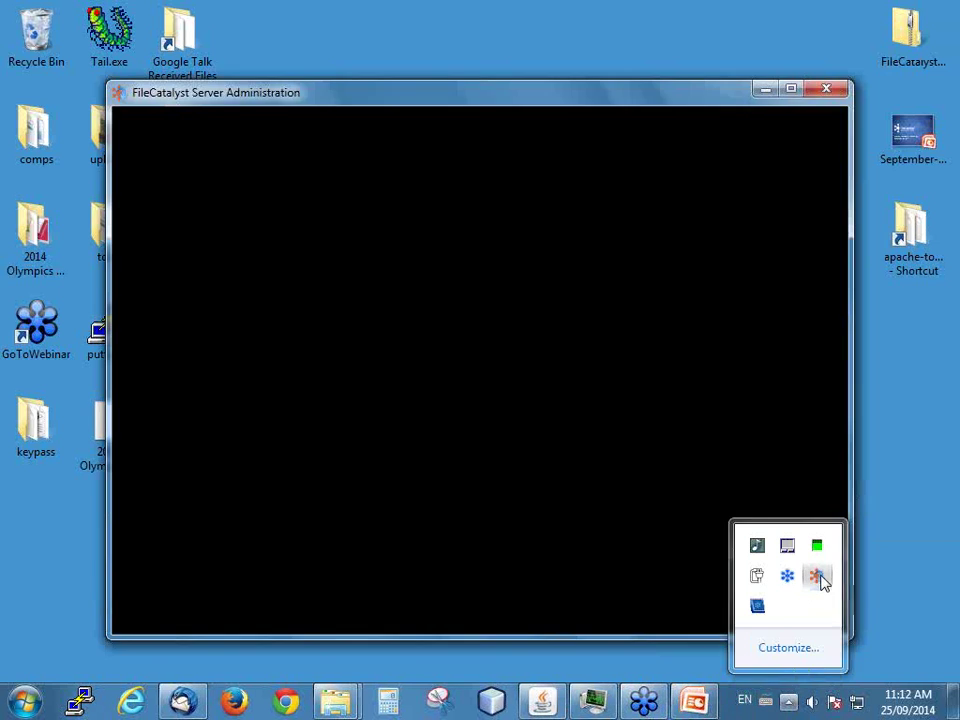
left_click(766, 89)
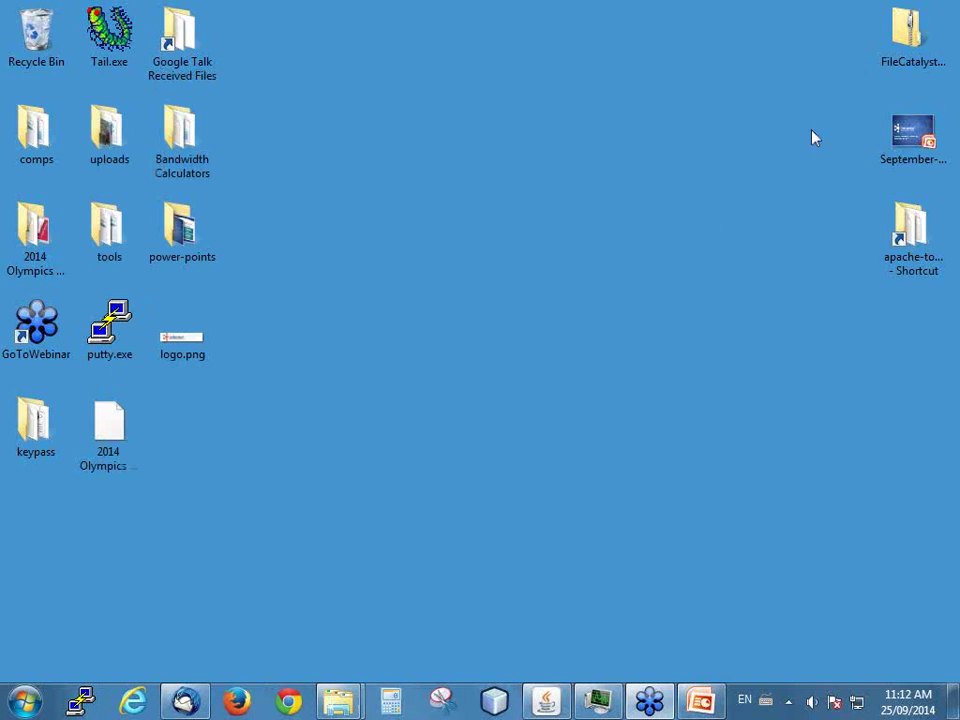
- Move FileCatalystTransferAgentDeployment.zip left on the desktop and check it contains a filecatalyst folder
left_click(903, 27)
left_click_drag(903, 27, 757, 30)
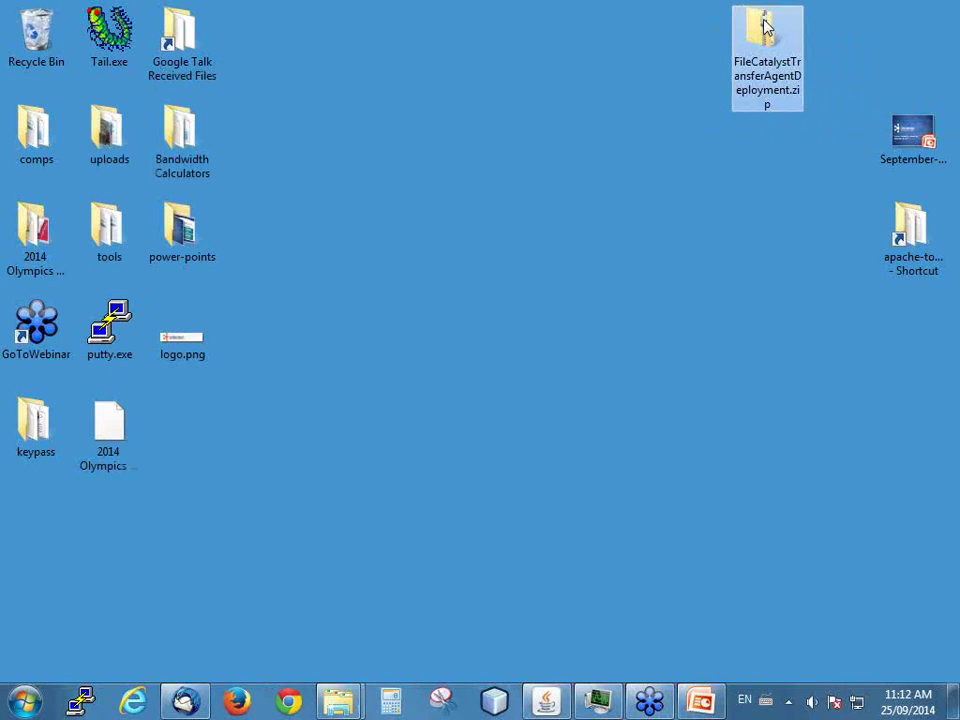
double_click(765, 27)
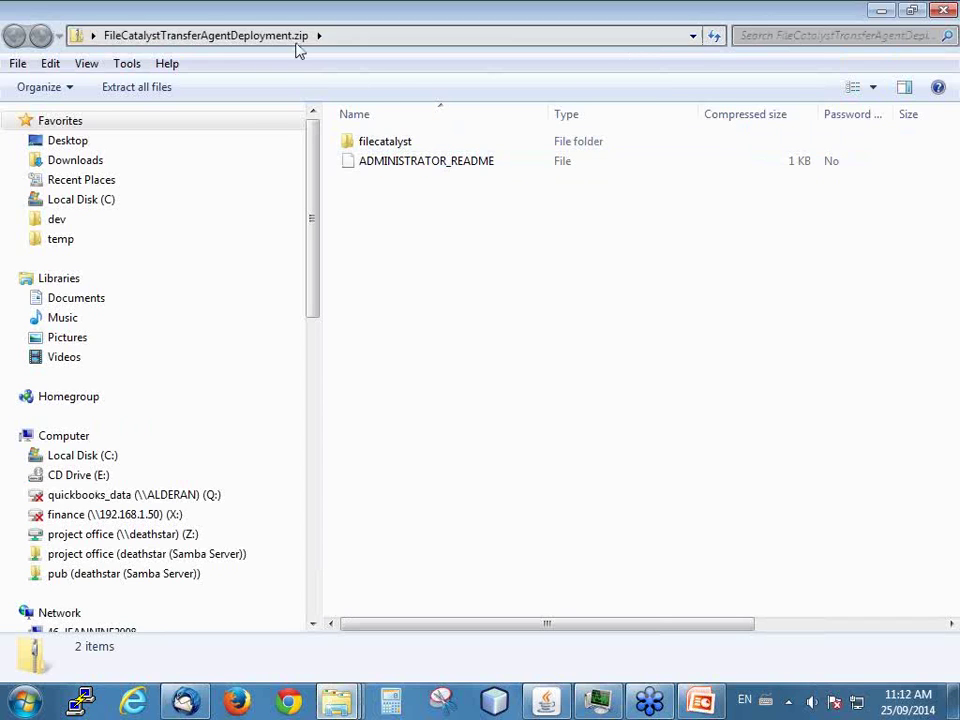
left_click(388, 141)
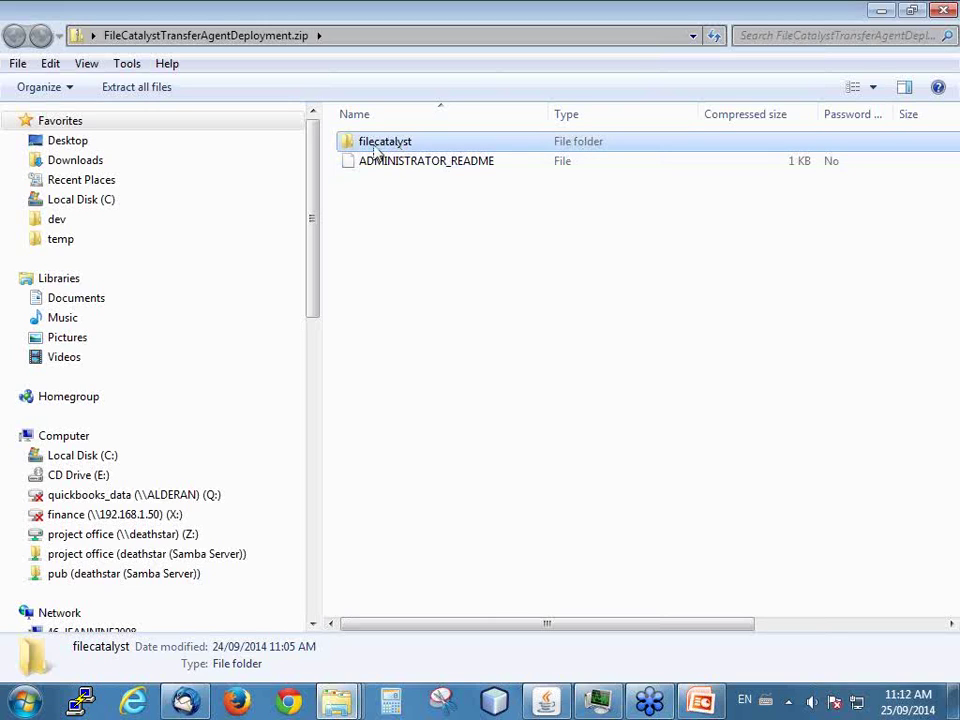
right_click(352, 147)
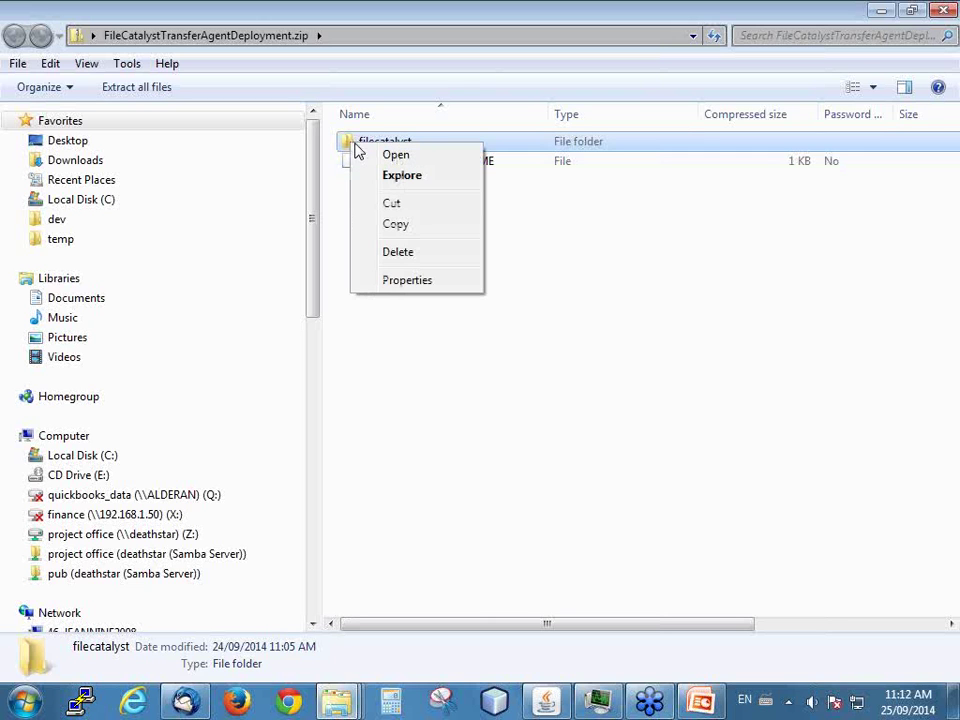
left_click(343, 145)
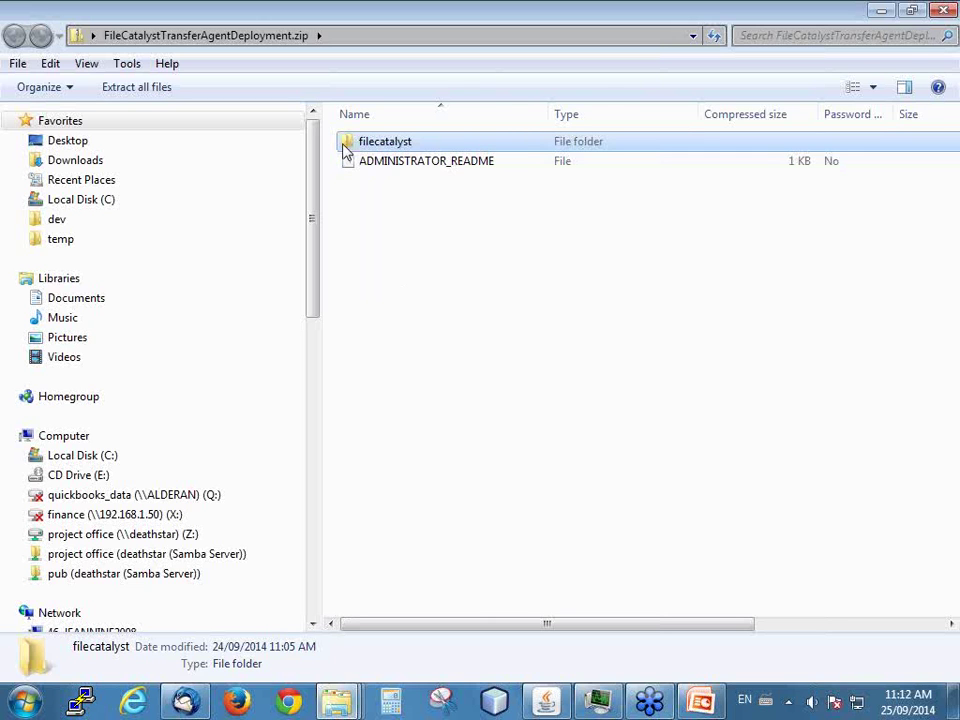
left_click(943, 10)
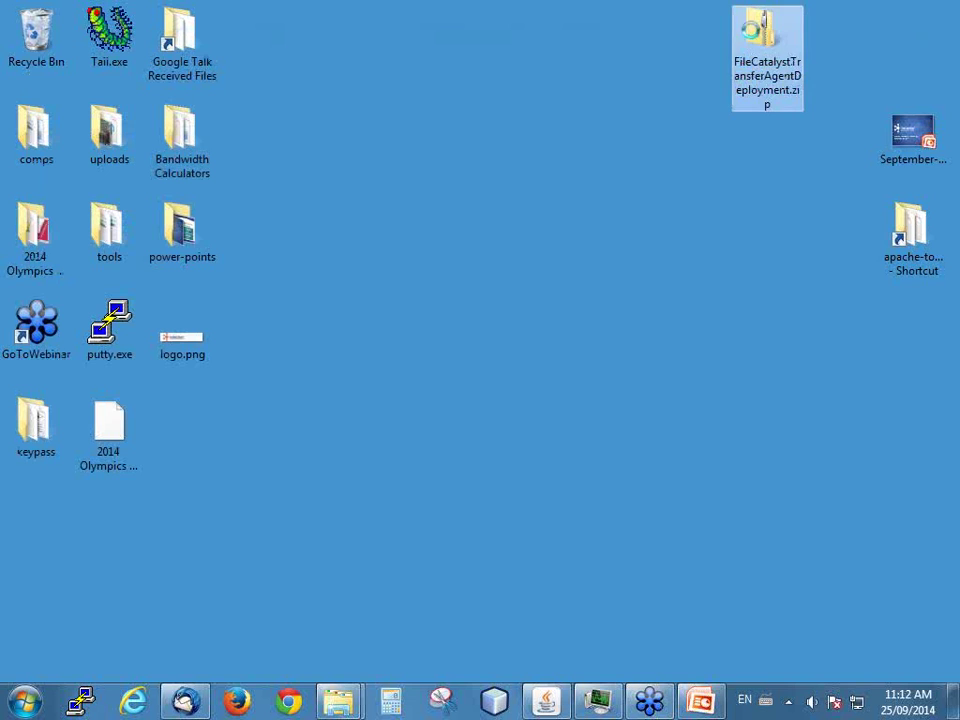
right_click(757, 28)
- Open the zip in 7-Zip and start extracting its filecatalyst folder
mouse_move(741, 210)
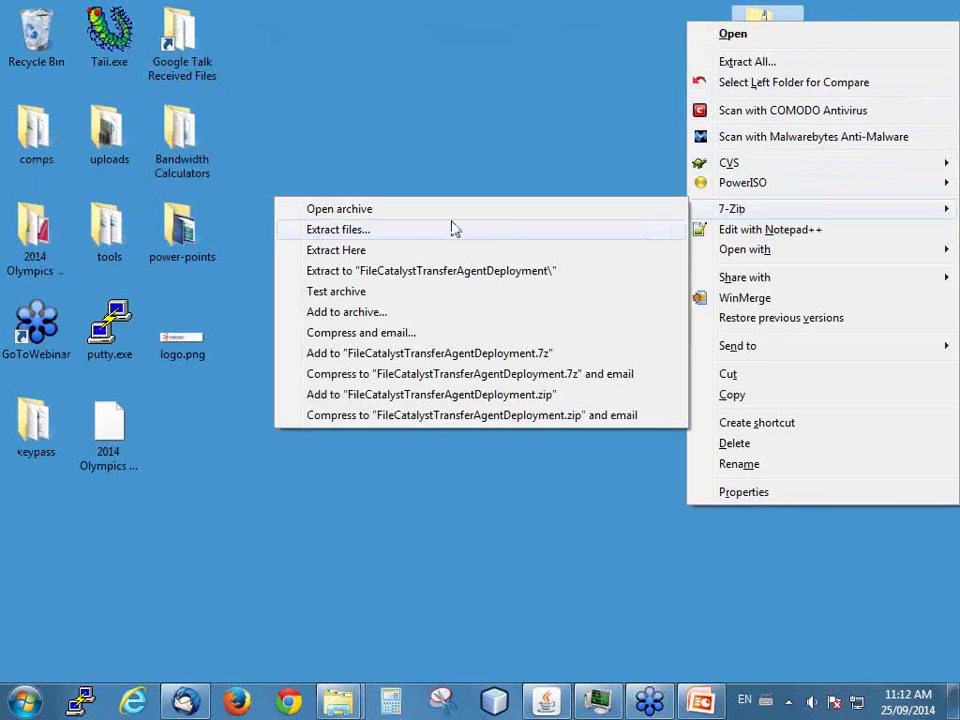
left_click(364, 212)
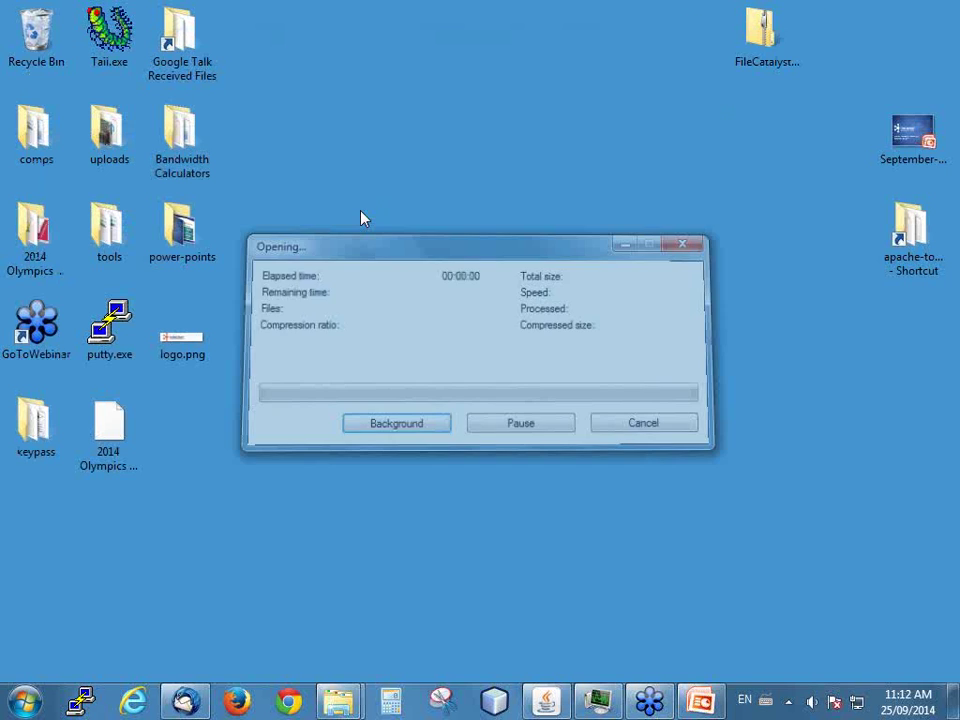
left_click(207, 318)
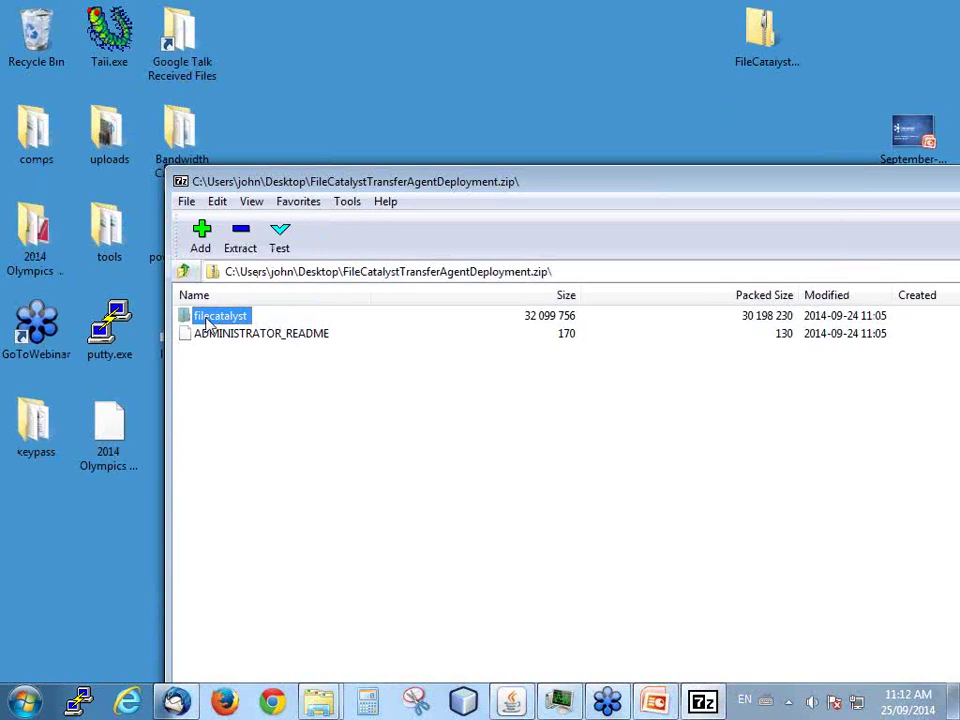
left_click(240, 236)
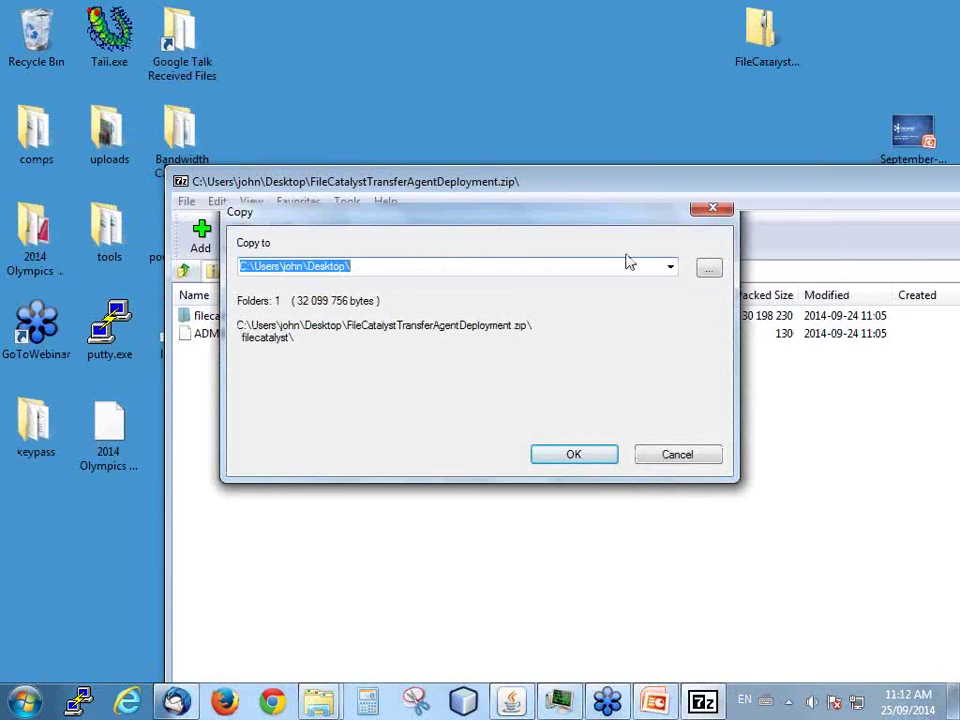
- Choose C:\apache-tomcat-7.0.47-no-netbeans\webapps\ROOT as the extraction destination
left_click(671, 270)
left_click(670, 268)
left_click(712, 272)
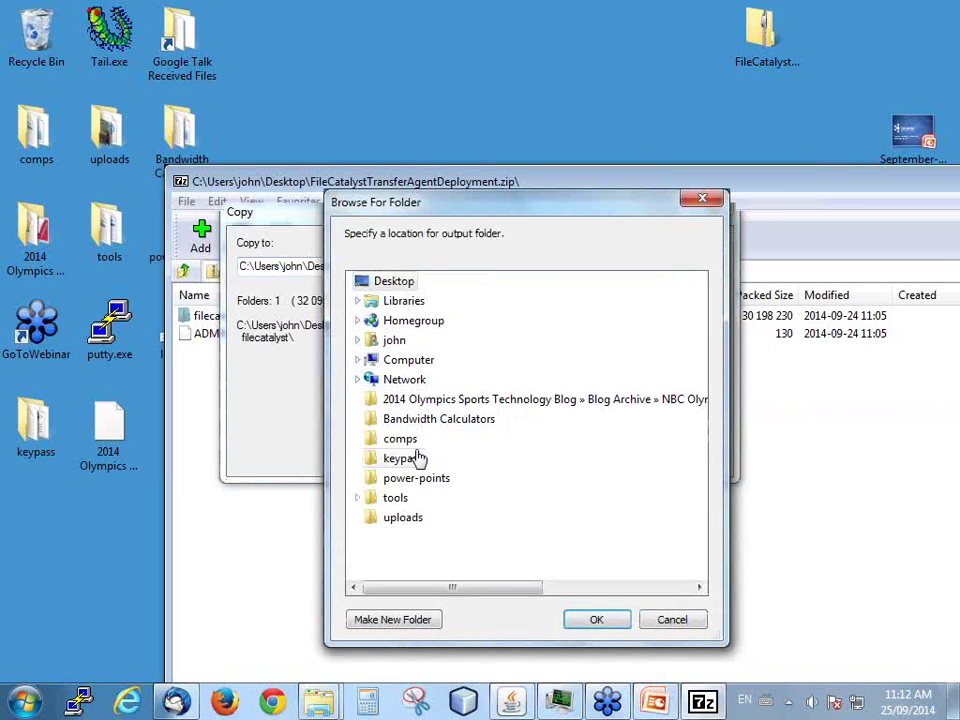
left_click(386, 362)
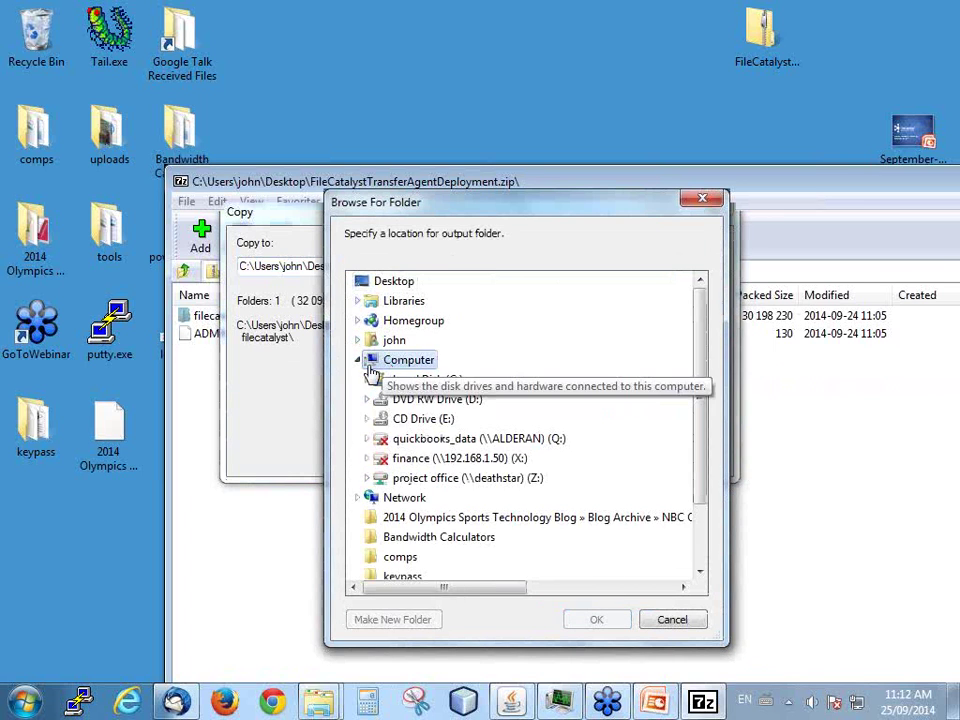
left_click(413, 385)
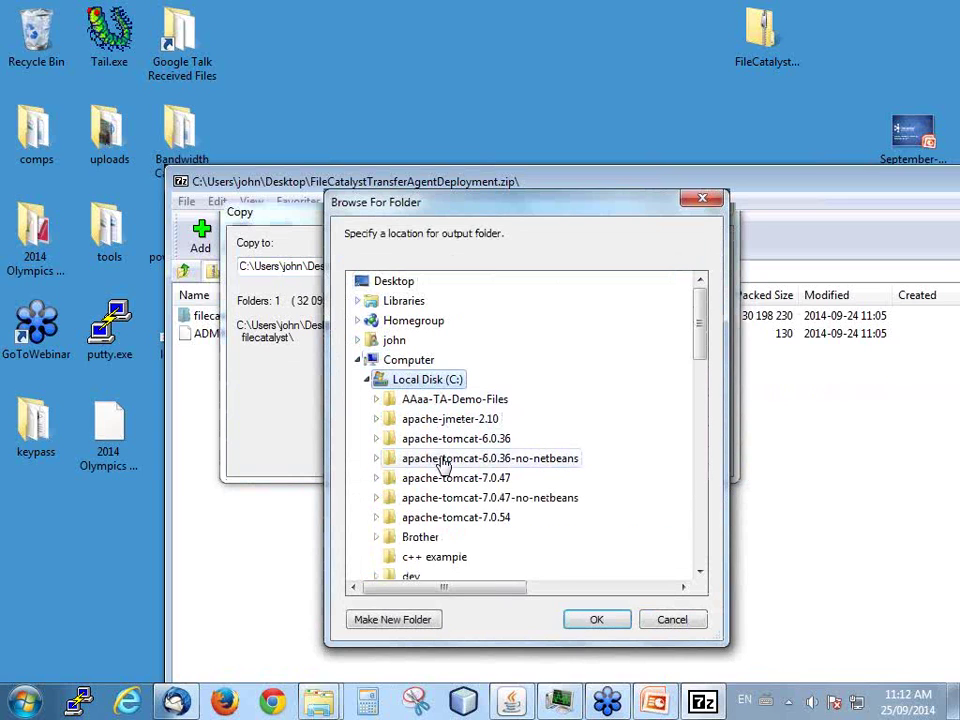
left_click(428, 499)
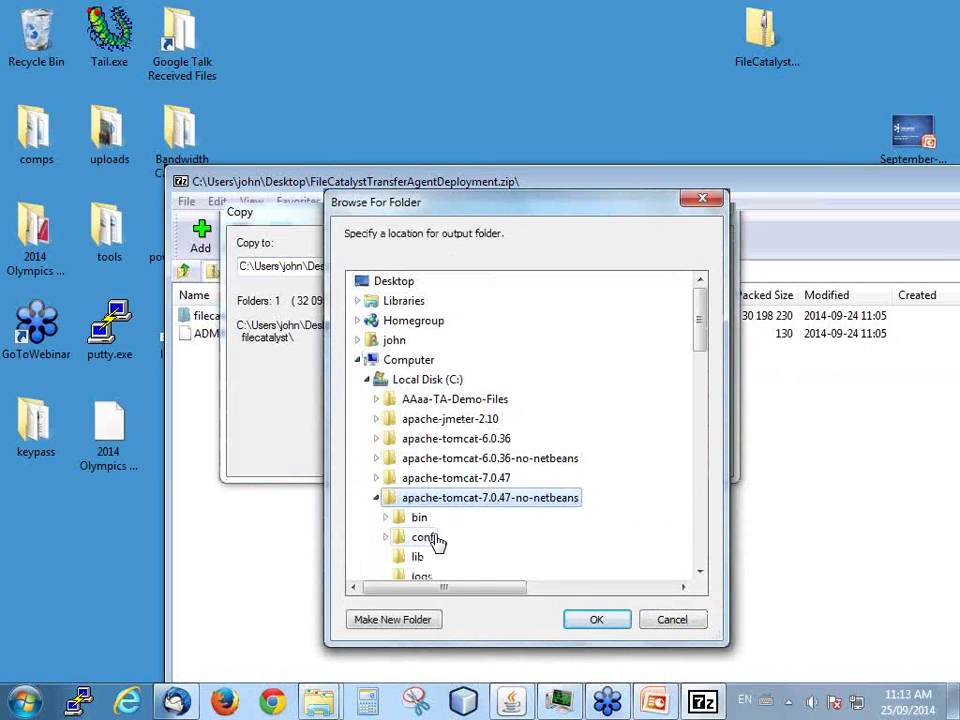
scroll(430, 500, "down", 3)
left_click(424, 442)
scroll(440, 470, "down", 3)
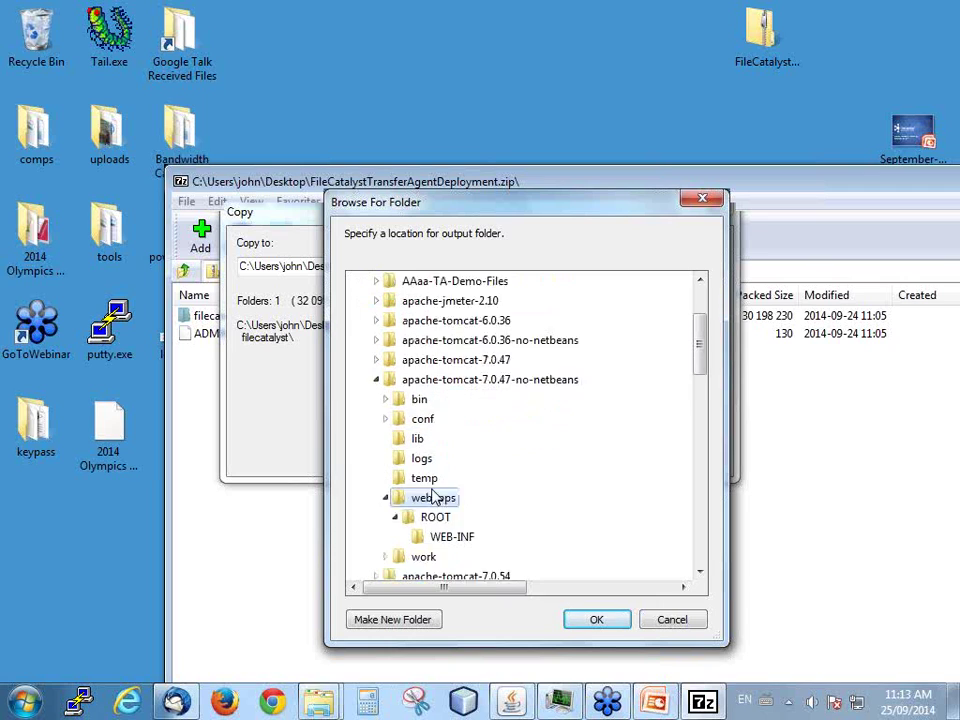
left_click(438, 402)
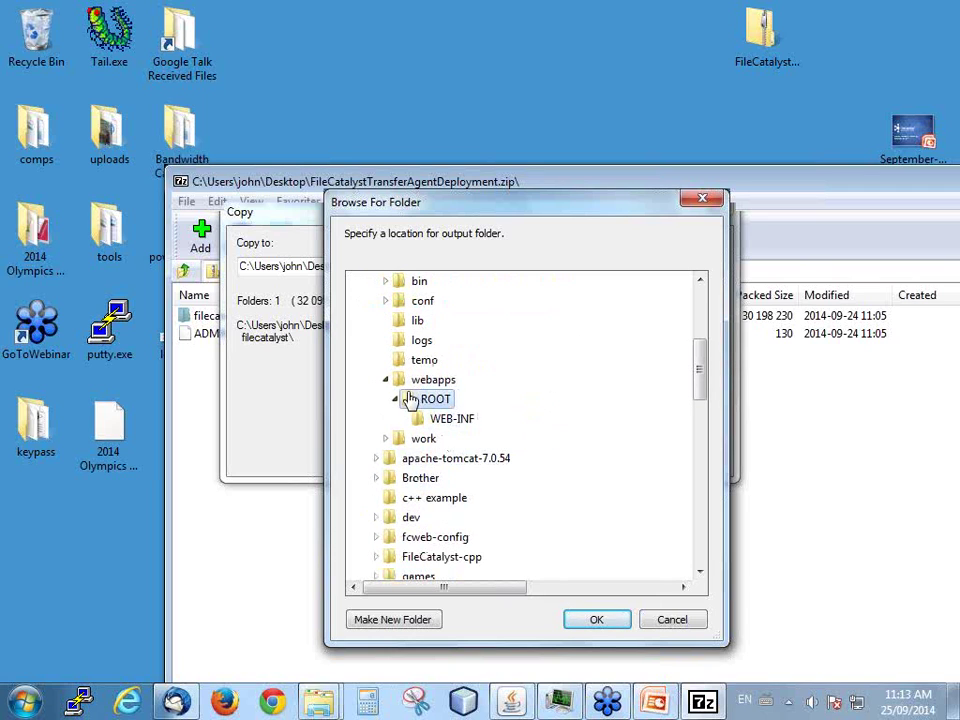
- Confirm the ROOT destination, extract the filecatalyst folder, and close 7-Zip
left_click(619, 626)
left_click(571, 457)
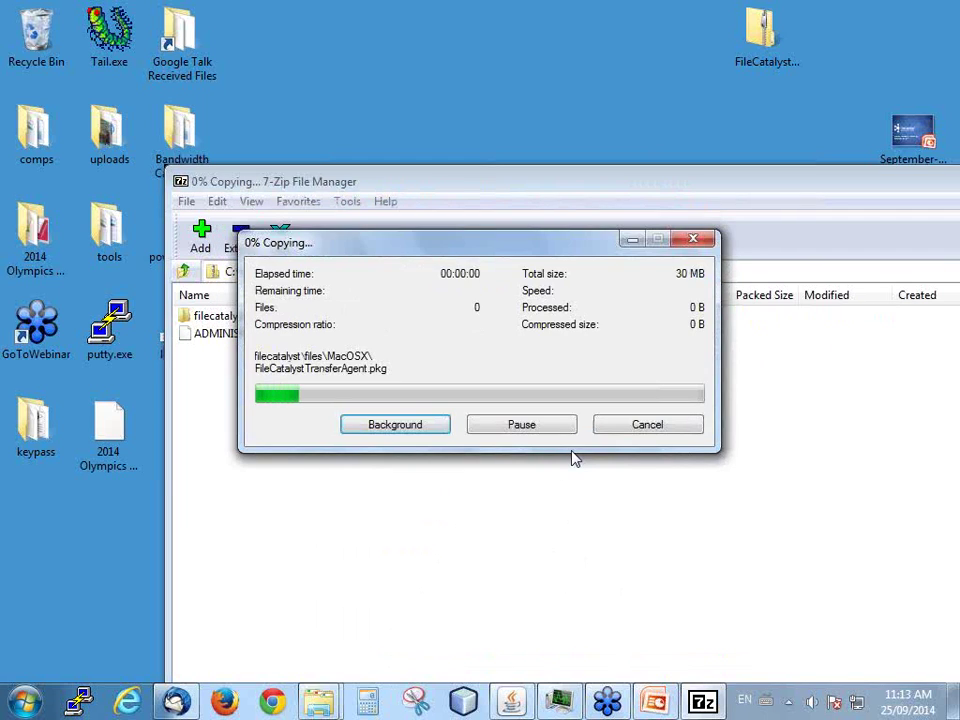
left_click(945, 107)
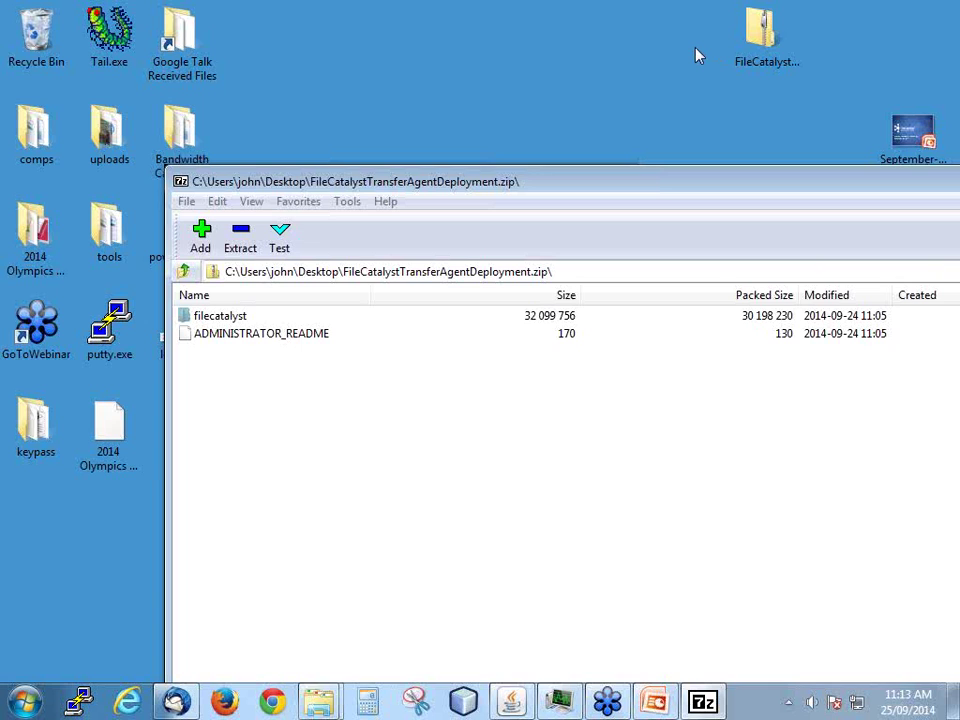
left_click_drag(787, 181, 511, 104)
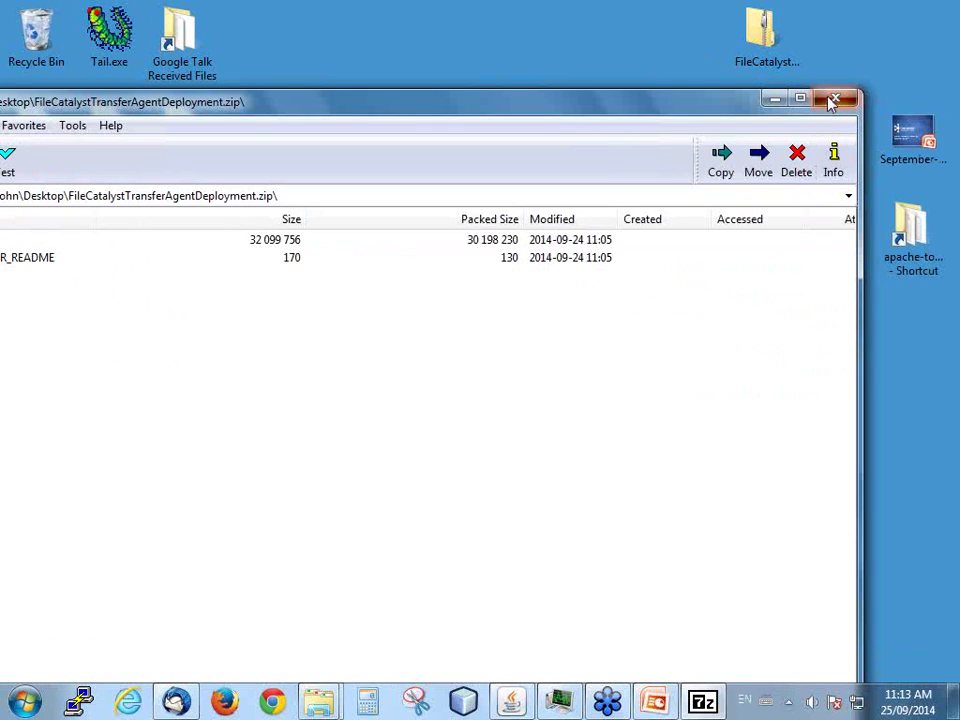
left_click(836, 96)
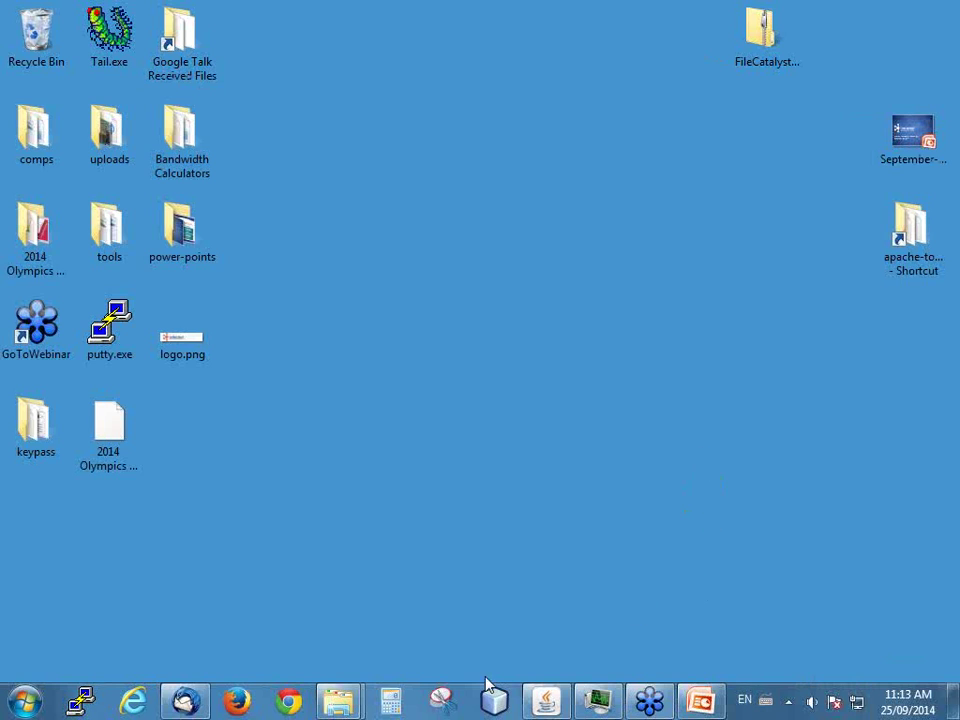
- Launch Firefox and load the local Tomcat page at localhost:8080
left_click(240, 701)
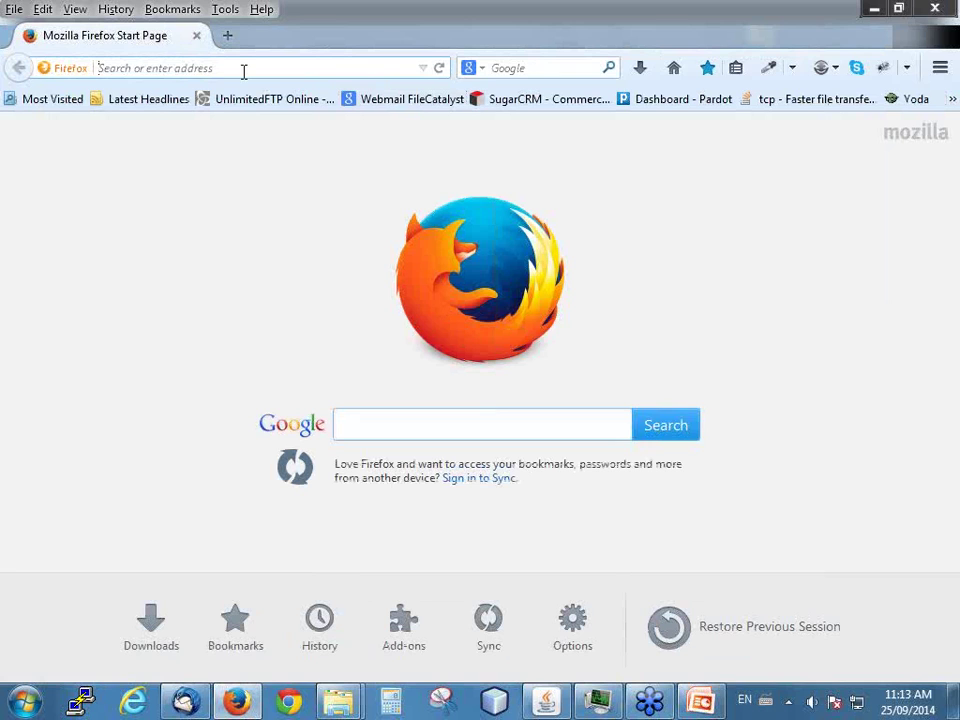
type("localhost/")
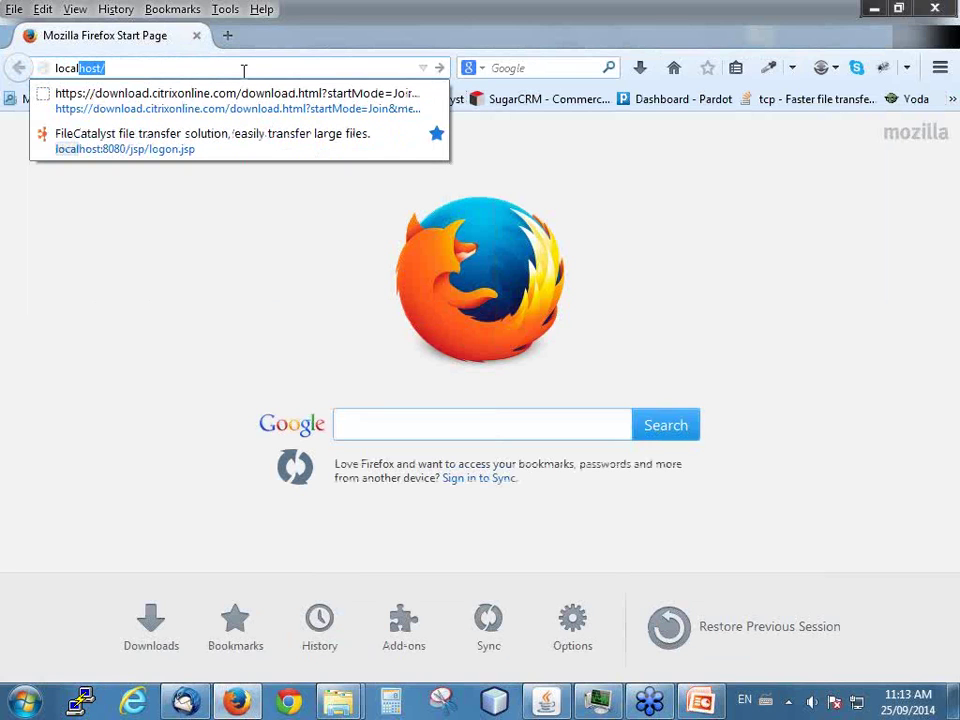
key("Right")
key("BackSpace")
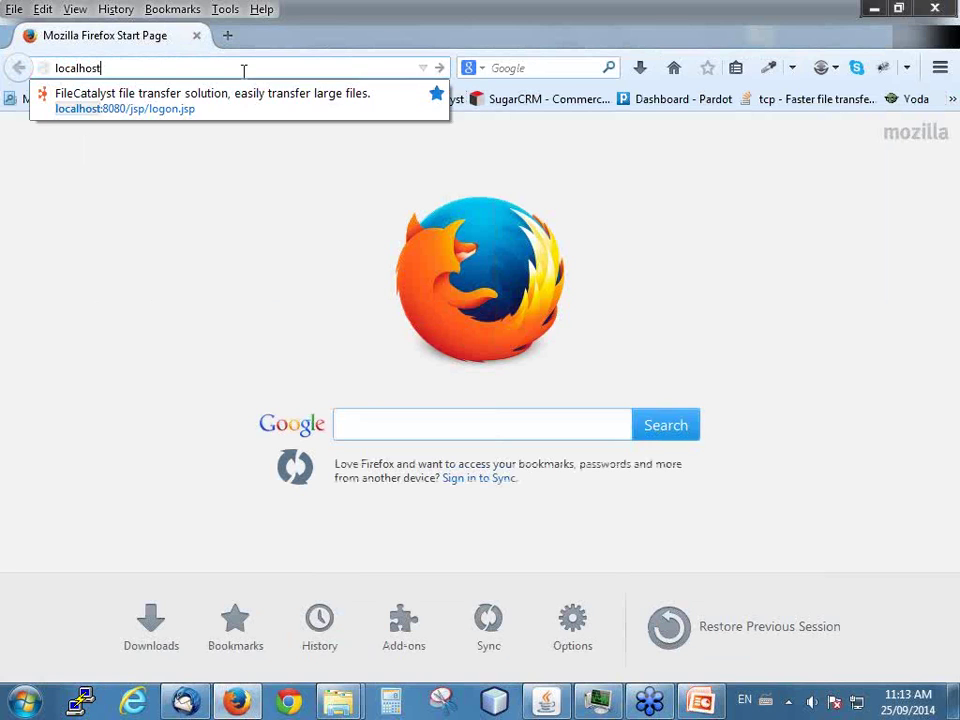
type(":8080")
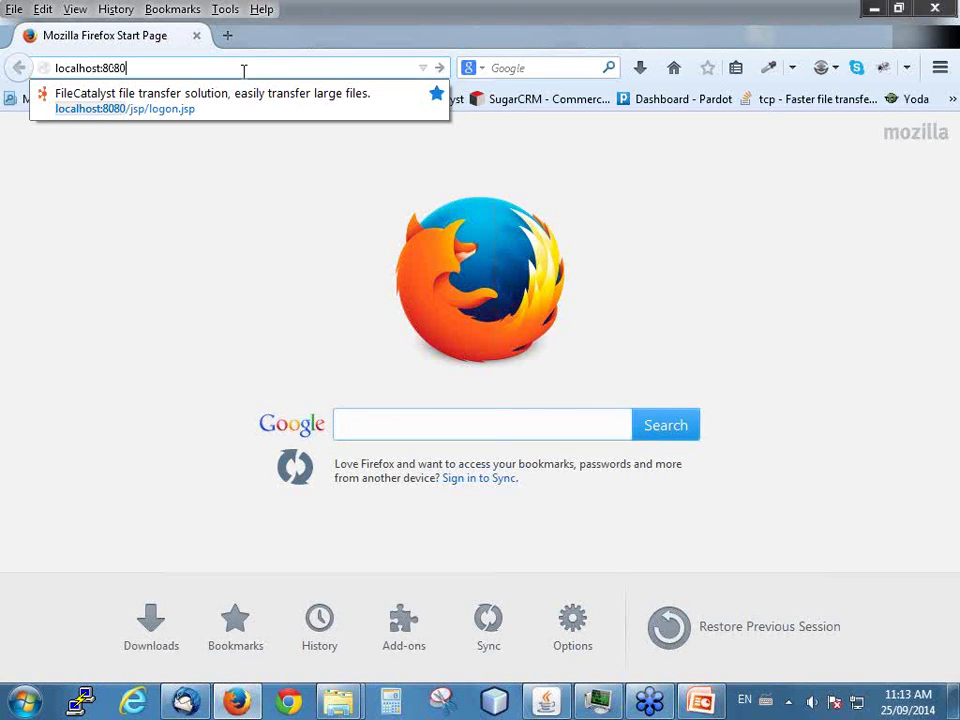
key("Return")
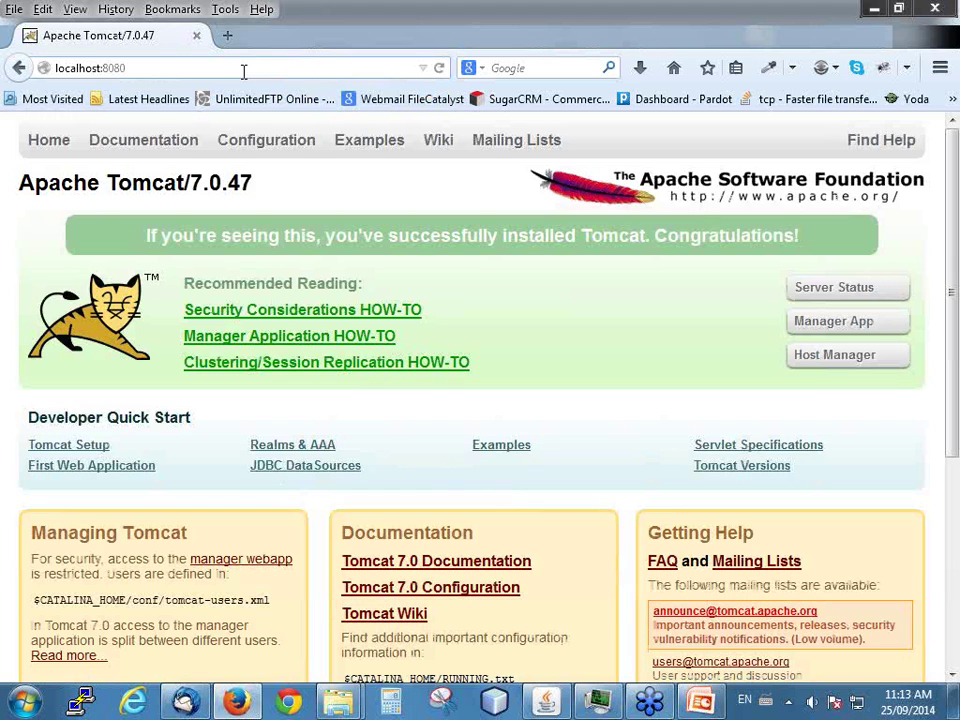
- Load localhost:8080/filecatalyst to reach the TransferAgent Welcome page
left_click(146, 66)
left_click(161, 67)
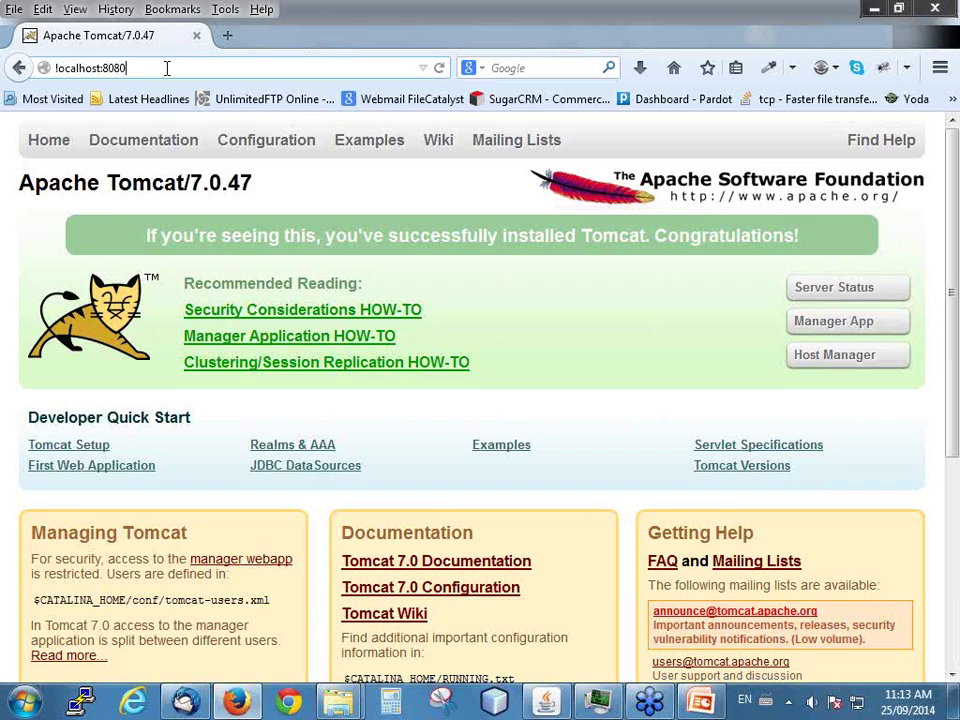
type("/filecatalyst")
key("Return")
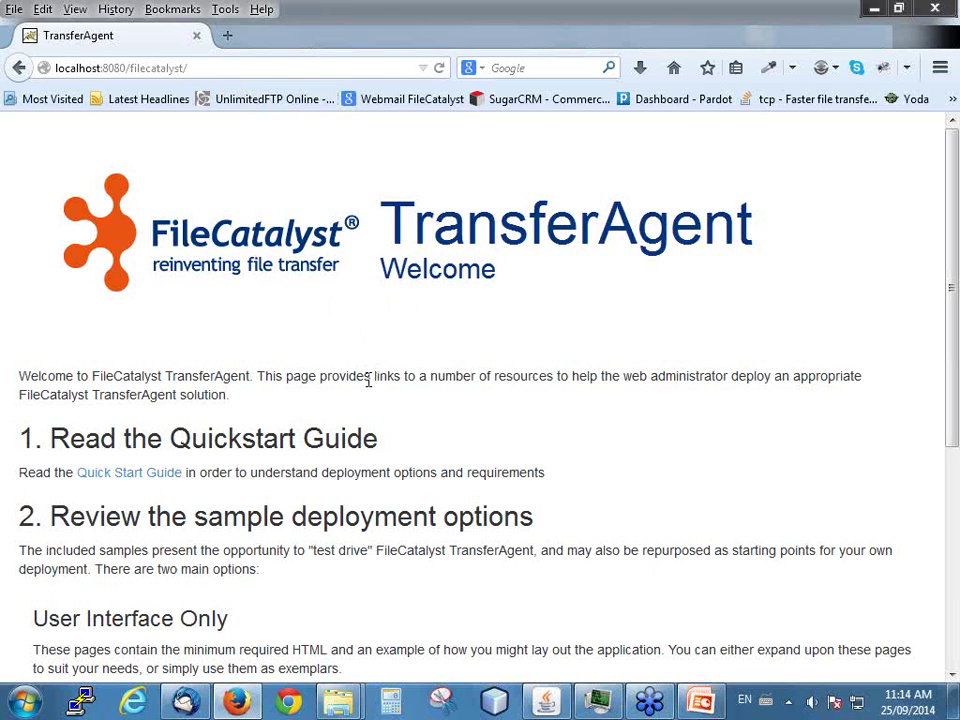
- Scroll the Welcome page down to the Upload, Download and navigation sample options and documentation links
scroll(382, 380, "down", 2)
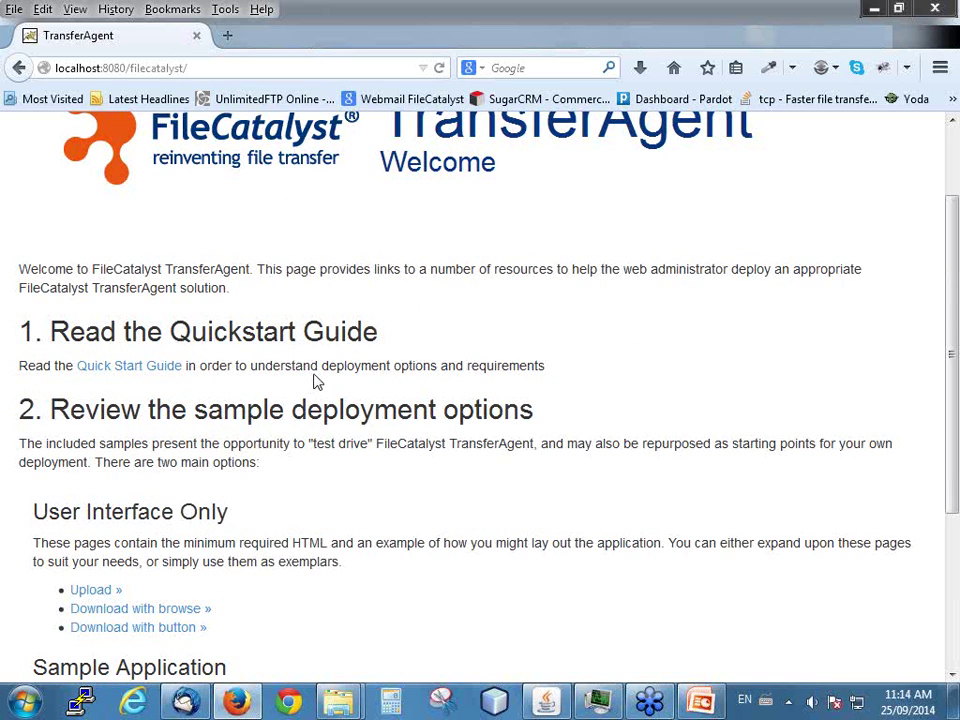
scroll(190, 450, "down", 2)
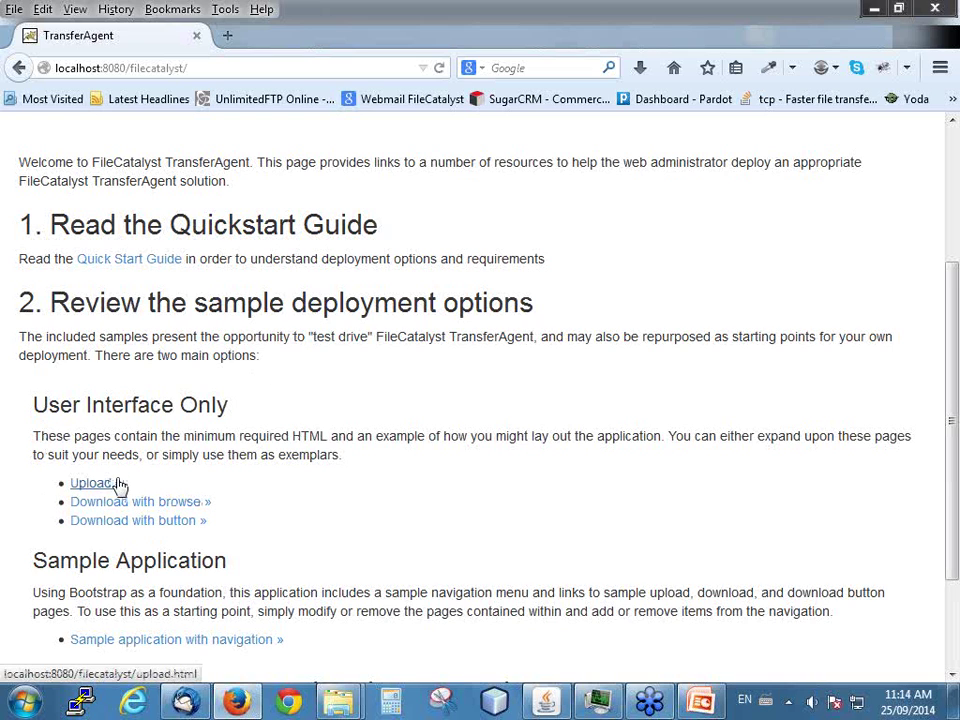
scroll(411, 379, "down", 2)
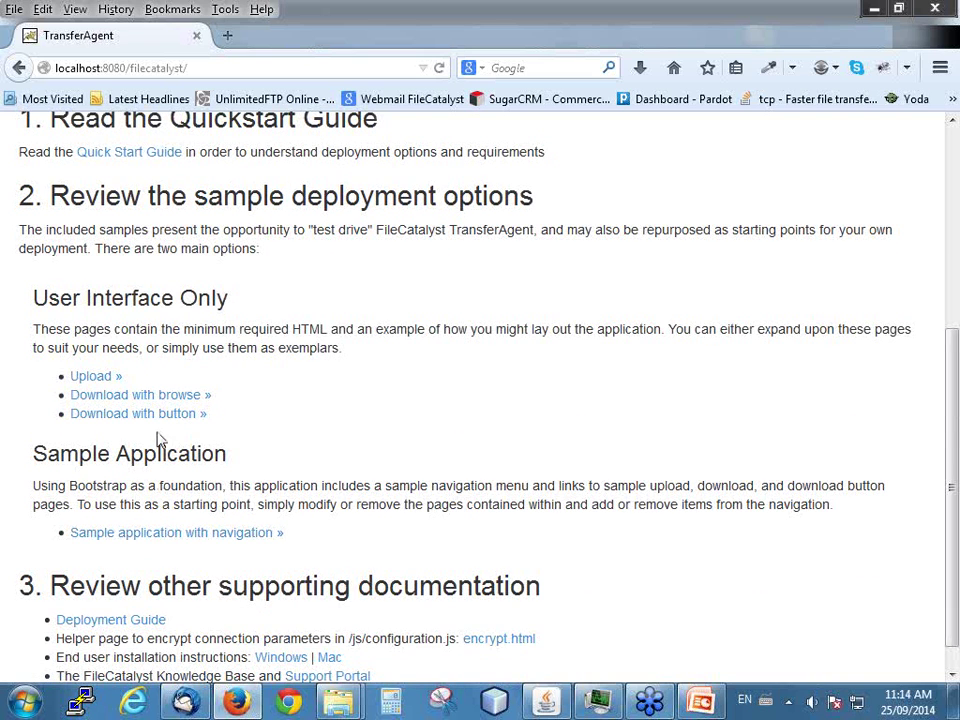
- Preview the sample application with navigation, then go back and open the Deployment Guide
left_click(155, 543)
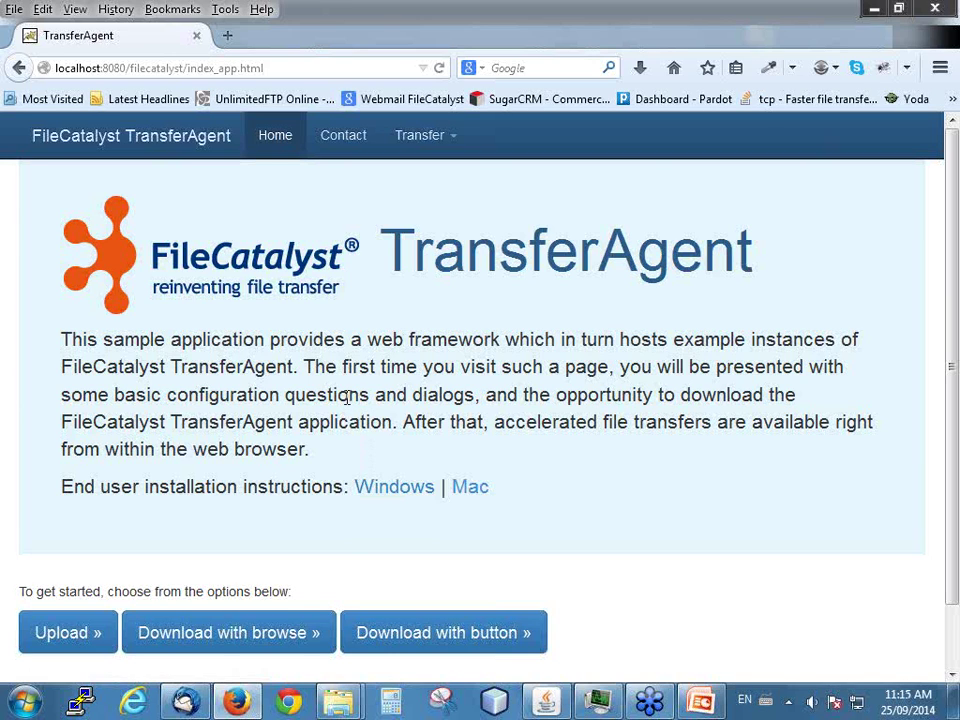
left_click(18, 74)
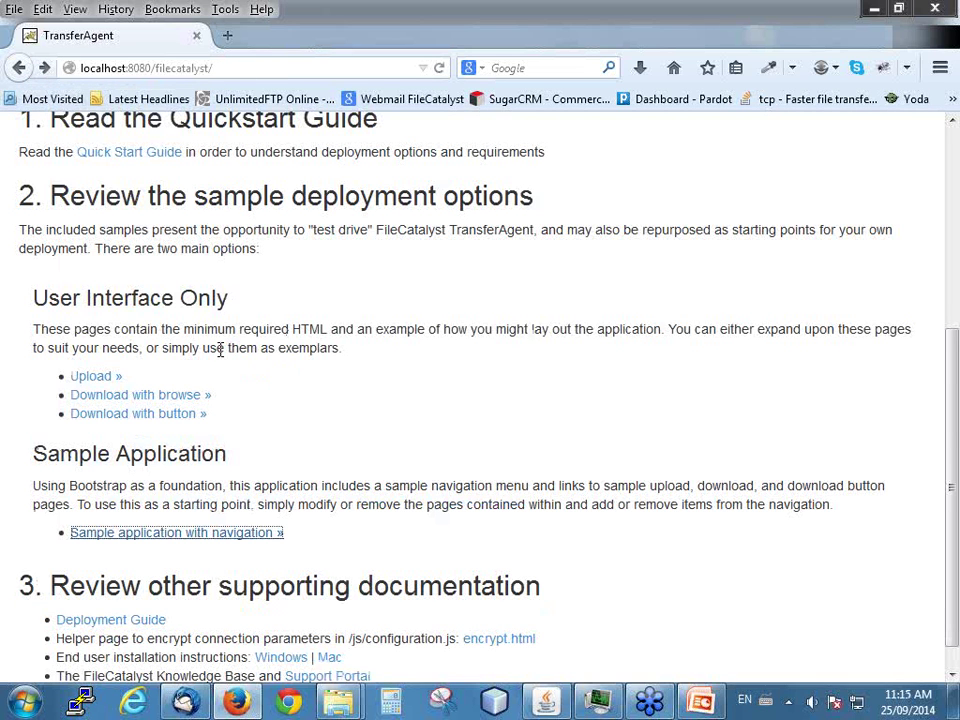
scroll(127, 291, "up", 4)
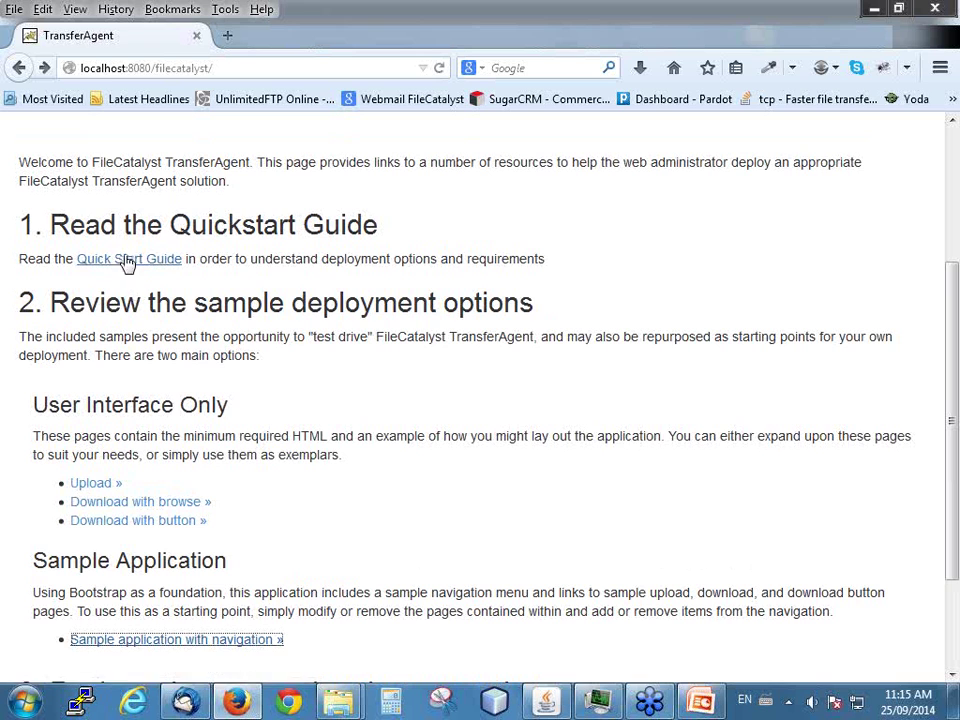
scroll(147, 332, "down", 3)
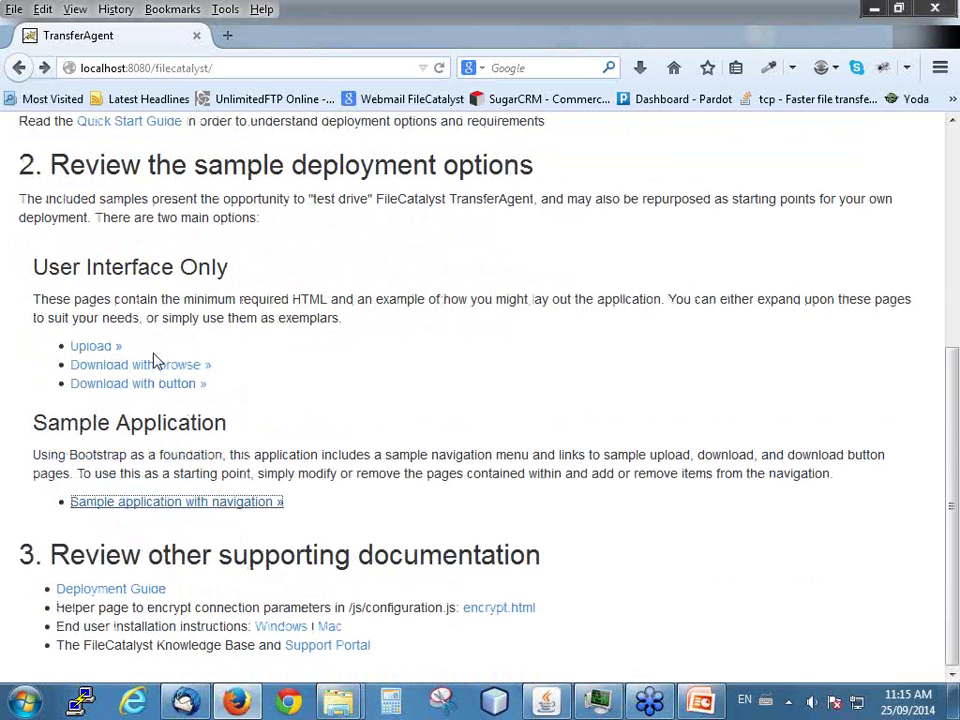
scroll(155, 362, "up", 5)
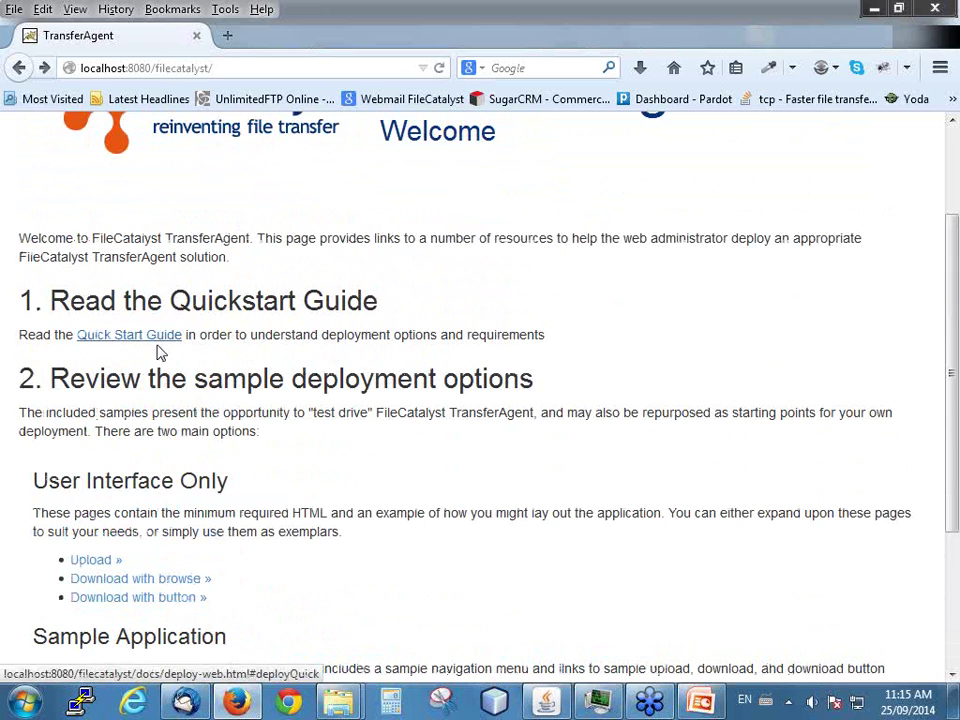
scroll(160, 440, "down", 3)
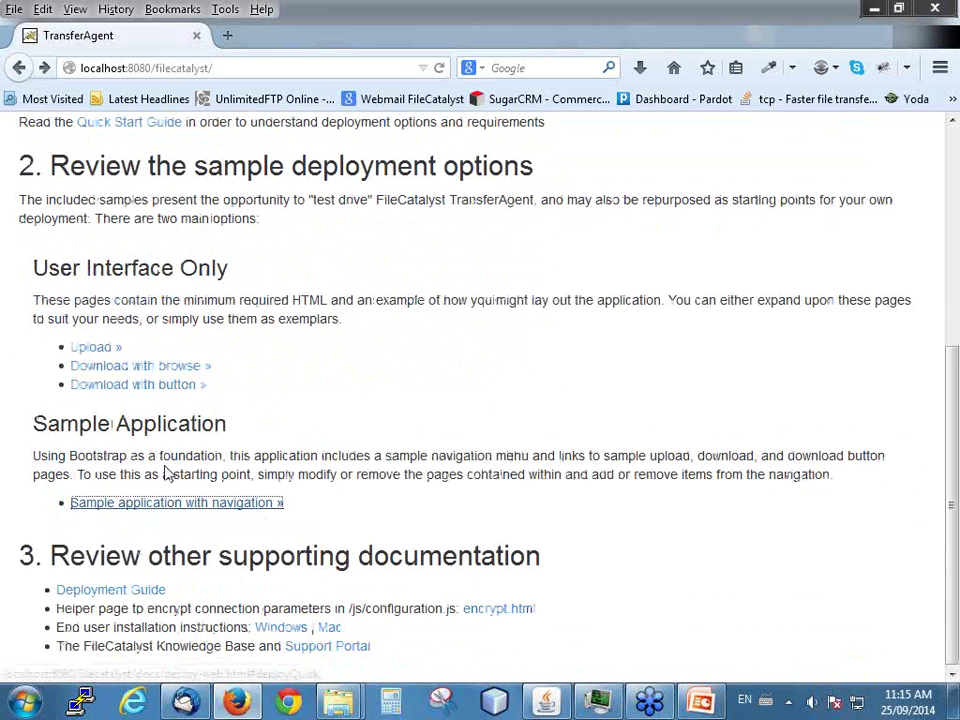
left_click(112, 593)
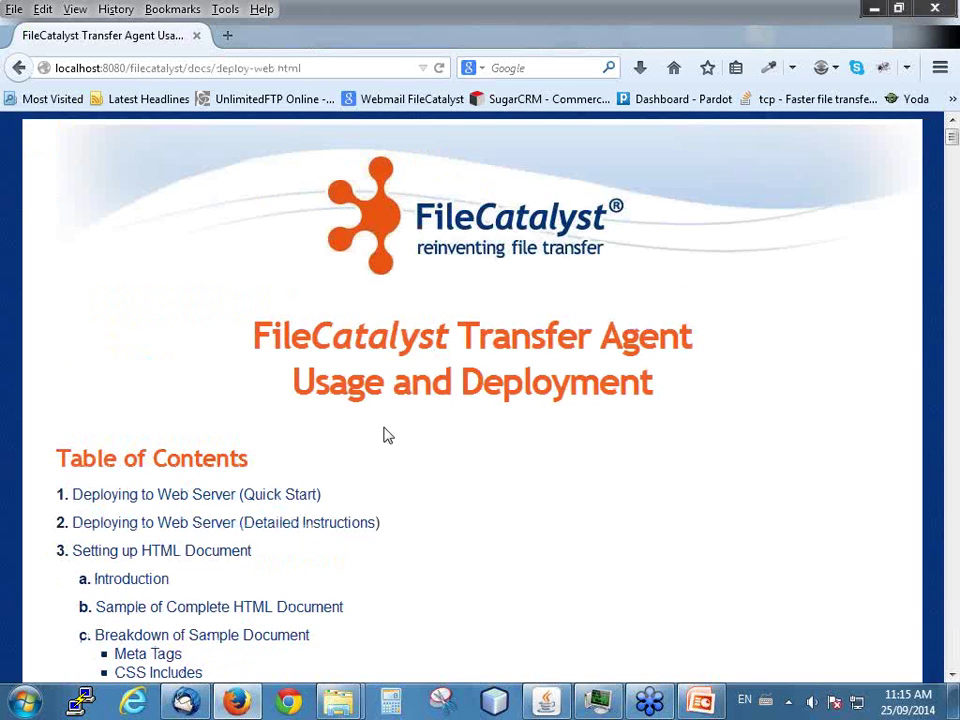
- Scroll through the deploy-web.html contents, including JavaScript Configuration, then return to the Welcome page
scroll(325, 481, "down", 2)
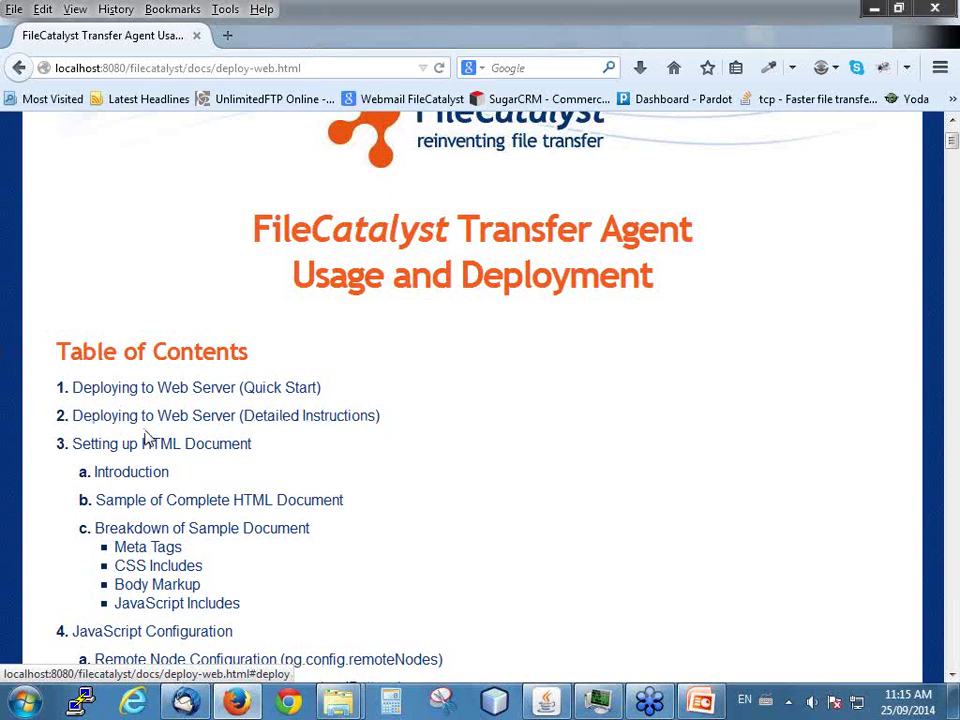
scroll(146, 414, "down", 2)
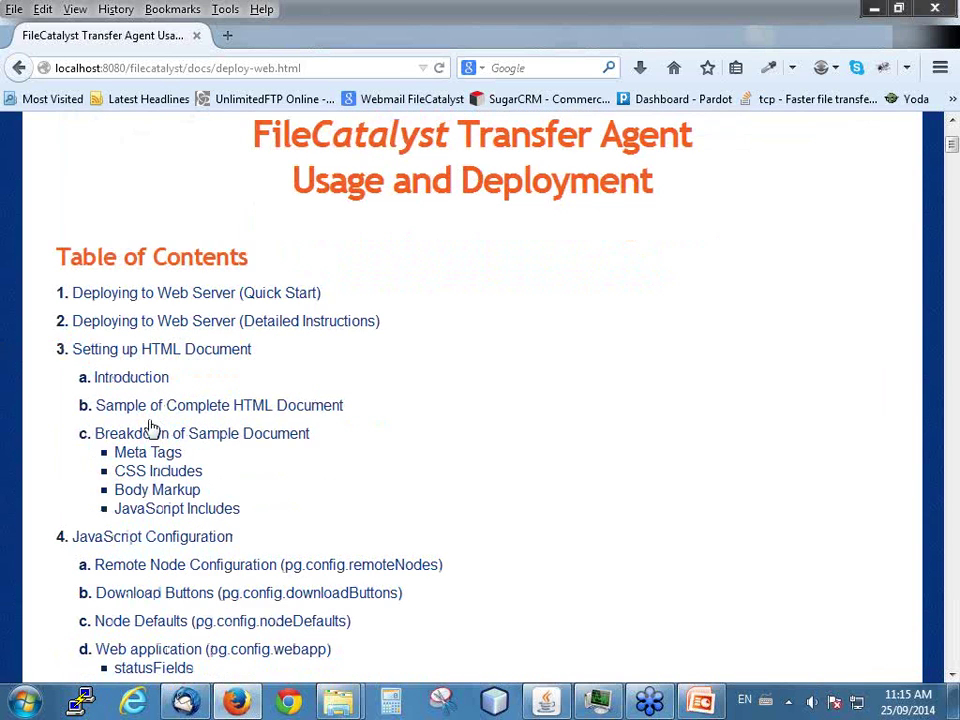
scroll(152, 420, "down", 4)
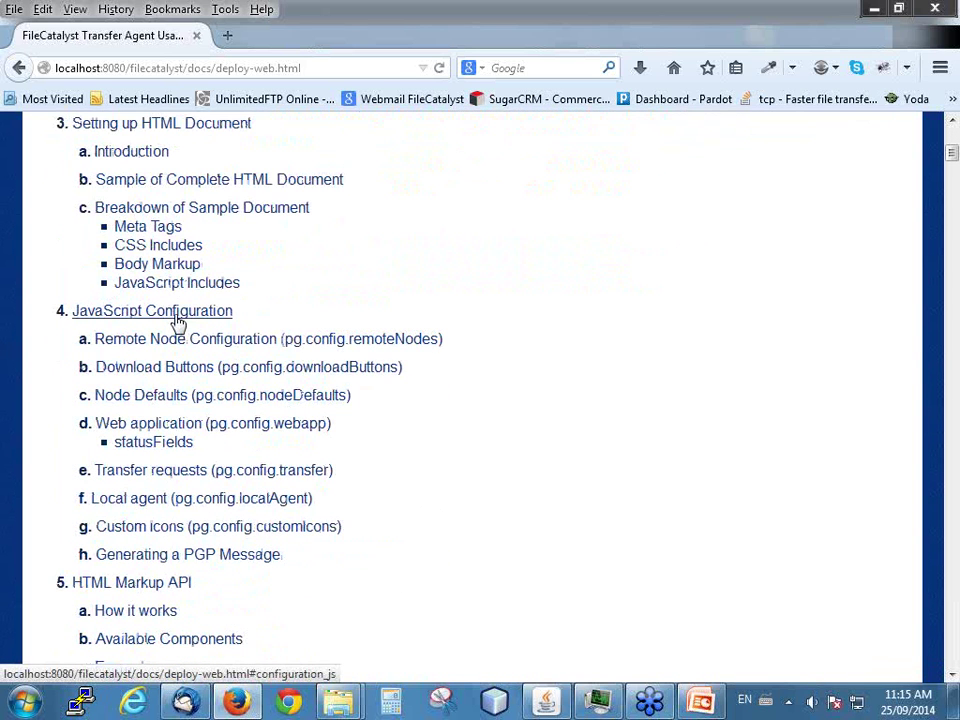
scroll(160, 369, "down", 2)
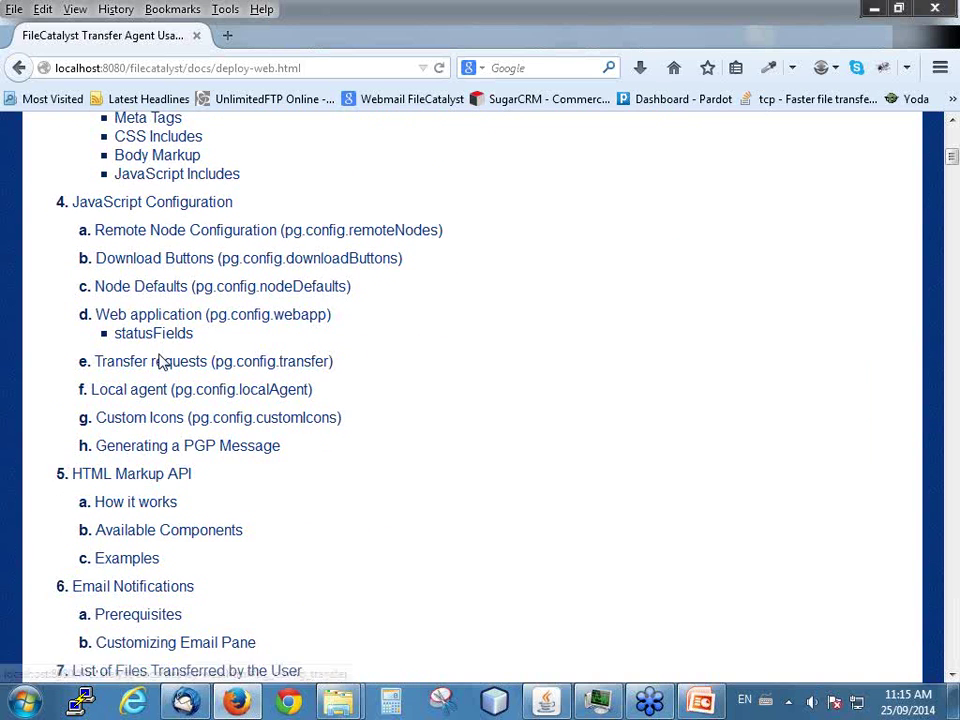
scroll(158, 368, "down", 2)
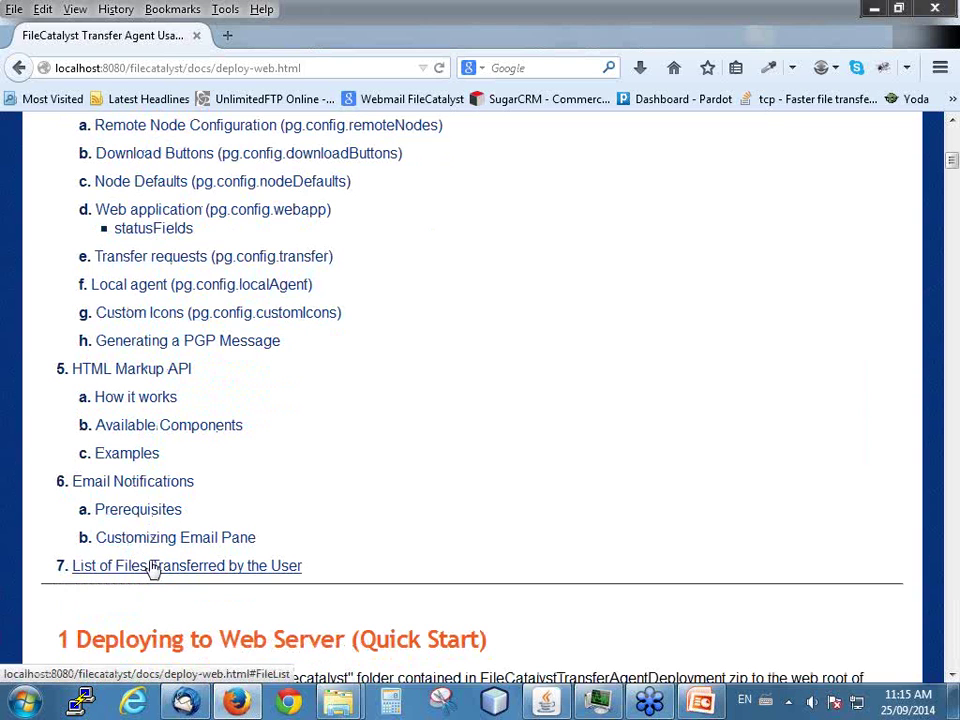
scroll(155, 566, "up", 2)
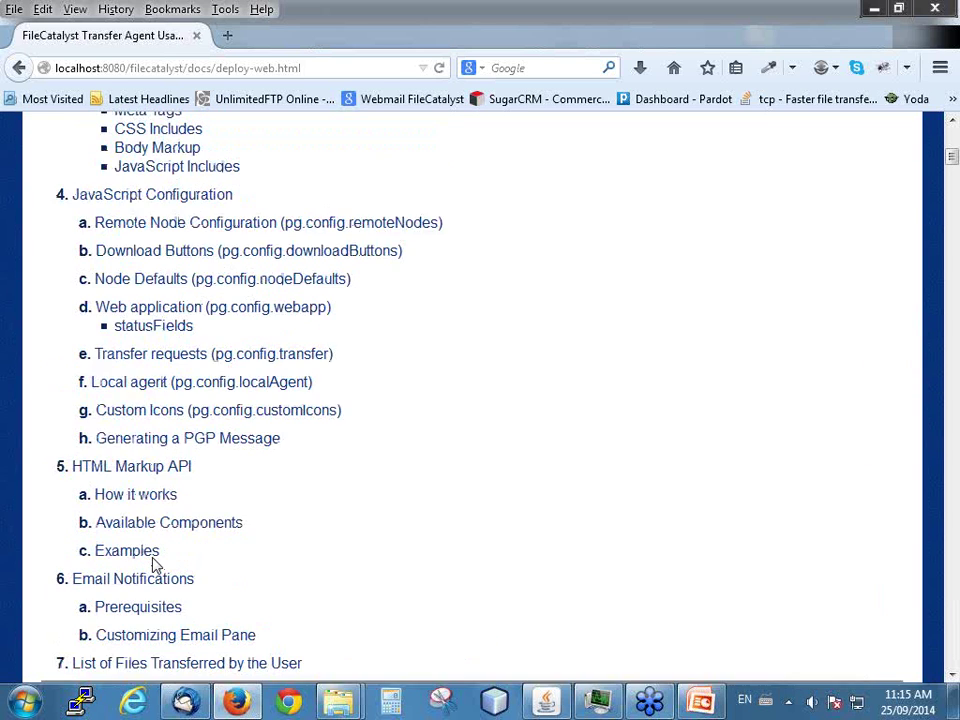
scroll(155, 566, "up", 9)
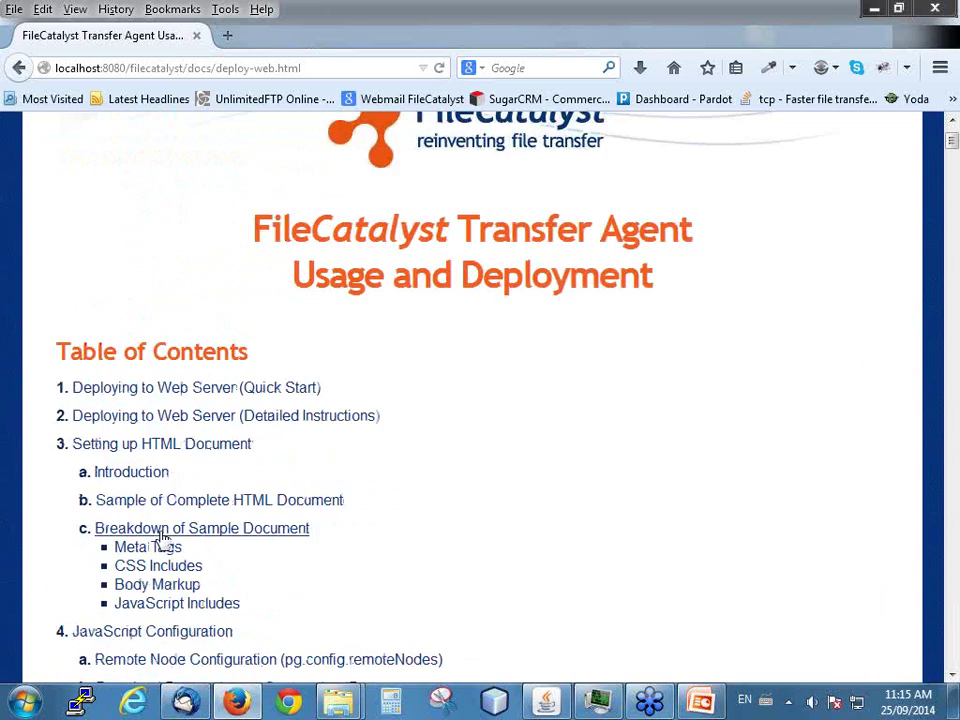
left_click(17, 68)
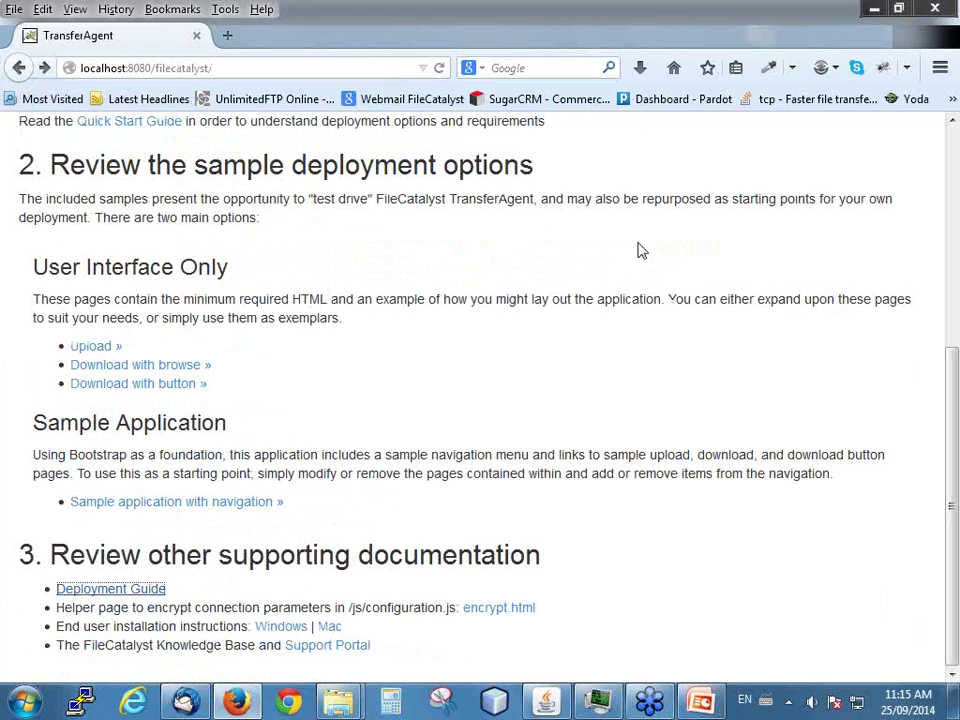
- Open webapps\ROOT\filecatalyst\js\configuration.js from the Tomcat folder with Edit with Notepad++
left_click(874, 18)
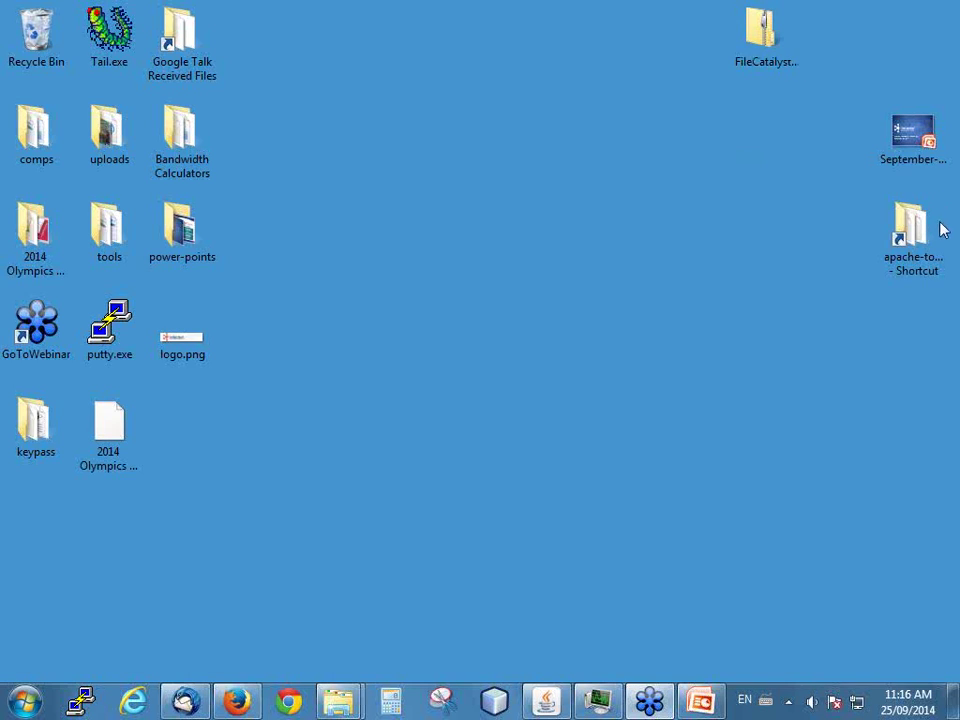
double_click(910, 248)
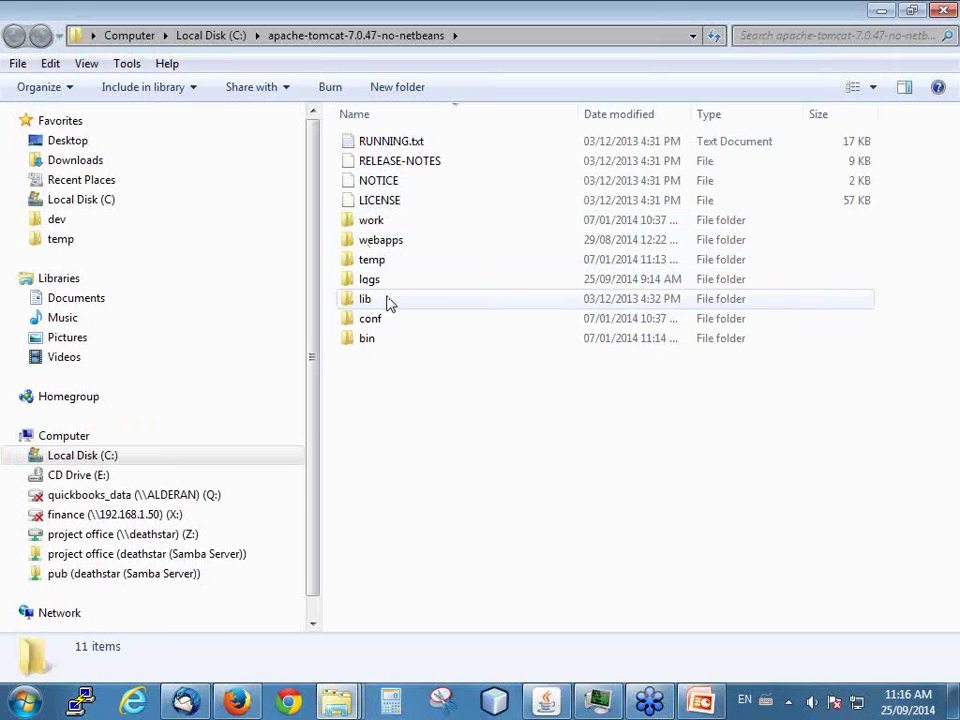
double_click(366, 240)
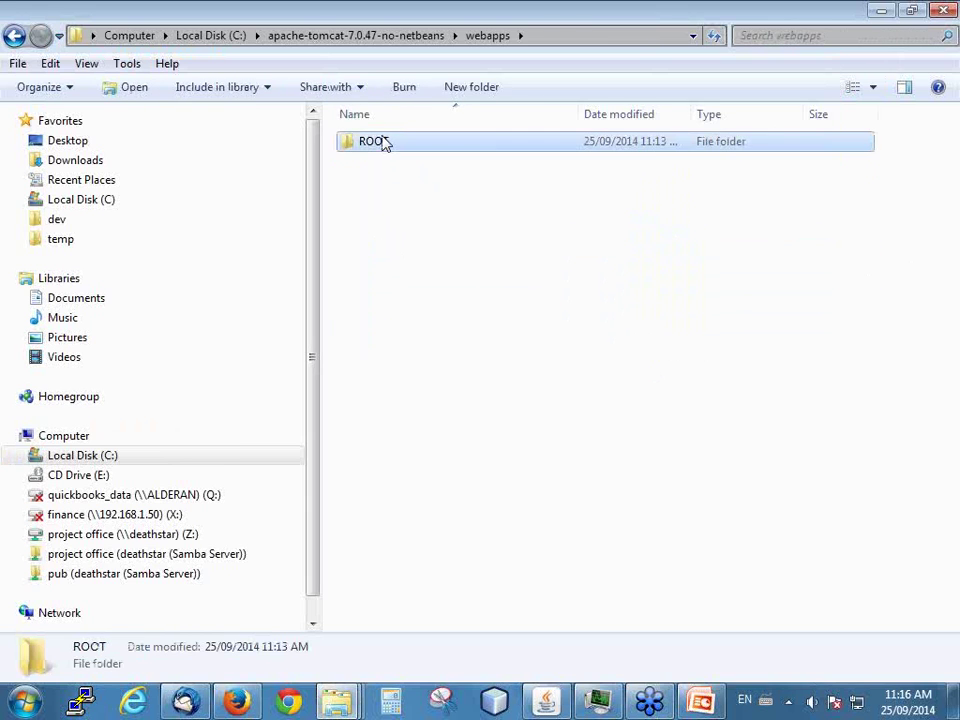
double_click(384, 144)
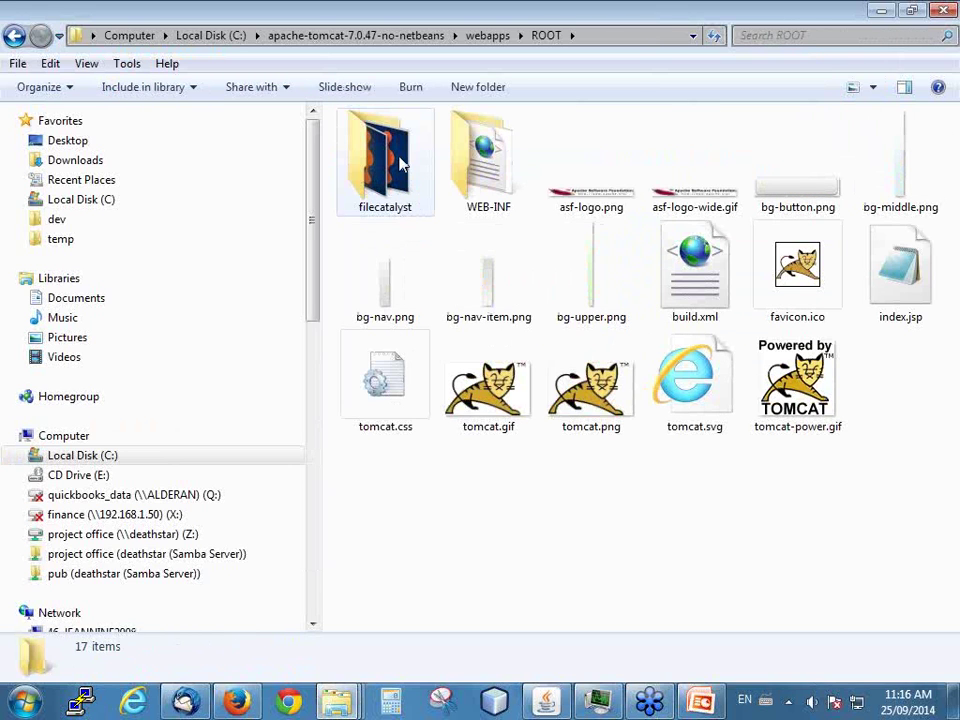
left_click(400, 165)
double_click(400, 165)
double_click(364, 264)
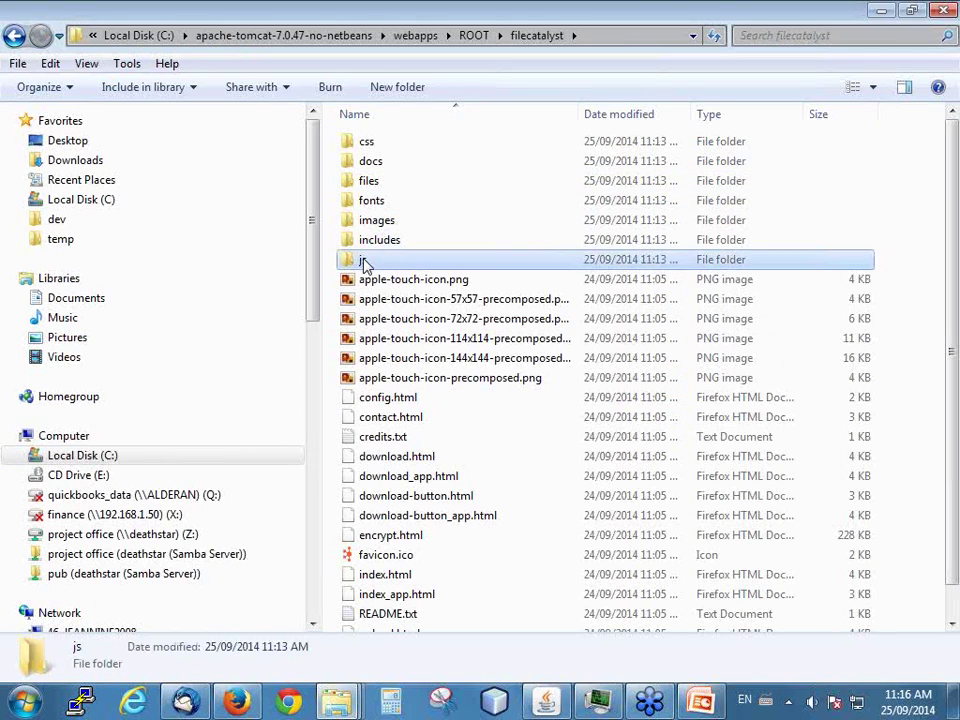
left_click(386, 164)
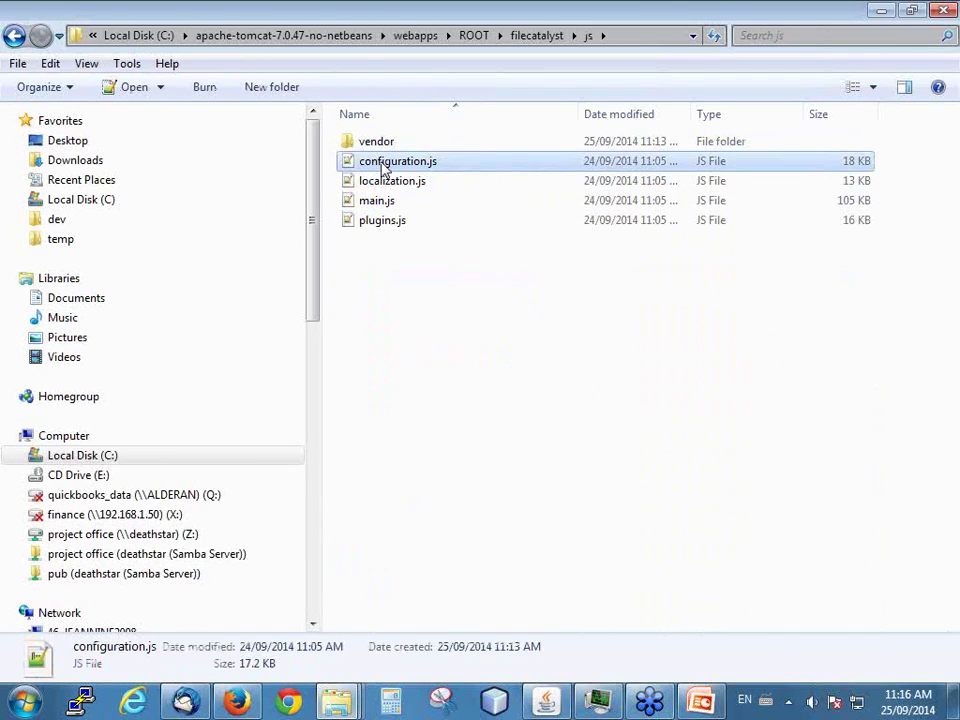
right_click(385, 172)
left_click(427, 272)
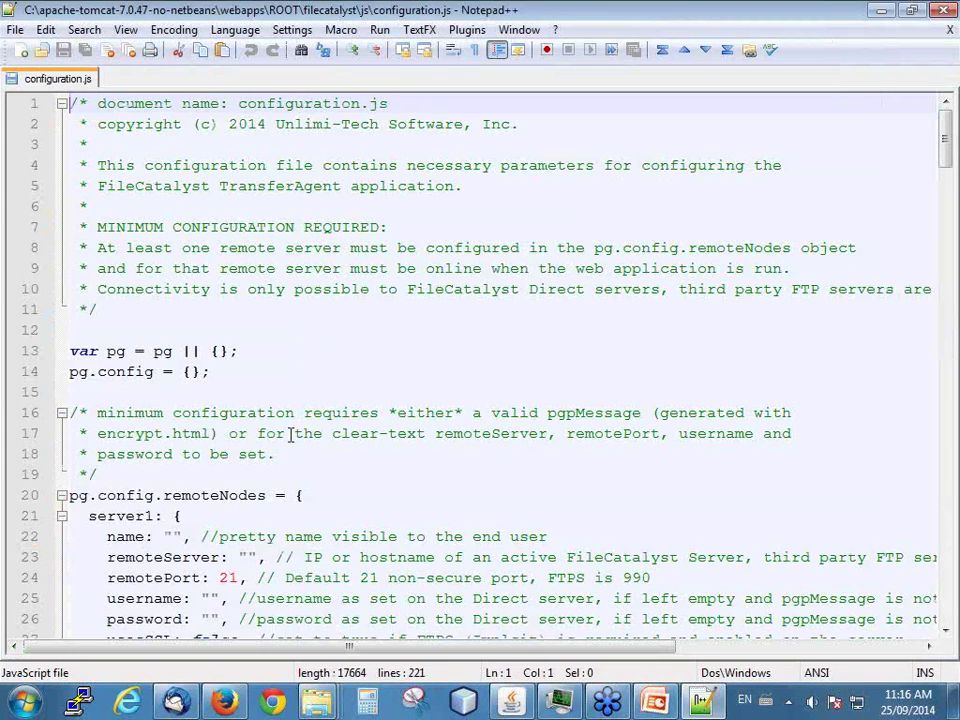
- Scroll to the pg.config.remoteNodes server settings, then show the taskbar's hidden icons
scroll(290, 425, "down", 3)
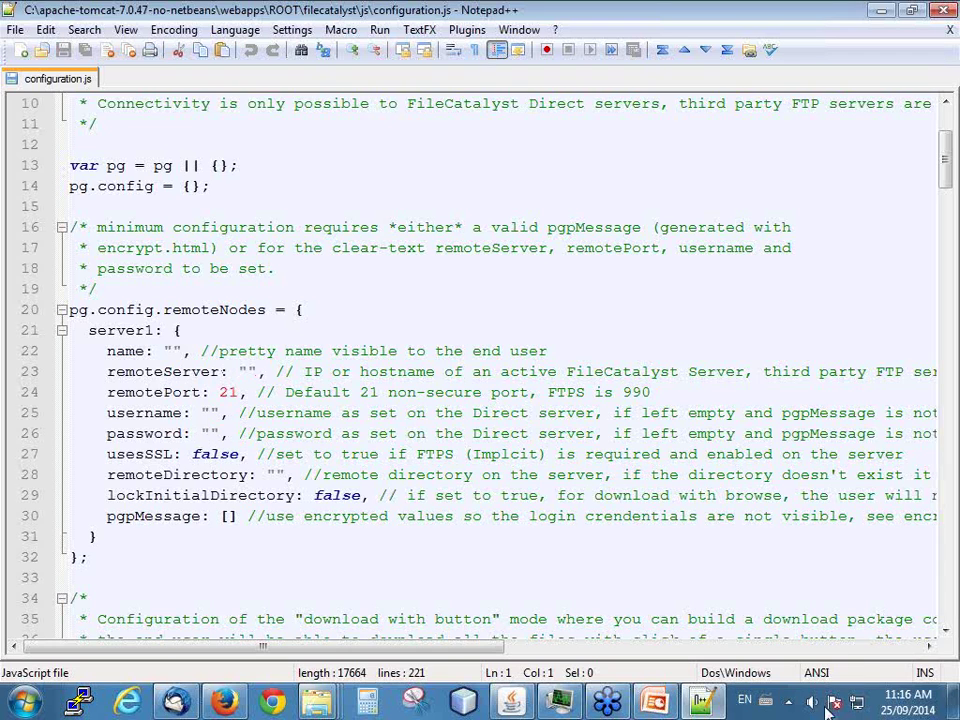
left_click(788, 701)
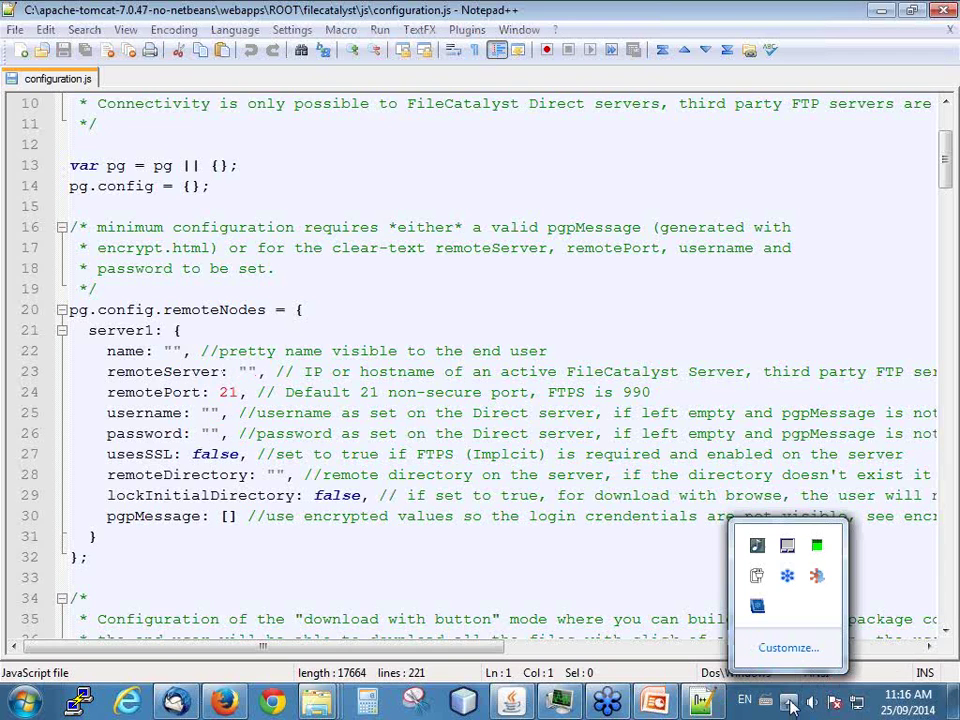
- Start a new user in FileCatalyst Server Administration, entering a username and the password twice
double_click(817, 575)
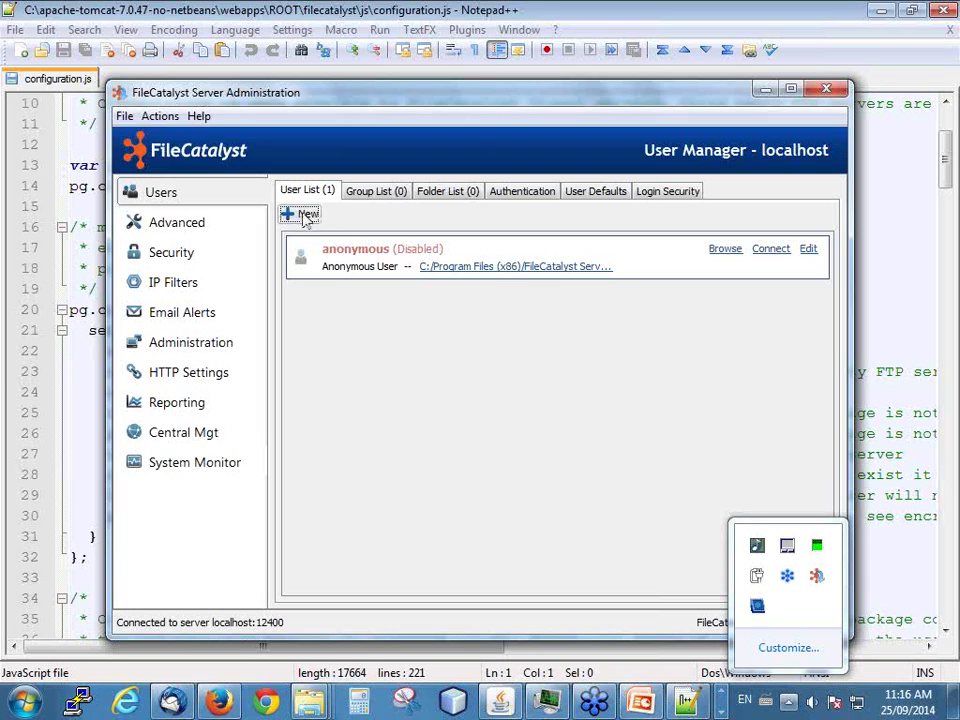
left_click(300, 214)
type("ta")
left_click(288, 257)
type("•••••")
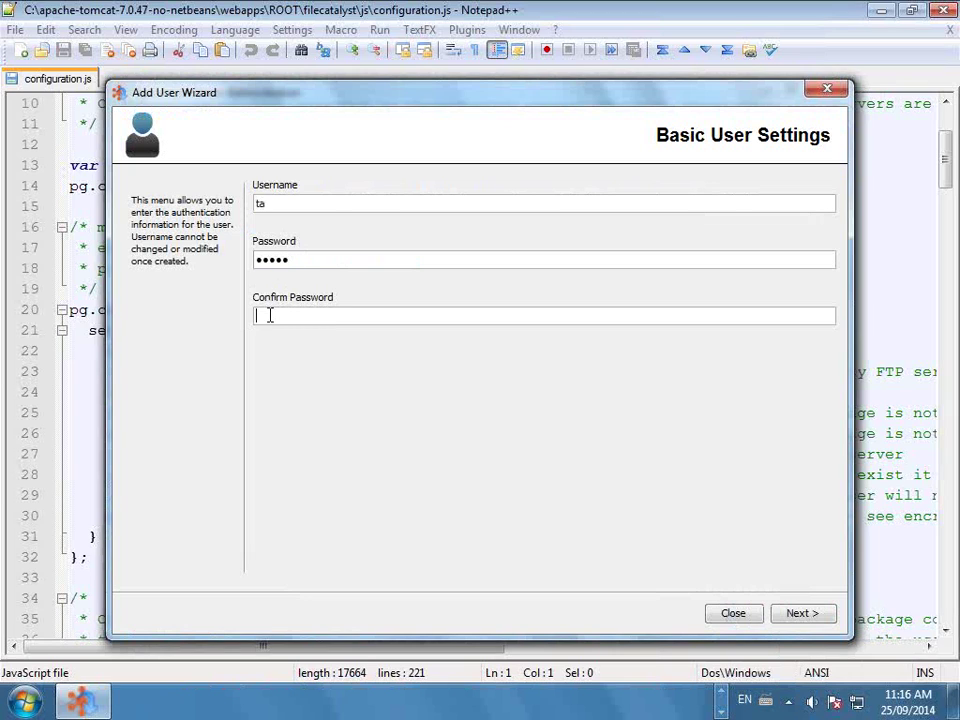
left_click(269, 316)
type("•••••")
- Accept the default permissions and home directory, finish the user, and minimise the window
left_click(800, 620)
left_click(800, 617)
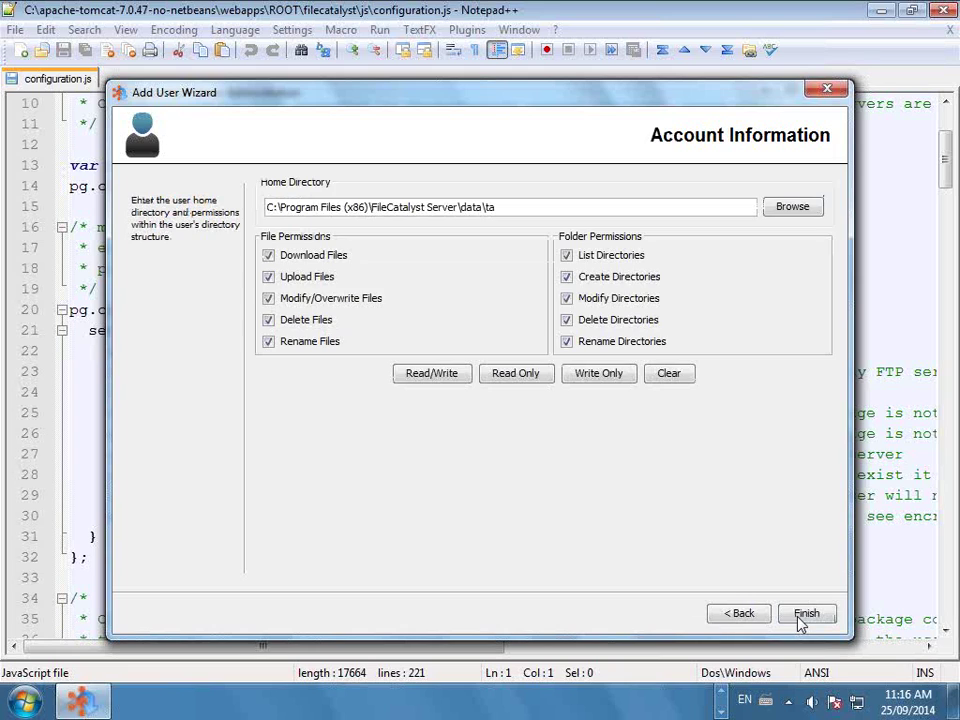
left_click(503, 209)
left_click(798, 617)
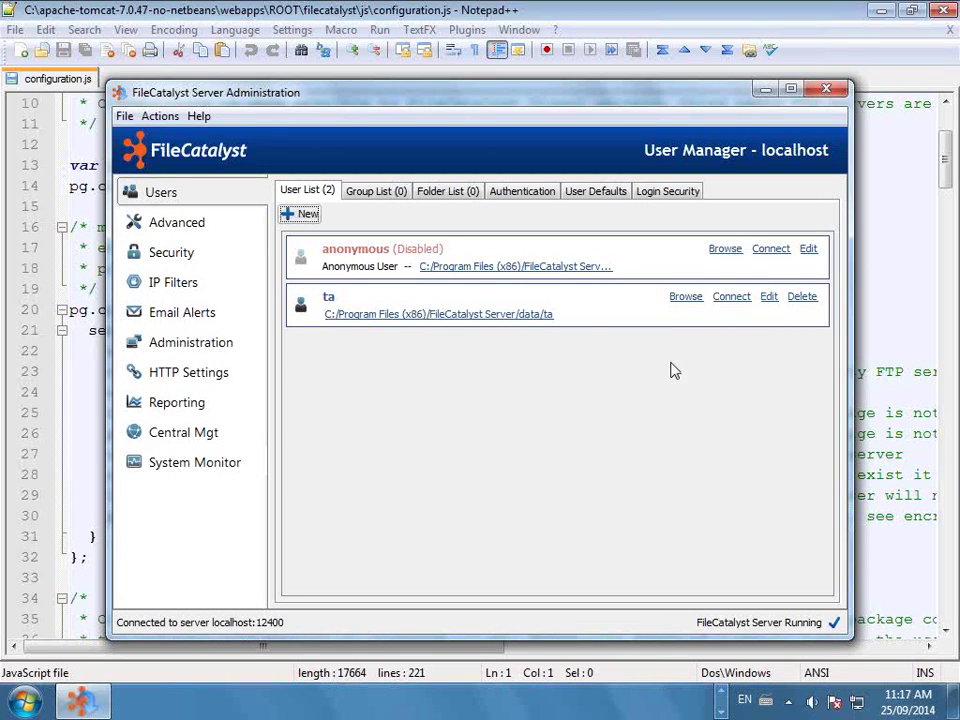
left_click(583, 311)
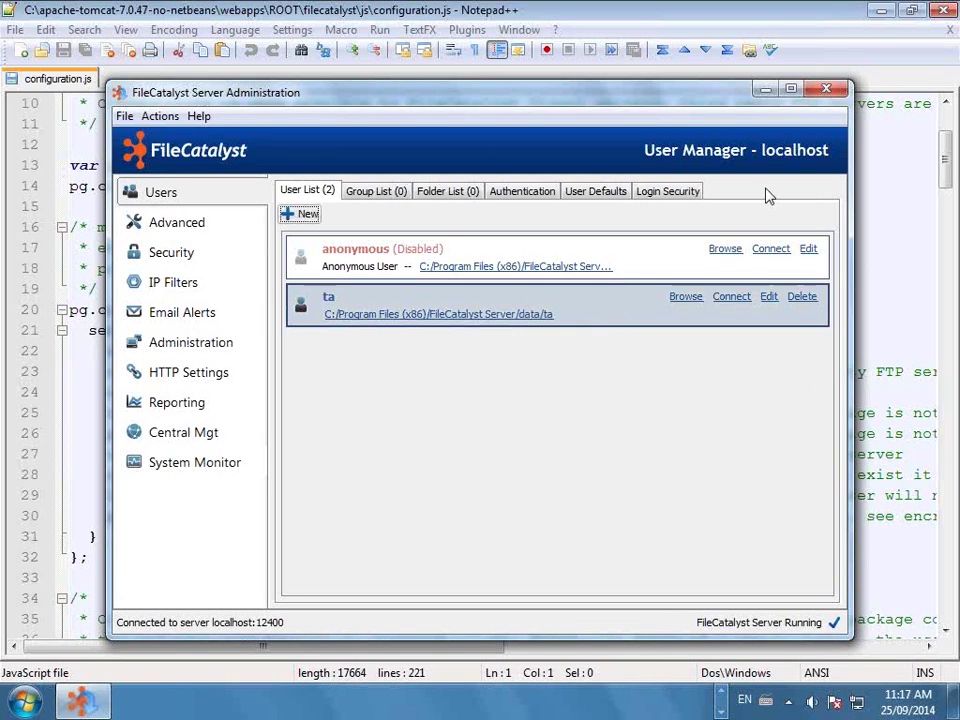
left_click(768, 92)
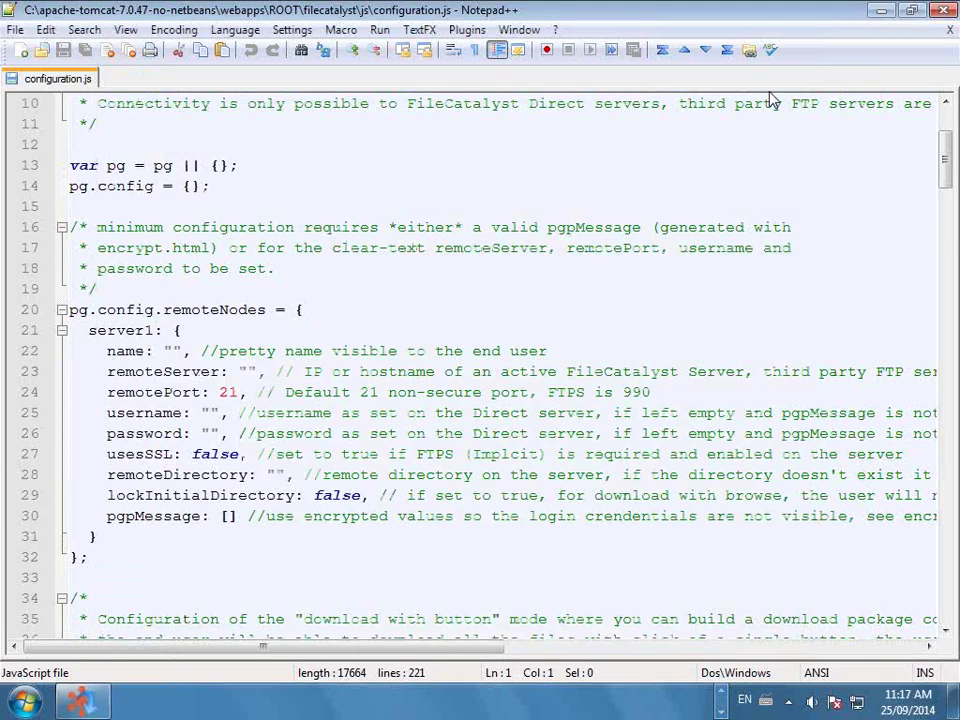
- Set server1 name 'My Demo', remoteServer localhost, and the new user's username and password, then save
left_click(173, 350)
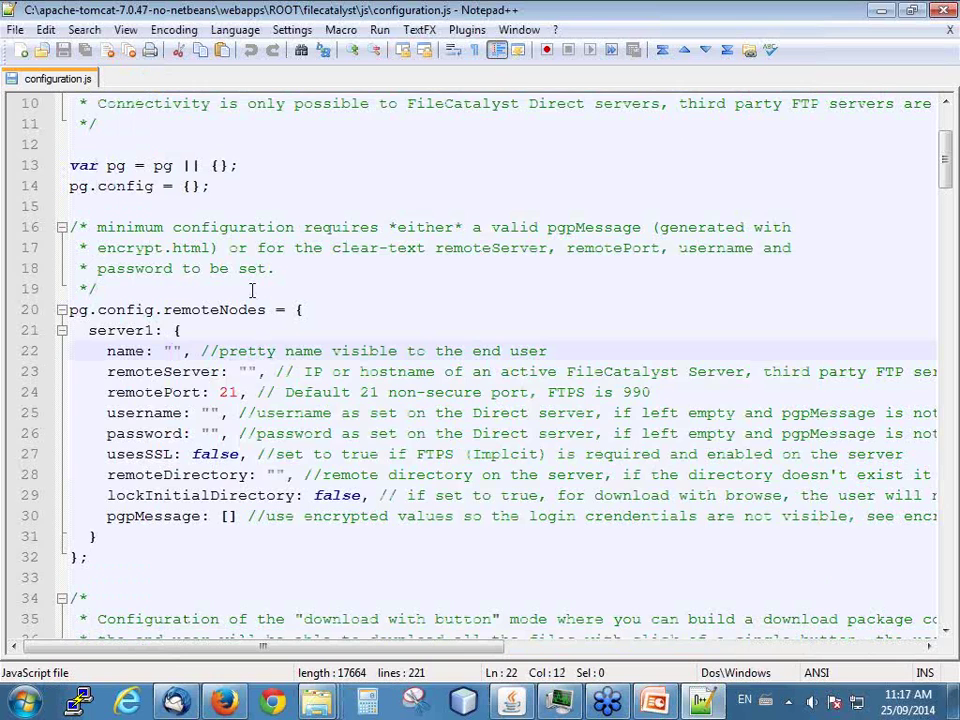
type("M")
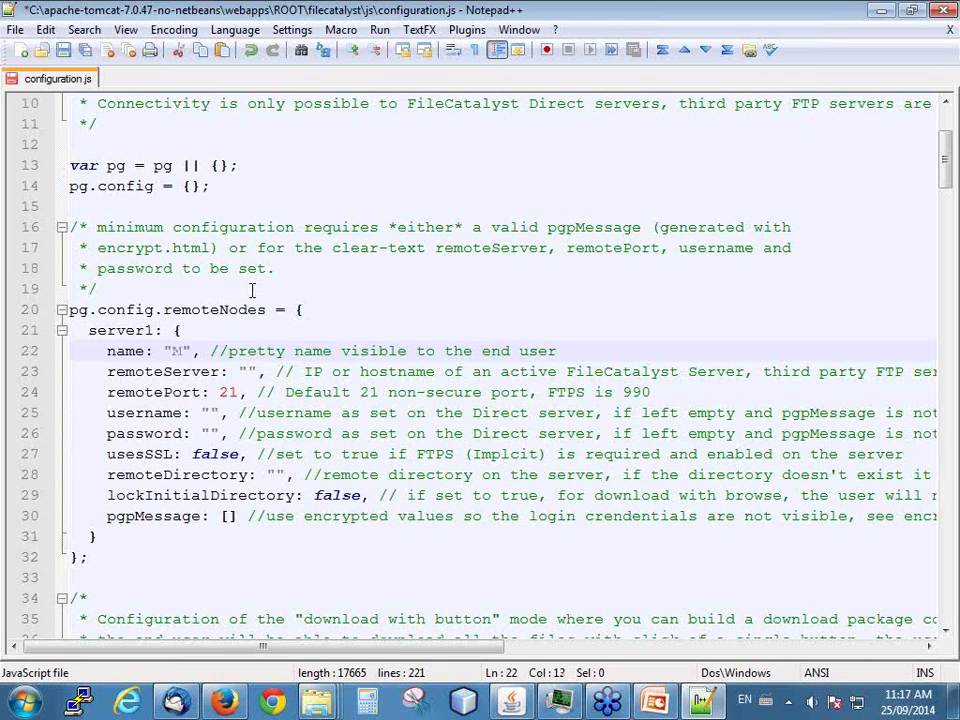
type("y Demo")
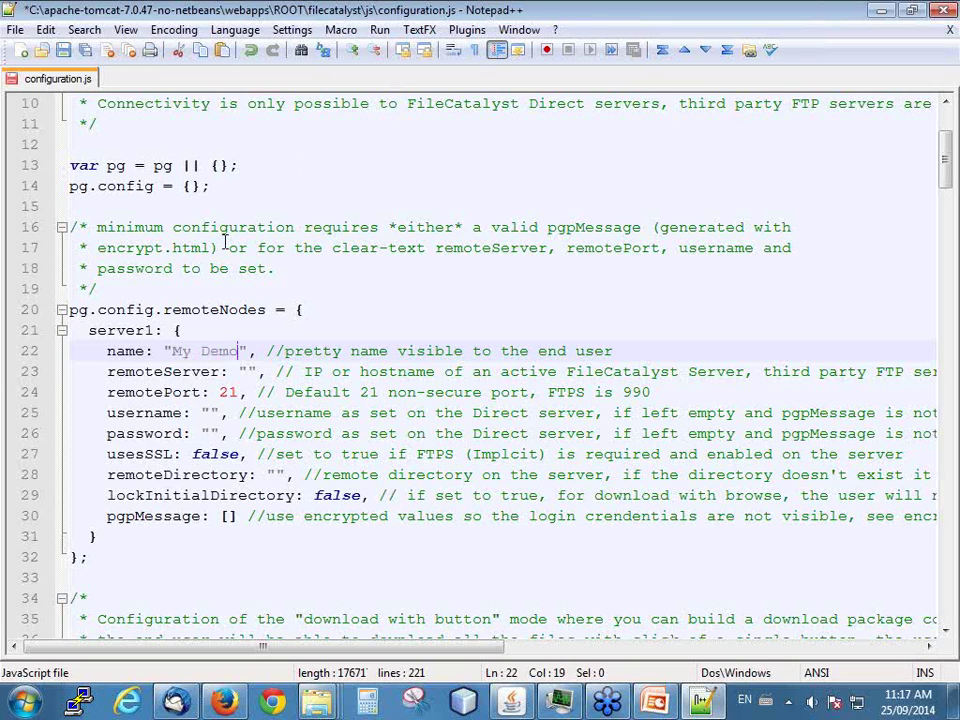
left_click(244, 371)
type("local")
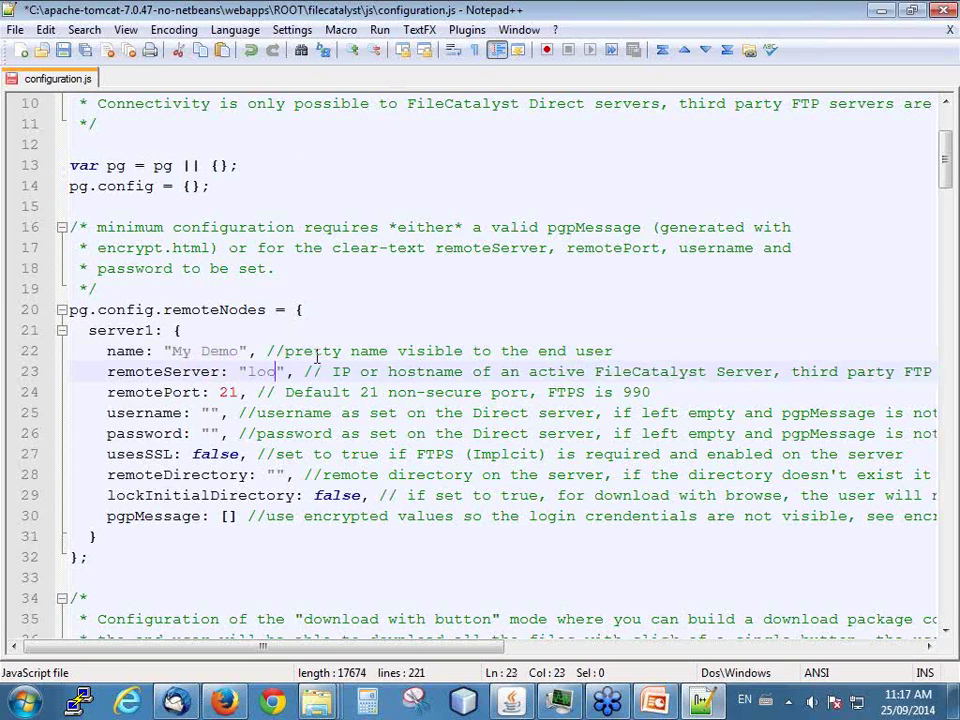
type("host")
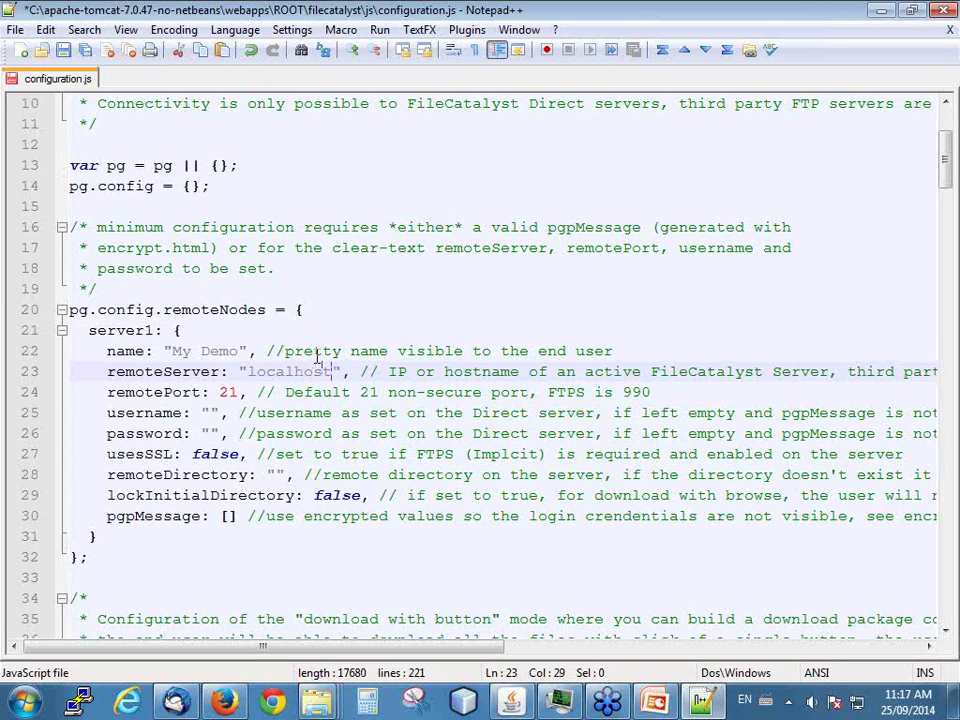
left_click(211, 413)
type("ta")
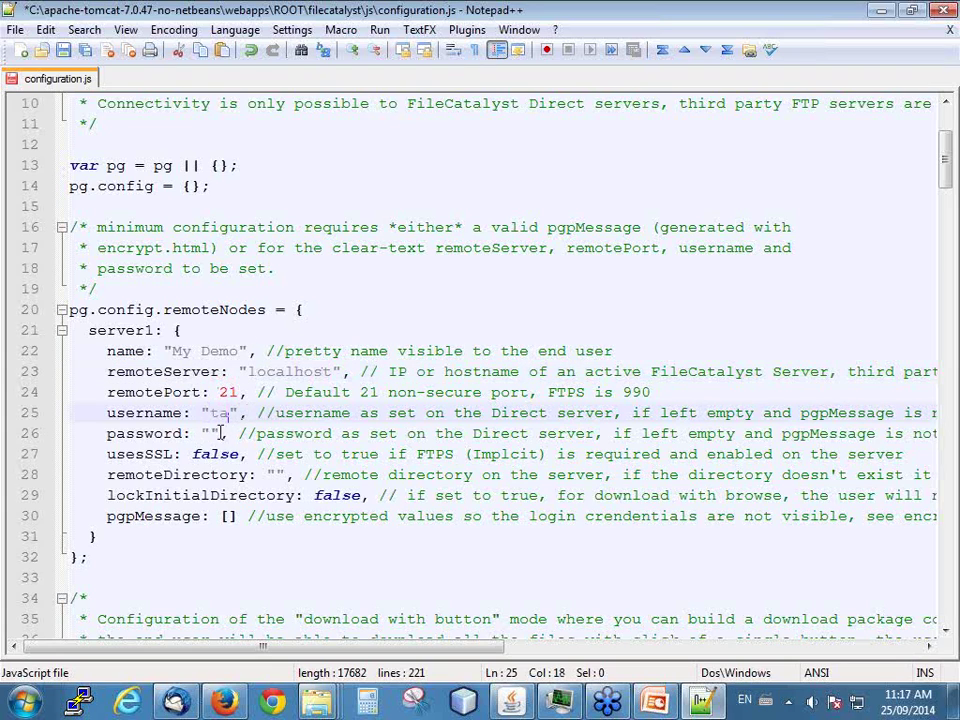
left_click(214, 434)
type("12")
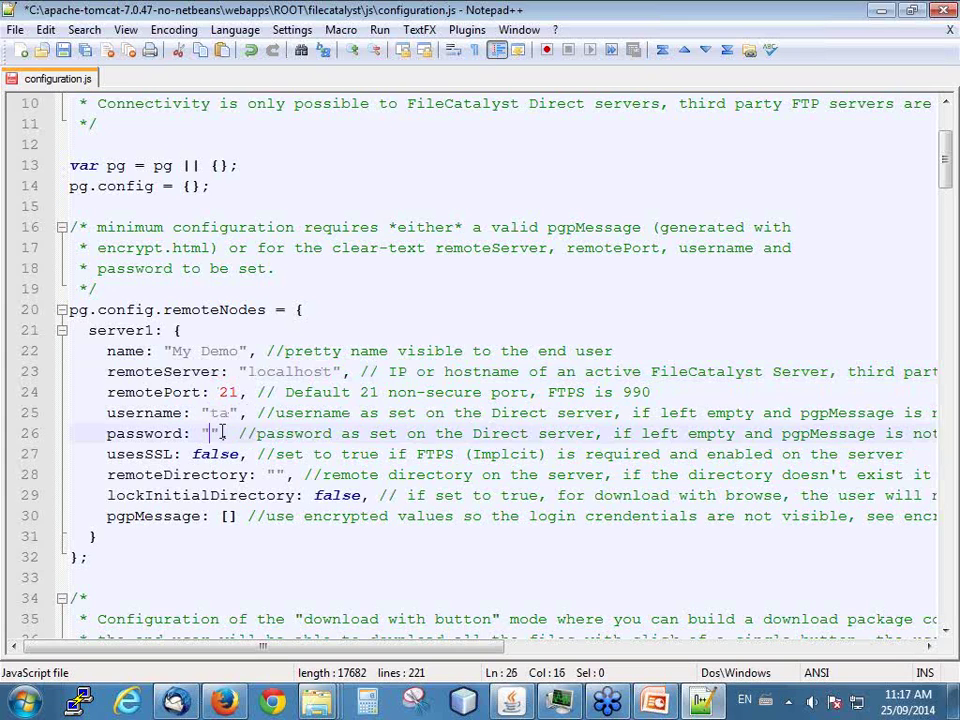
type("345")
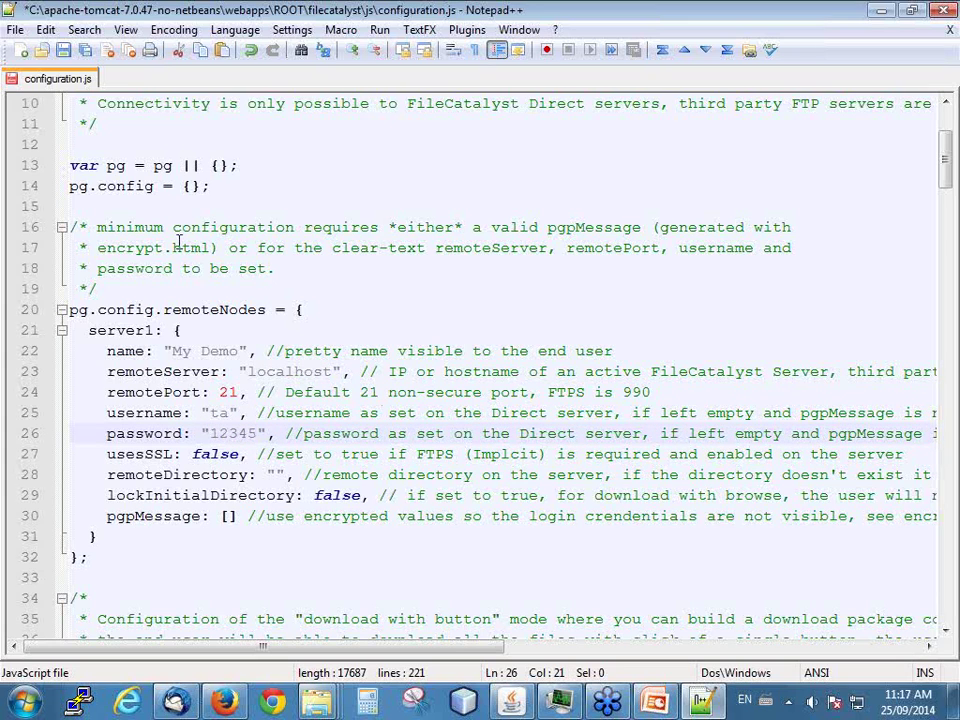
left_click(62, 49)
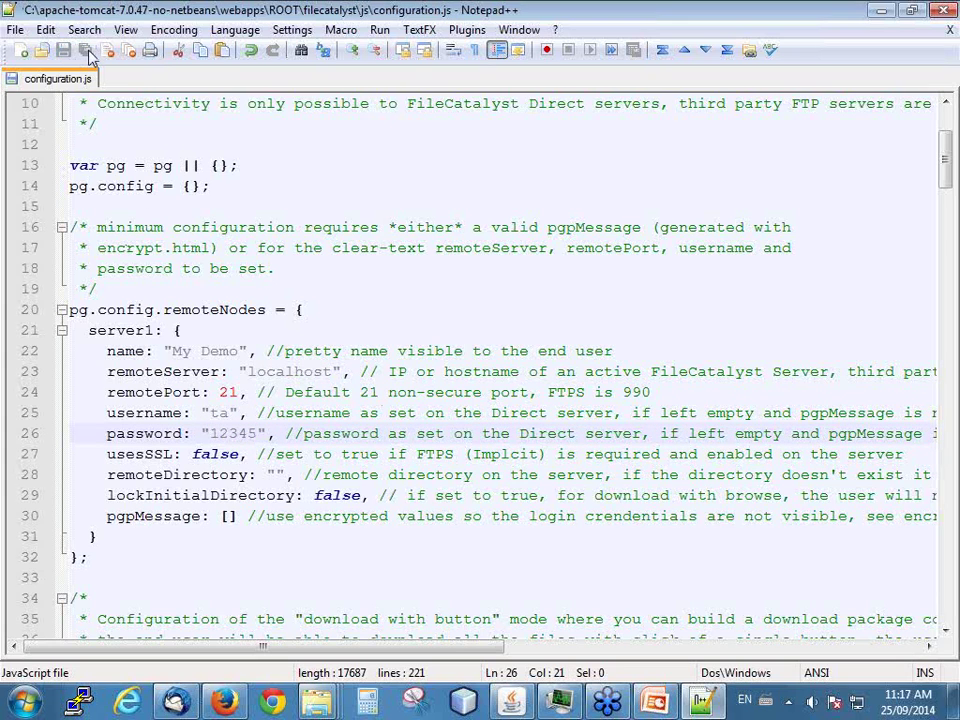
left_click(880, 12)
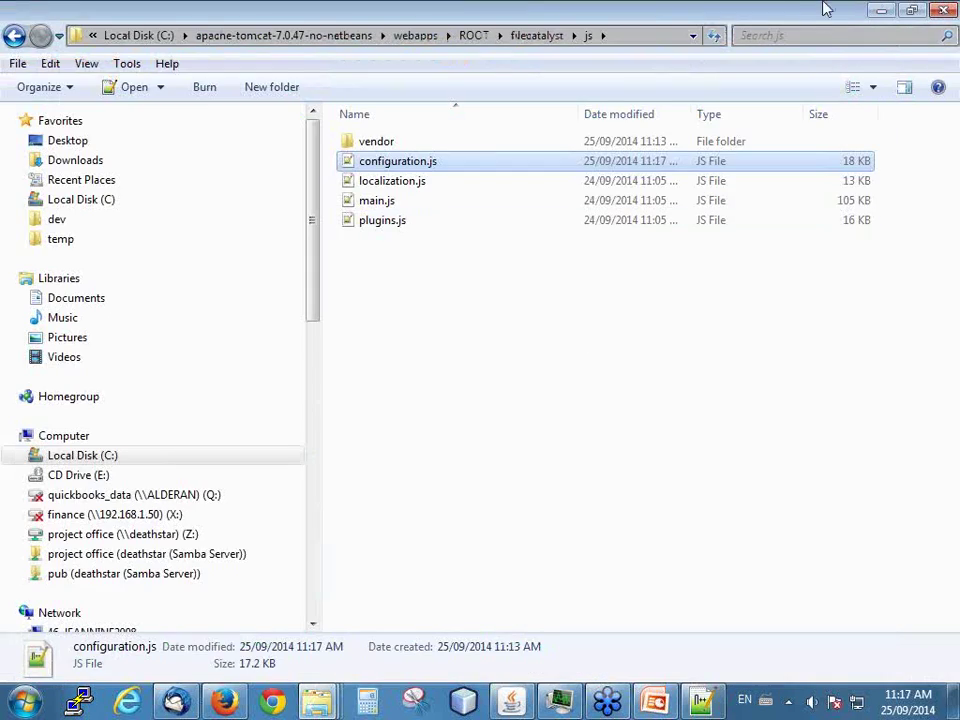
- Open the Upload sample page in Firefox and download the TransferAgent installer from the setup prompt
left_click(880, 12)
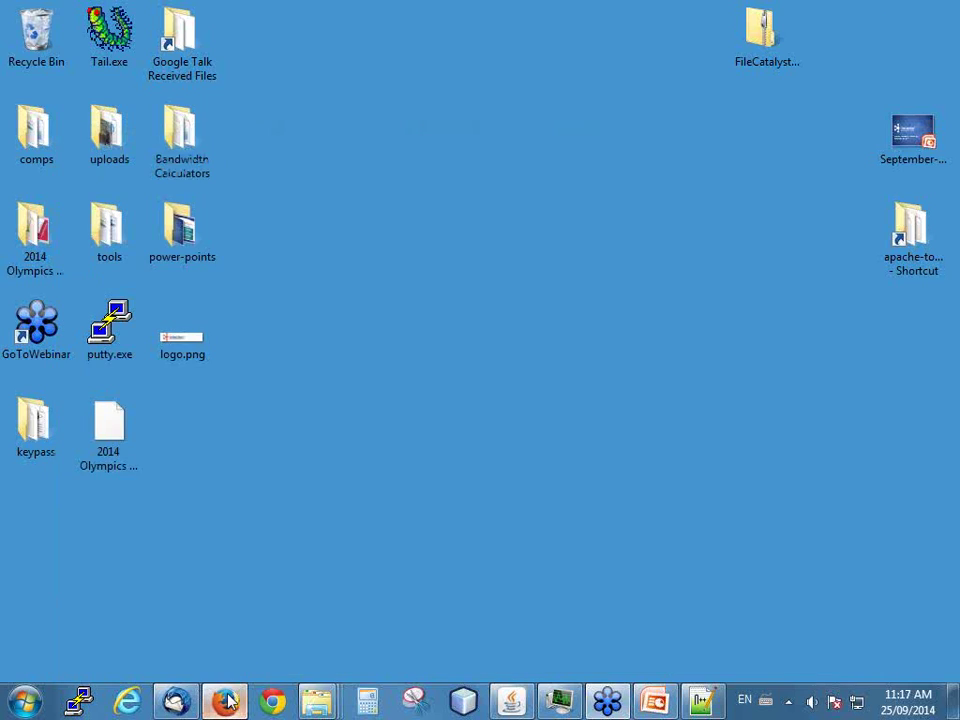
left_click(226, 700)
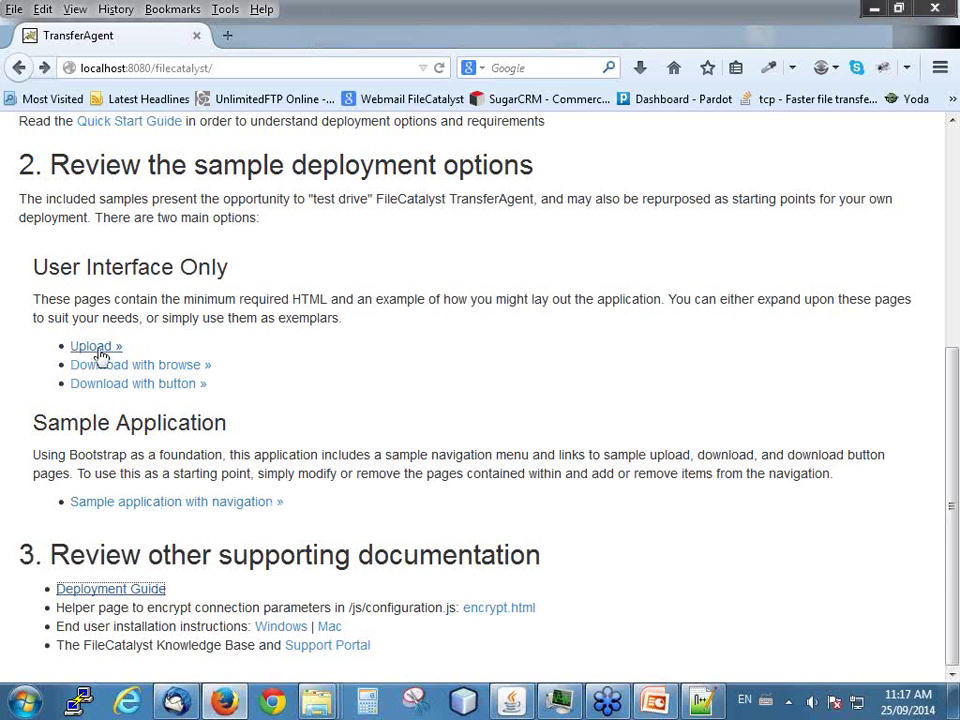
left_click(98, 347)
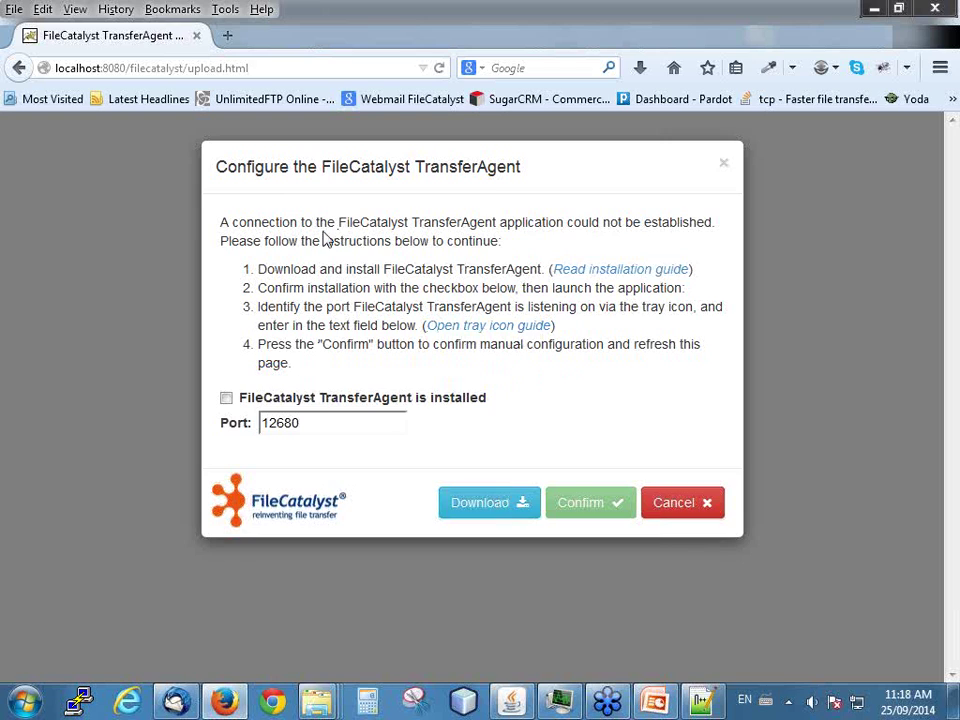
left_click_drag(217, 167, 520, 167)
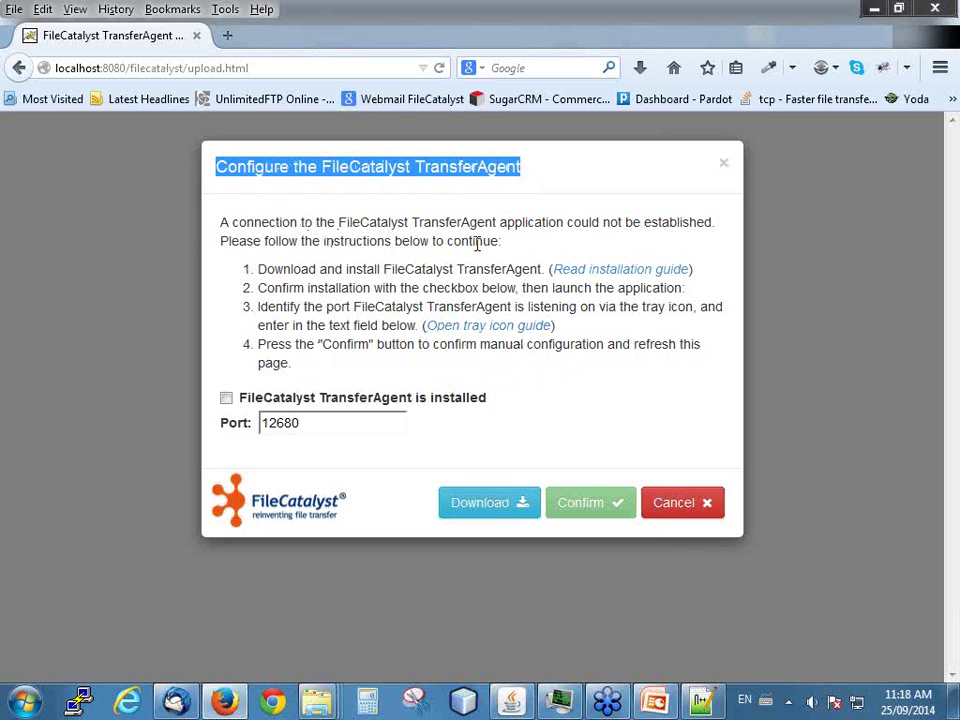
left_click(491, 508)
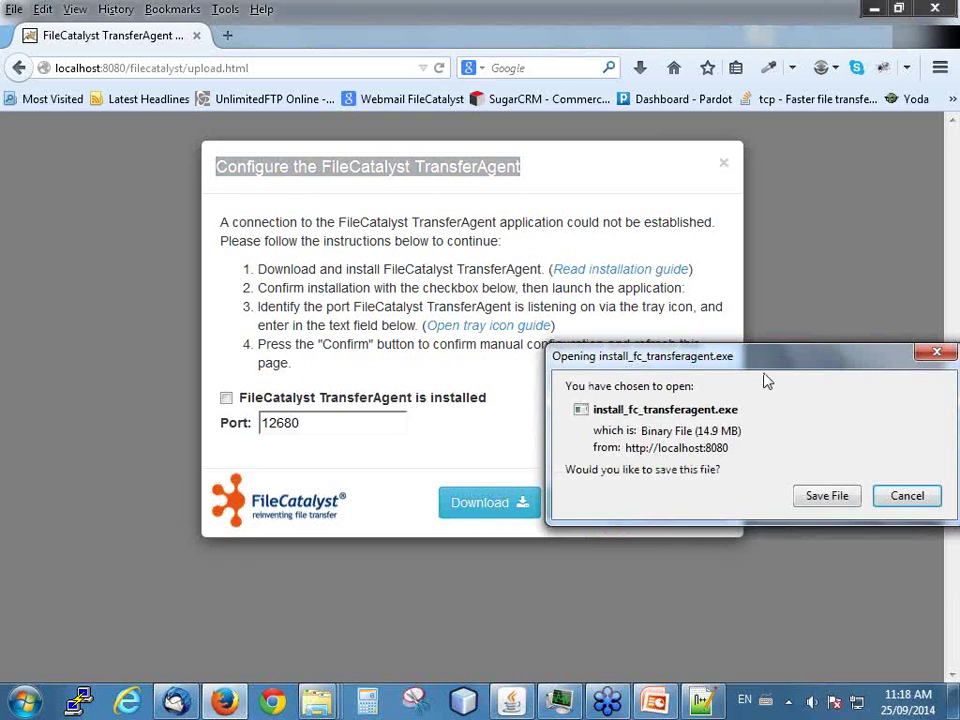
- Save install_fc_transferagent.exe and run it from the recent downloads list
left_click(838, 500)
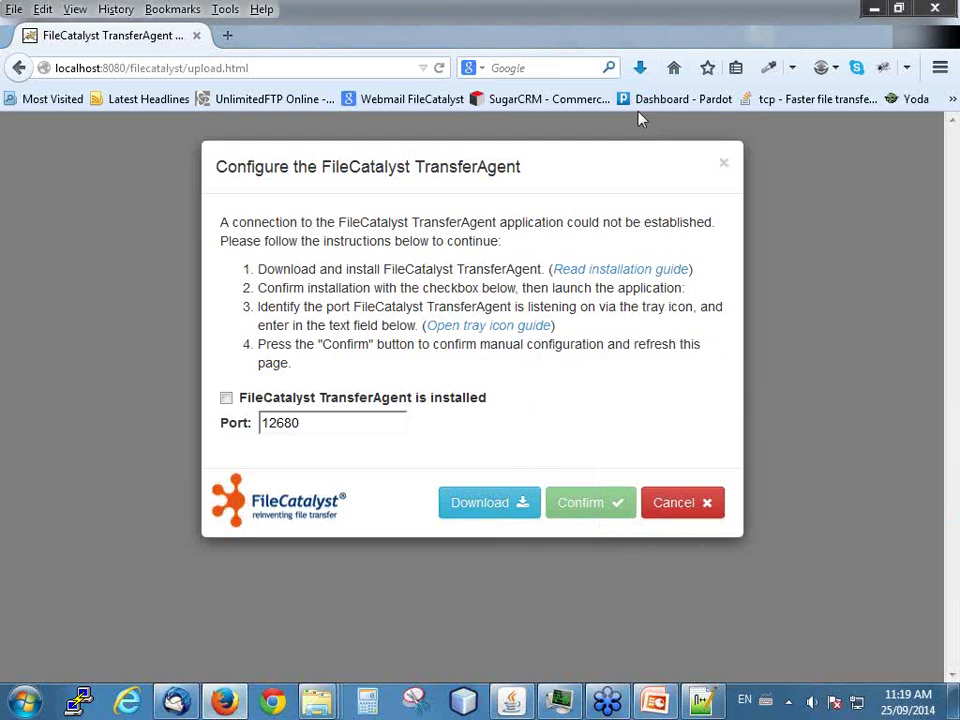
left_click(636, 70)
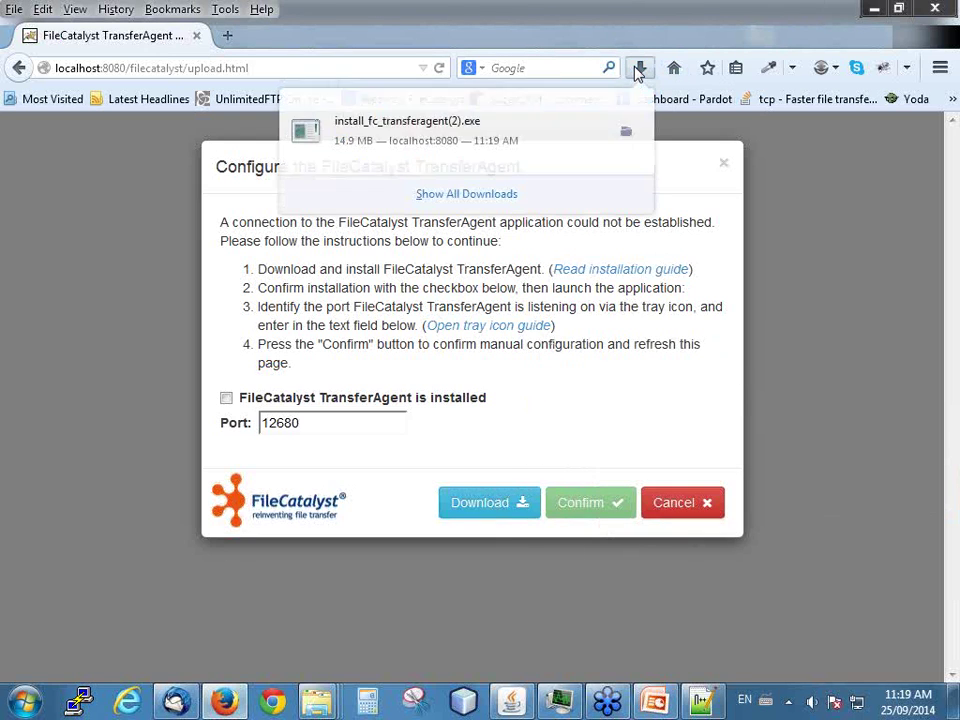
left_click(430, 143)
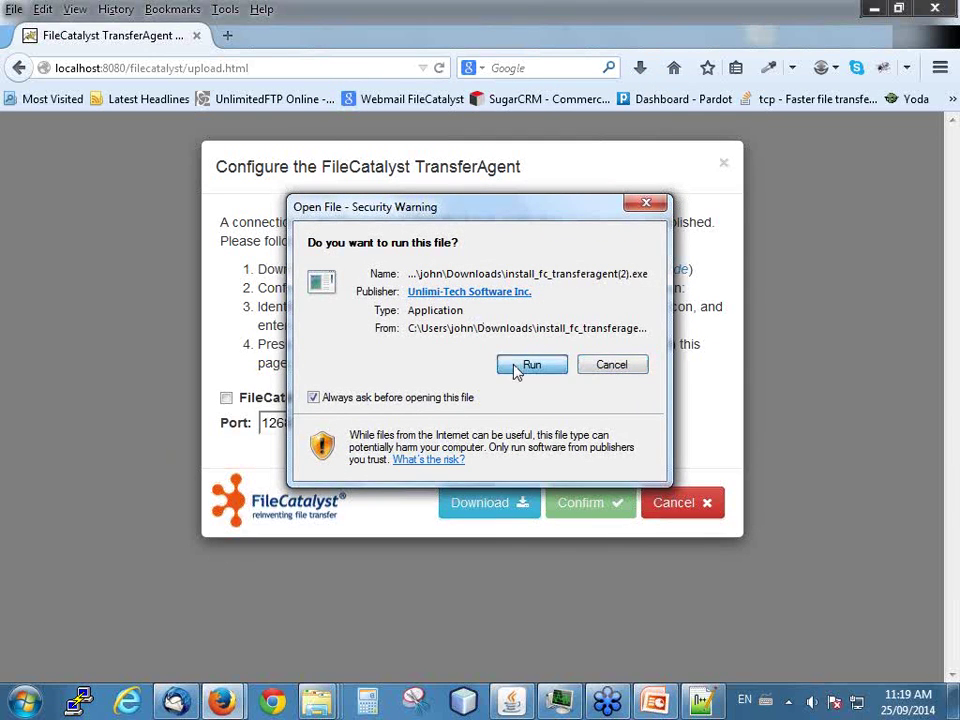
left_click(525, 366)
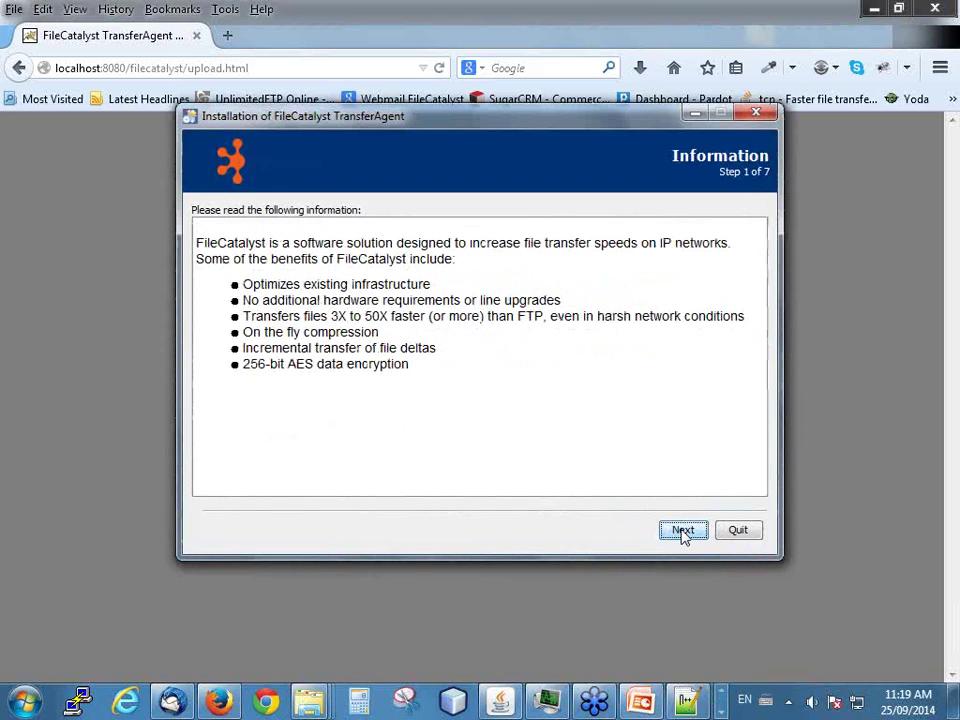
- Accept the licence and install to the default C:\Program Files (x86)\FileCatalyst TransferAgent path
left_click(683, 531)
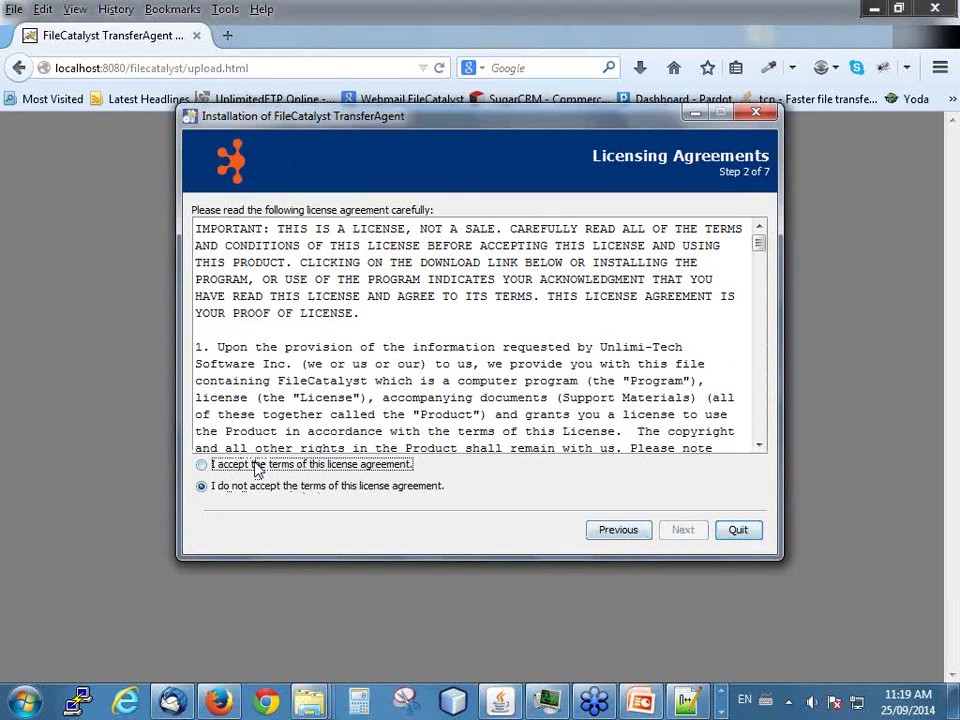
left_click(256, 465)
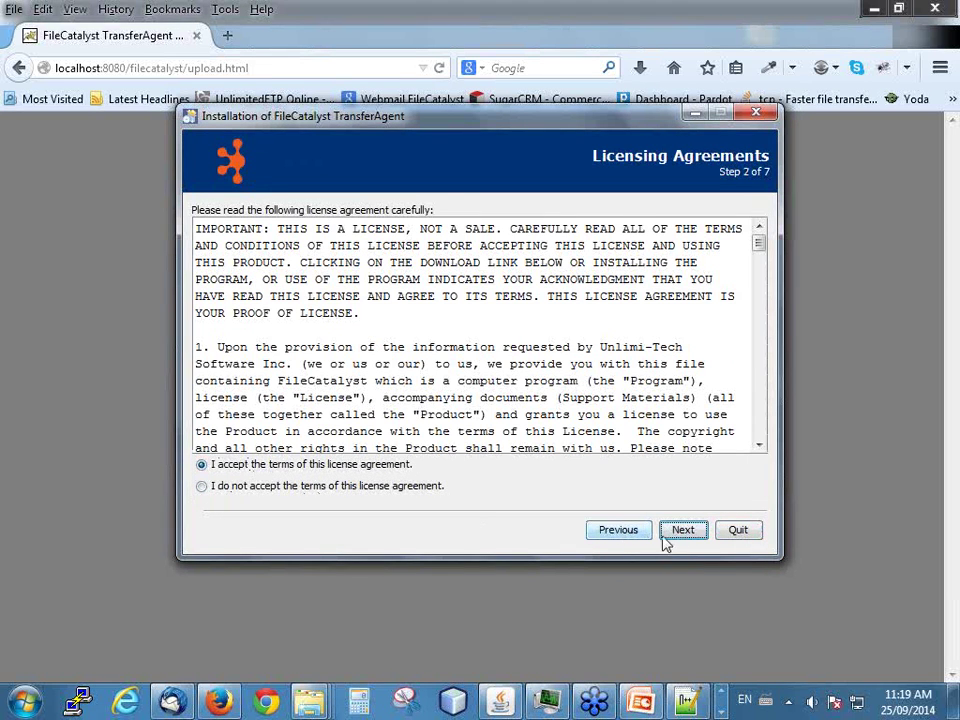
left_click(688, 535)
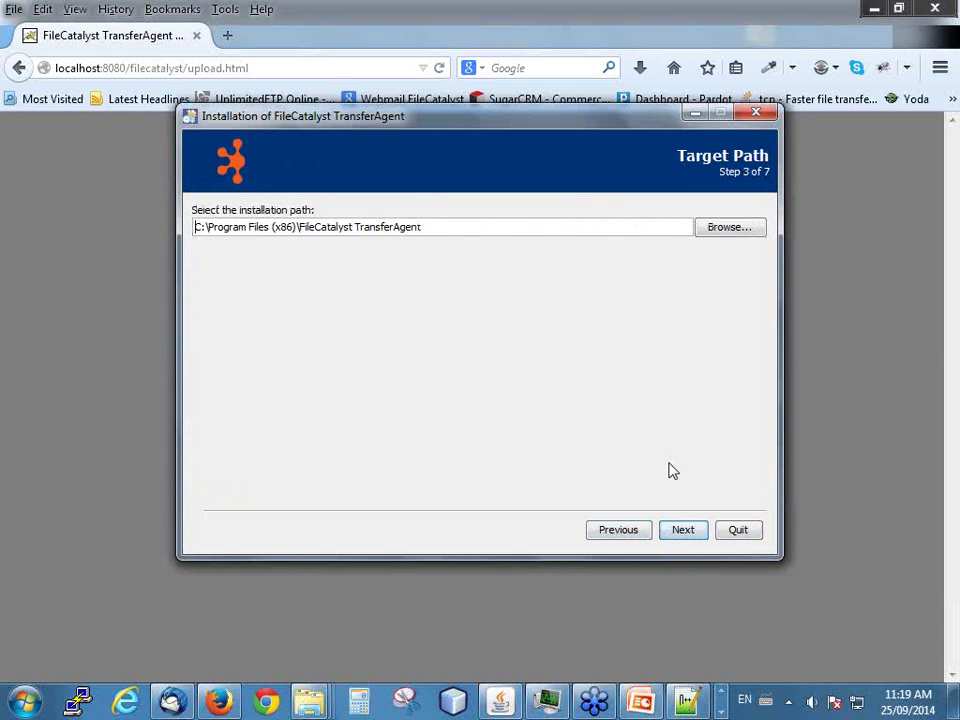
left_click(681, 530)
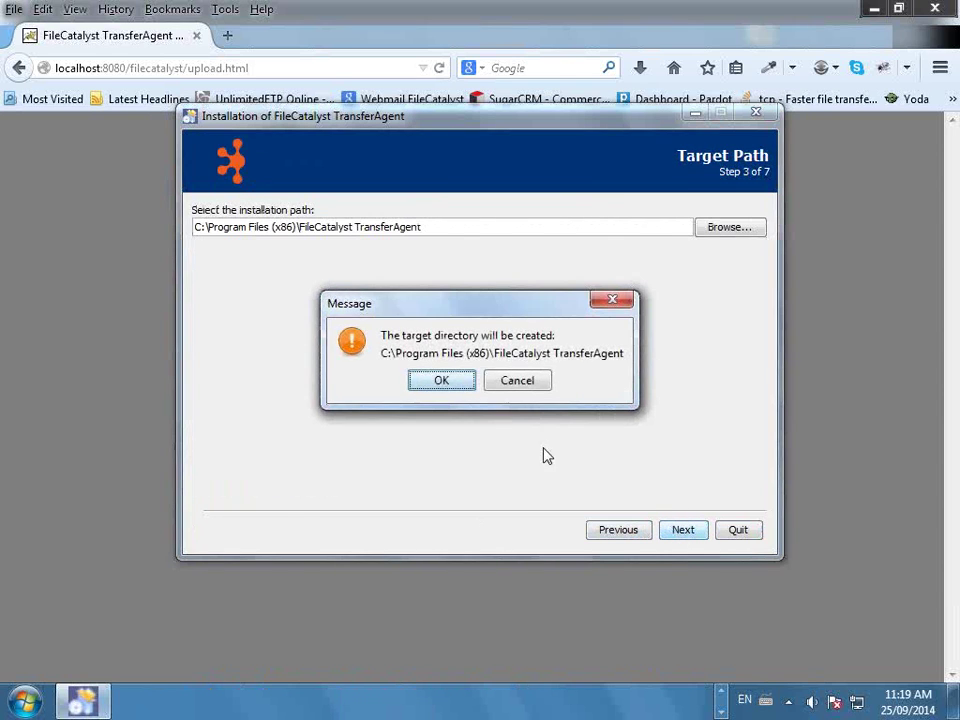
left_click(426, 381)
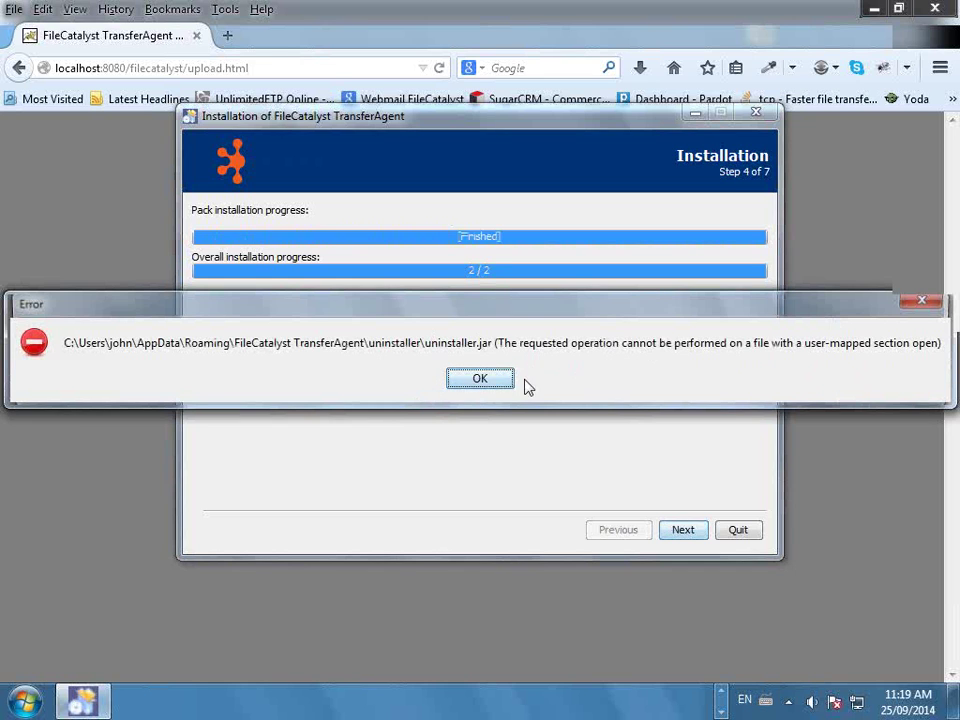
left_click(480, 386)
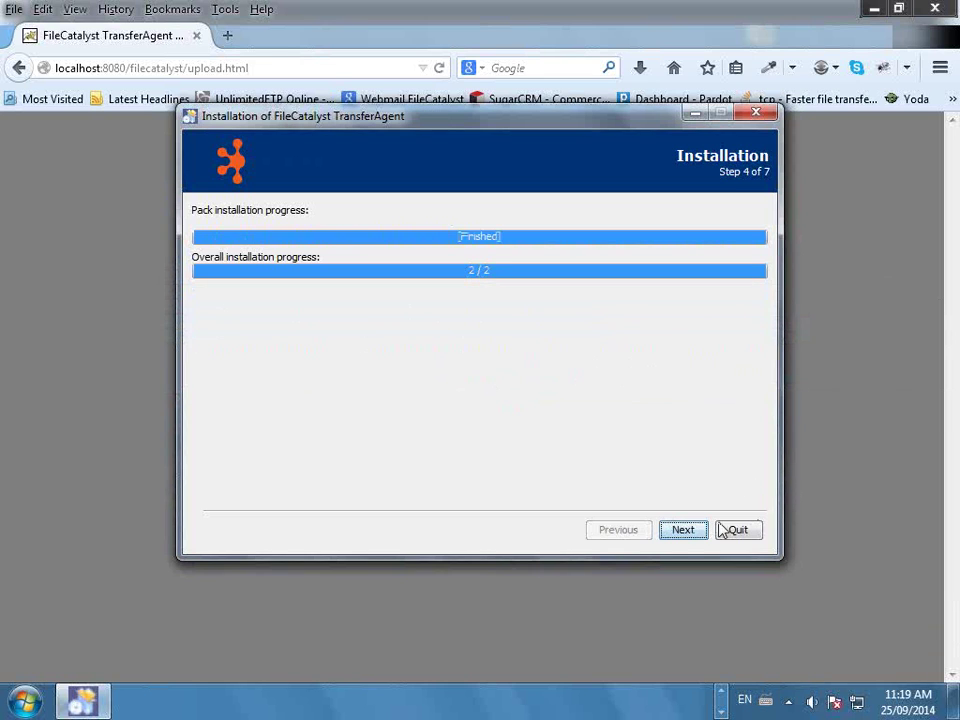
left_click(683, 530)
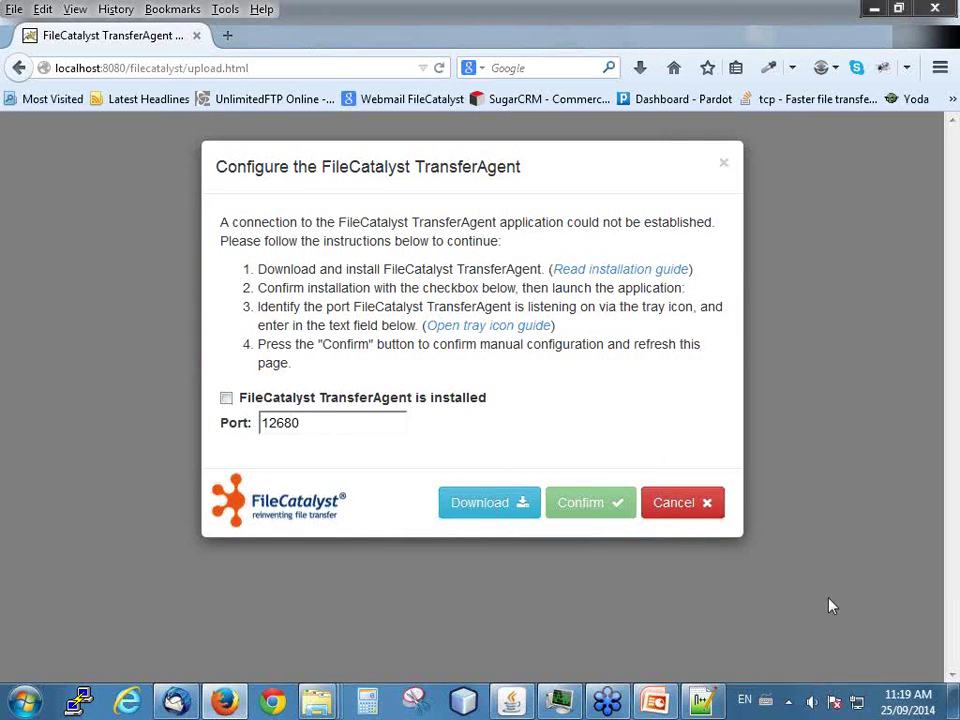
- Launch TransferAgent, verify it listens on port 12680, and tick 'FileCatalyst TransferAgent is installed'
left_click(789, 700)
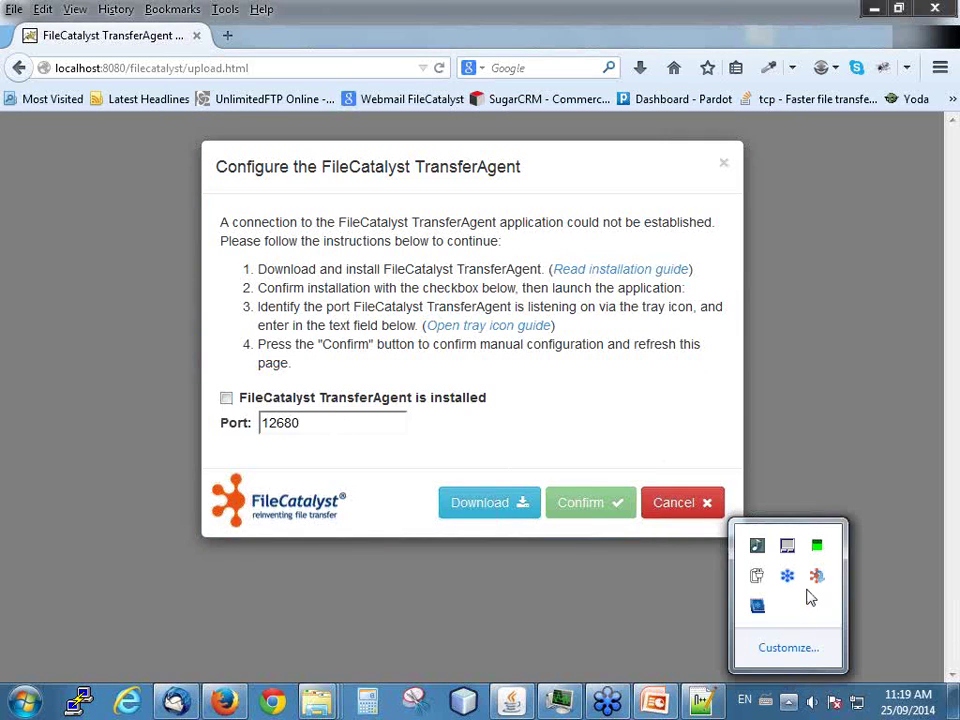
left_click(26, 705)
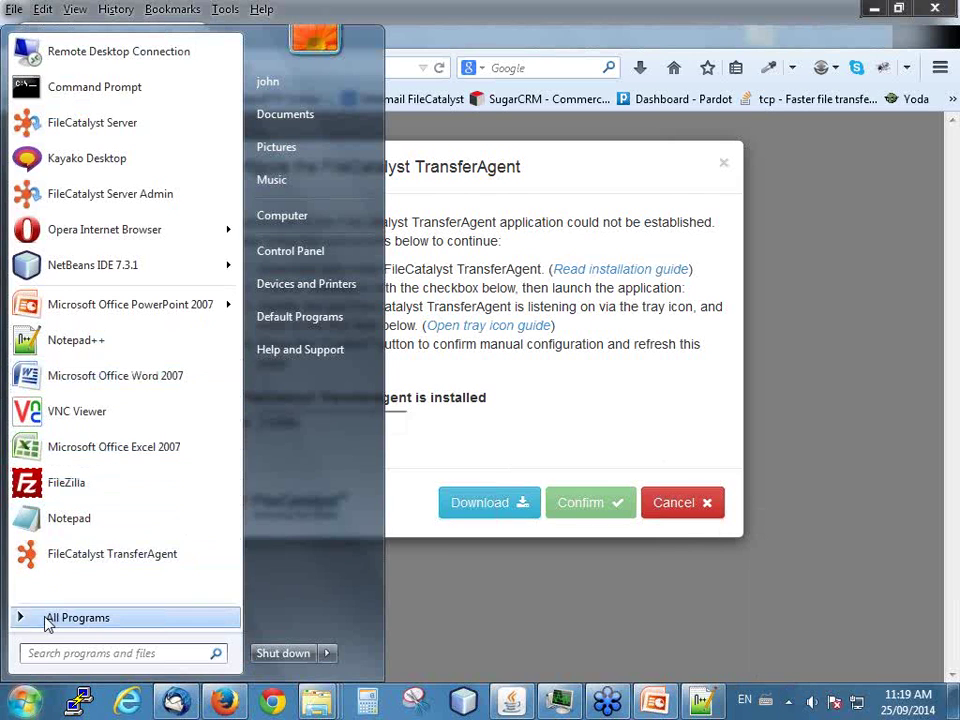
left_click(63, 558)
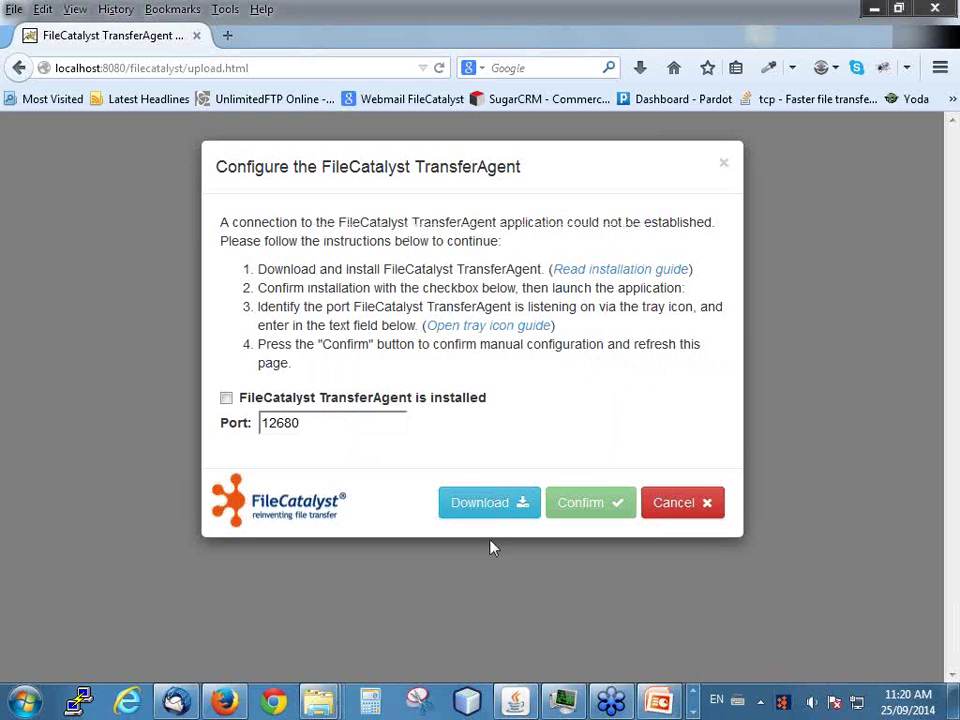
right_click(785, 705)
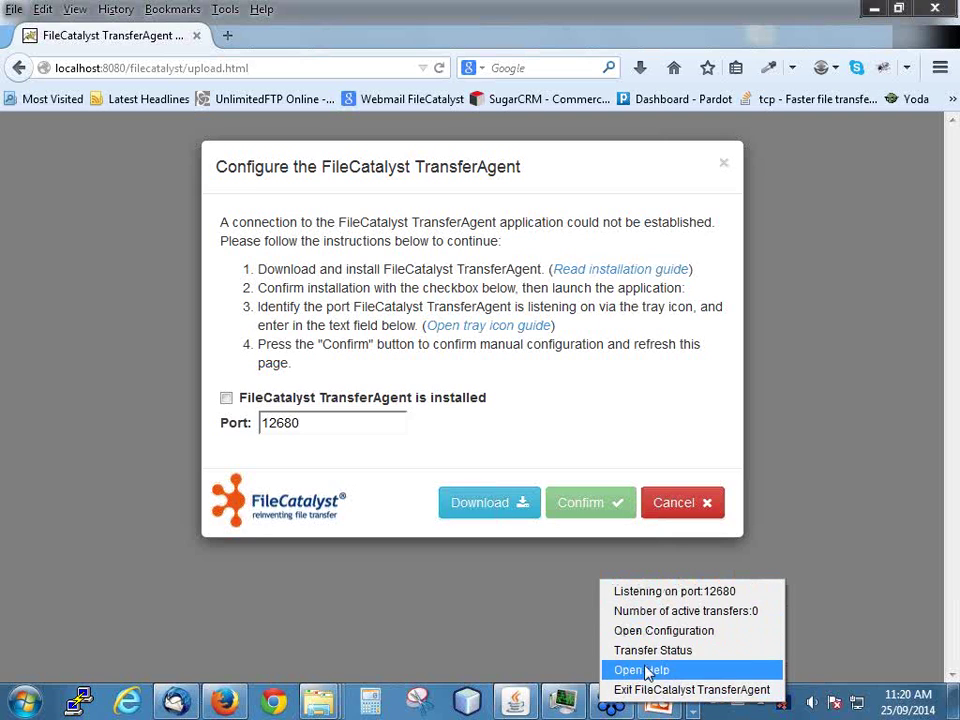
left_click(523, 340)
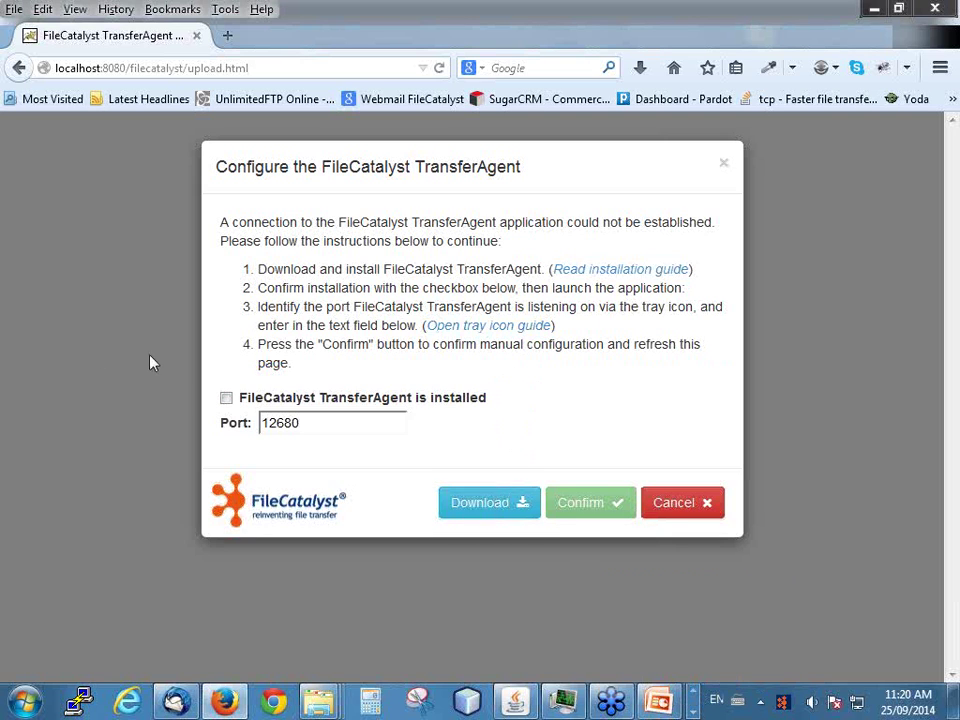
left_click(227, 398)
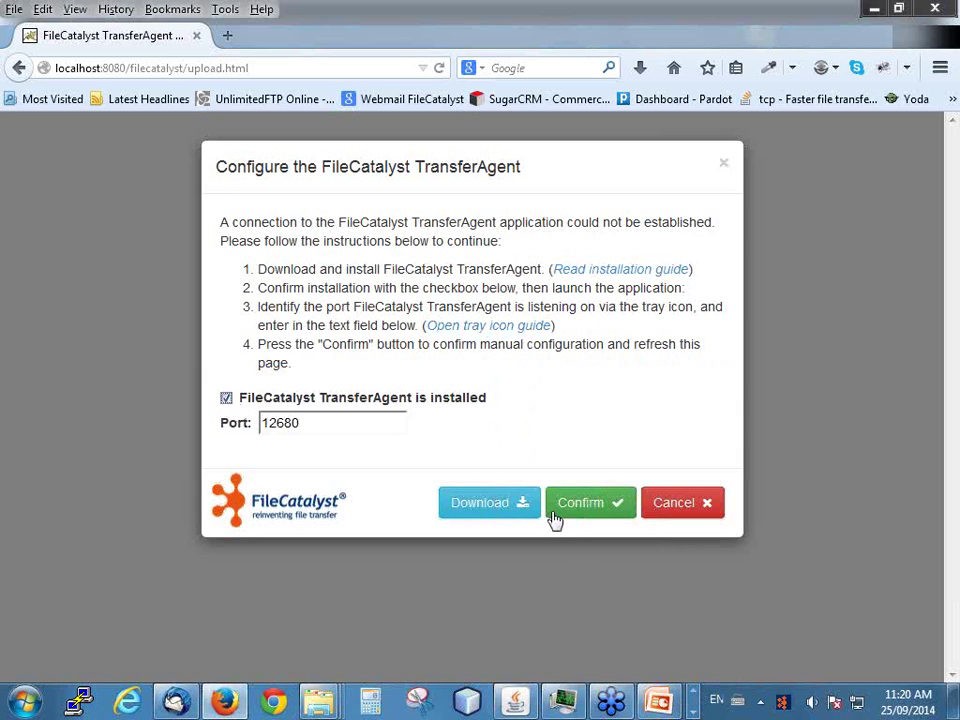
- Confirm the configuration and always allow TransferAgent connections from localhost
left_click(570, 516)
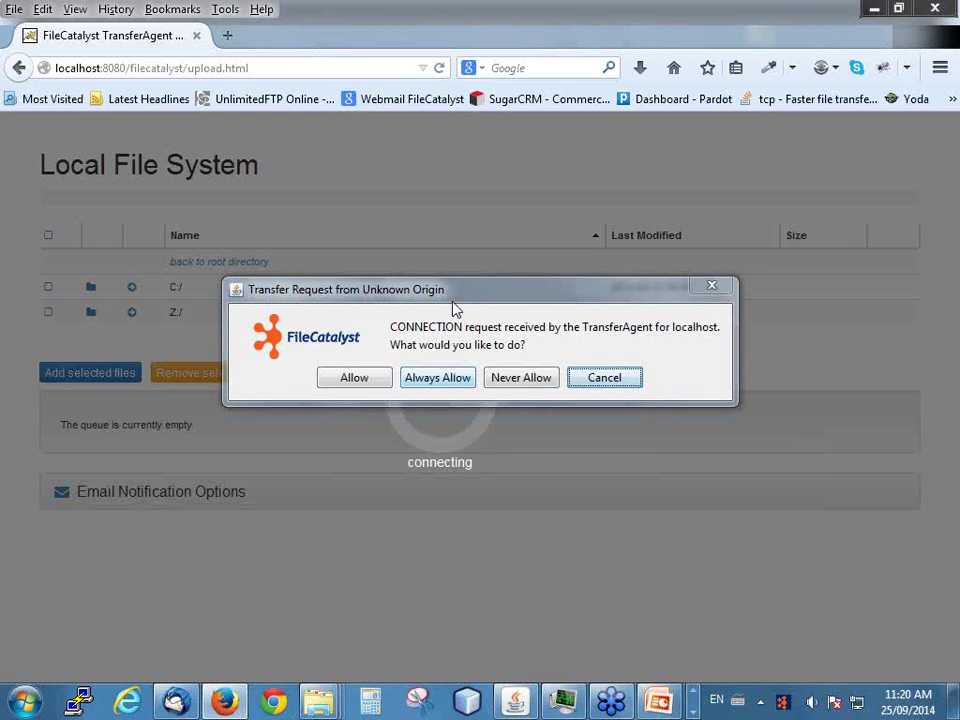
left_click_drag(455, 296, 486, 258)
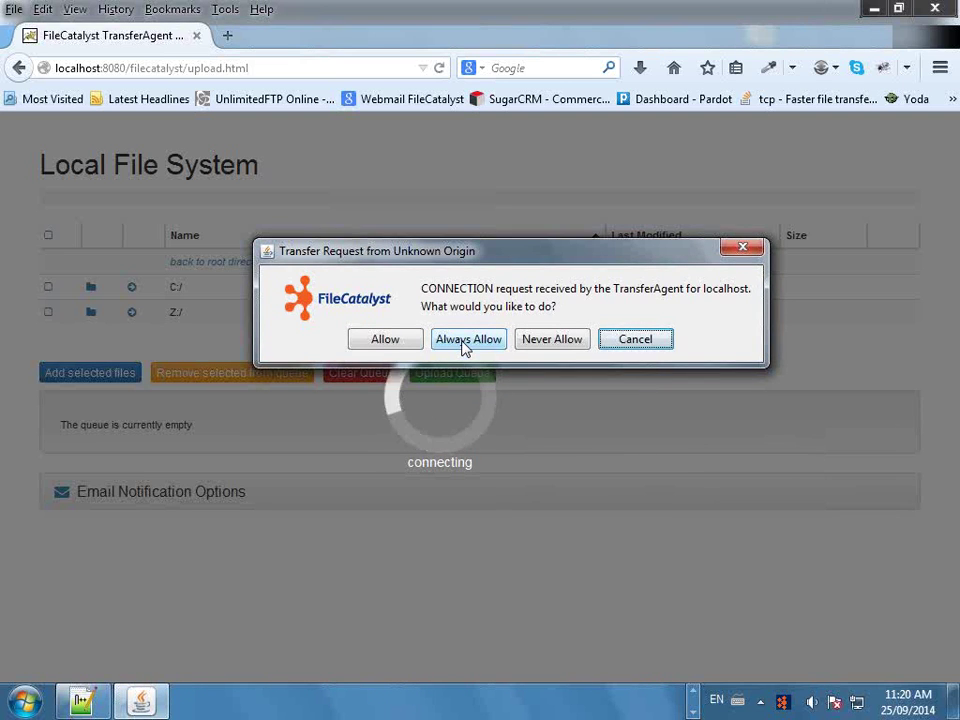
left_click(463, 343)
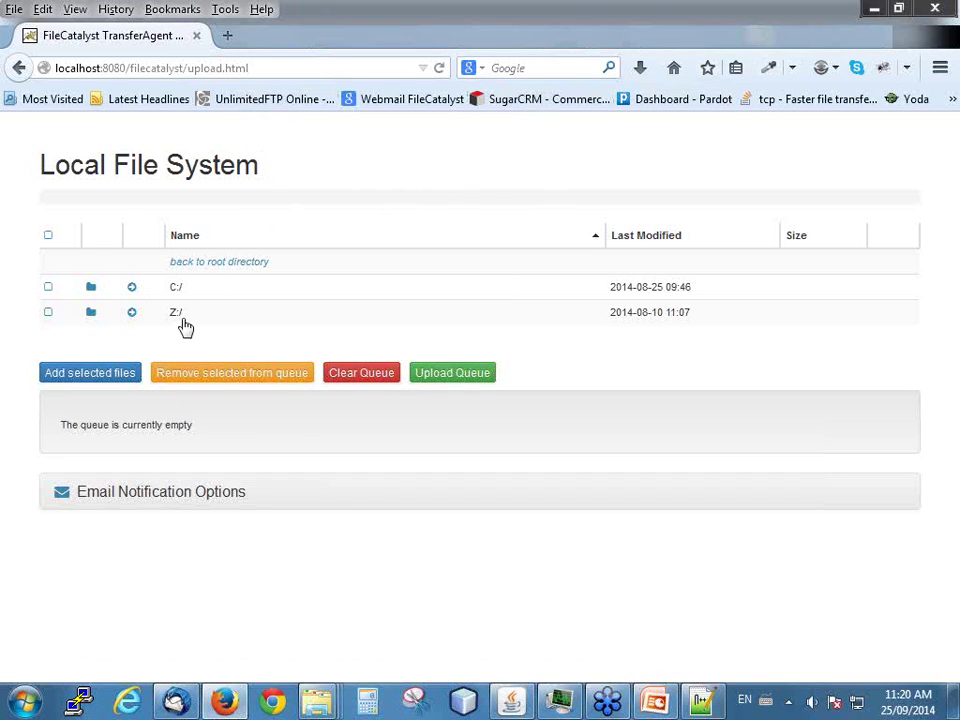
- Open the C:/ listing and add DSC_1265.JPG to the upload queue
left_click(176, 287)
scroll(205, 470, "down", 1)
scroll(200, 460, "up", 2)
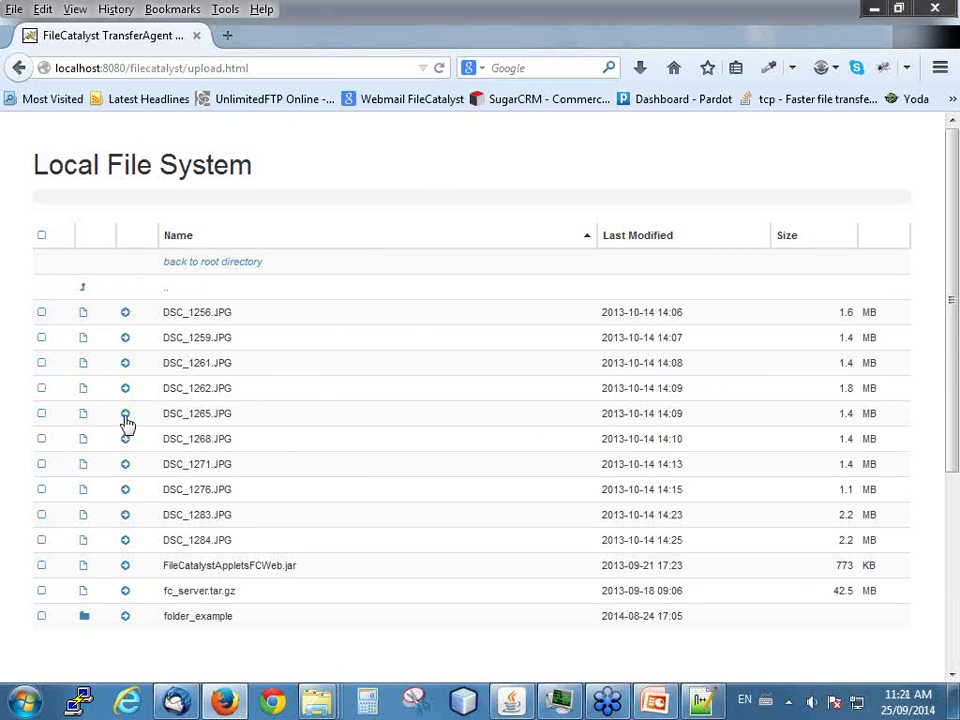
left_click(125, 416)
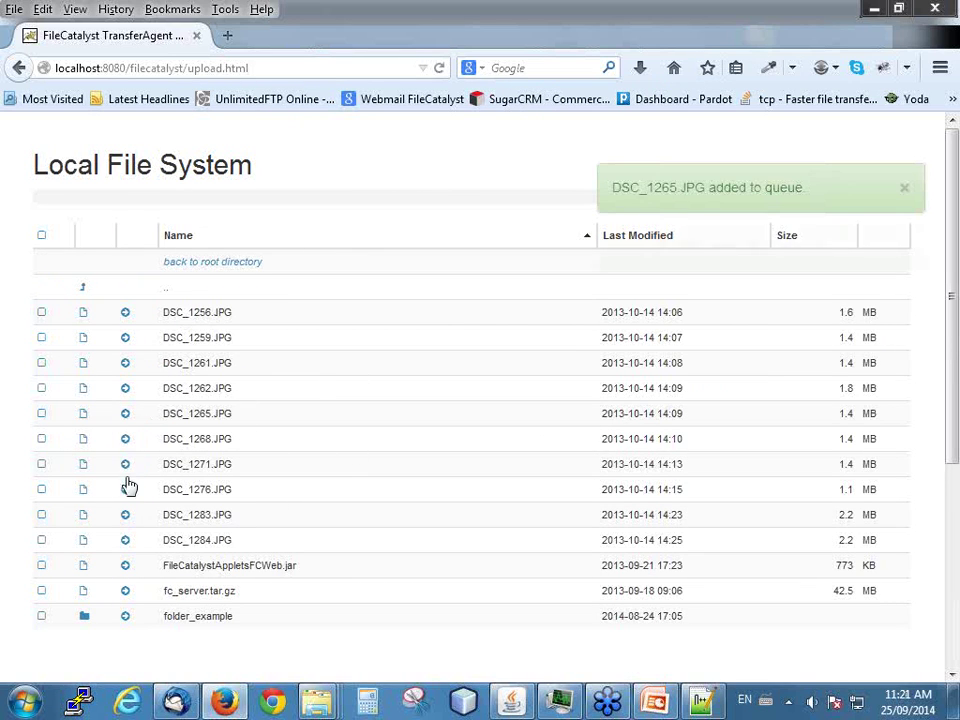
- Remove DSC_1265.JPG from the queue and add DSC_1284.JPG and DSC_1283.JPG
scroll(236, 508, "down", 3)
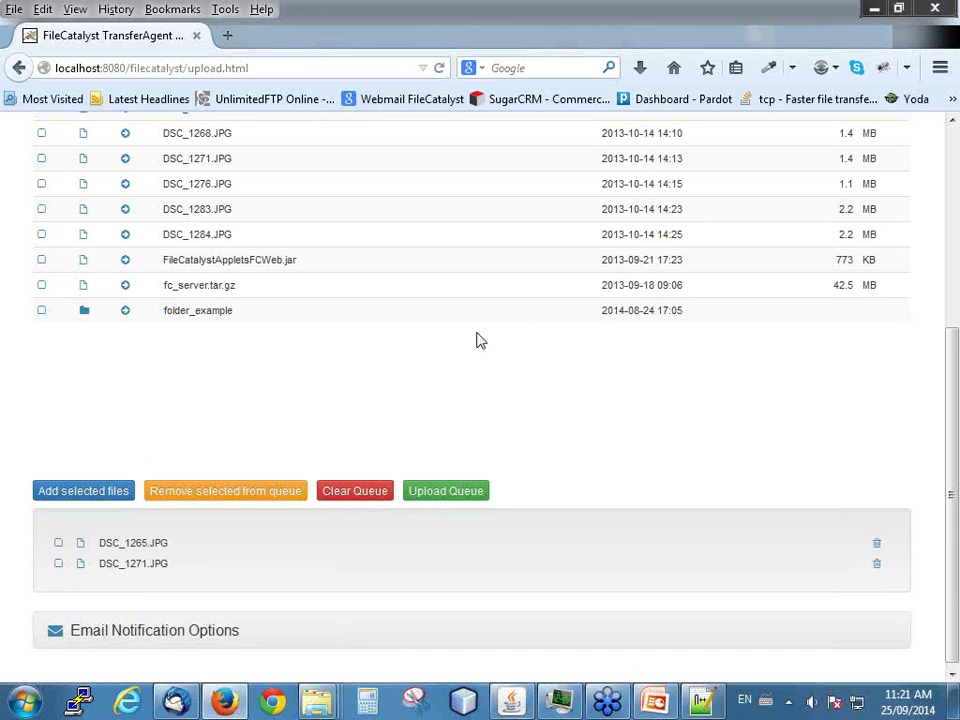
scroll(476, 341, "up", 3)
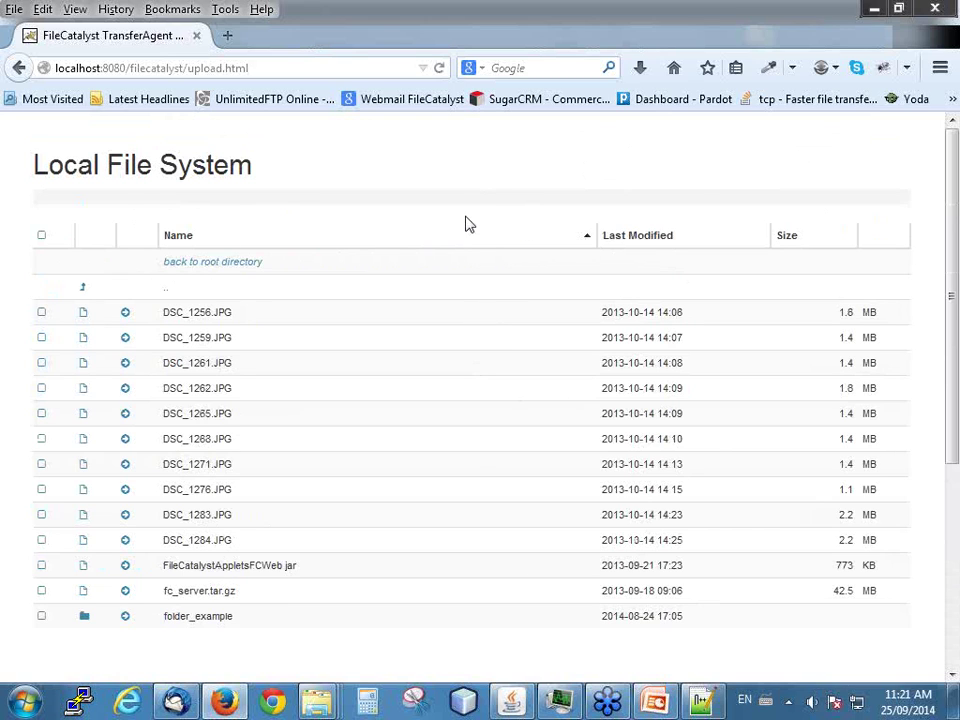
scroll(465, 224, "down", 3)
scroll(465, 225, "down", 2)
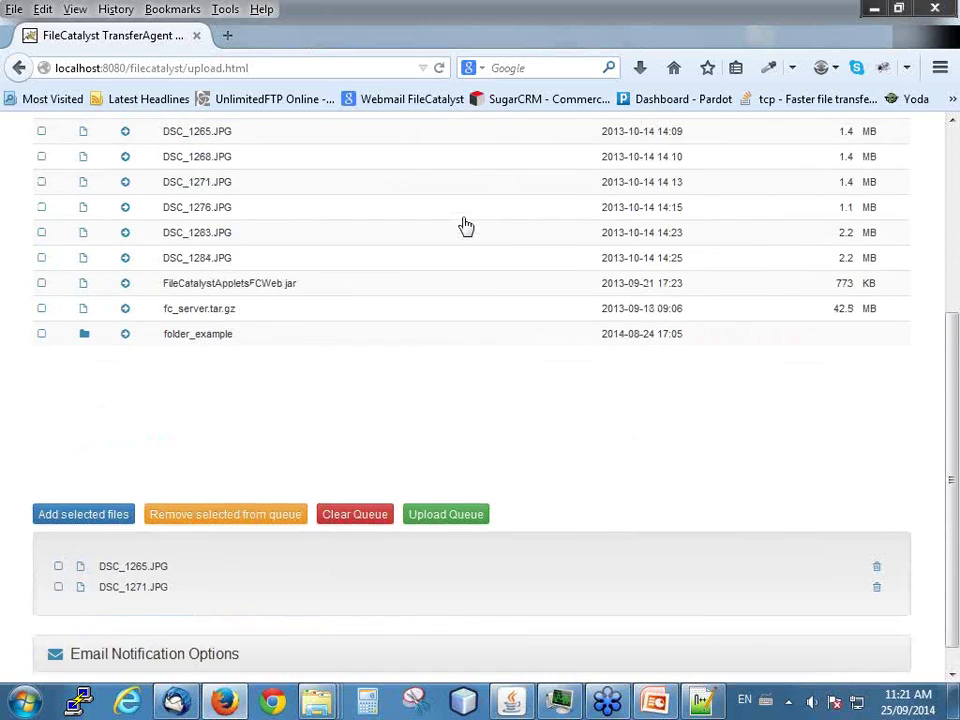
scroll(470, 232, "up", 4)
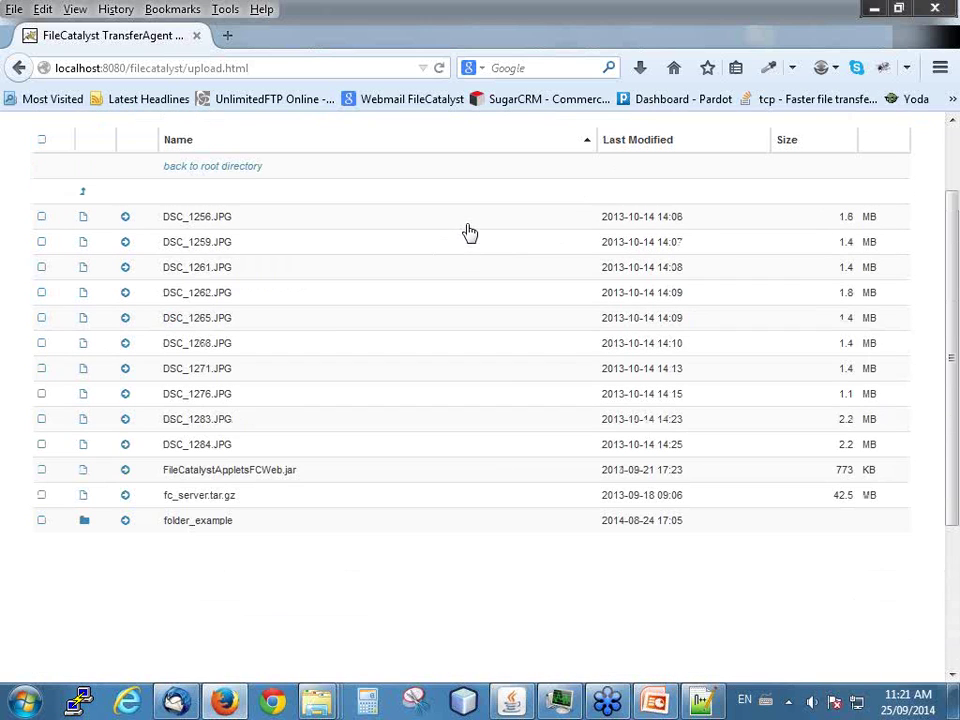
scroll(470, 232, "down", 4)
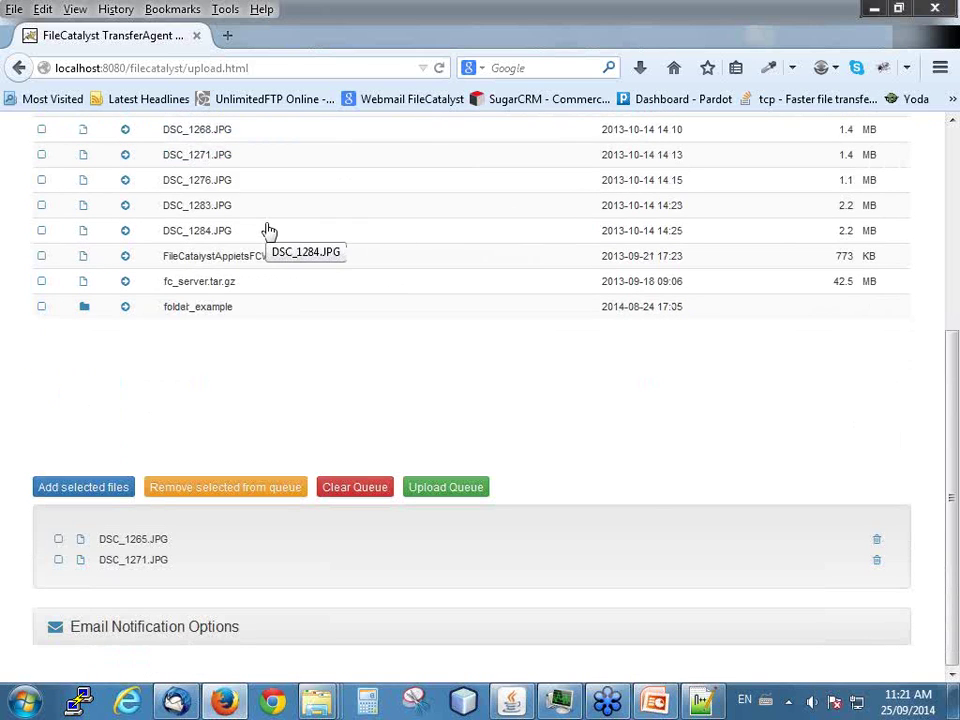
left_click(876, 542)
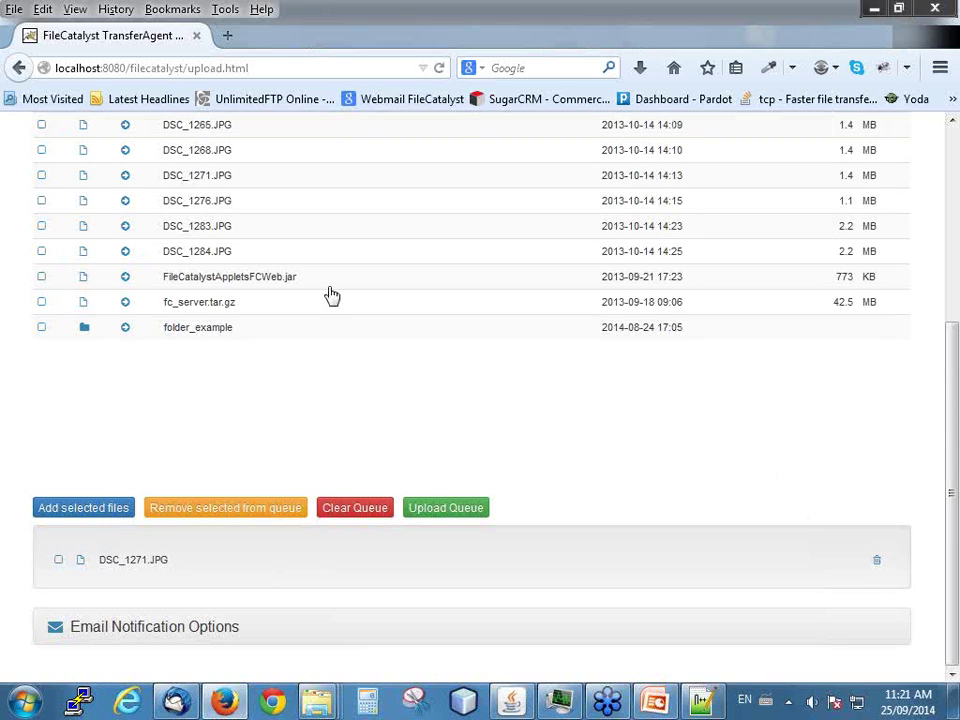
left_click(125, 251)
left_click(125, 226)
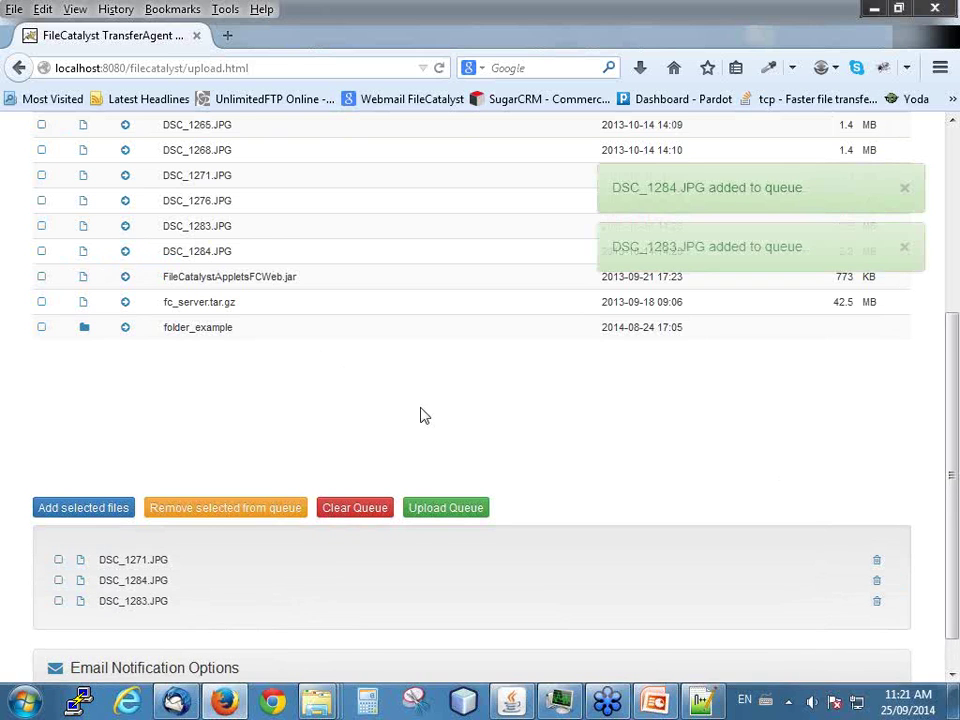
- Upload the three queued JPGs and wait until Percent Complete reads 'transfer complete'
left_click(450, 508)
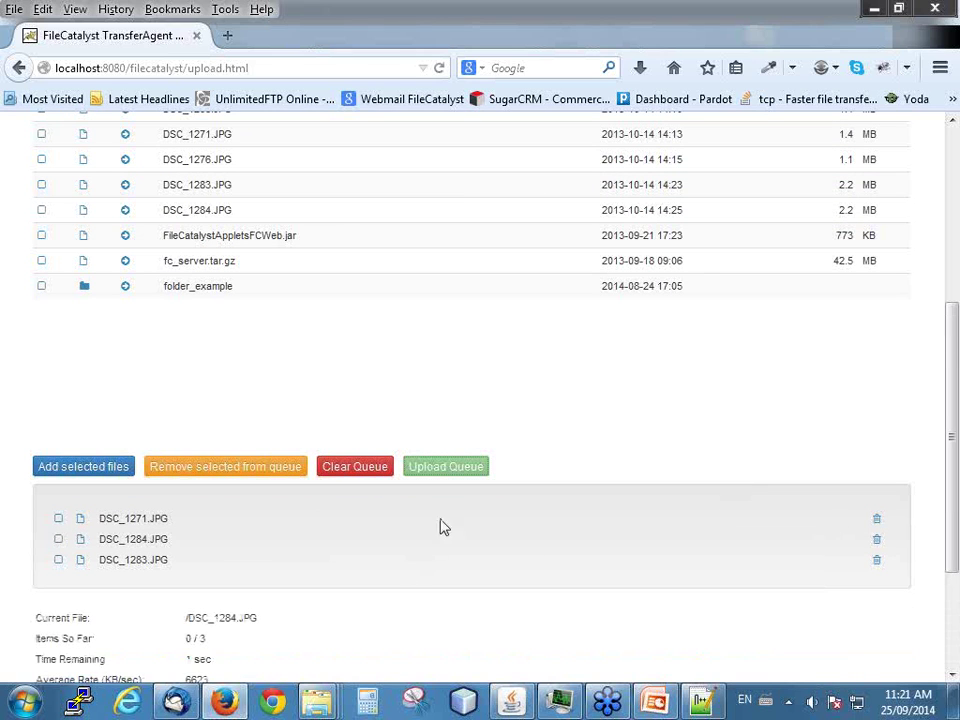
scroll(441, 527, "down", 3)
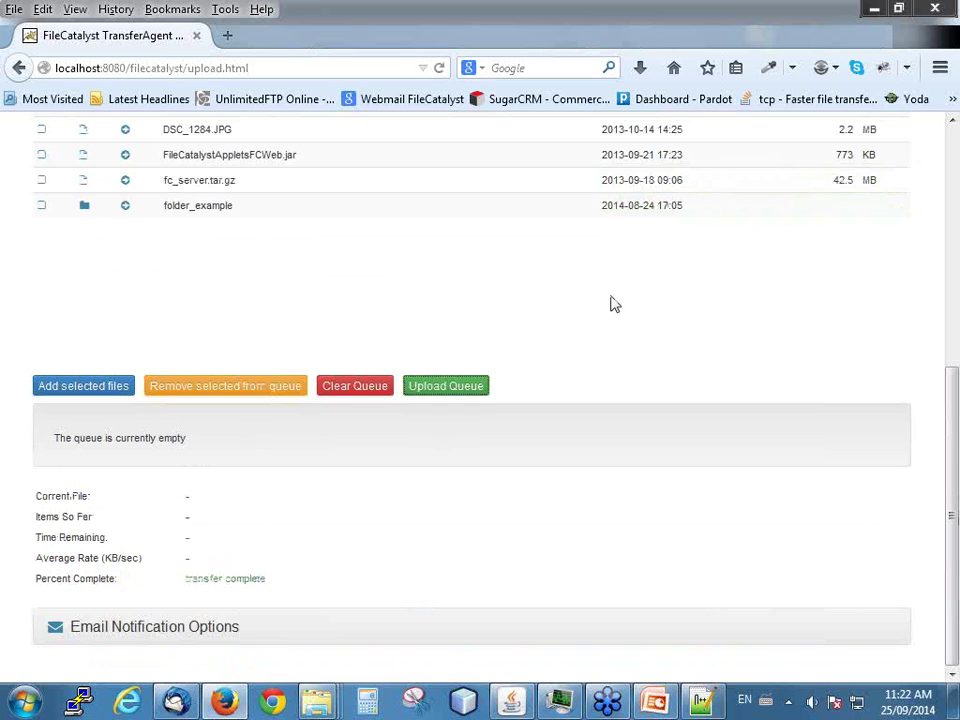
scroll(614, 305, "up", 5)
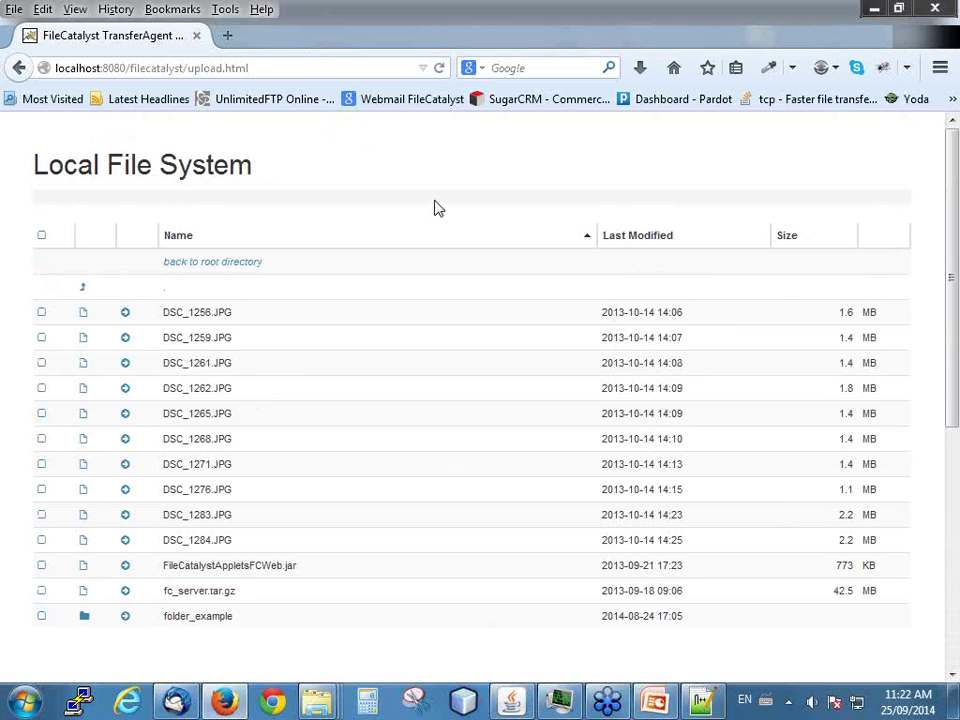
scroll(466, 257, "down", 5)
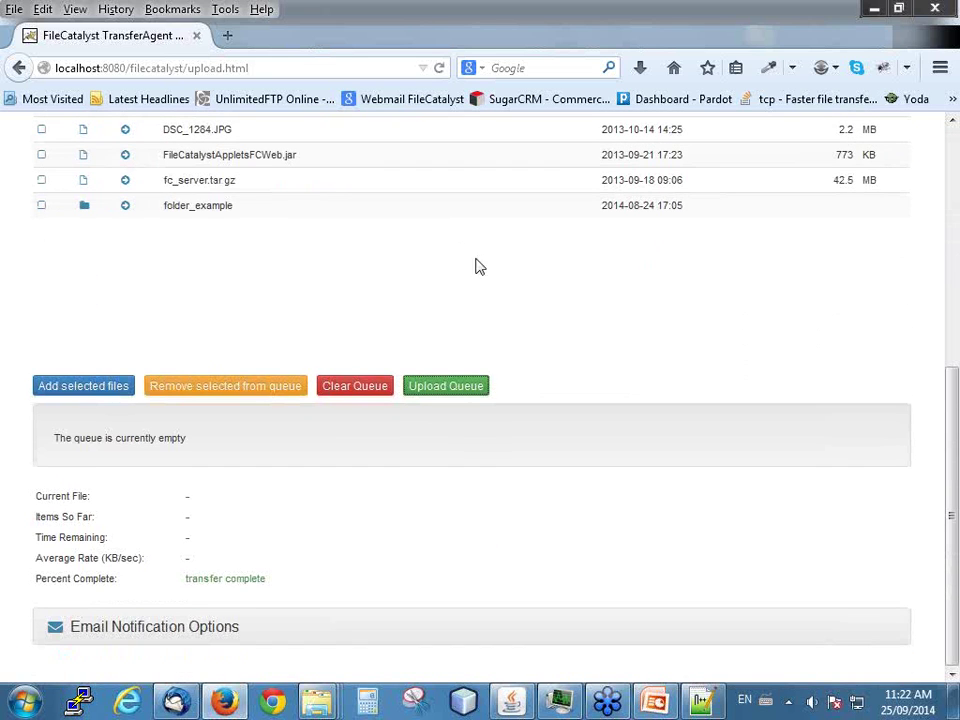
scroll(540, 328, "up", 2)
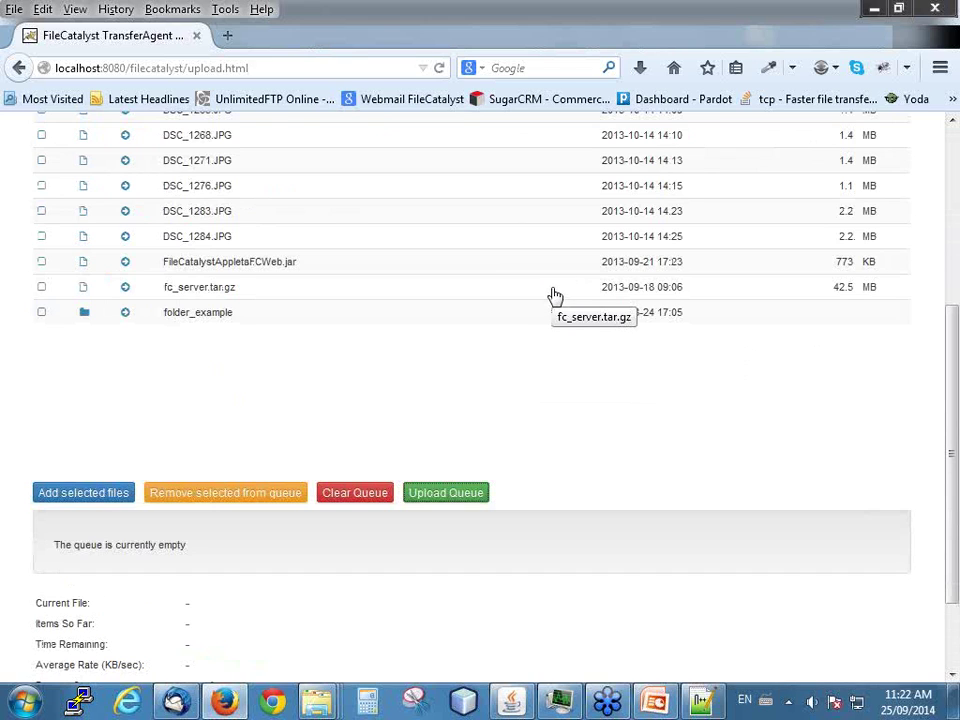
- Open the remote files download page and queue DSC_1259, DSC_1261, DSC_1262 and DSC_1271
left_click(18, 70)
left_click(176, 371)
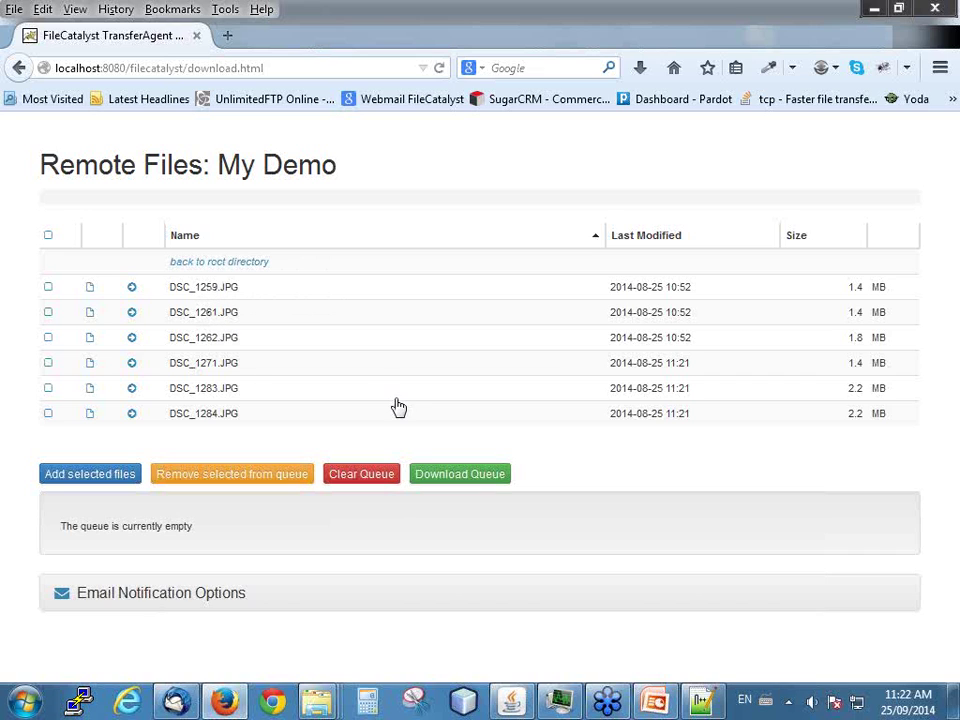
left_click(131, 288)
left_click(131, 313)
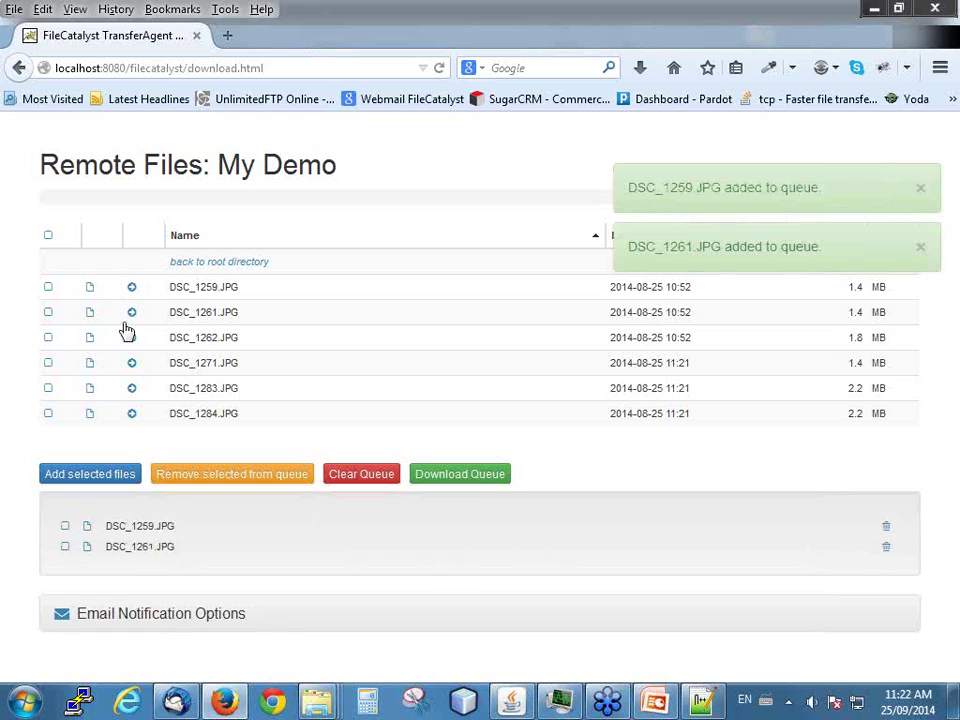
left_click(48, 339)
left_click(48, 363)
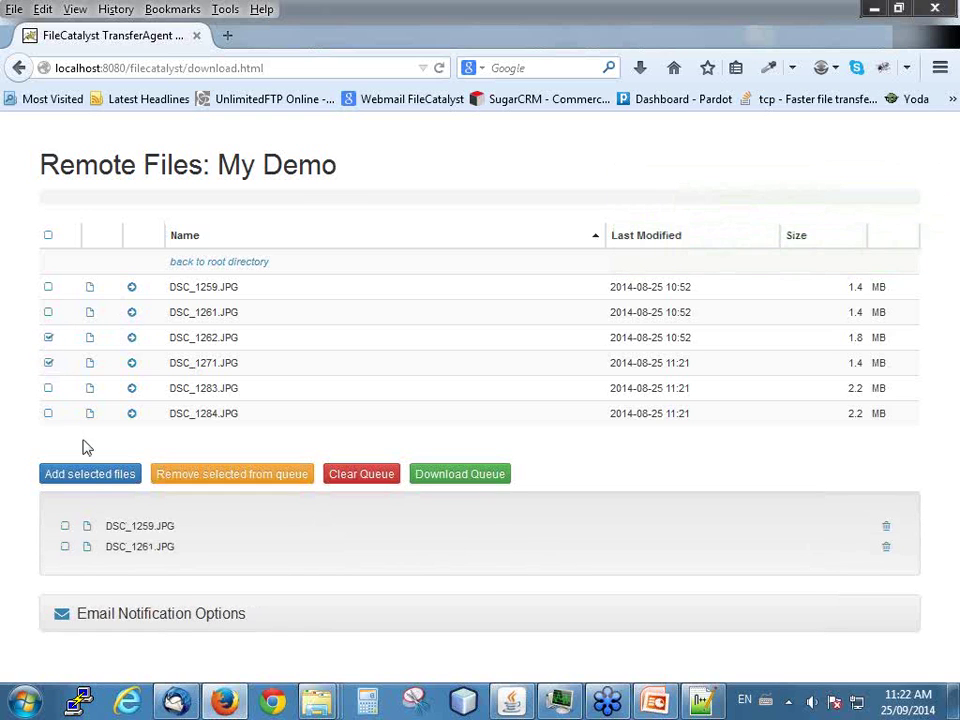
left_click(94, 475)
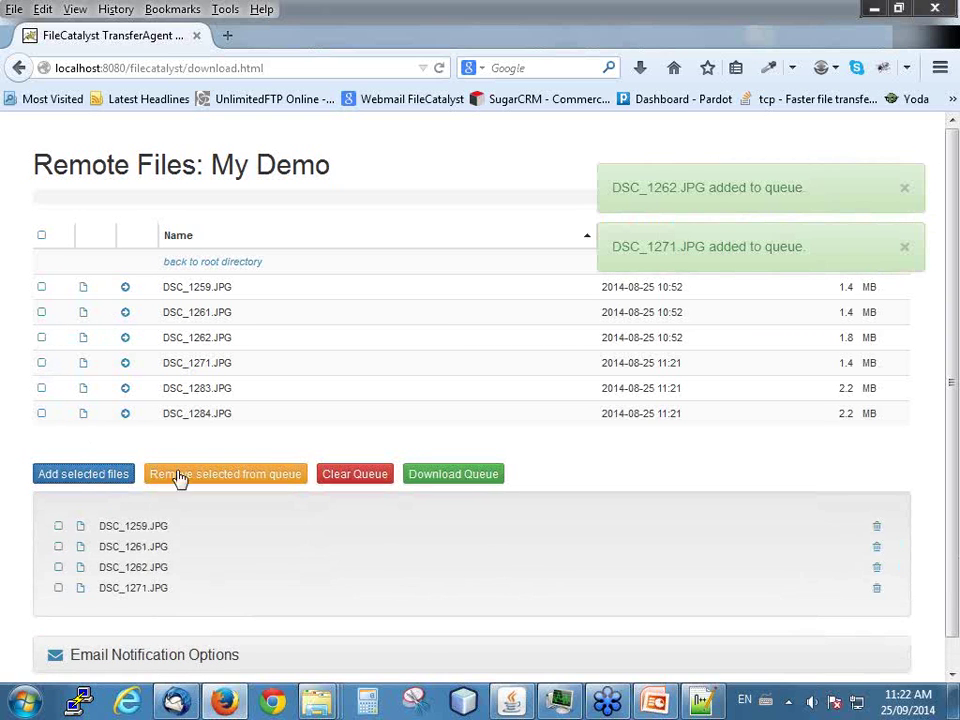
- Download the queued files and, once complete, open the download location
scroll(514, 527, "down", 1)
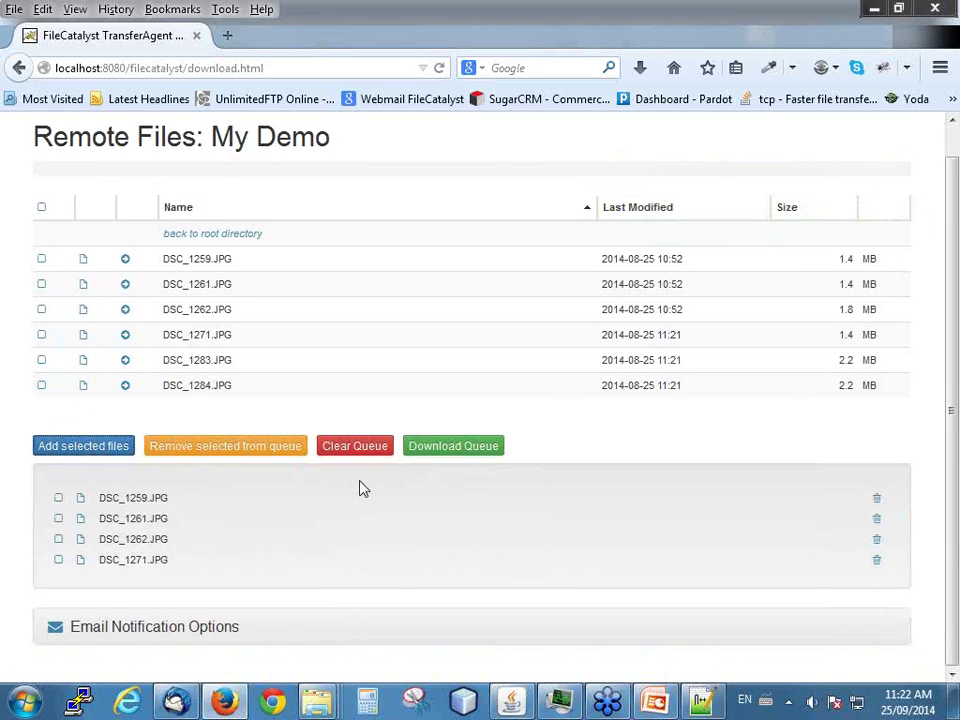
left_click(453, 445)
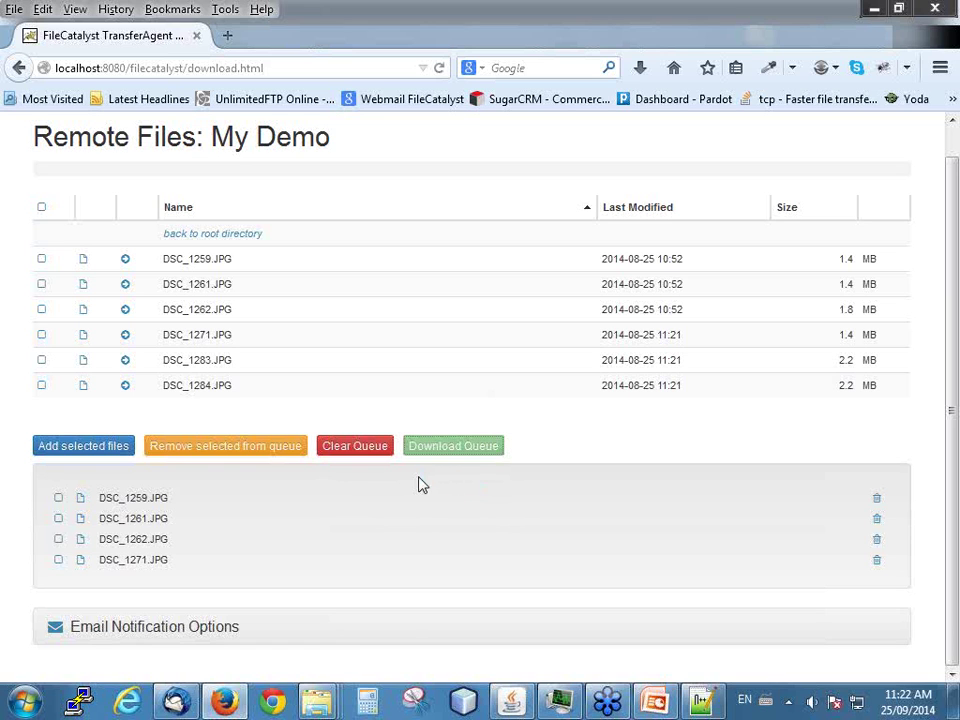
scroll(419, 478, "down", 3)
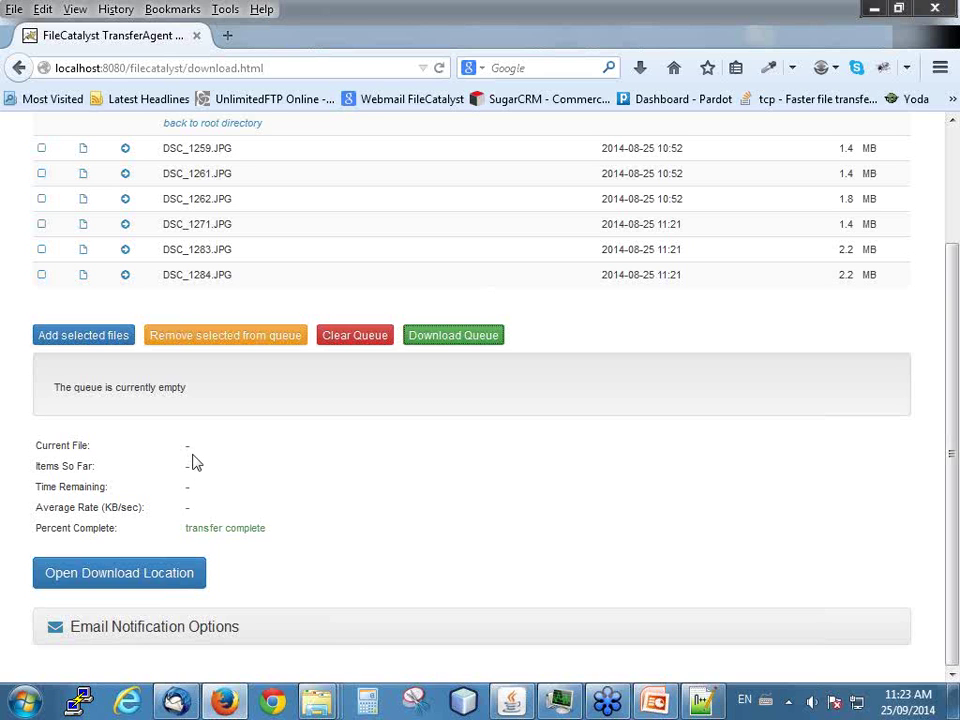
scroll(265, 510, "up", 3)
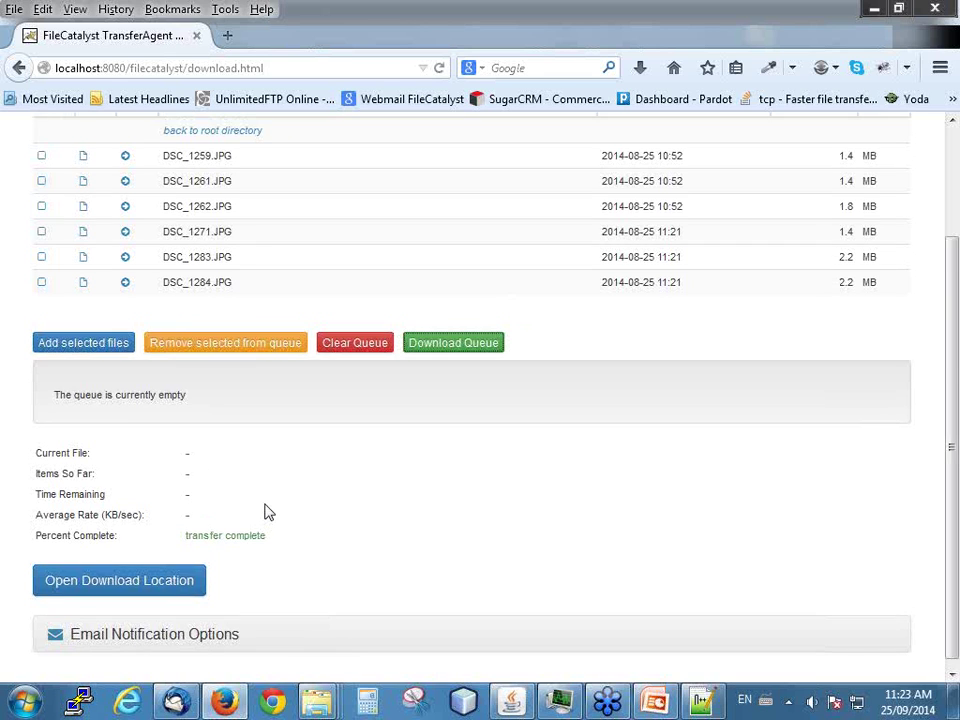
scroll(268, 504, "down", 2)
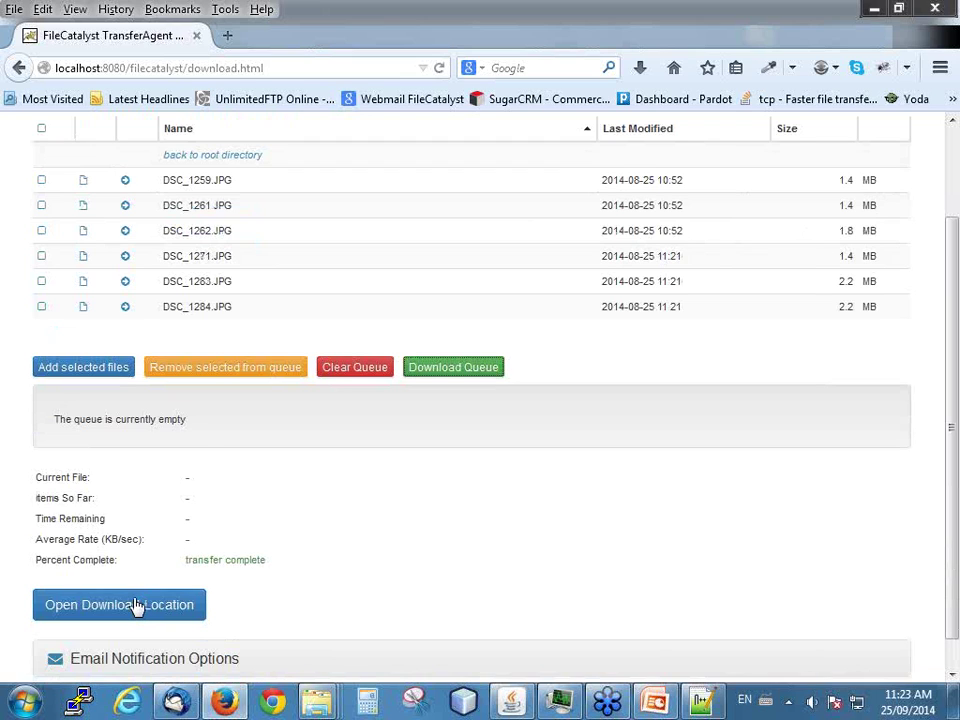
left_click(137, 605)
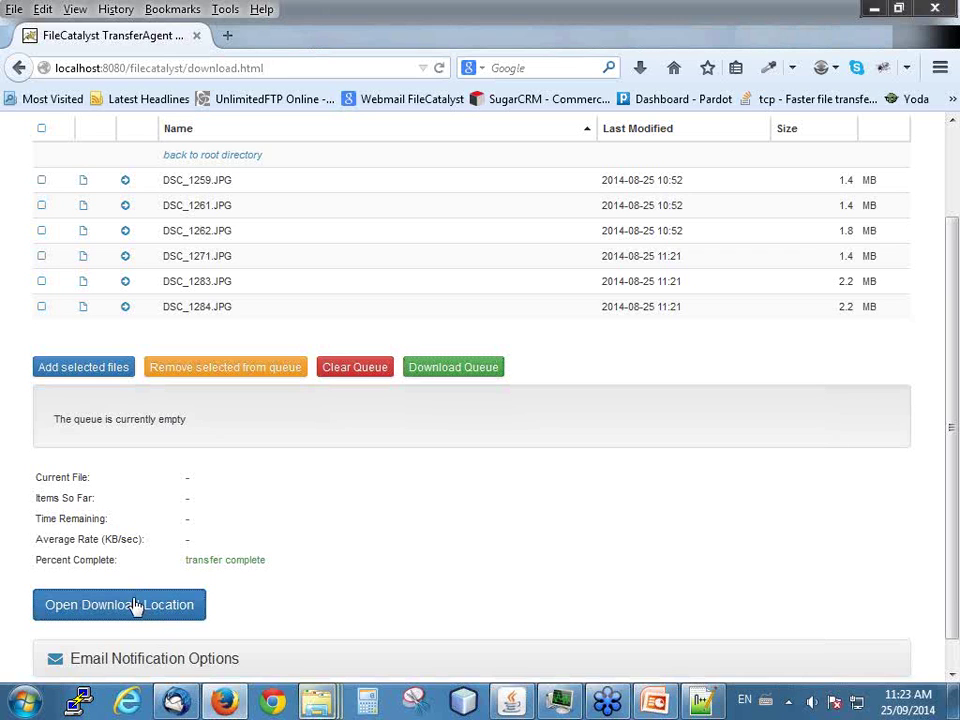
- Check the DSC photos in the Downloads window, go up to Users, then close Explorer
mouse_move(322, 706)
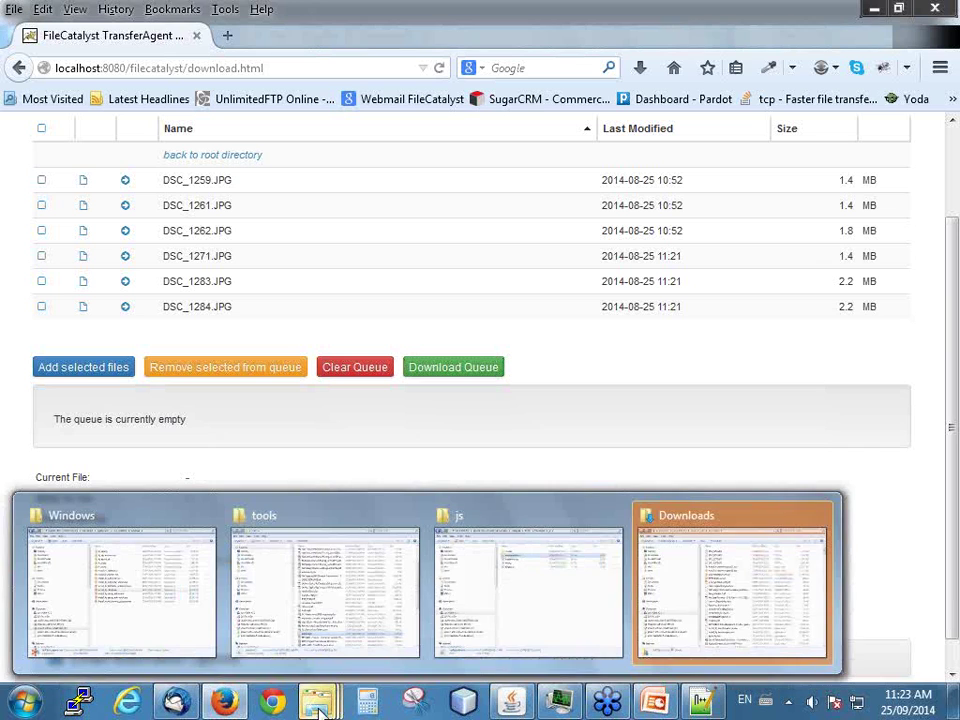
left_click(692, 607)
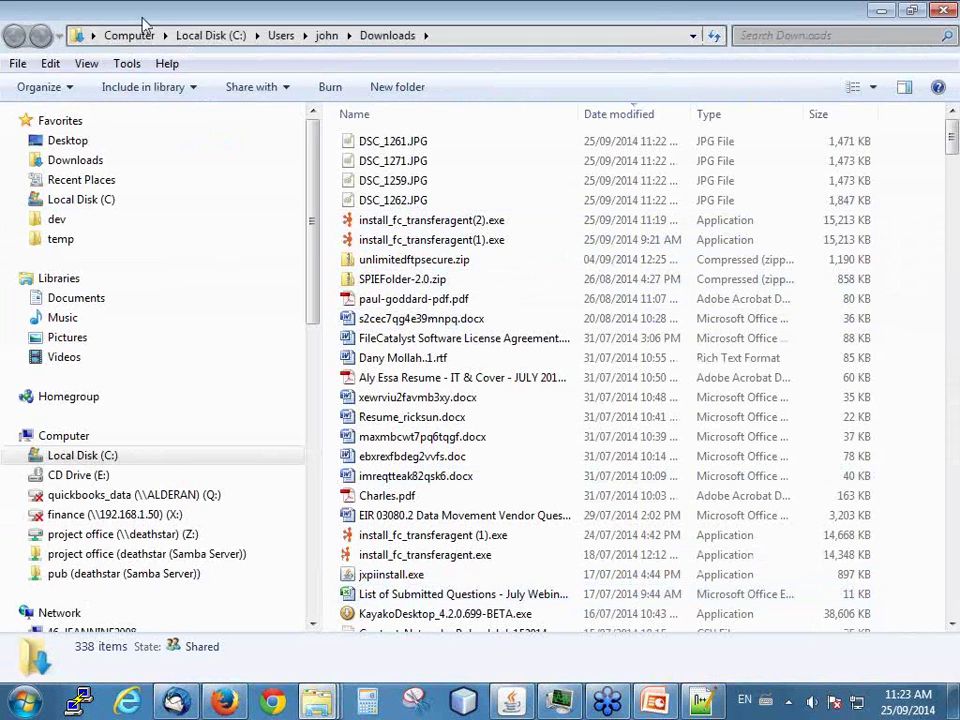
left_click(282, 36)
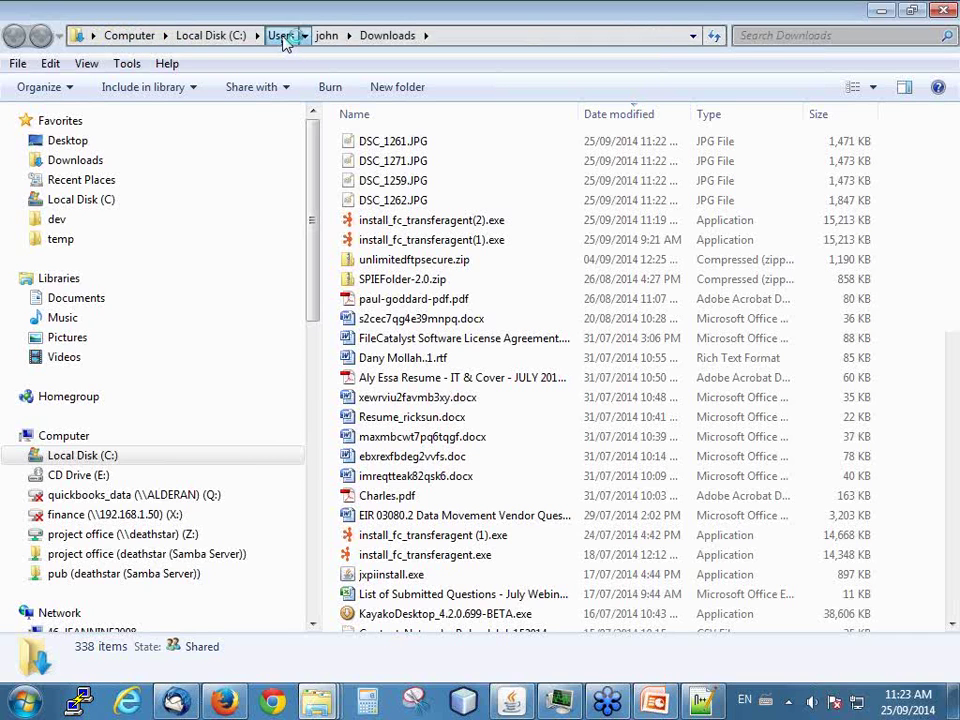
left_click(940, 9)
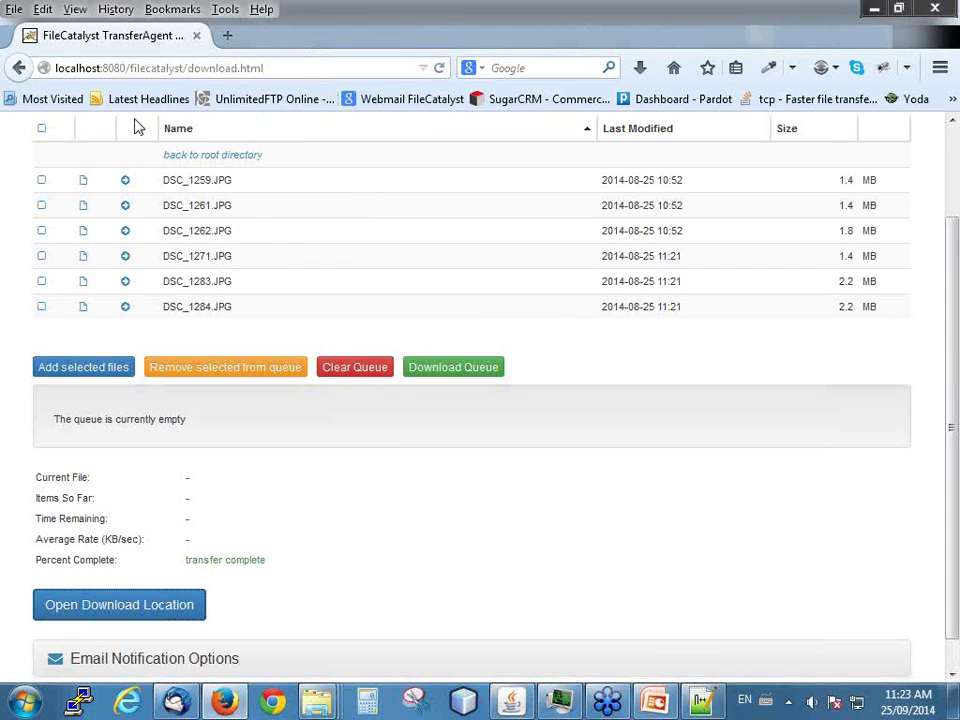
- Return to the 'Remote Files: My Demo' page via Back and Forward and view its page source
left_click(19, 68)
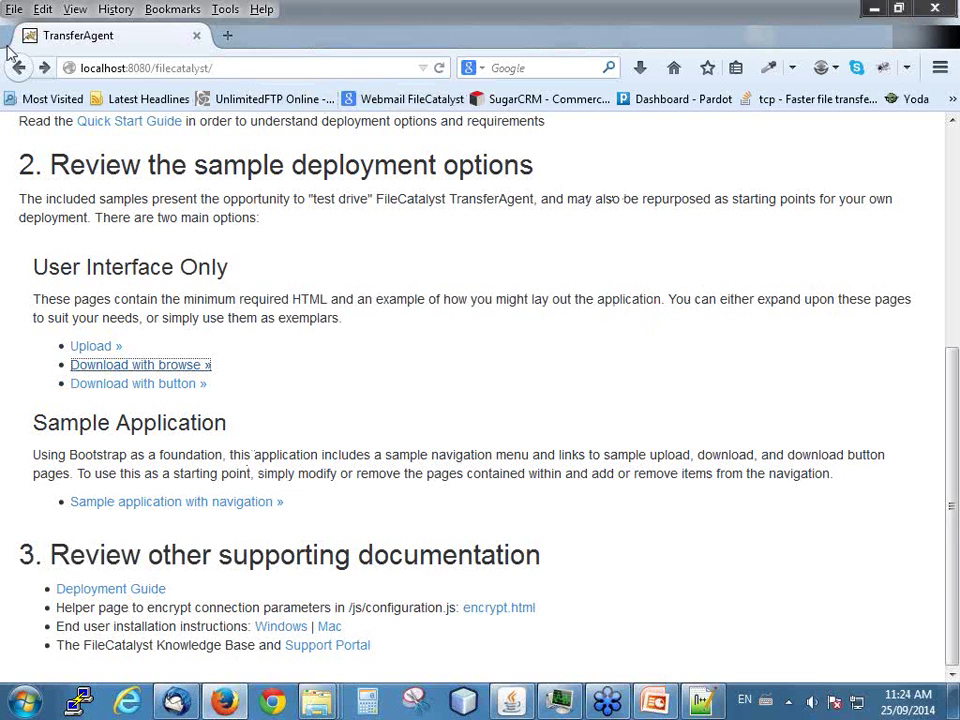
left_click(45, 70)
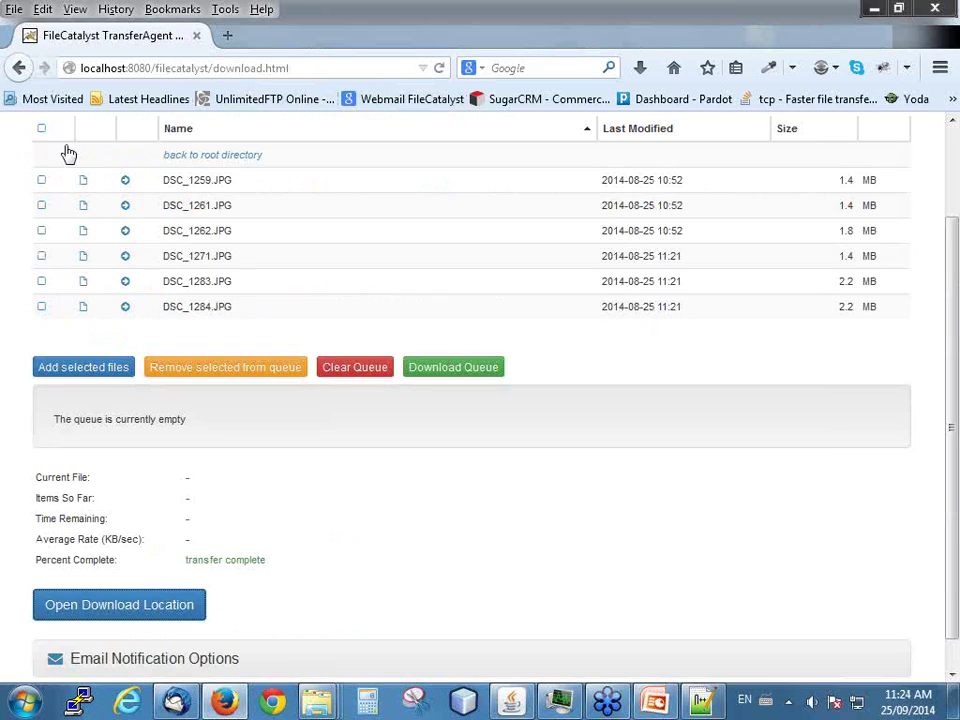
scroll(634, 442, "up", 2)
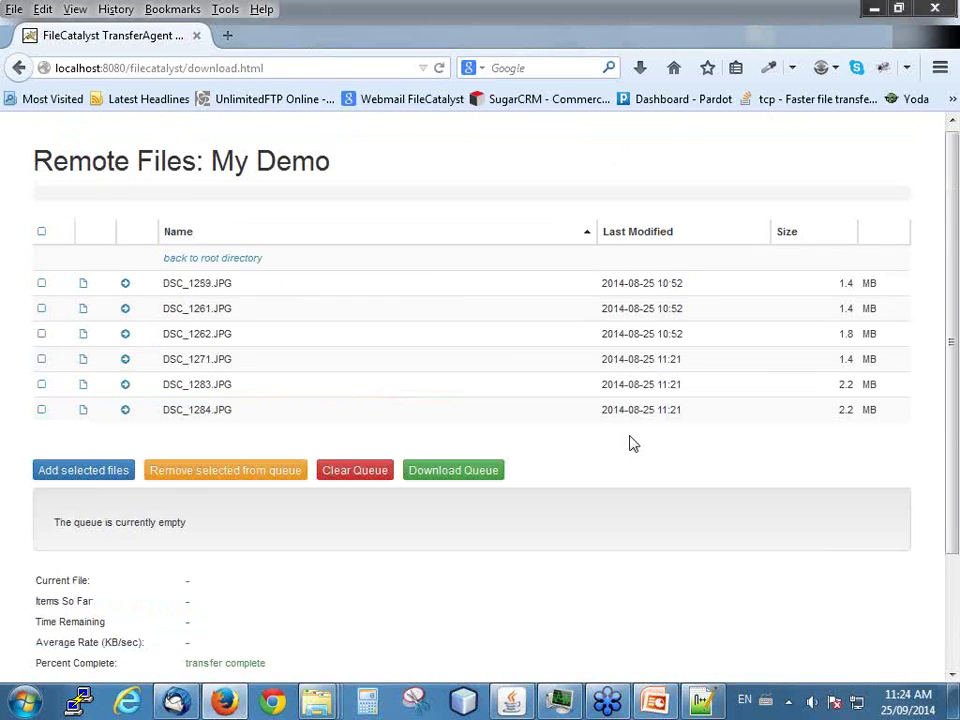
right_click(478, 166)
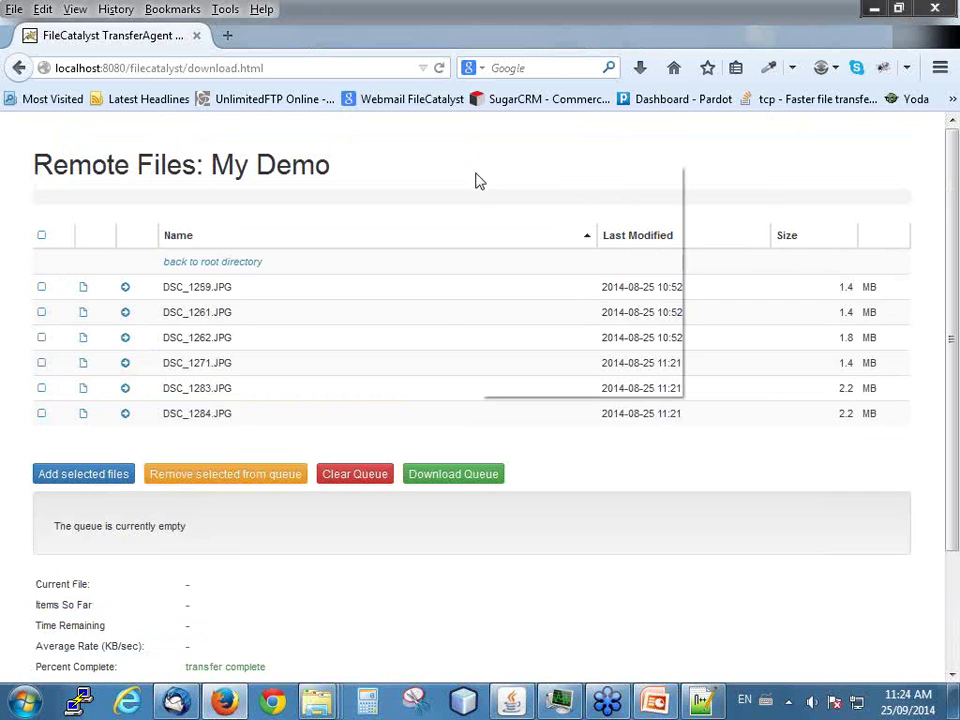
right_click(647, 480)
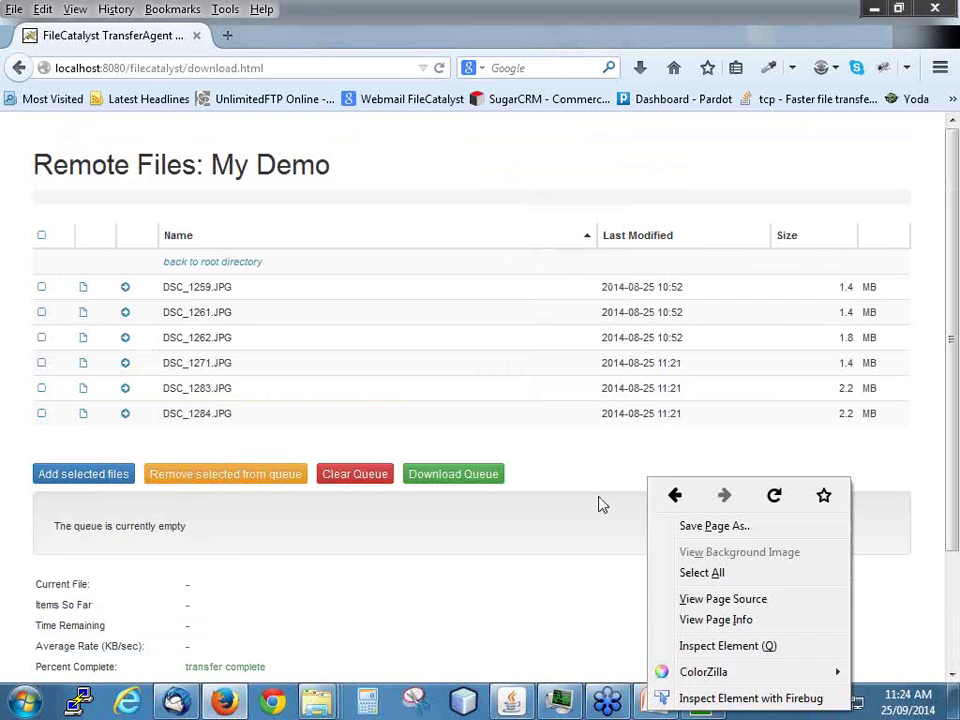
left_click(740, 600)
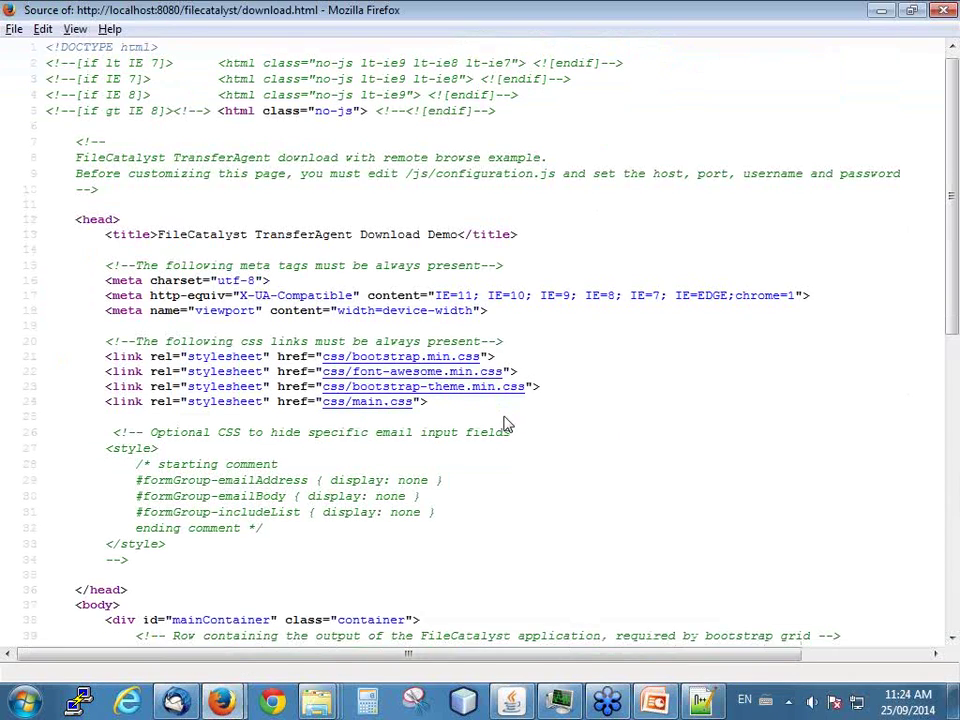
- Open the js/configuration.js source linked from the download.html source
scroll(507, 423, "down", 5)
scroll(505, 423, "up", 2)
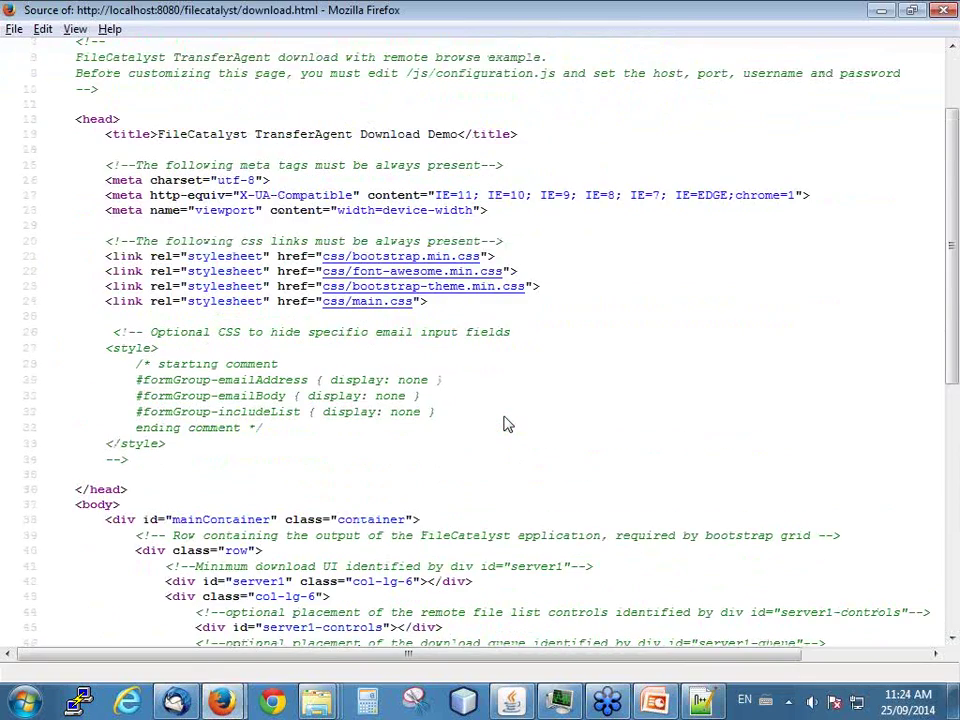
scroll(505, 421, "down", 8)
scroll(505, 418, "down", 1)
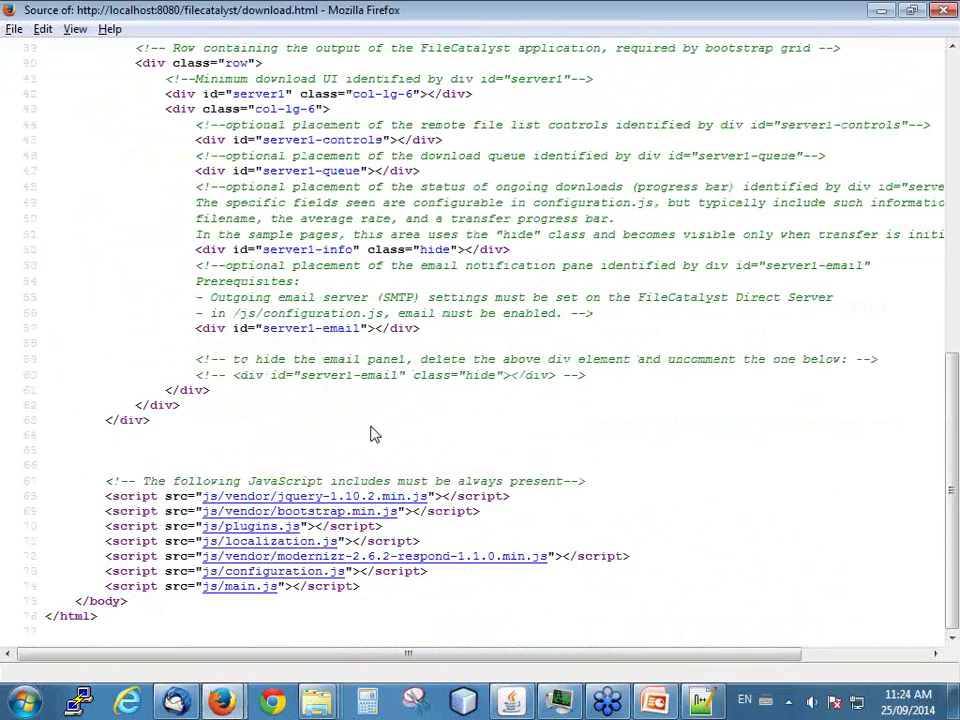
left_click(312, 574)
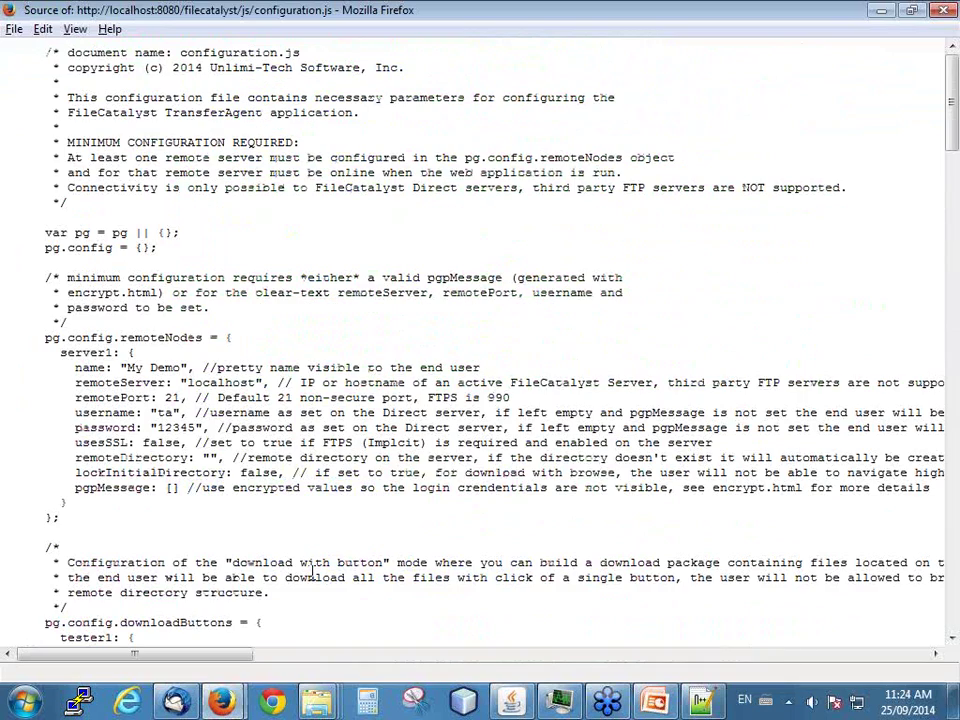
- Inspect server1's username and password values, then return to the download.html source
scroll(105, 250, "down", 2)
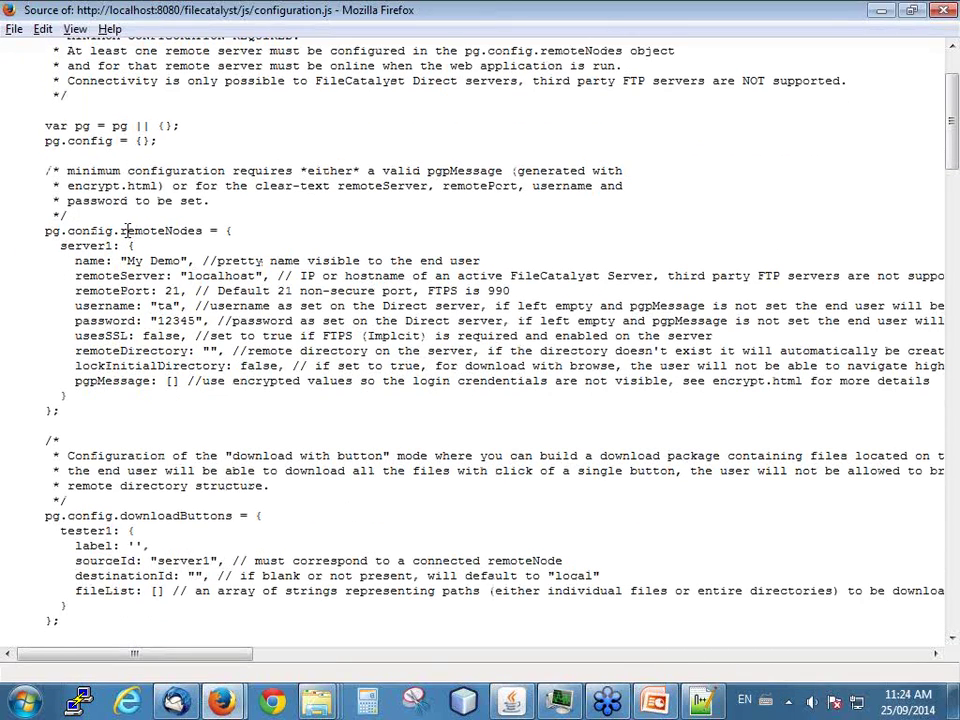
left_click(166, 305)
key("Down")
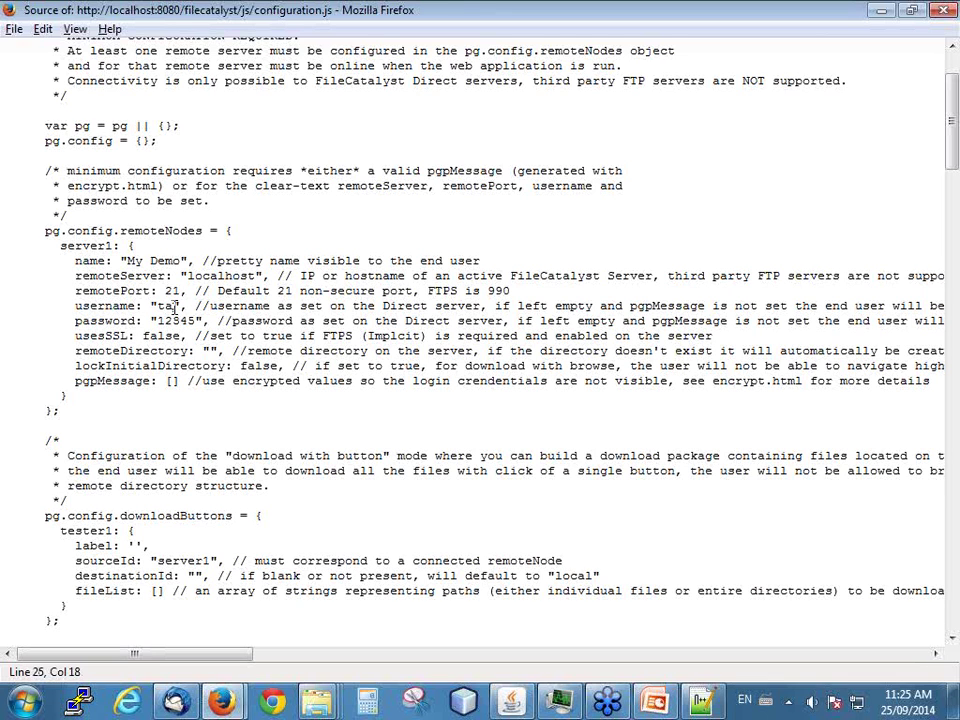
key("alt+Left")
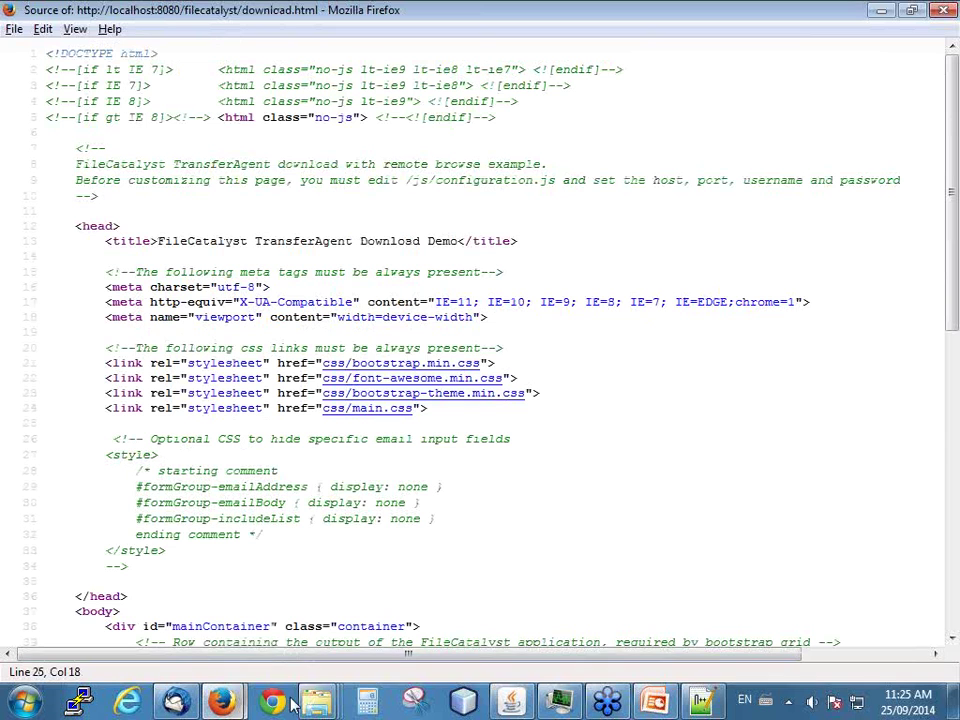
- Open configuration.js from the js folder in Notepad++
mouse_move(318, 703)
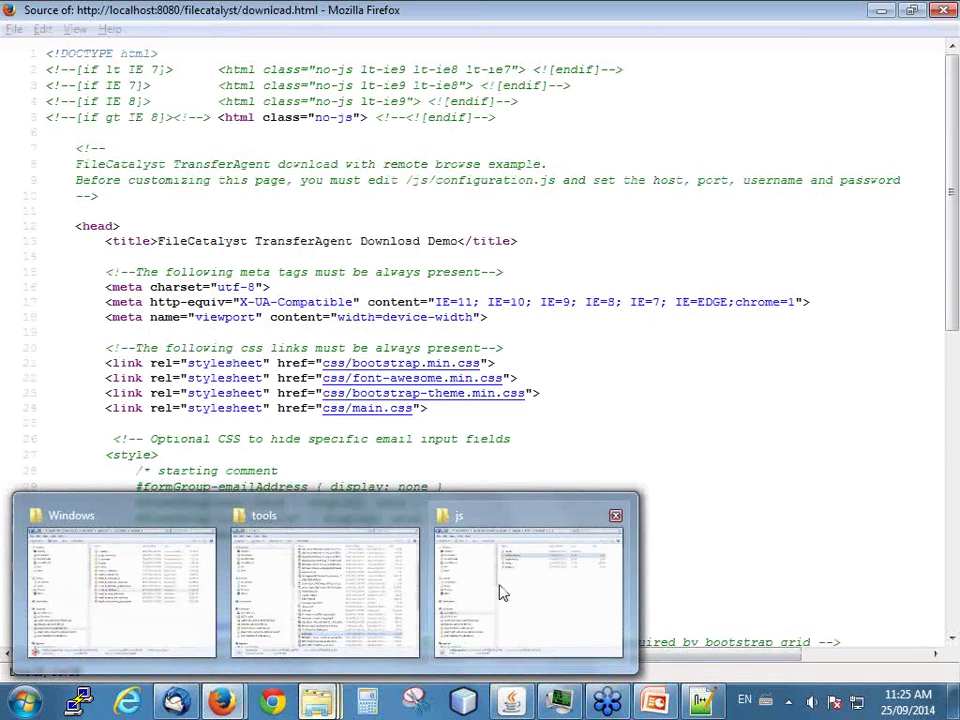
left_click(500, 594)
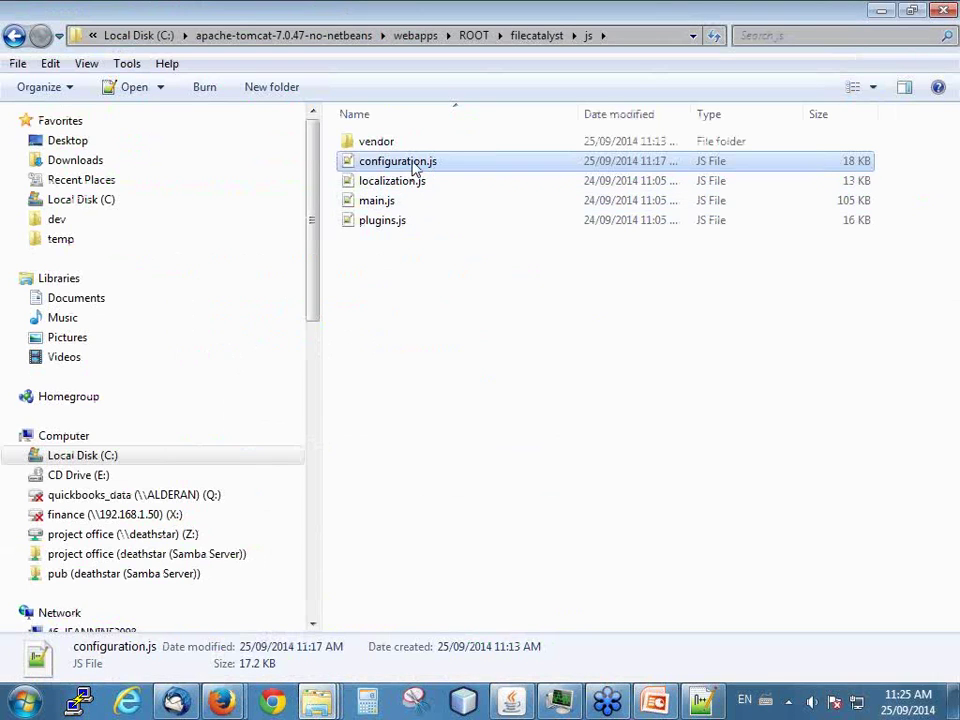
right_click(414, 163)
left_click(511, 271)
- Clear server1's username, password and localhost remoteServer values, leaving them blank
left_click(228, 414)
key("BackSpace")
key("BackSpace")
left_click(257, 434)
key("BackSpace")
key("BackSpace")
key("BackSpace")
key("BackSpace")
key("BackSpace")
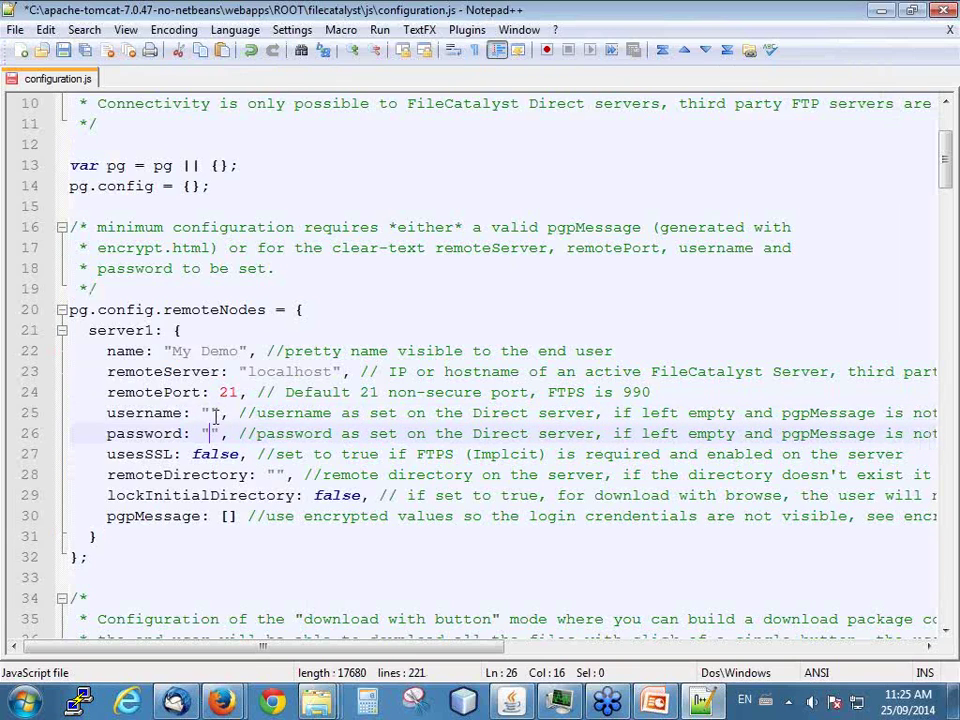
left_click_drag(350, 371, 248, 371)
left_click(305, 371)
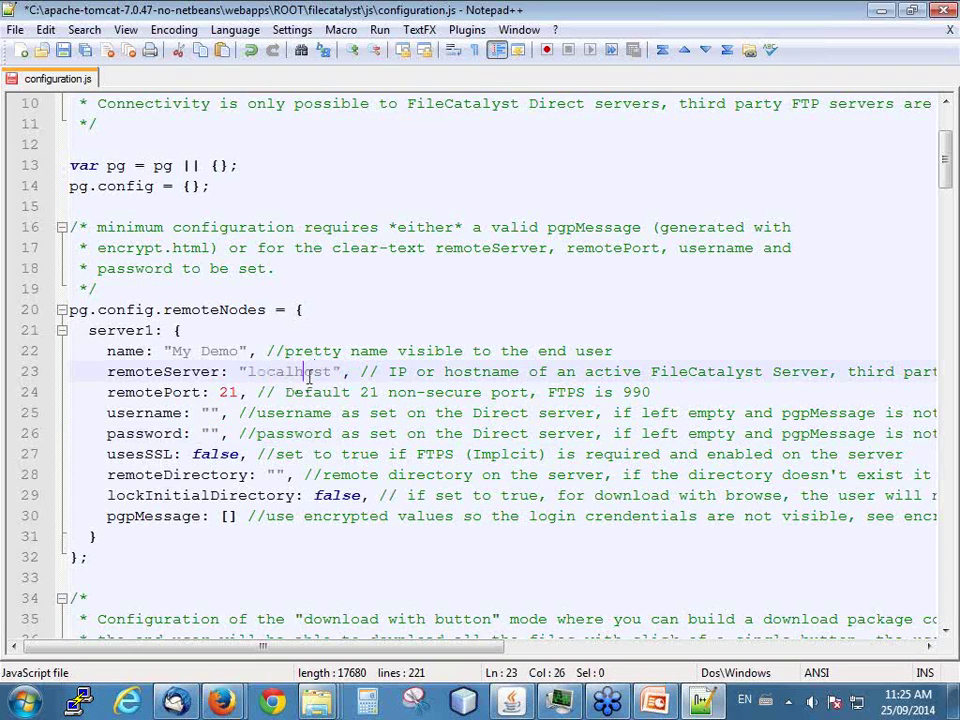
left_click(328, 371)
key("BackSpace")
key("BackSpace")
key("BackSpace")
key("BackSpace")
key("BackSpace")
key("BackSpace")
key("BackSpace")
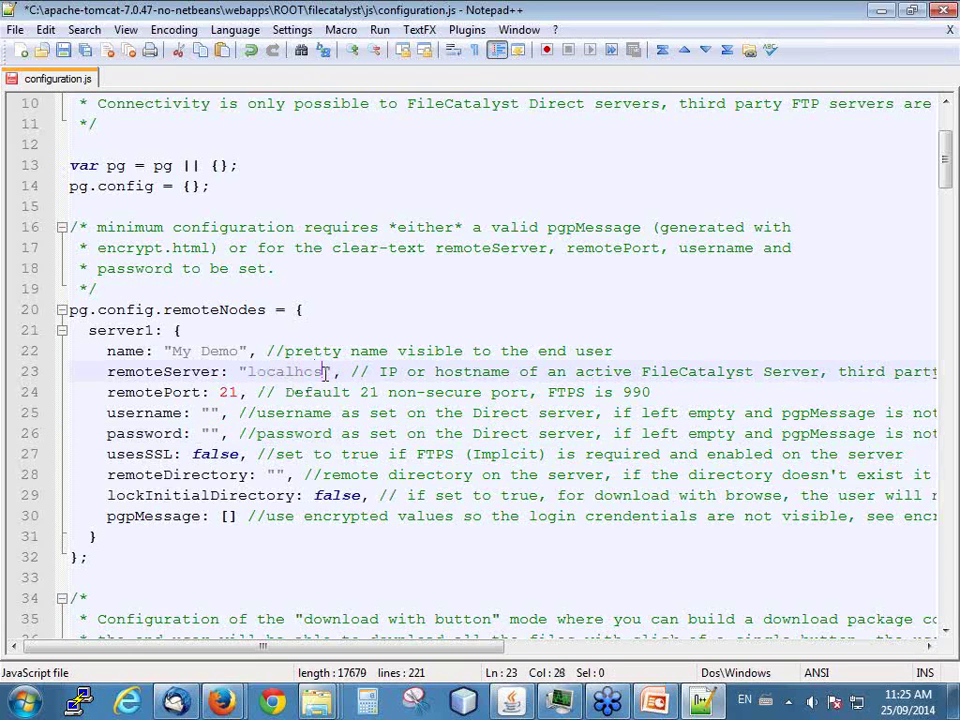
key("BackSpace")
key("BackSpace")
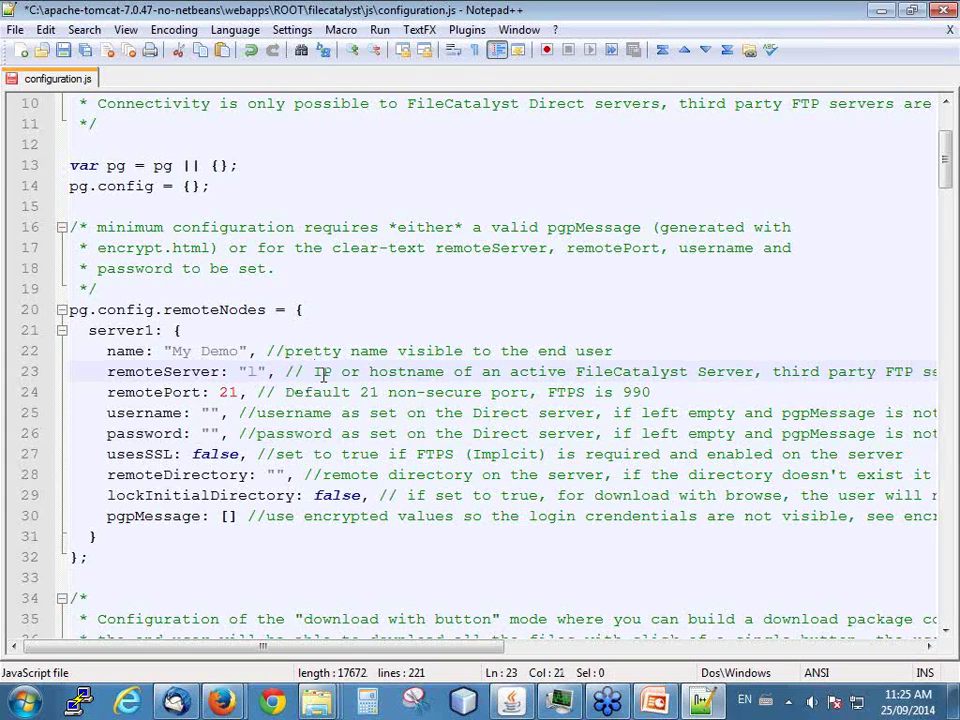
left_click(232, 351)
left_click(249, 370)
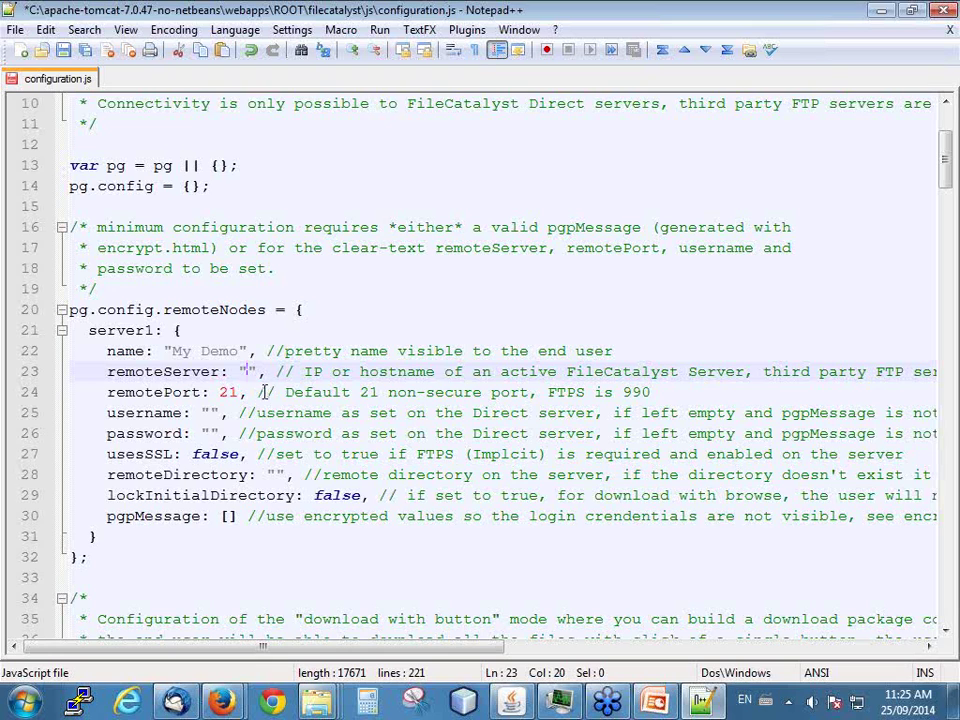
left_click(228, 516)
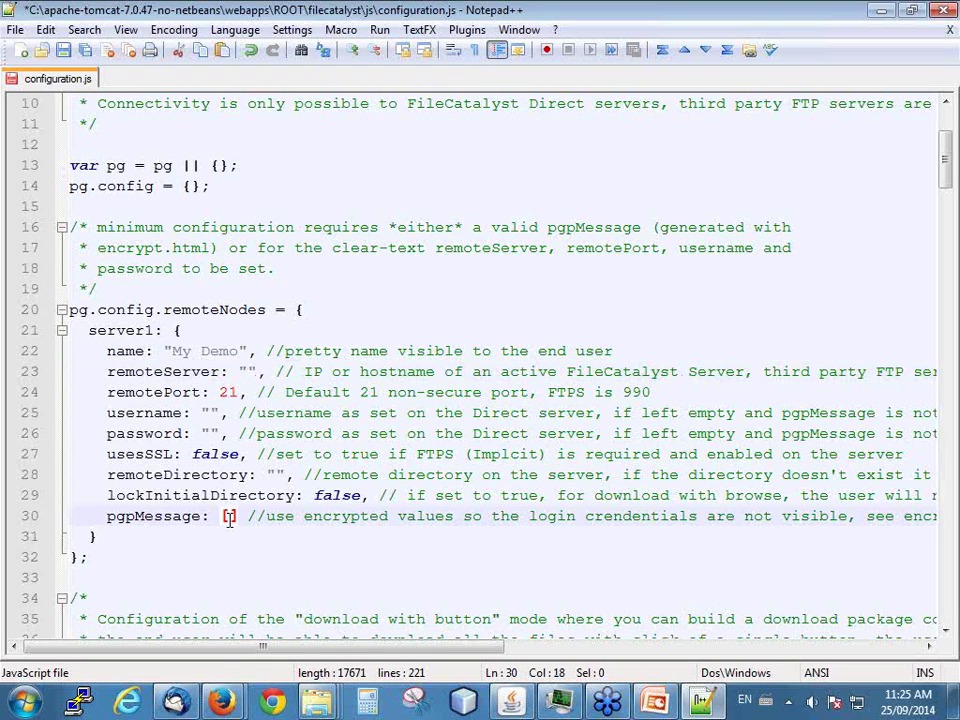
- Bring the TransferAgent download page back in Firefox and select its address
mouse_move(240, 677)
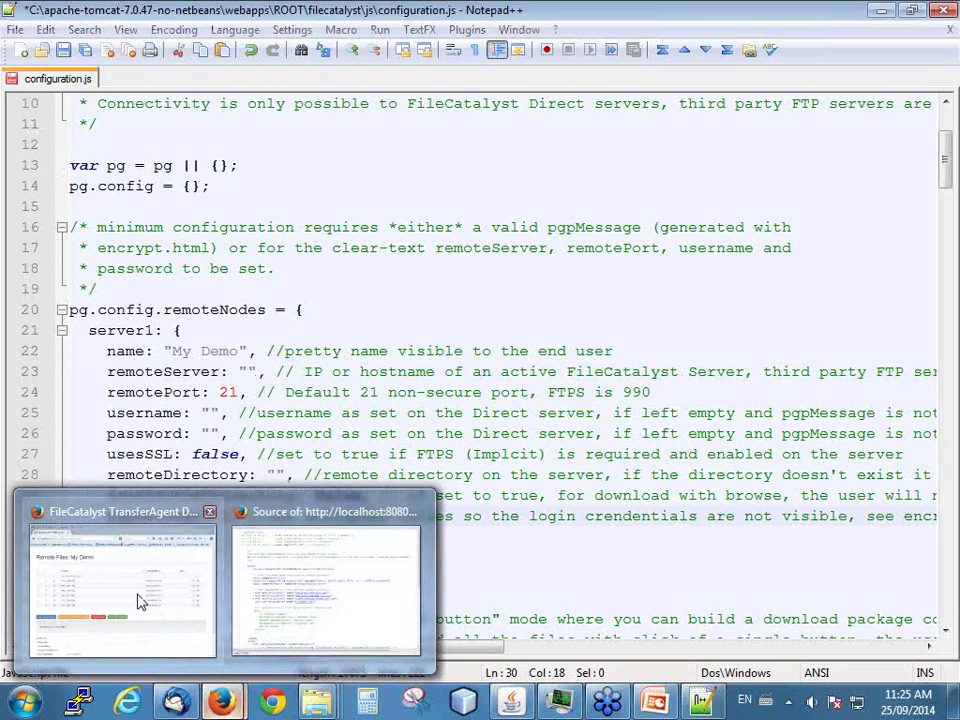
left_click(137, 600)
left_click(140, 68)
left_click(149, 68)
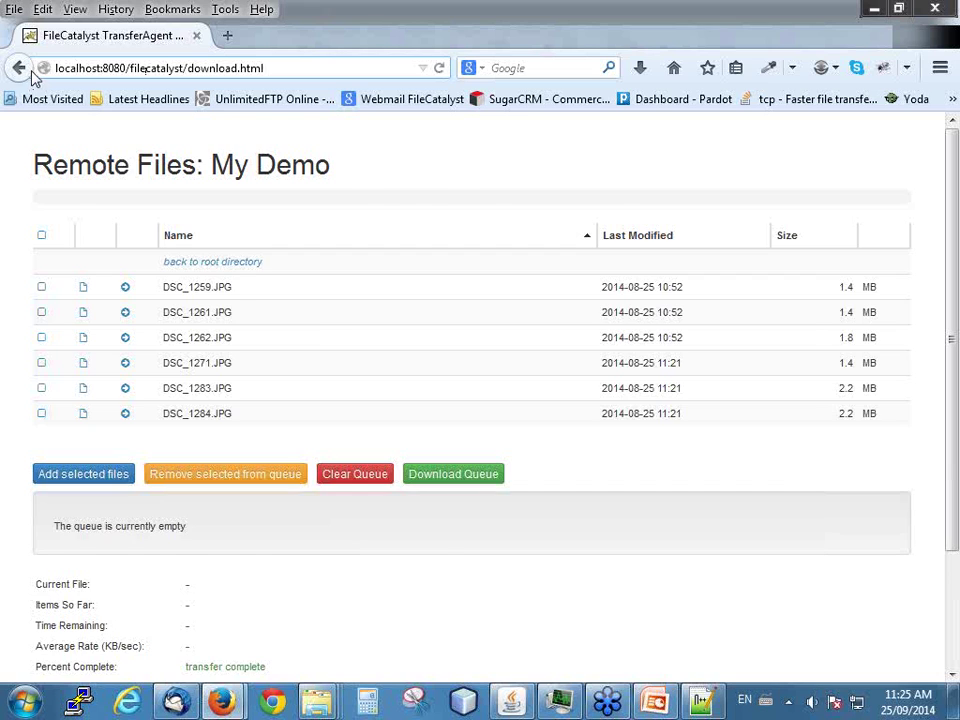
- On the Parameter Encryption page, enter the account username, password and localhost as server
left_click(22, 64)
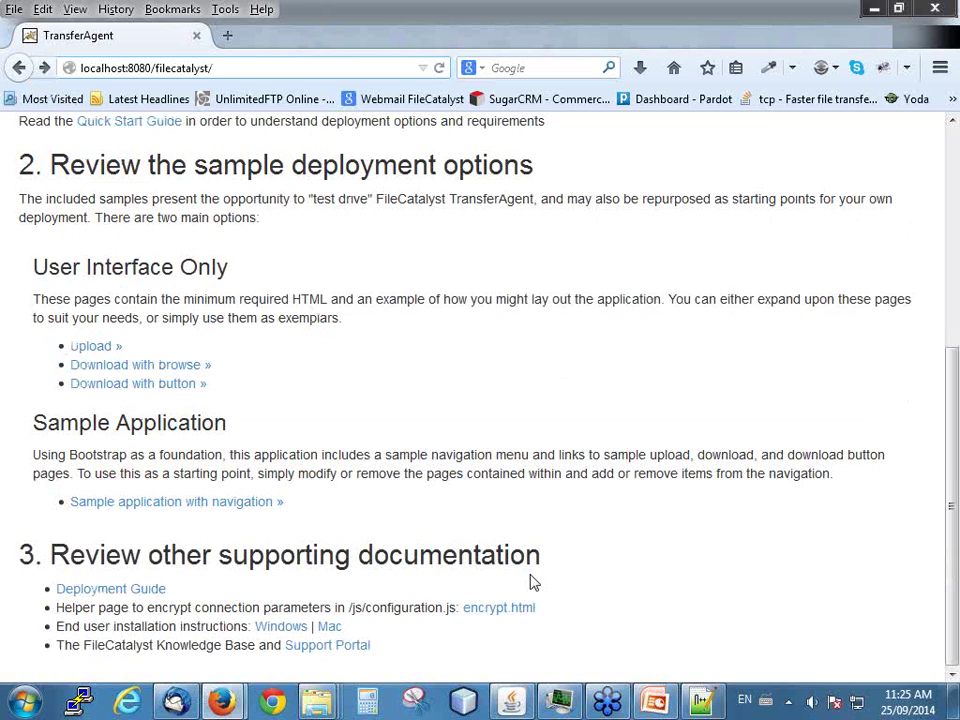
left_click(511, 607)
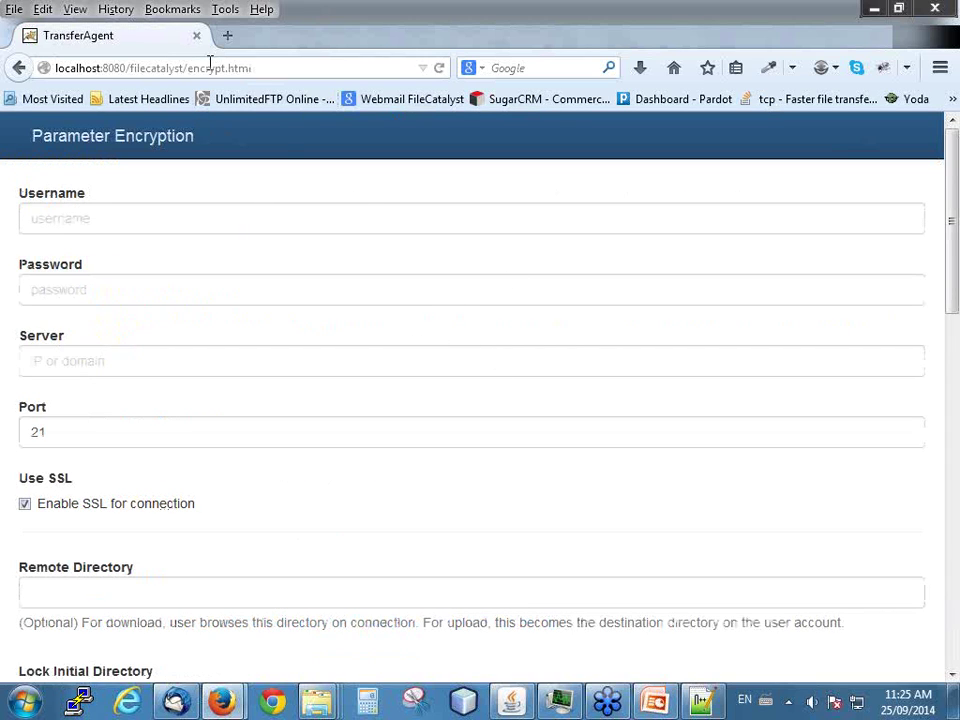
left_click(126, 222)
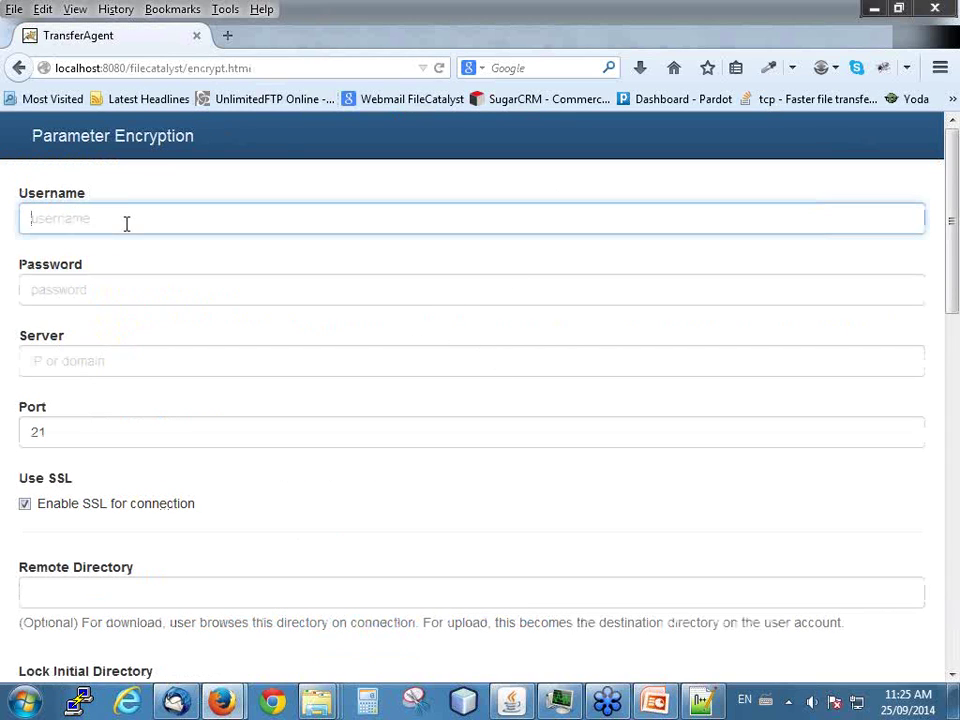
type("ta")
key("Tab")
type("12345")
key("Tab")
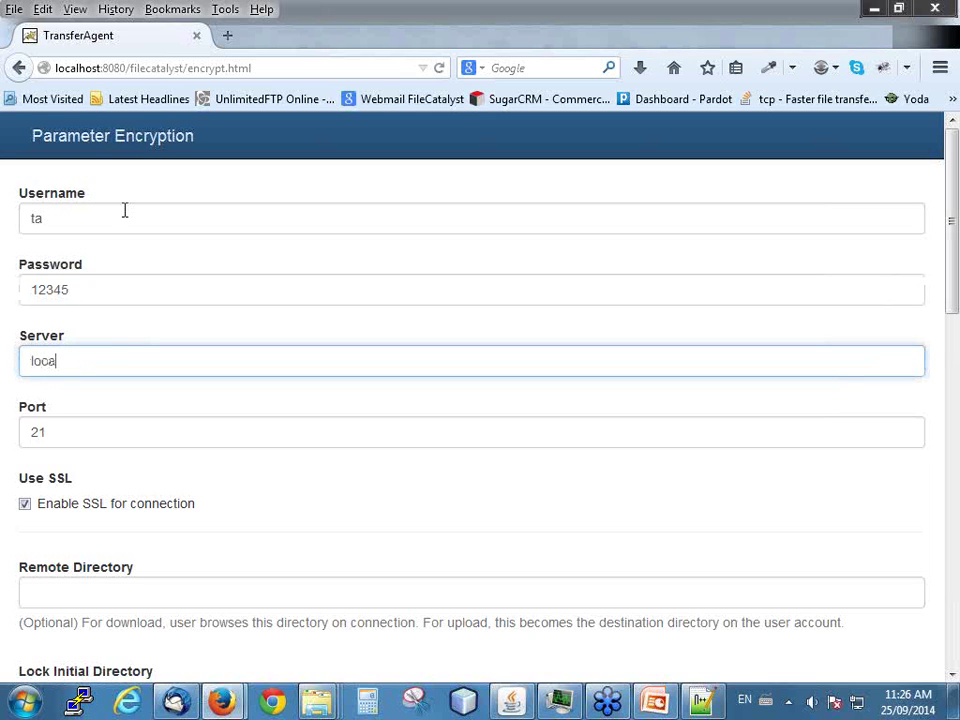
type("localhost")
- Leave Enable SSL for connection unticked and move to the remote directory field
left_click(25, 505)
scroll(262, 488, "down", 4)
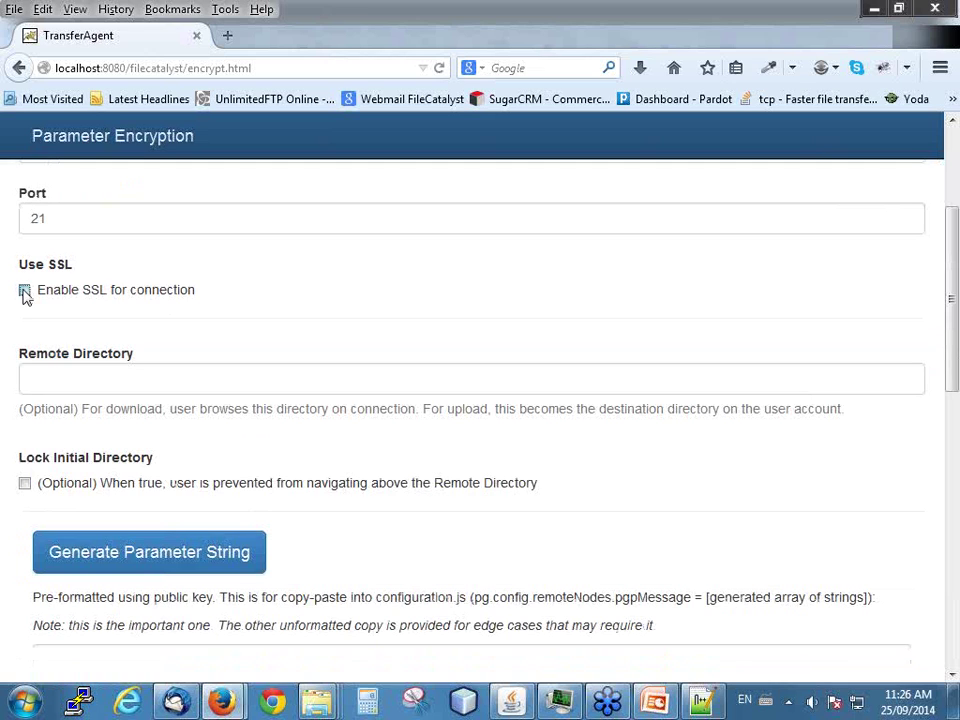
left_click(25, 291)
left_click(25, 290)
left_click(124, 376)
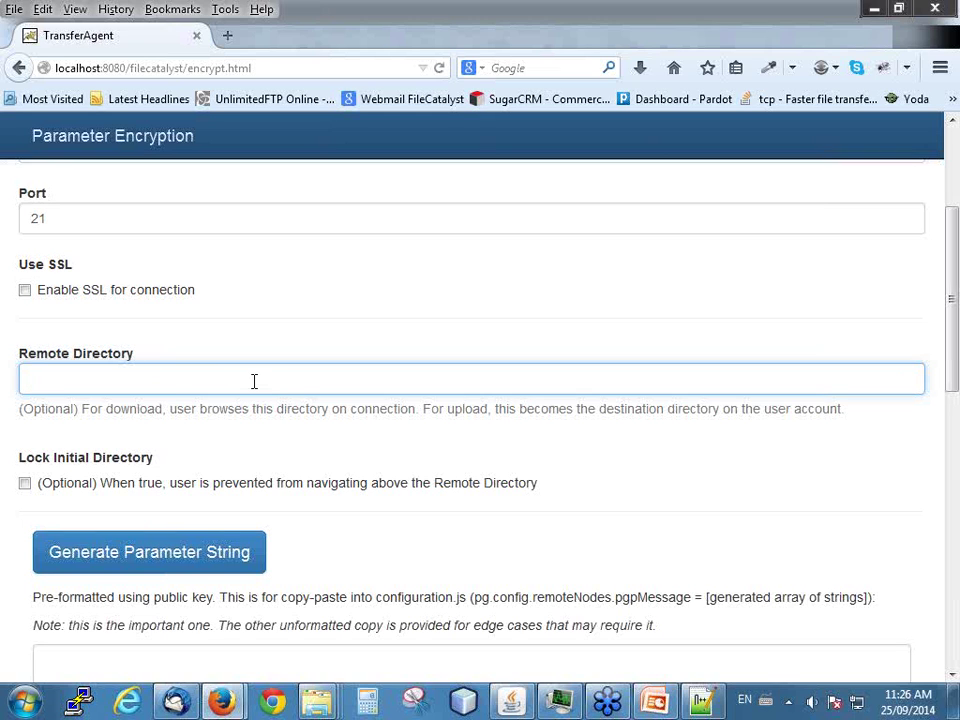
scroll(254, 381, "down", 2)
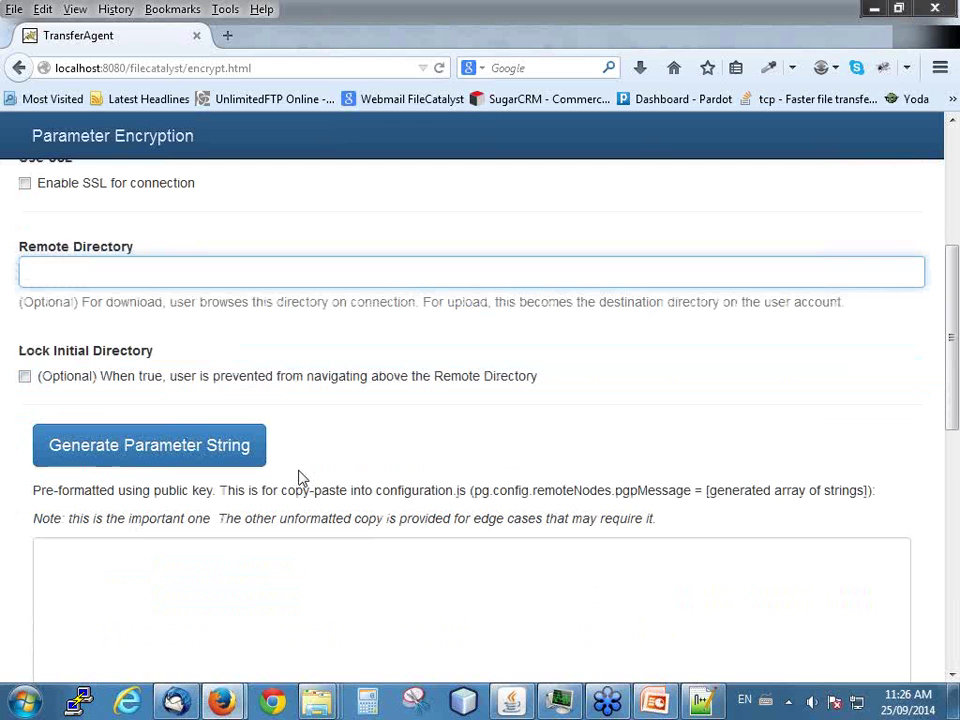
scroll(323, 322, "down", 2)
- Generate the encrypted parameter string and copy the pre-formatted PGP message array
left_click(182, 352)
scroll(265, 390, "down", 4)
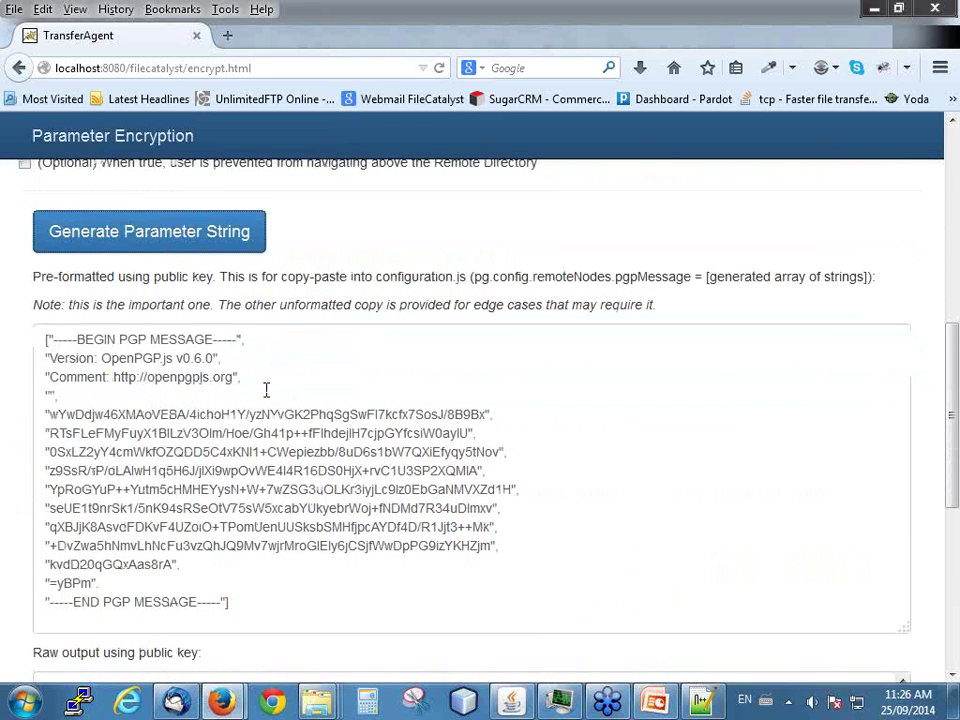
left_click_drag(241, 498, 41, 234)
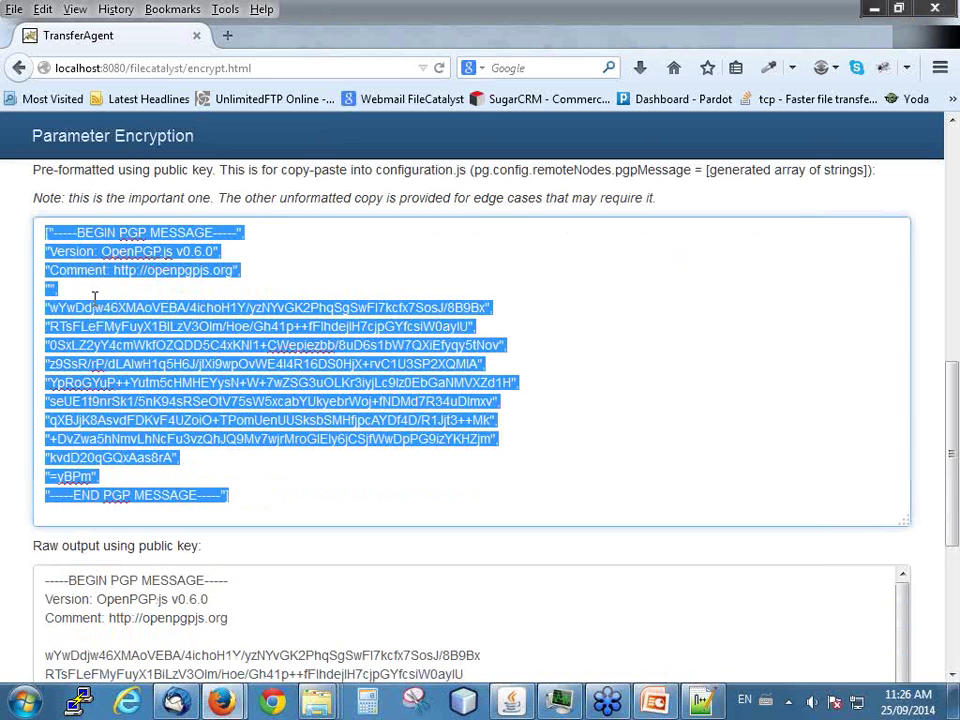
left_click(46, 232)
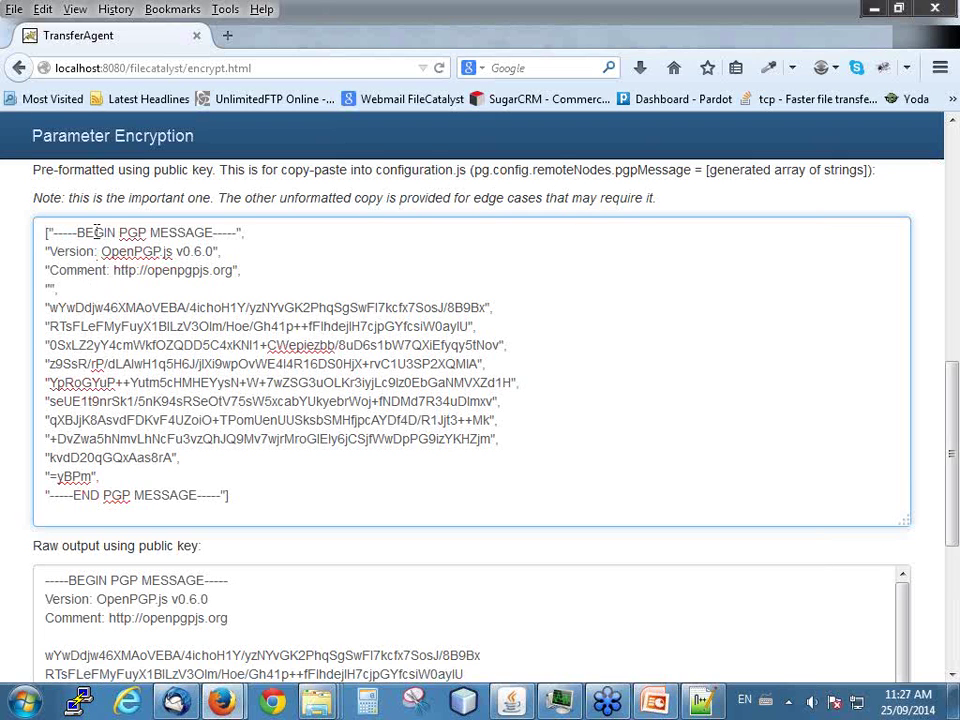
left_click(230, 495)
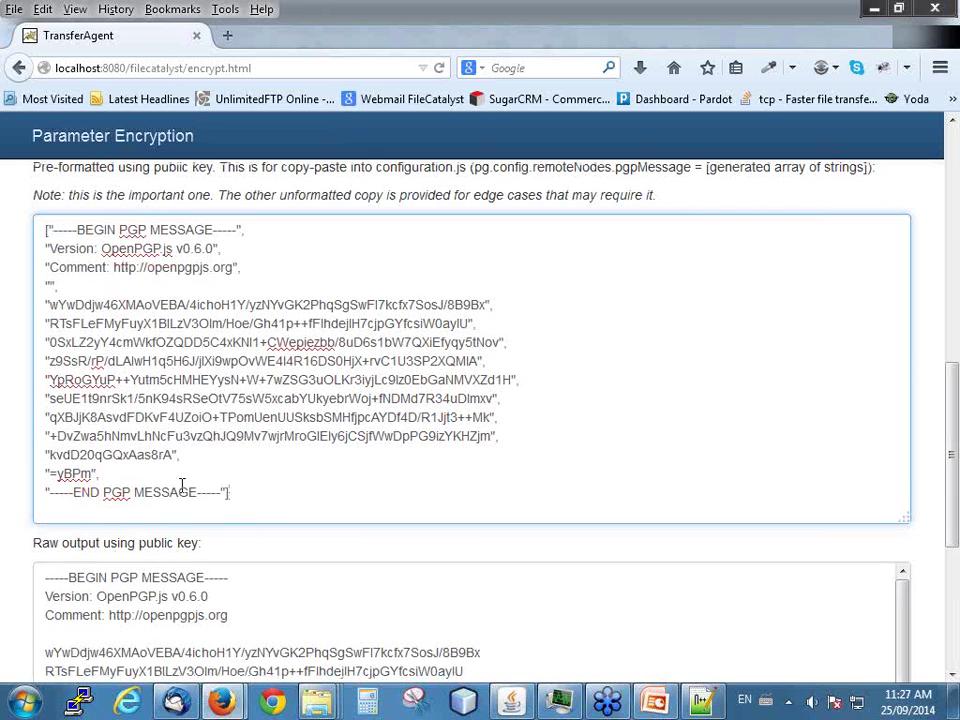
scroll(181, 490, "down", 4)
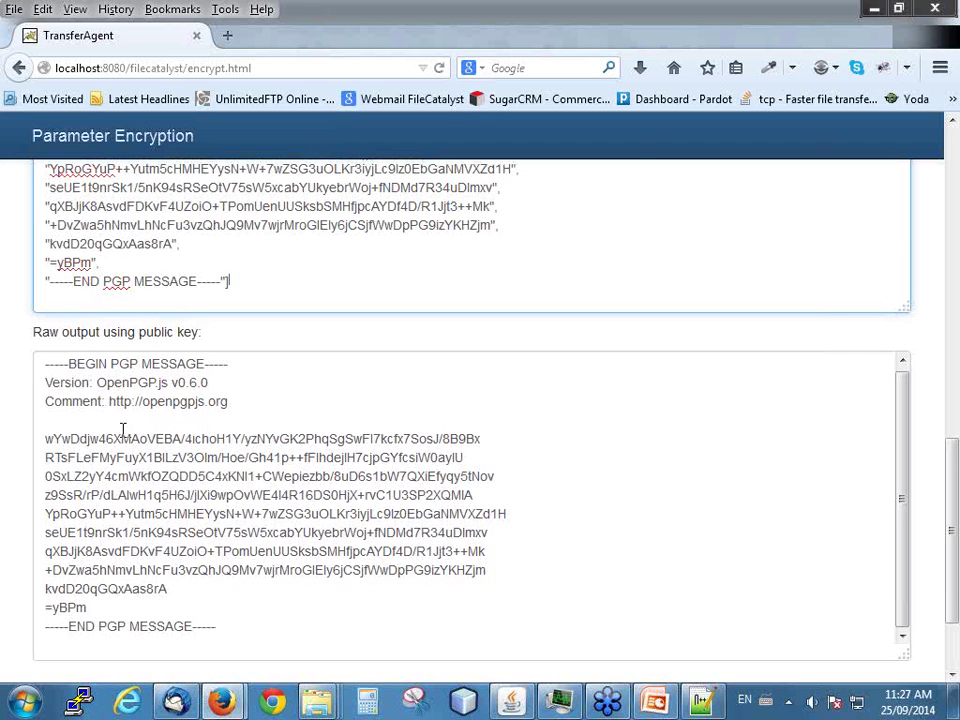
scroll(146, 434, "up", 4)
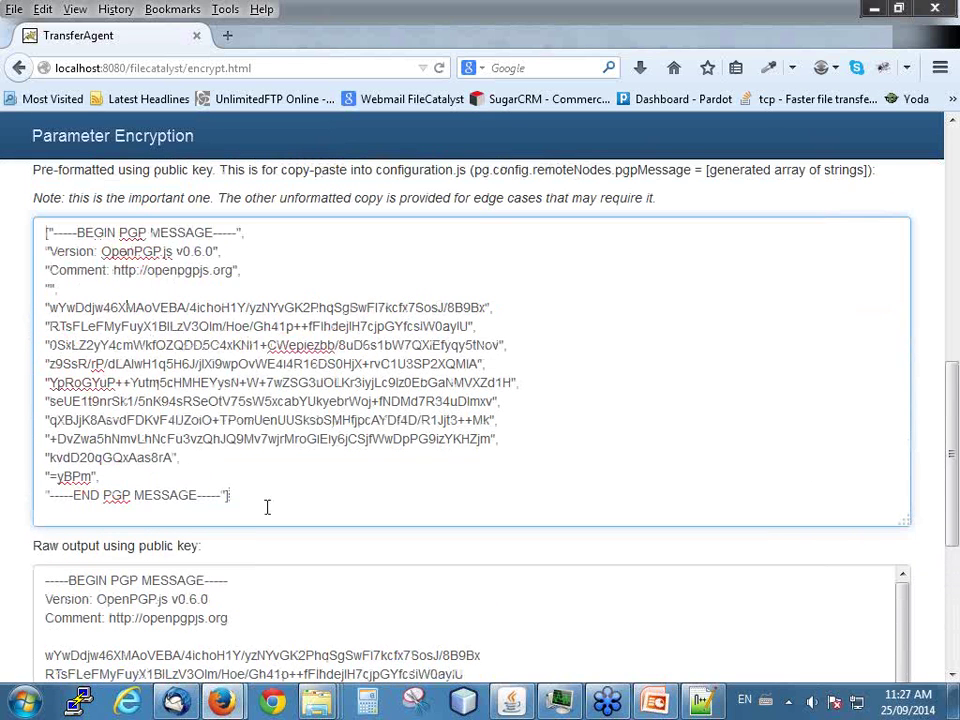
left_click(703, 703)
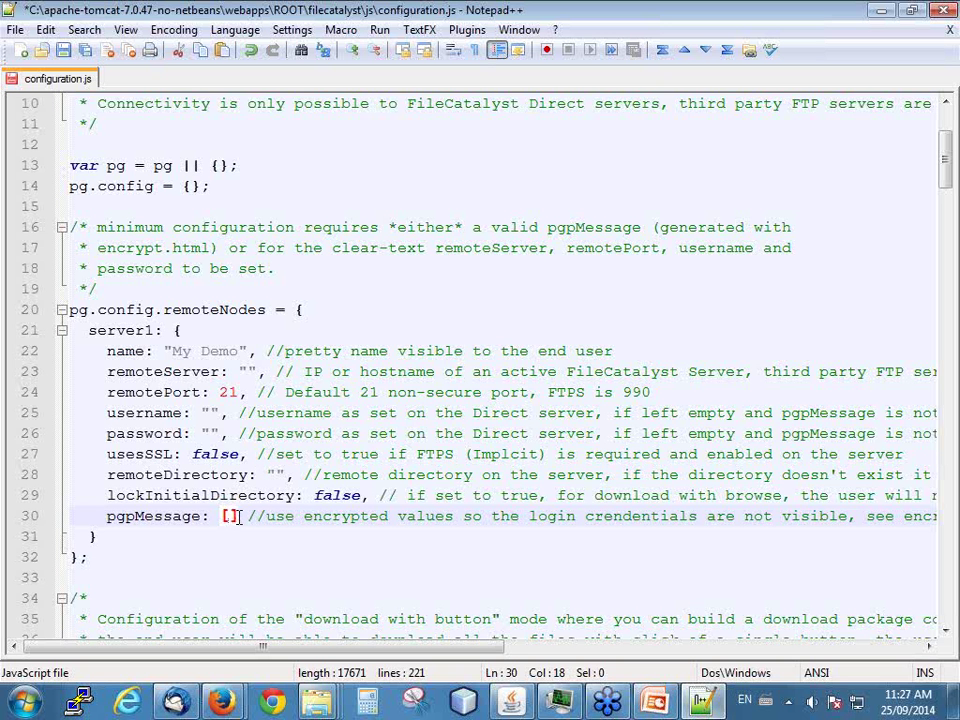
- Paste the PGP message array over line 30's empty pgpMessage brackets and save configuration.js
left_click_drag(237, 516, 220, 517)
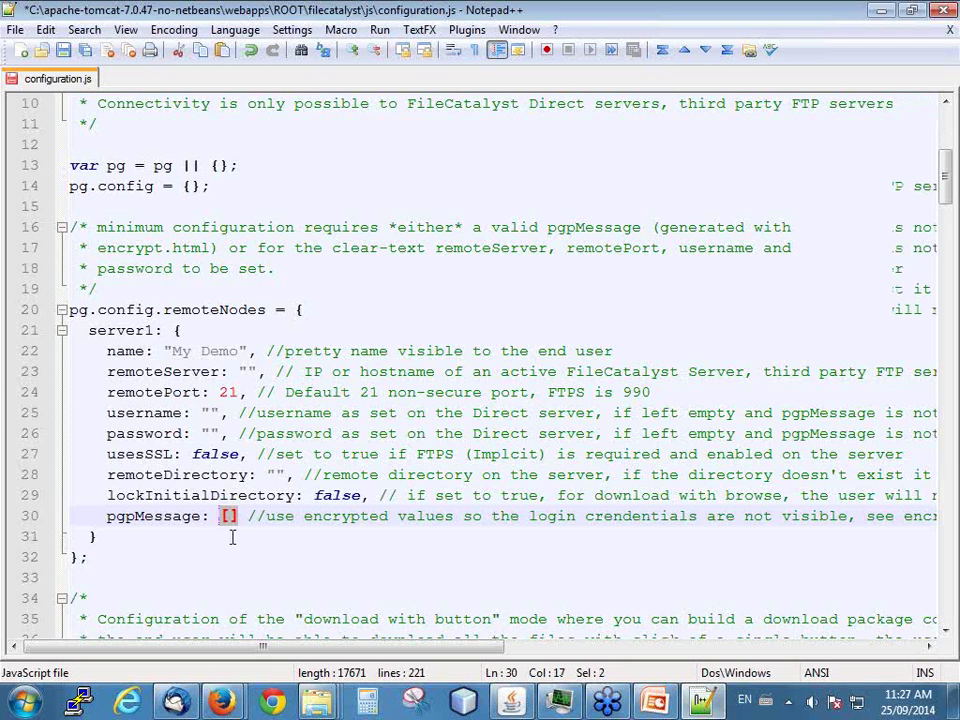
key("ctrl+v")
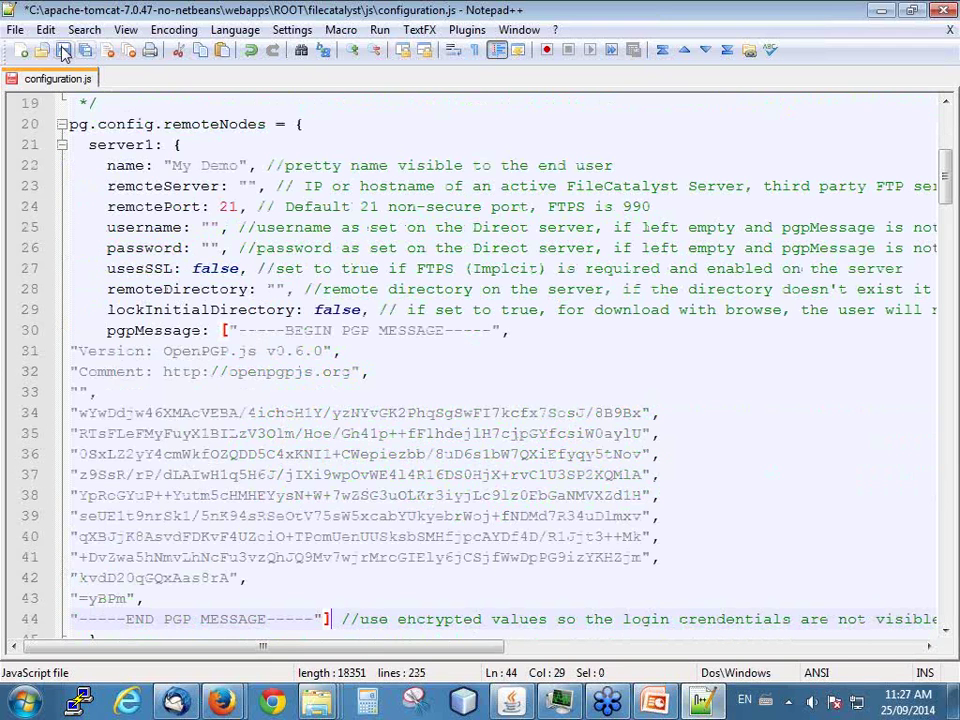
left_click(62, 49)
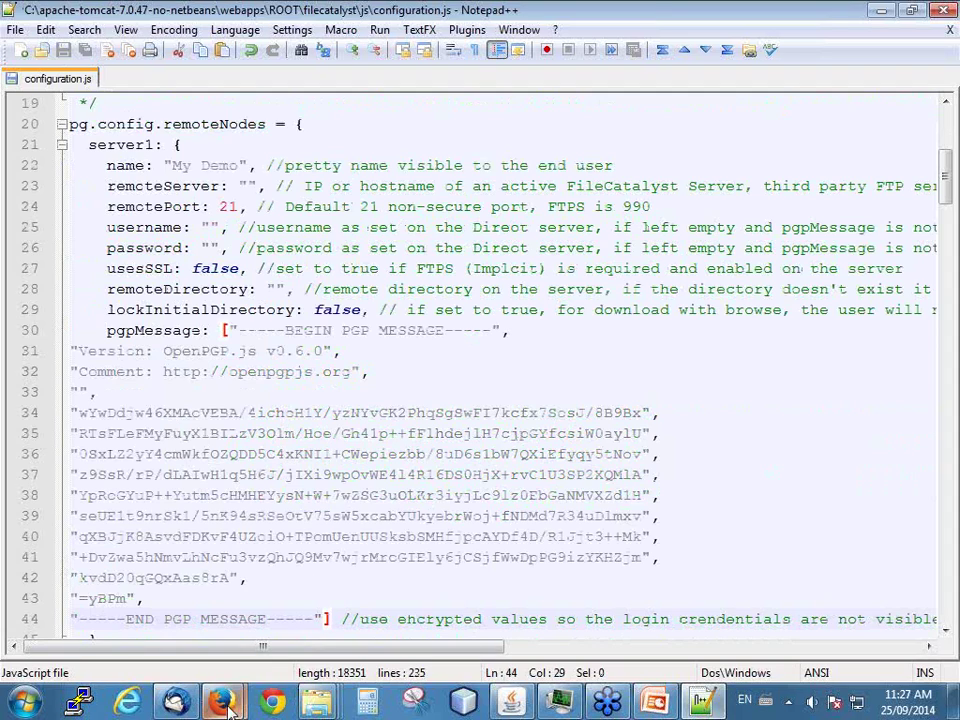
- Return to the TransferAgent samples page and open the Upload sample
mouse_move(222, 703)
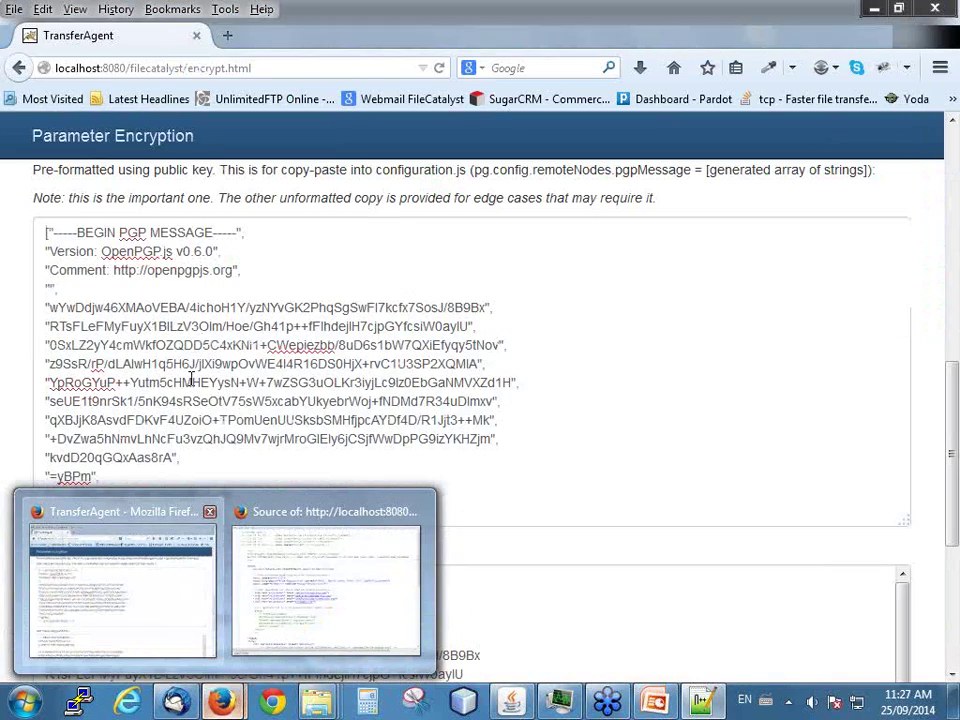
left_click(171, 610)
left_click(18, 68)
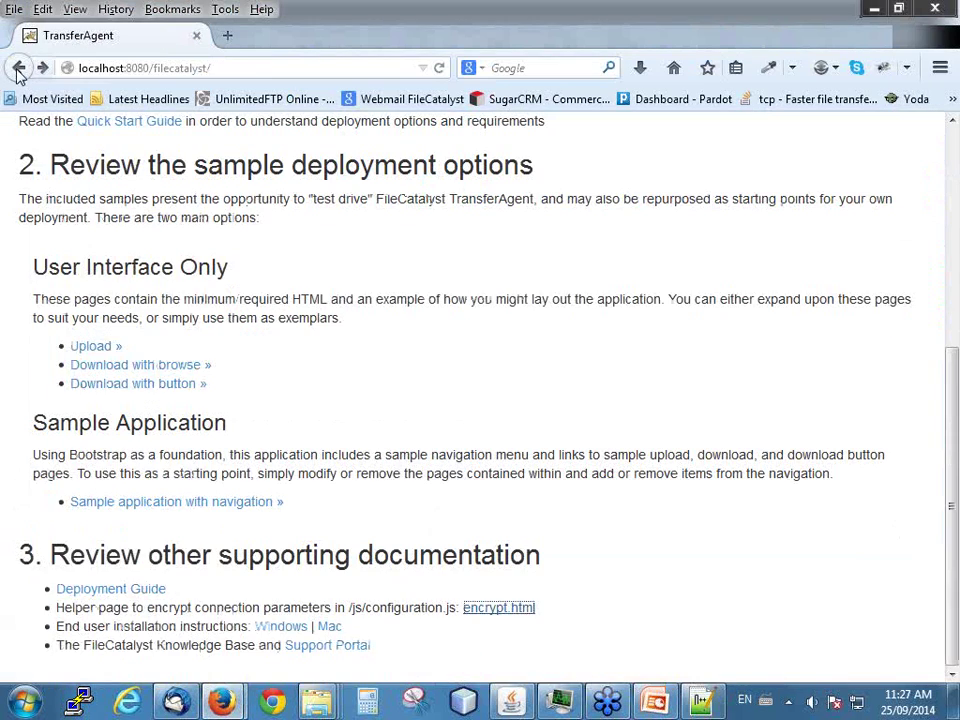
left_click(101, 349)
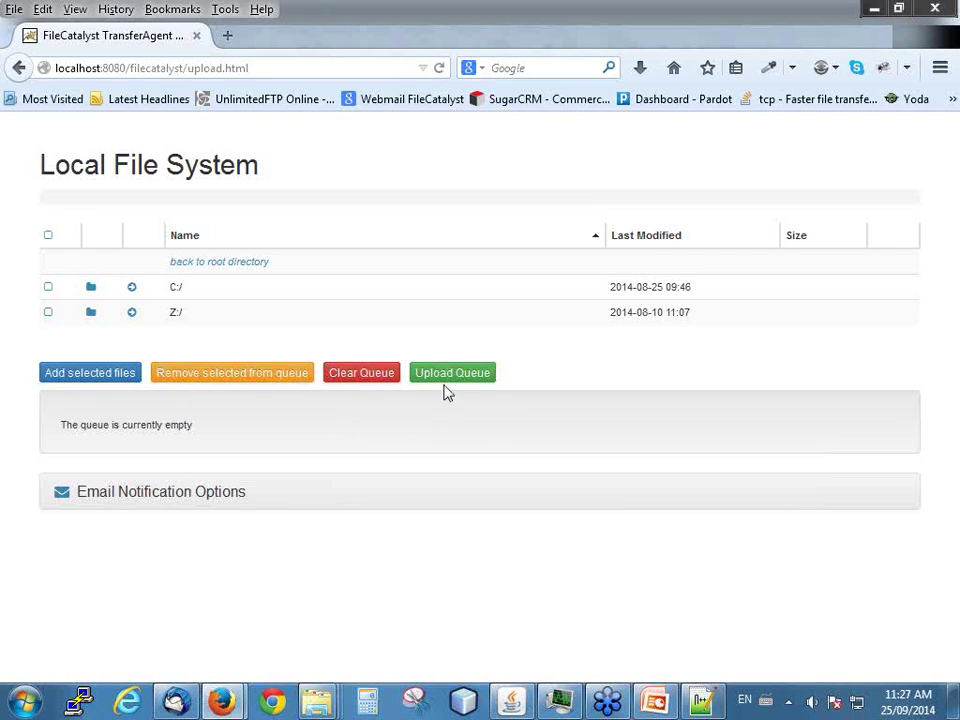
- Browse into C:/ and AAA-TA-Demo-Files, then view the upload page's source
left_click(178, 289)
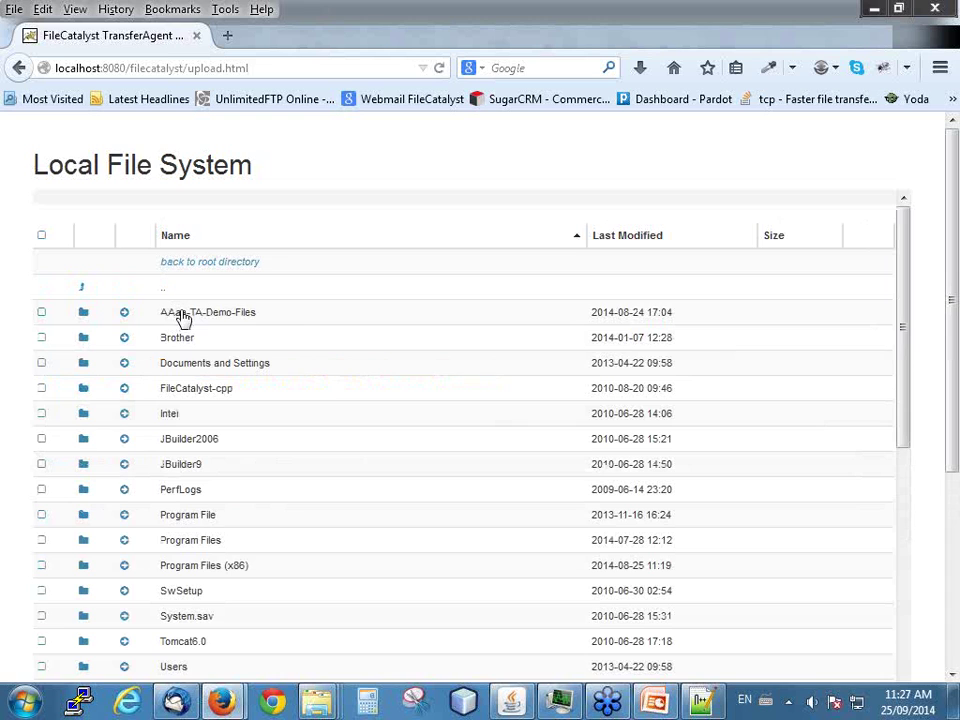
left_click(180, 314)
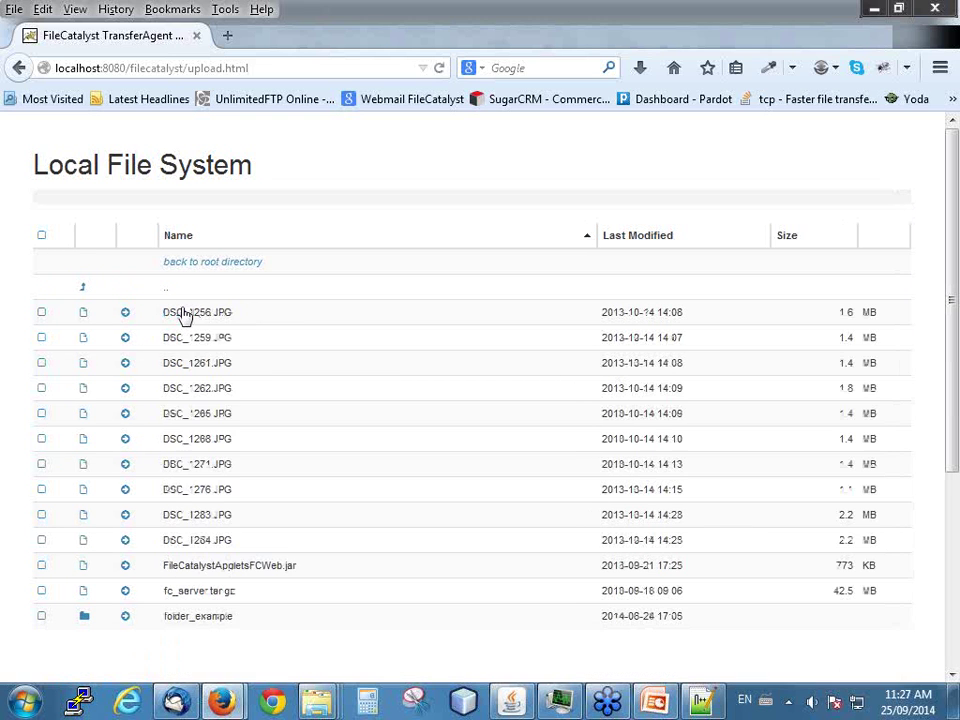
right_click(356, 169)
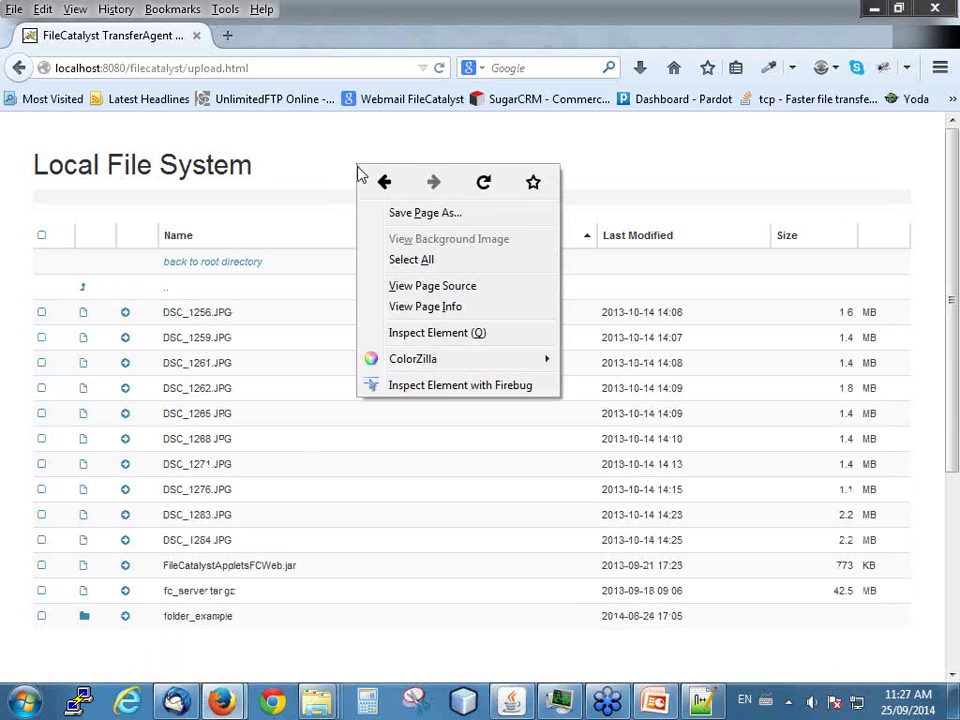
left_click(443, 288)
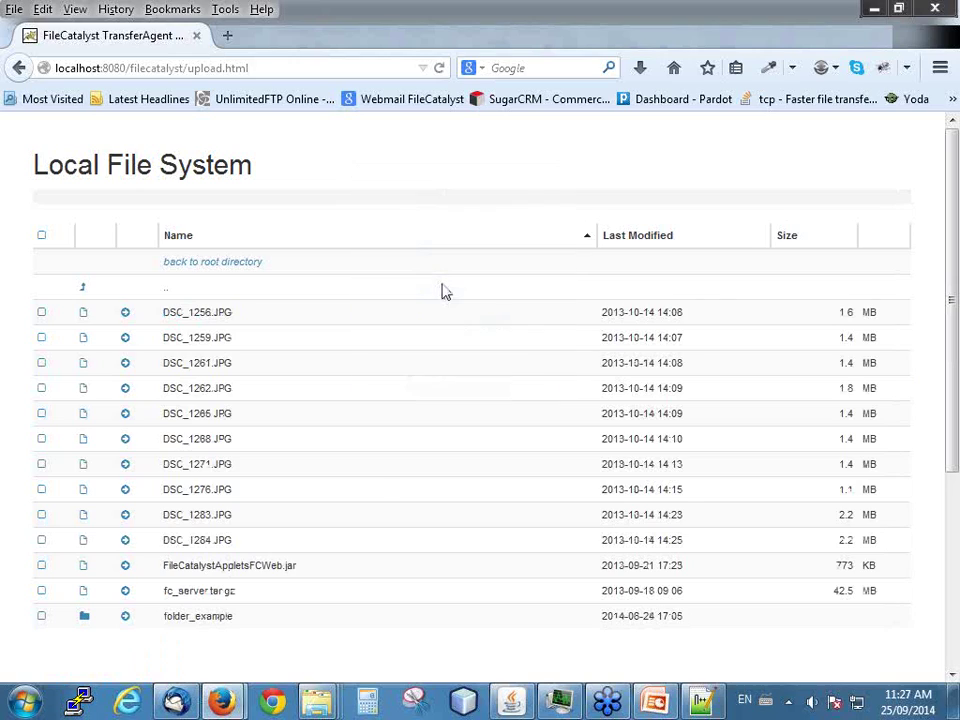
- Open the served configuration.js and locate the pasted PGP message lines
scroll(197, 270, "down", 10)
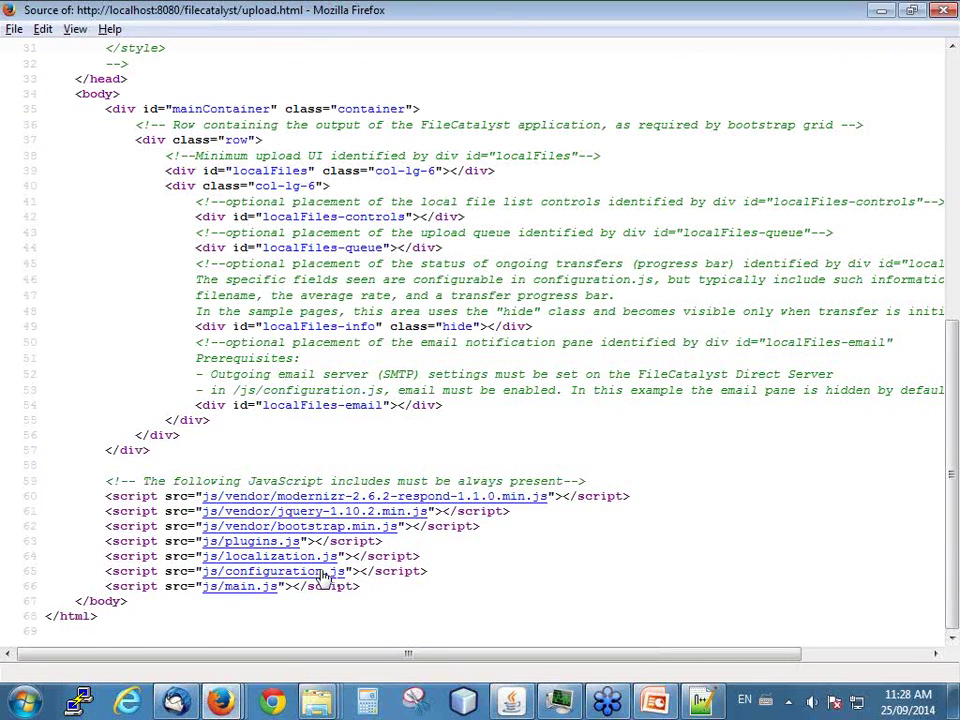
left_click(330, 575)
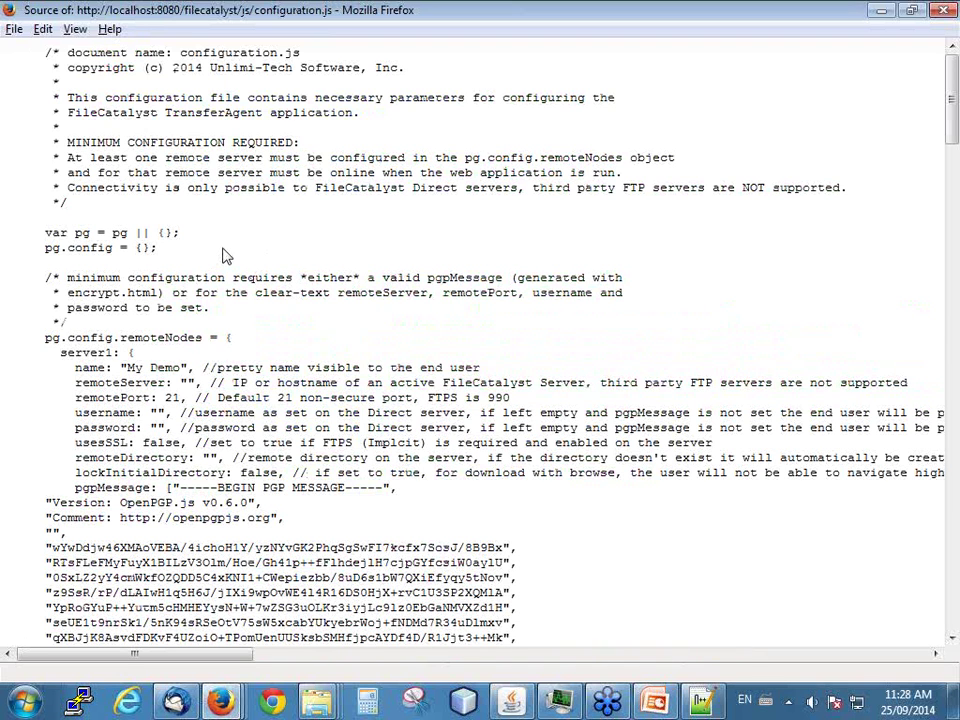
scroll(225, 255, "down", 5)
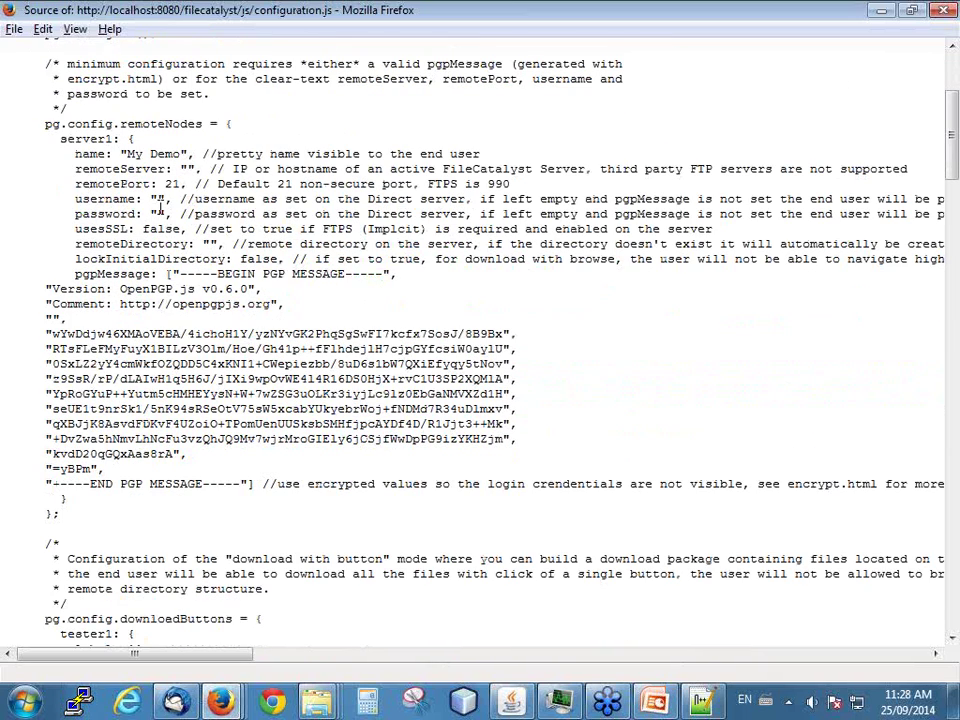
left_click_drag(49, 326, 282, 458)
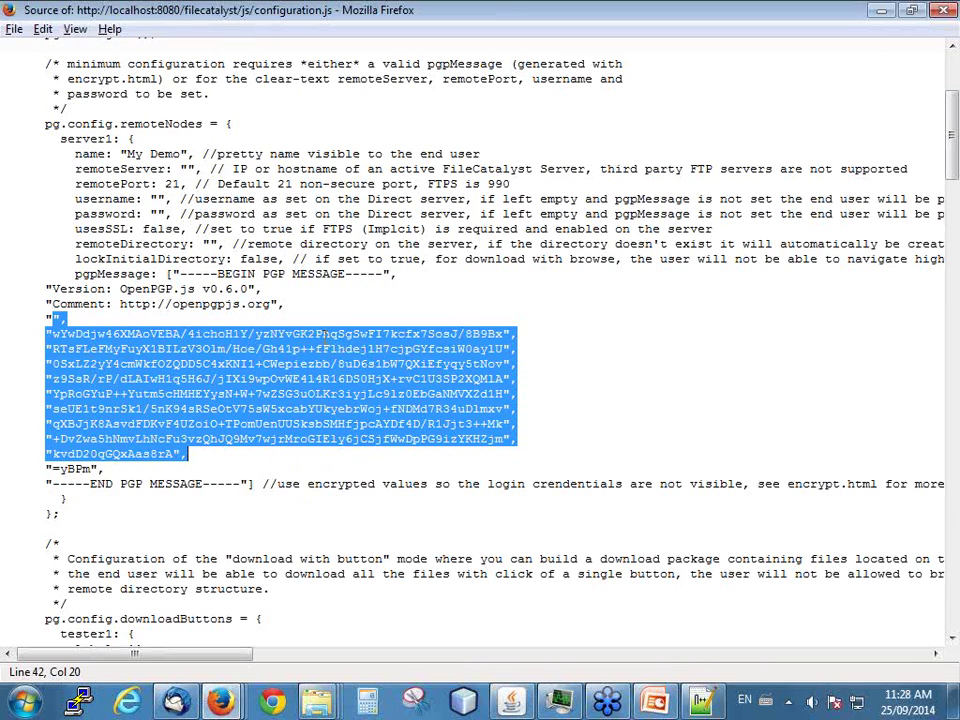
key("Left")
- Check server1's empty remoteServer and password values and usesSSL false setting
scroll(197, 316, "up", 2)
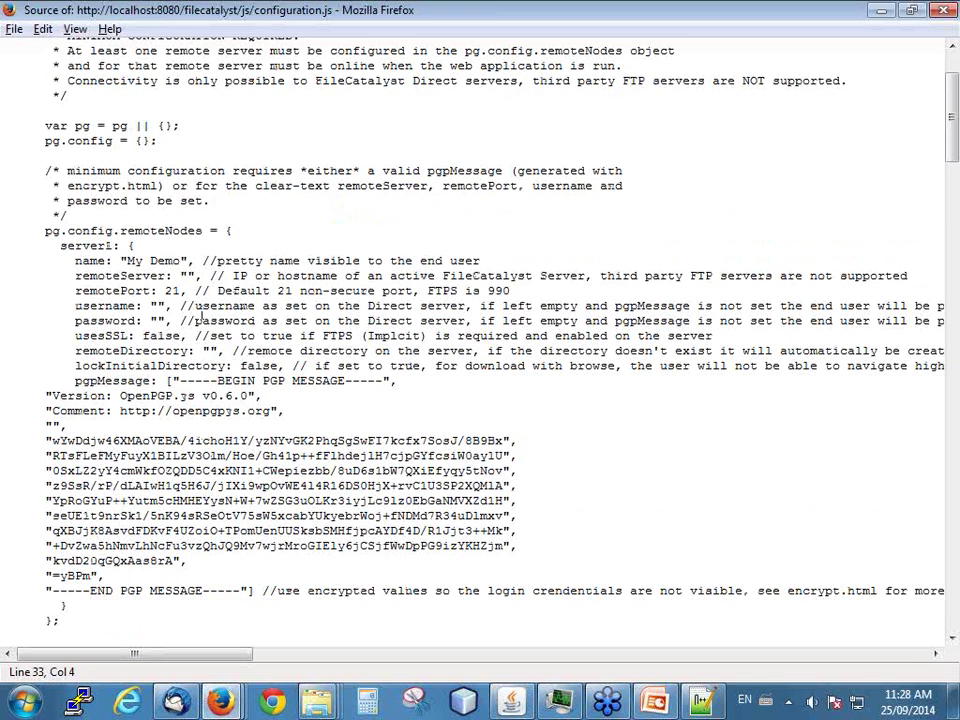
left_click(189, 276)
left_click(158, 321)
left_click(187, 336)
- Queue DSC_1256.JPG and DSC_1259.JPG for upload, then go back to the samples page
left_click(220, 703)
left_click(137, 574)
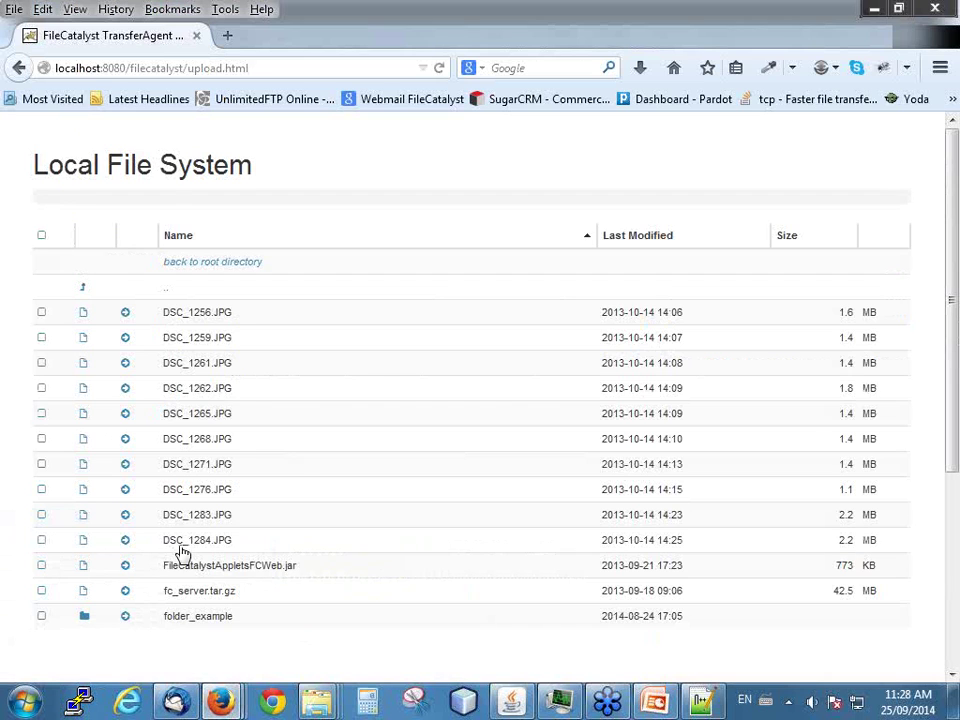
left_click(125, 314)
left_click(124, 337)
left_click(18, 68)
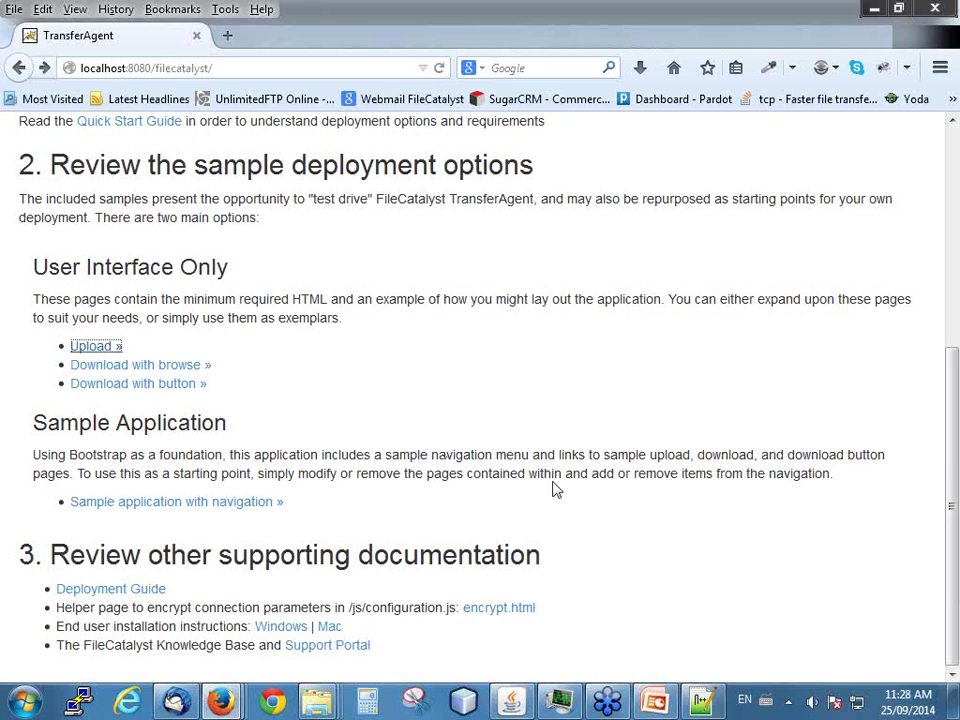
- Set server1's remoteServer value to localhost in configuration.js
left_click(703, 700)
scroll(135, 232, "up", 6)
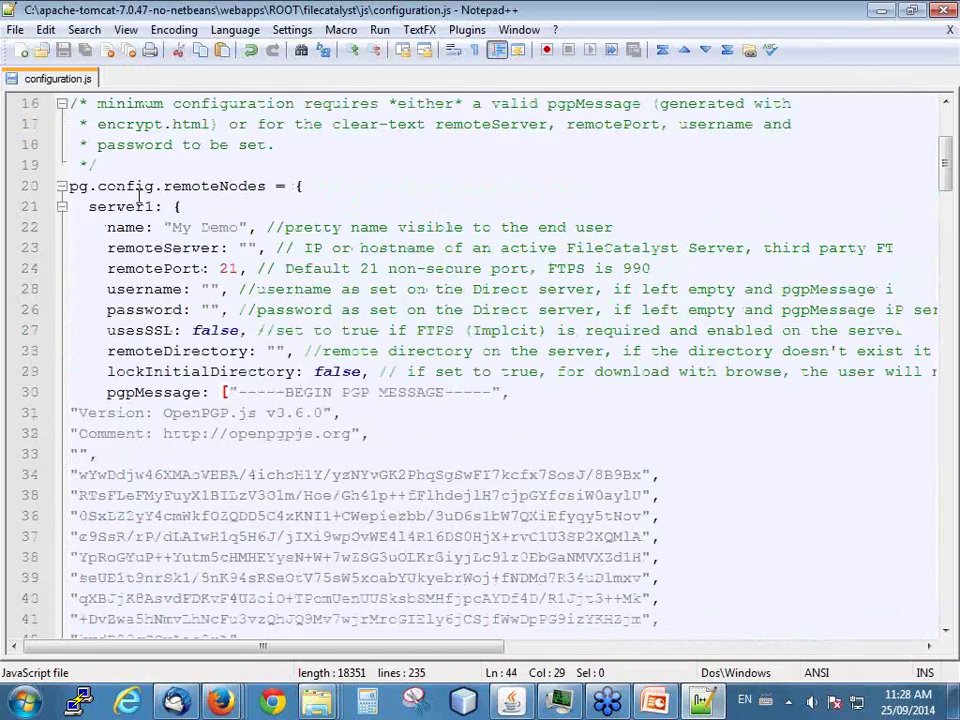
scroll(192, 340, "down", 3)
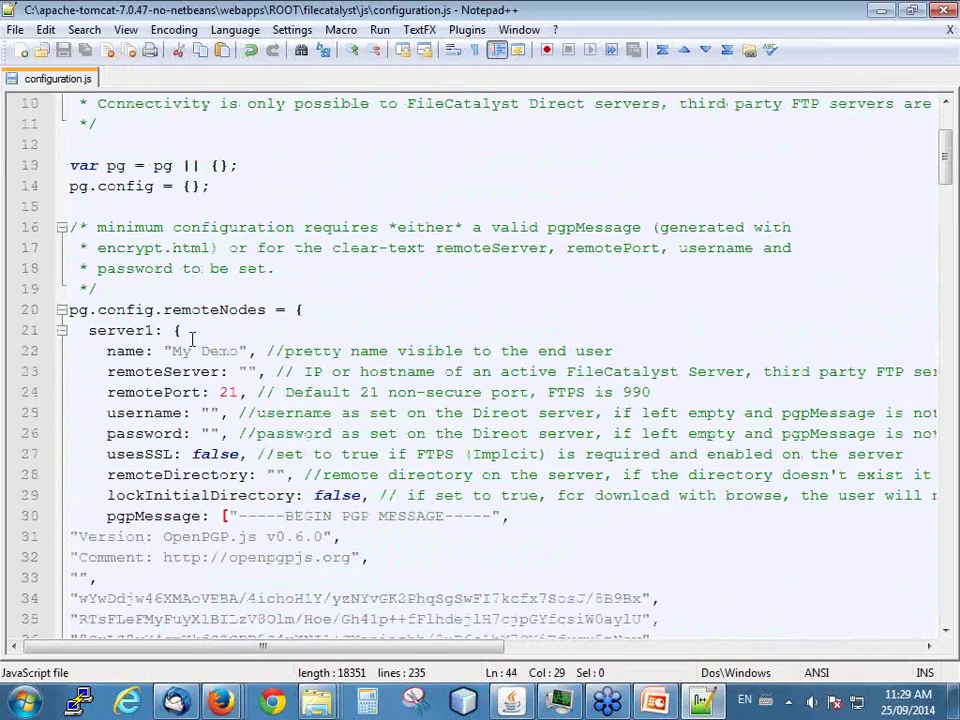
left_click(250, 371)
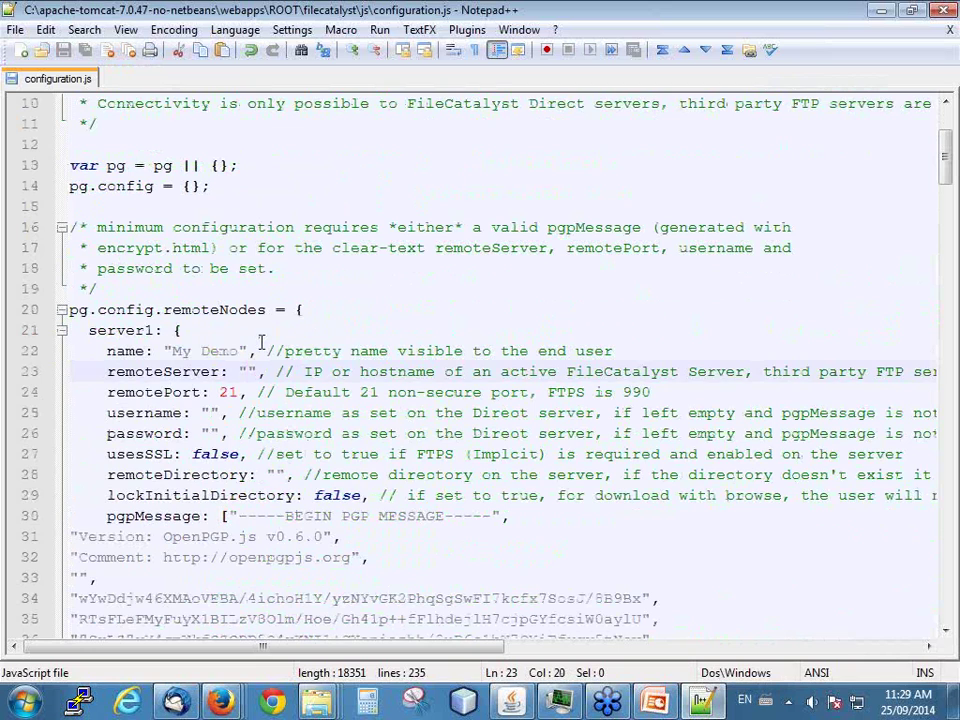
type("local")
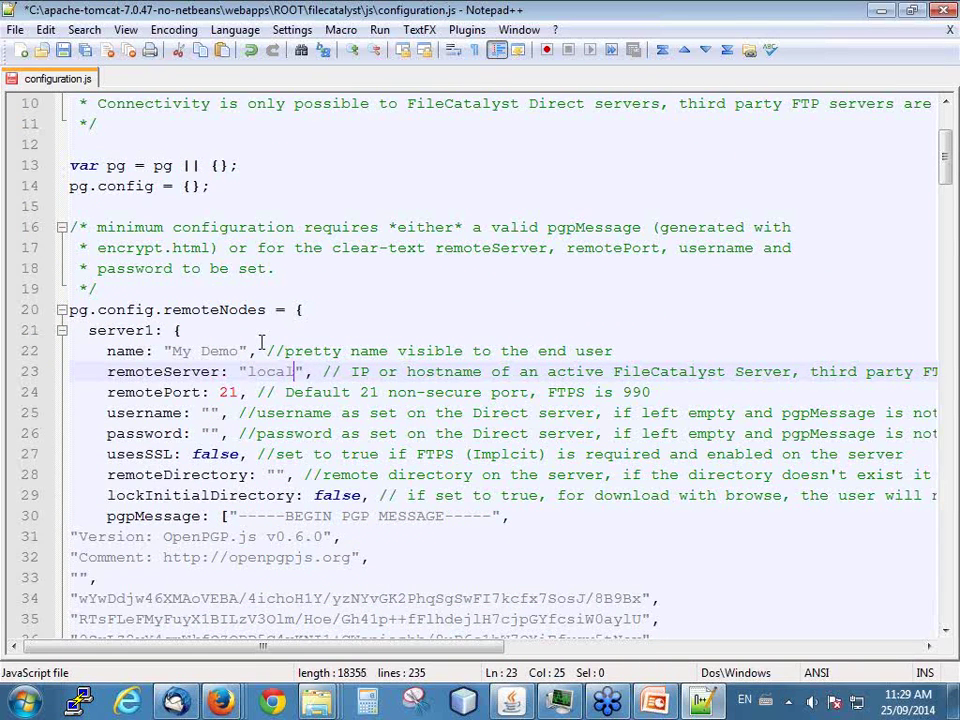
type("host")
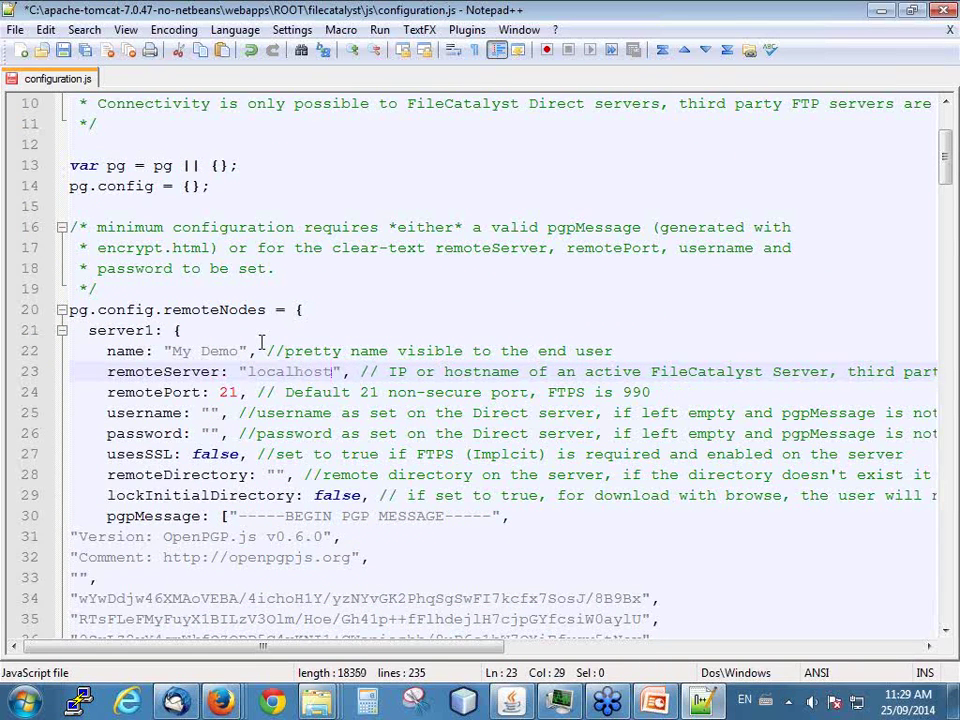
- Delete the PGP message block, leaving credentials blank, and save configuration.js
scroll(179, 420, "down", 2)
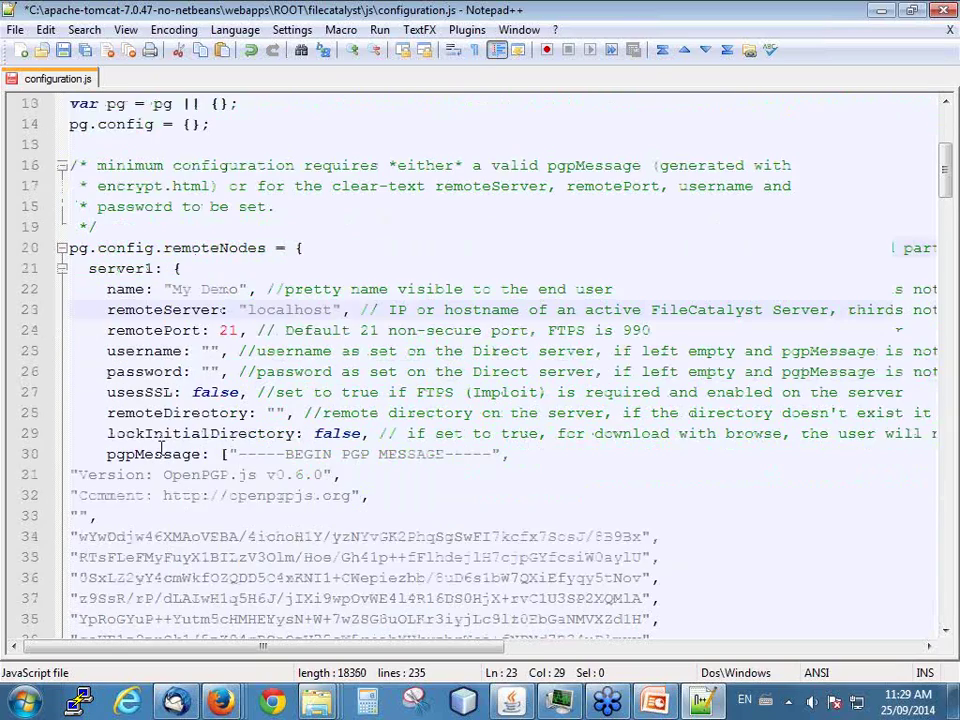
left_click_drag(225, 392, 325, 371)
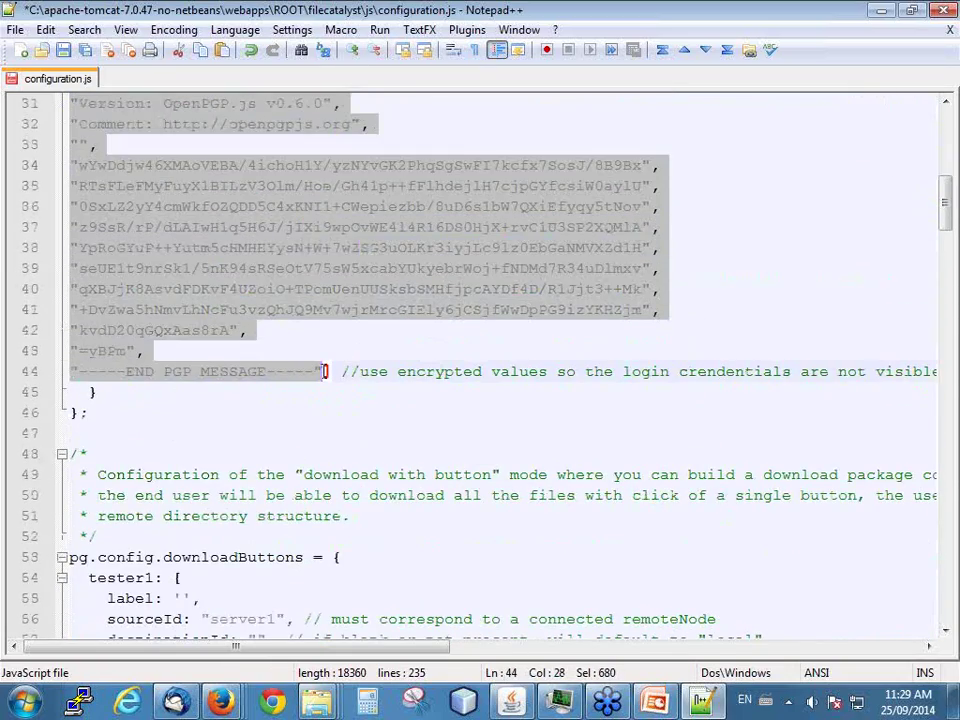
key("Delete")
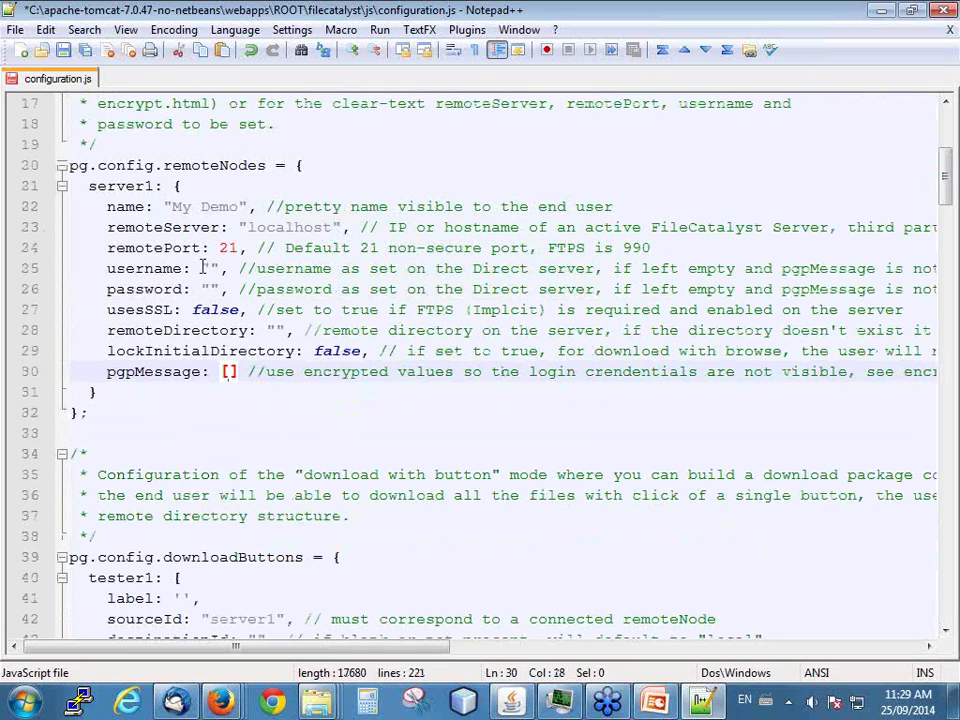
left_click(209, 268)
left_click(208, 288)
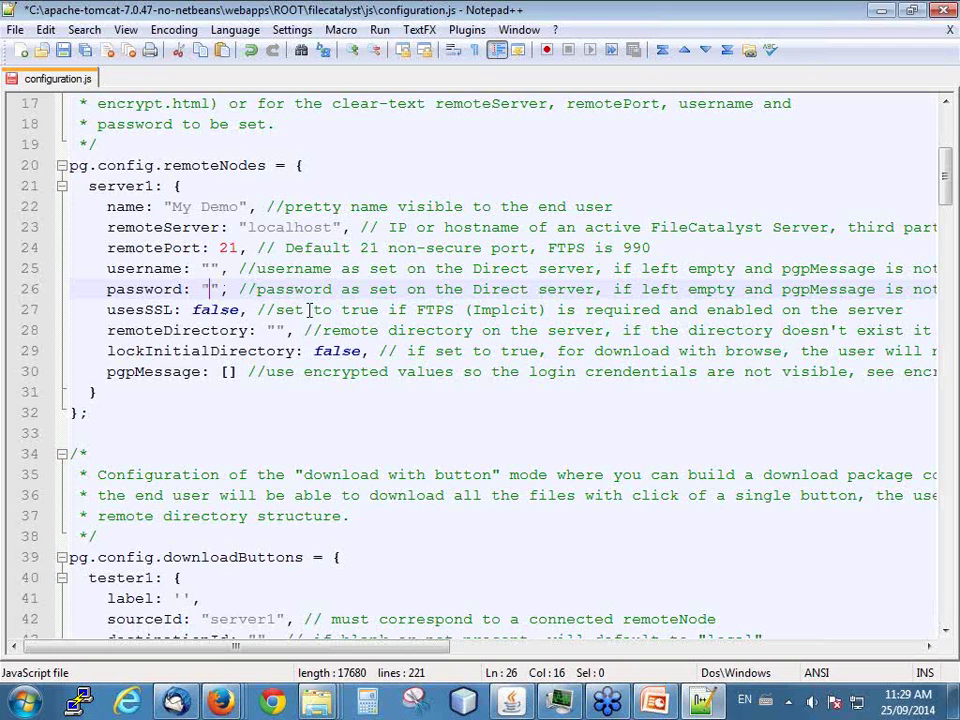
scroll(330, 247, "up", 2)
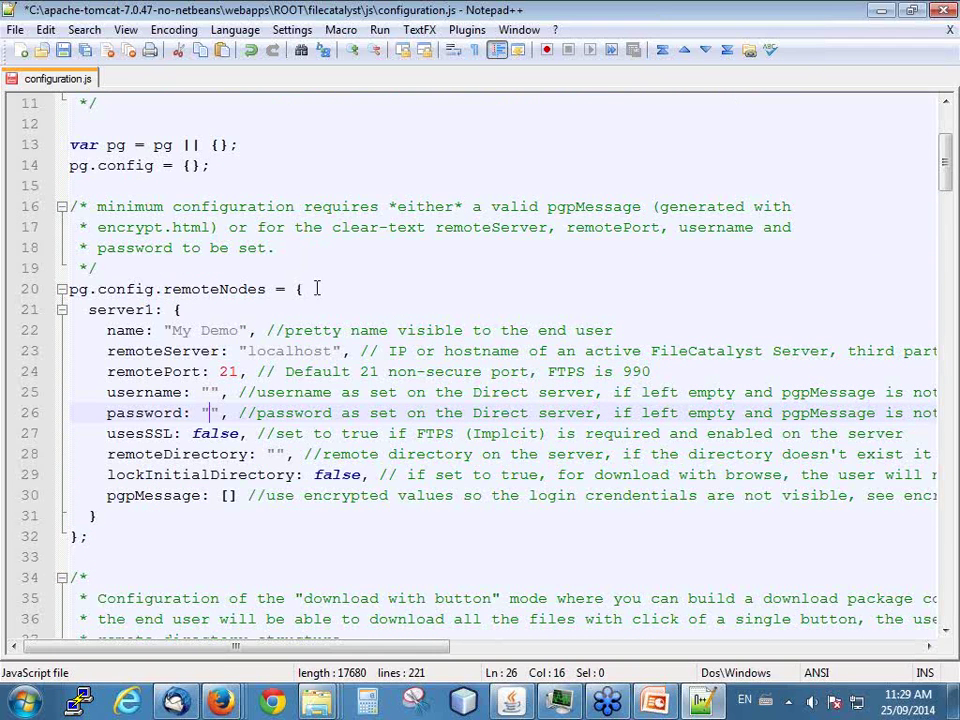
left_click(63, 51)
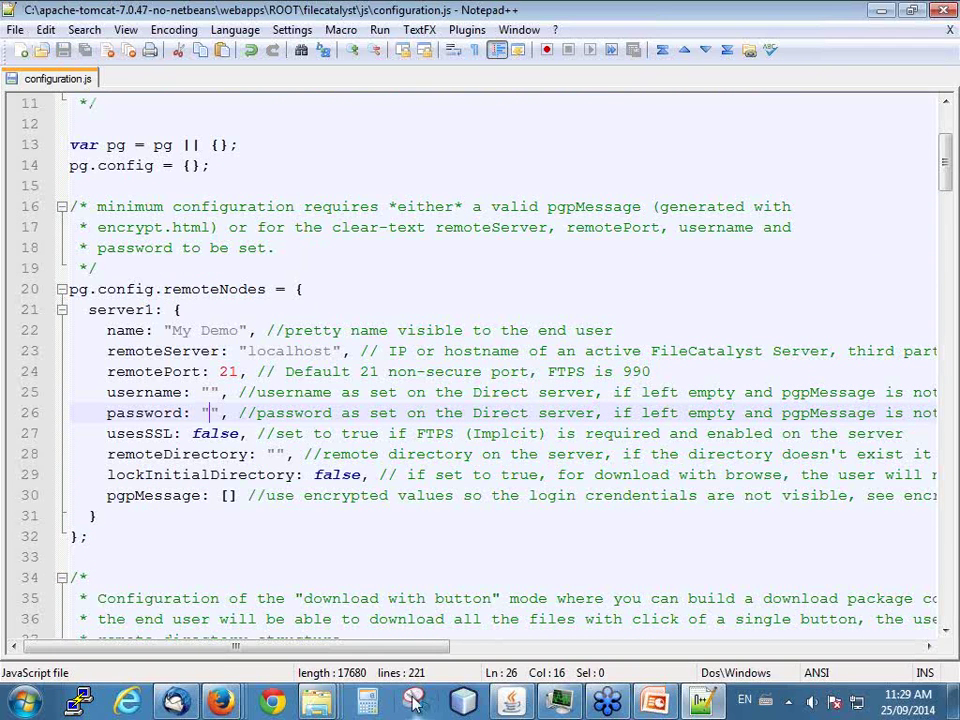
- Close both 'Source of' windows and open the TransferAgent Upload sample page
mouse_move(226, 707)
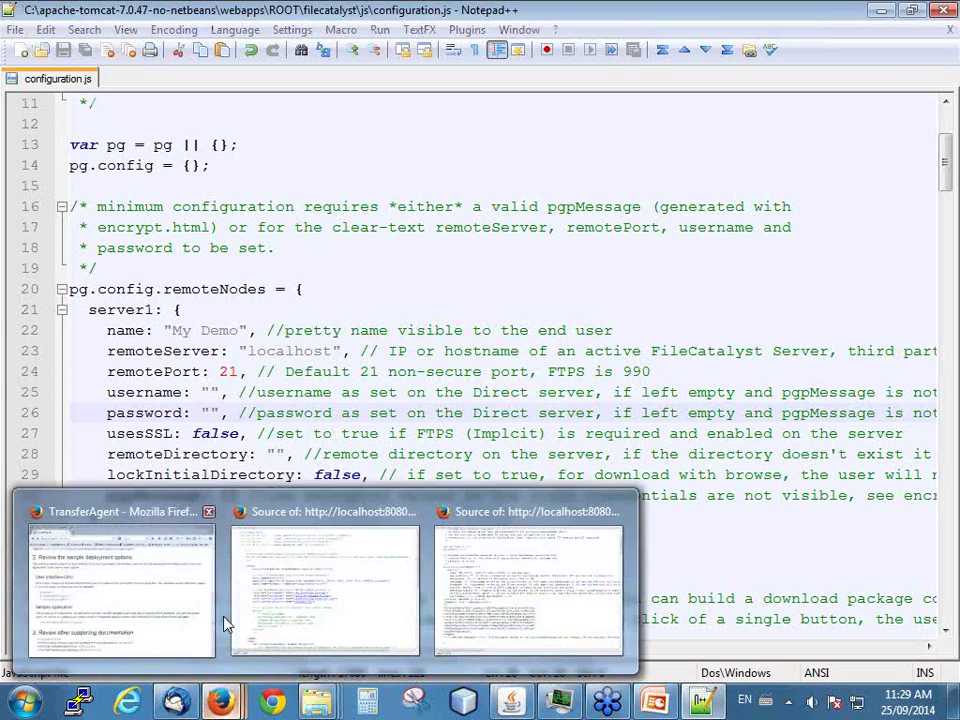
left_click(154, 589)
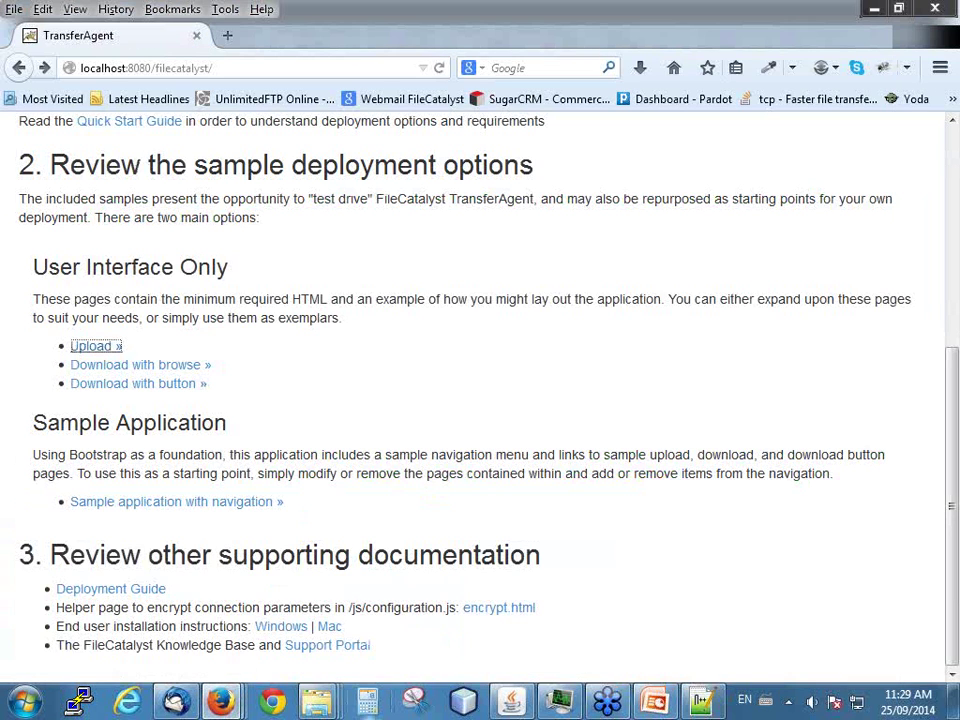
mouse_move(221, 703)
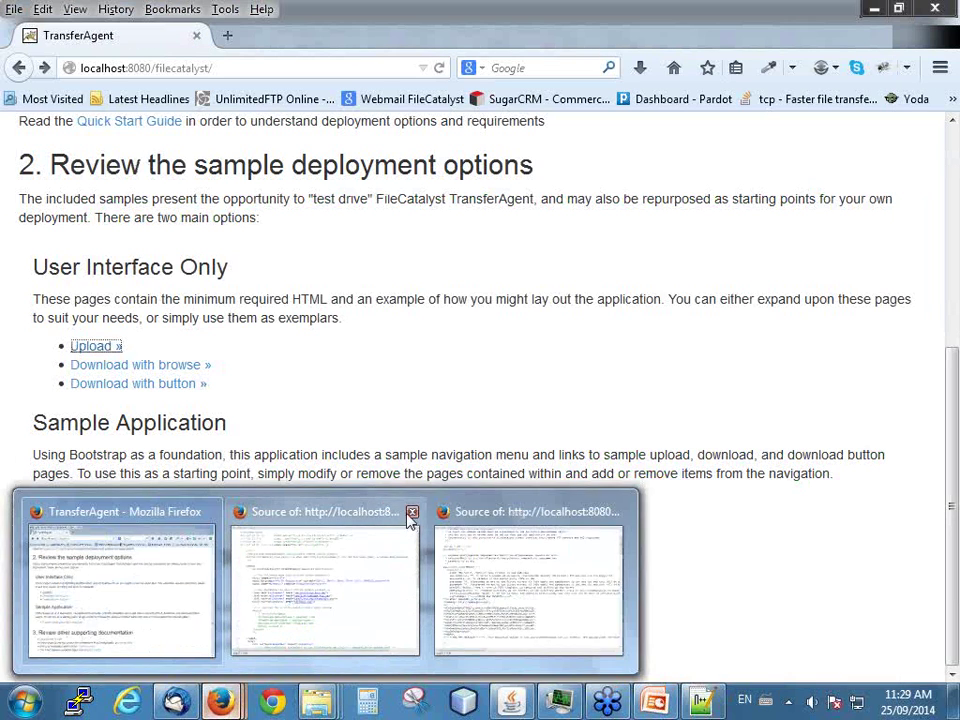
left_click(412, 511)
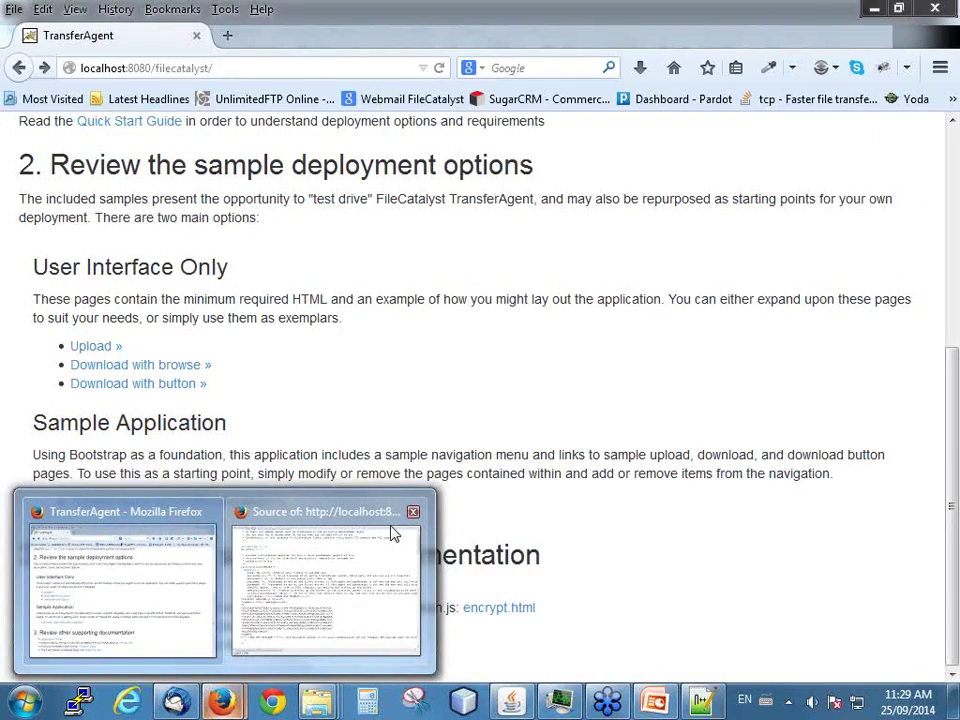
left_click(419, 511)
left_click(92, 350)
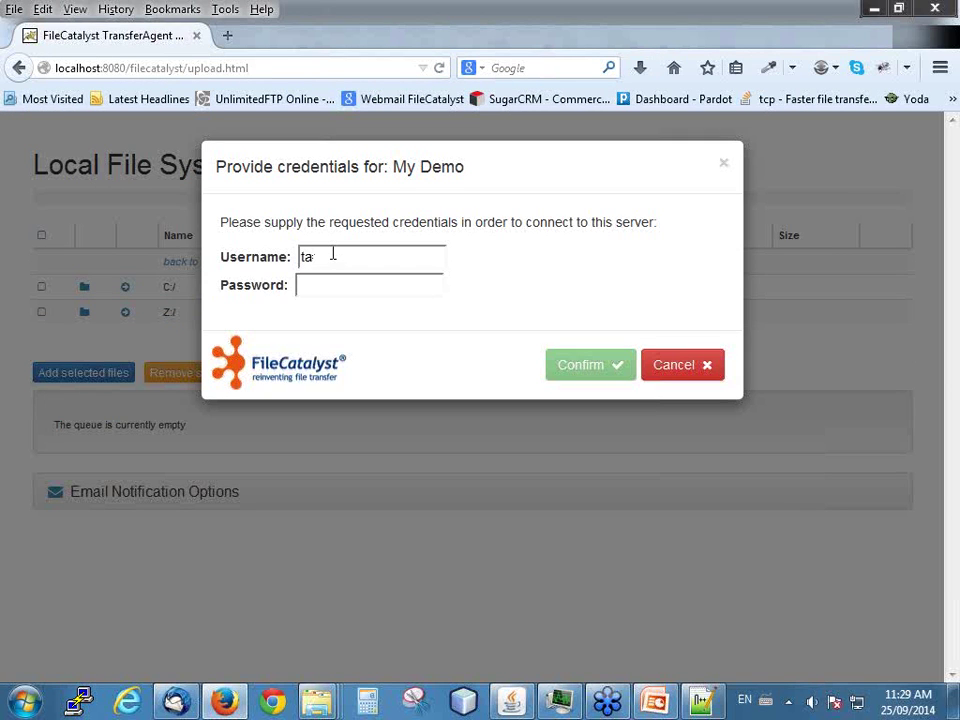
- Enter the account password in the credentials dialog and confirm the connection to My Demo
type("pa")
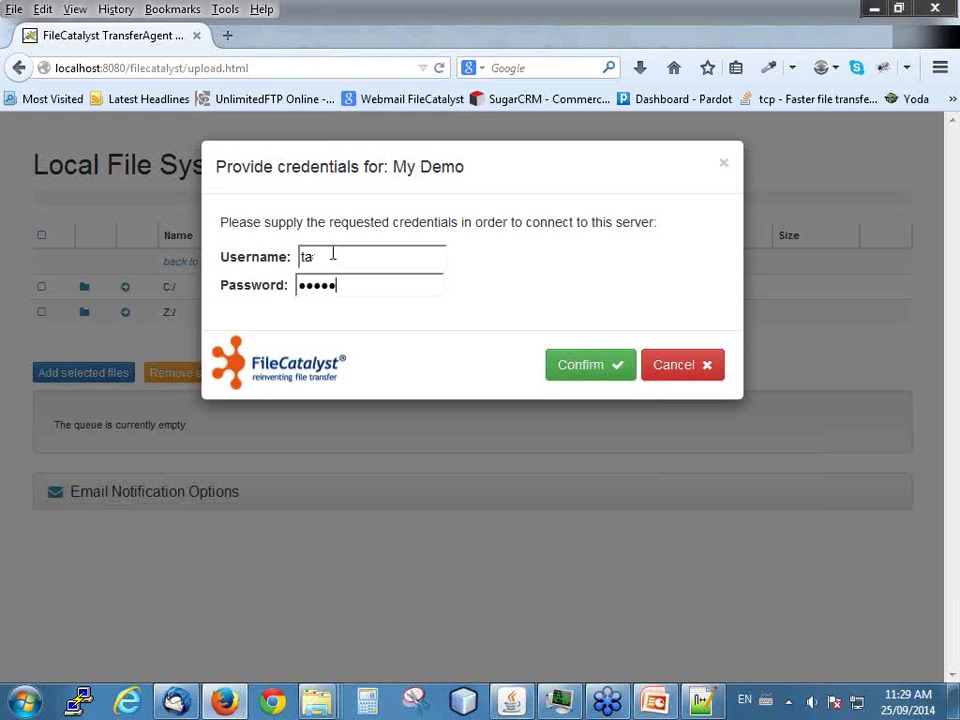
left_click(565, 367)
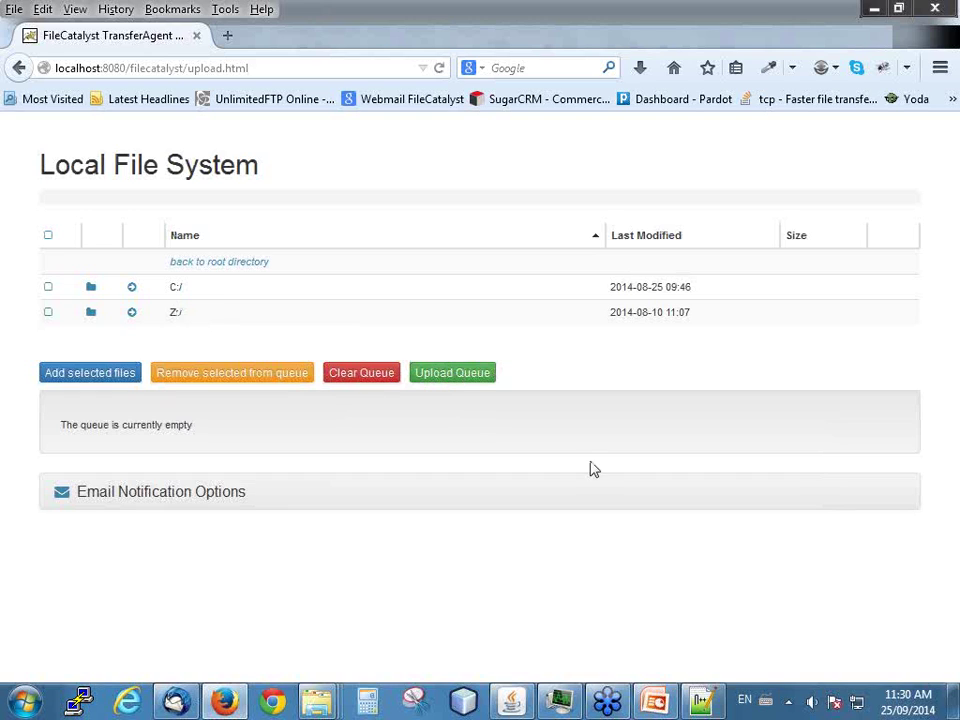
- On C:/, tick DSC_1268, DSC_1271, DSC_1276, DSC_1283 and folder_example for upload
left_click(178, 292)
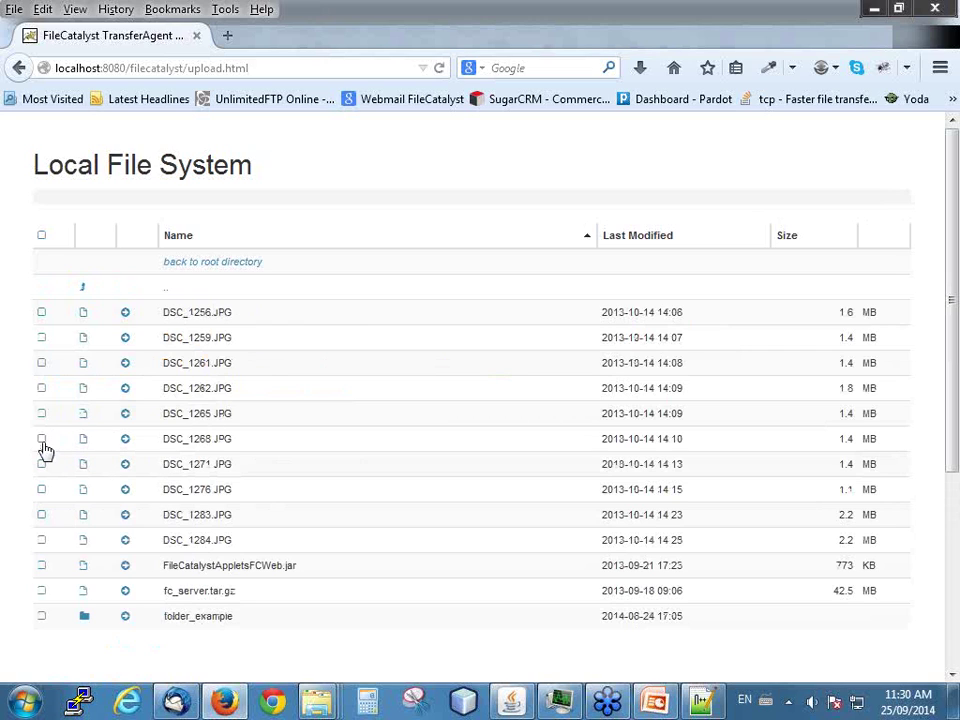
left_click(41, 439)
left_click(41, 464)
left_click(41, 489)
left_click(41, 514)
left_click(41, 617)
- Look inside folder_example, then go back to the samples Welcome page
scroll(175, 600, "down", 1)
scroll(195, 565, "down", 1)
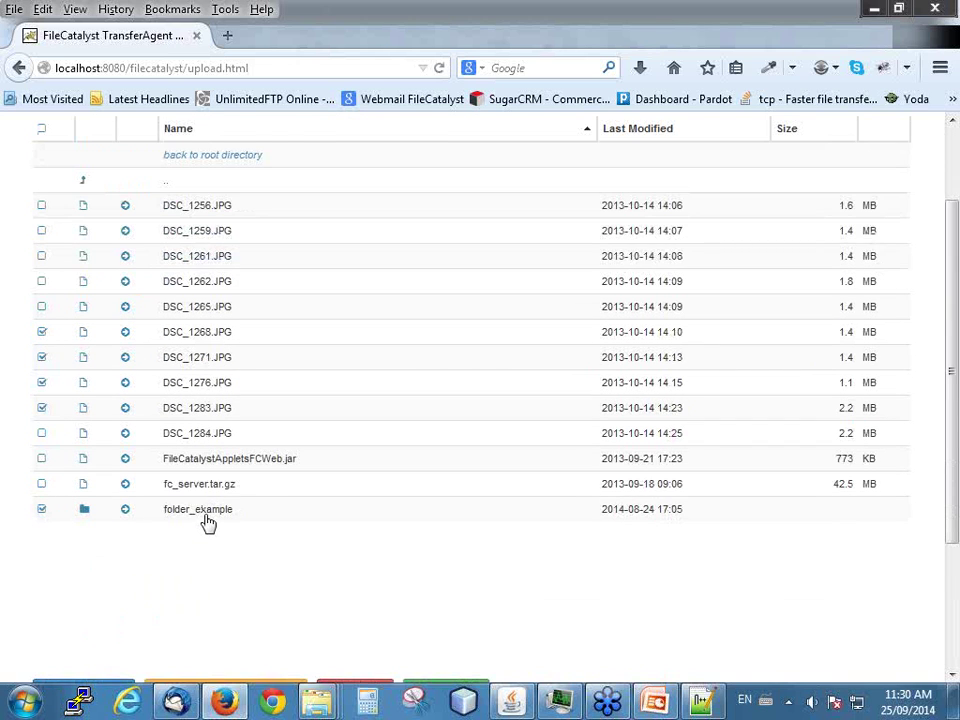
left_click(204, 514)
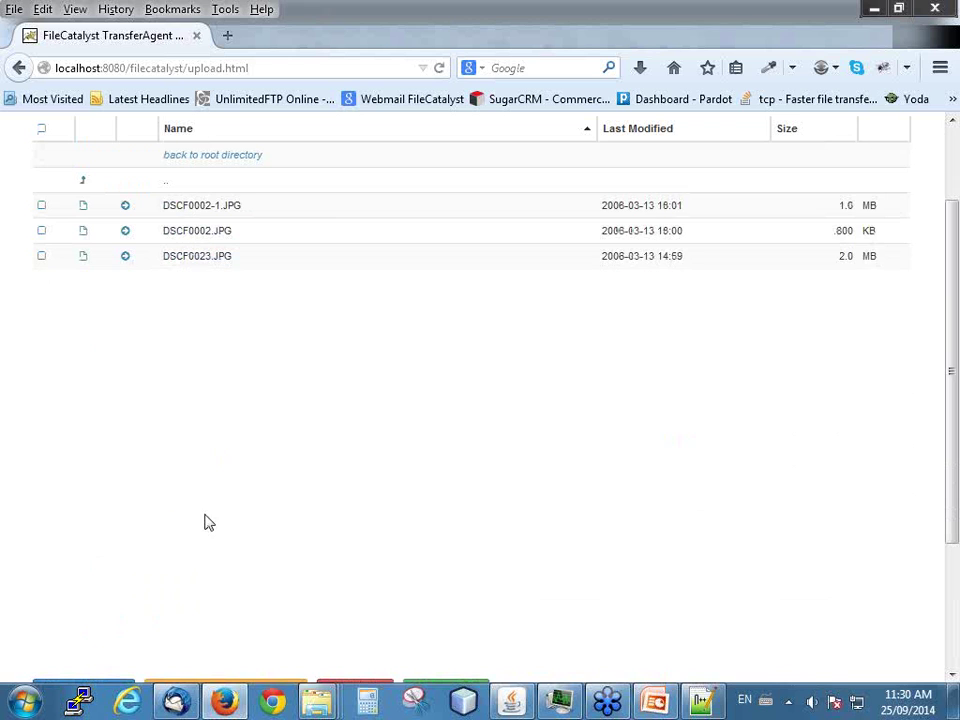
left_click(18, 67)
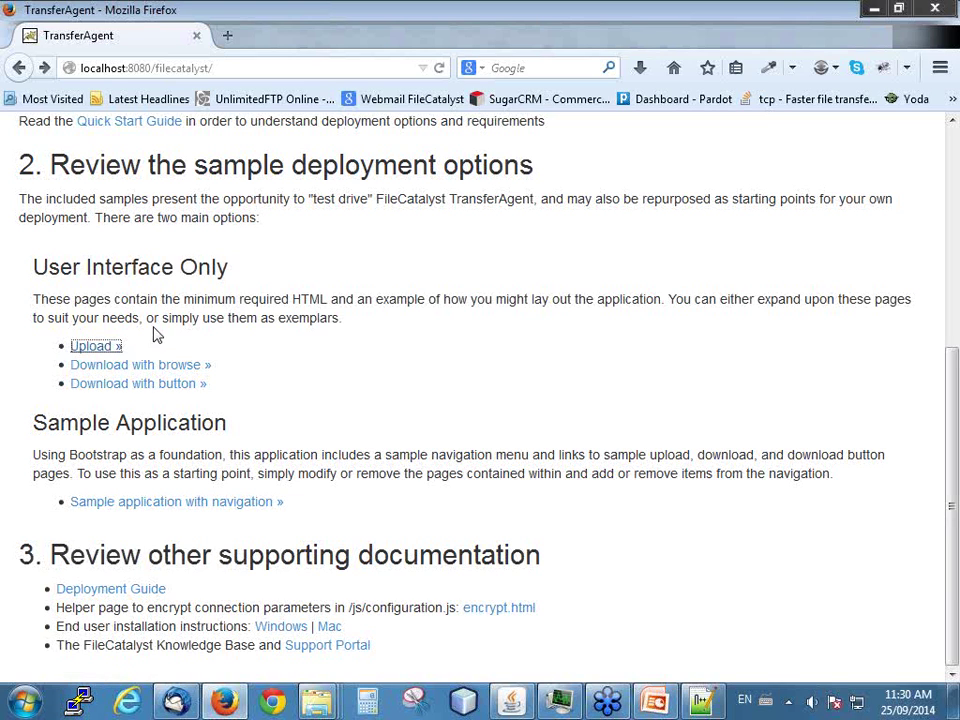
- Open the 'Download with browse' sample, enter the My Demo password and confirm
left_click(110, 374)
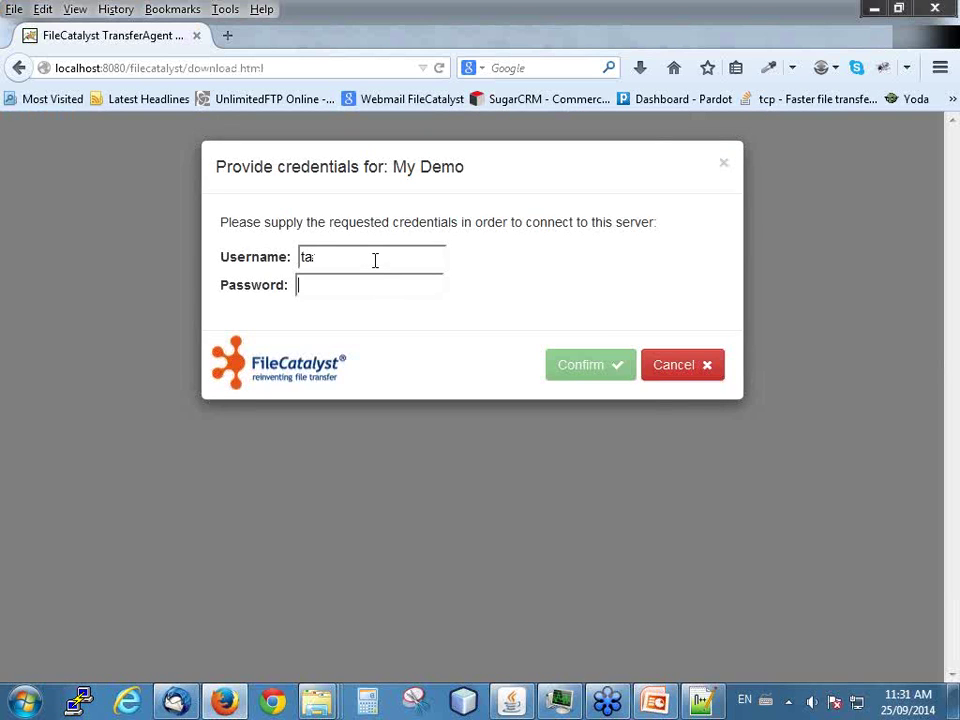
type("*****")
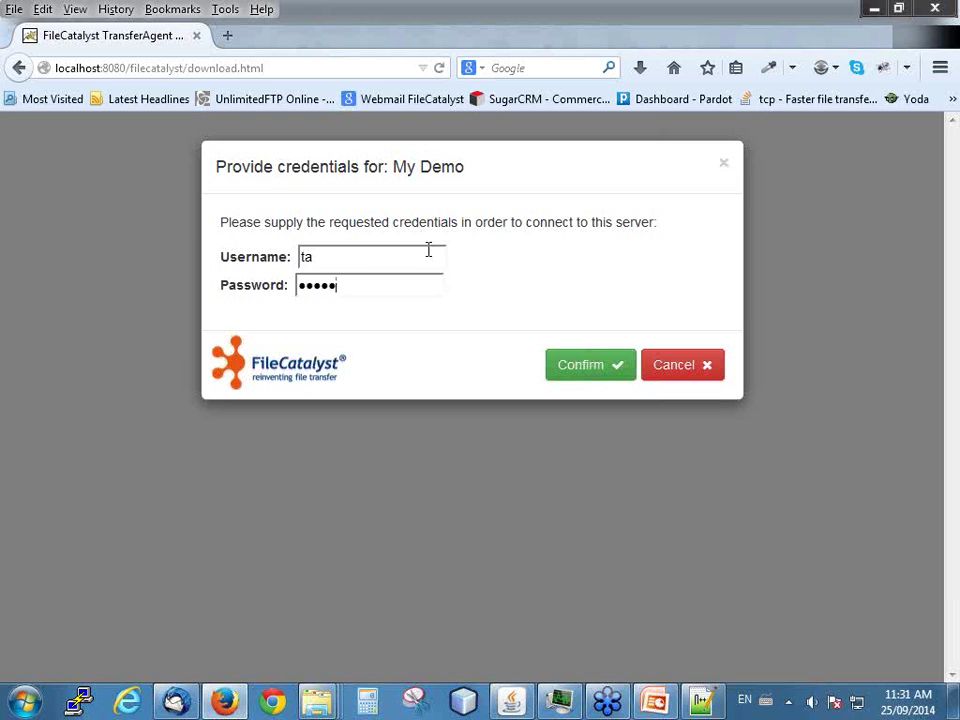
left_click(583, 373)
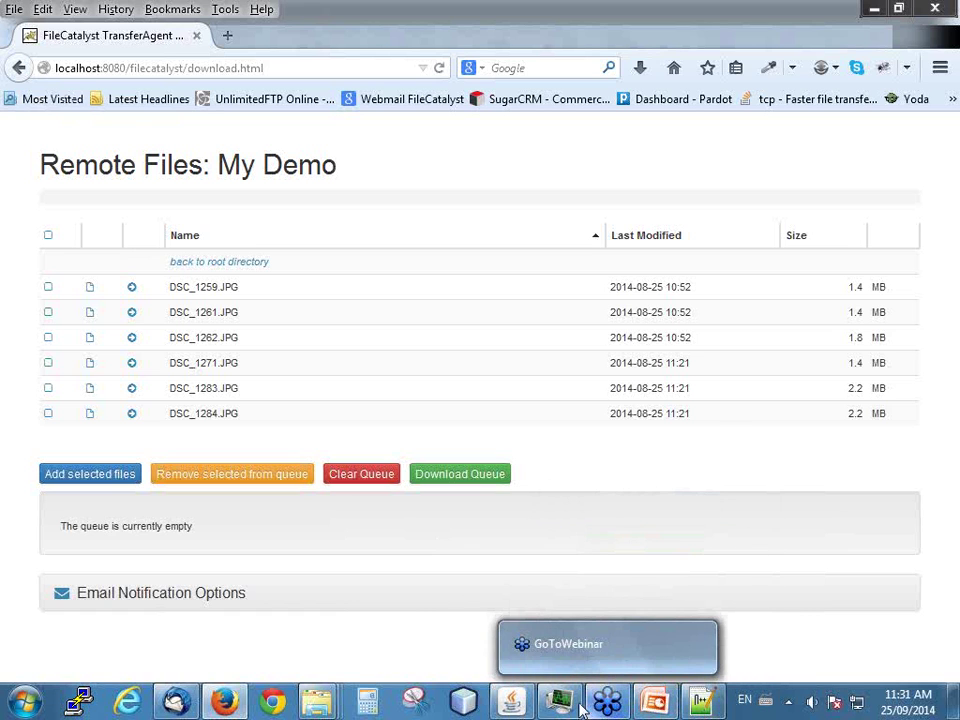
- Return to the samples page, view the Deployment Guide, then switch back to configuration.js in Notepad++
mouse_move(684, 708)
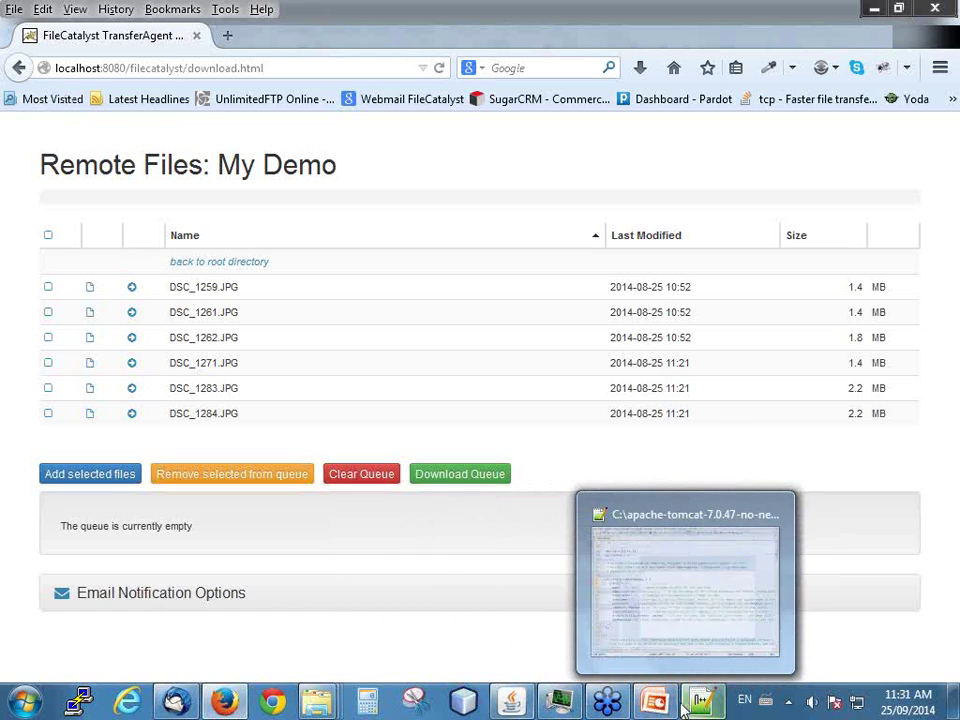
left_click(19, 67)
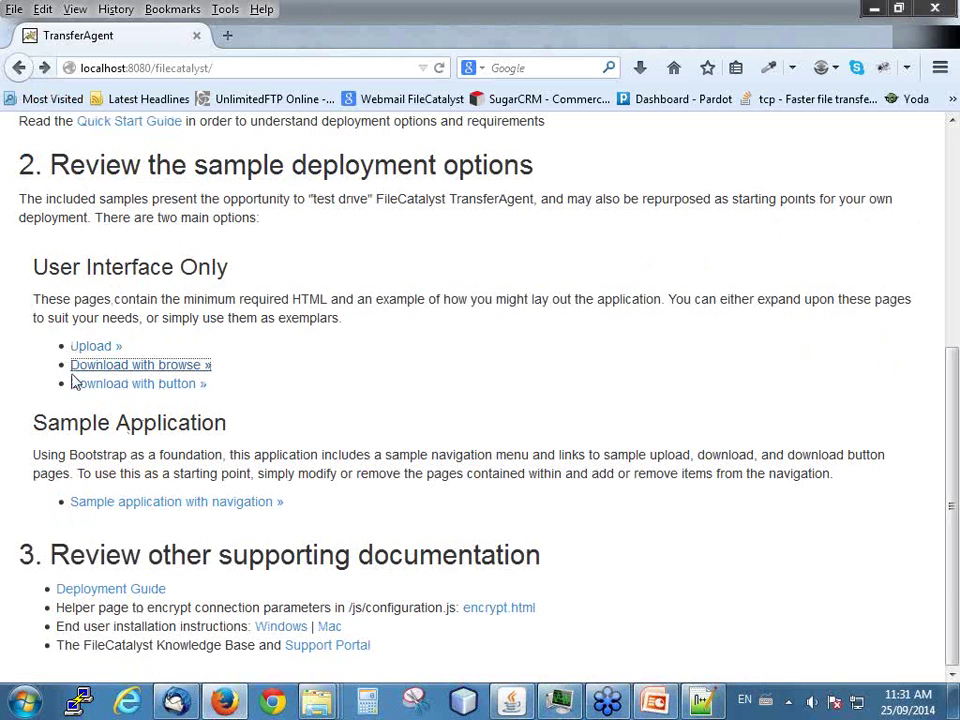
left_click(435, 405)
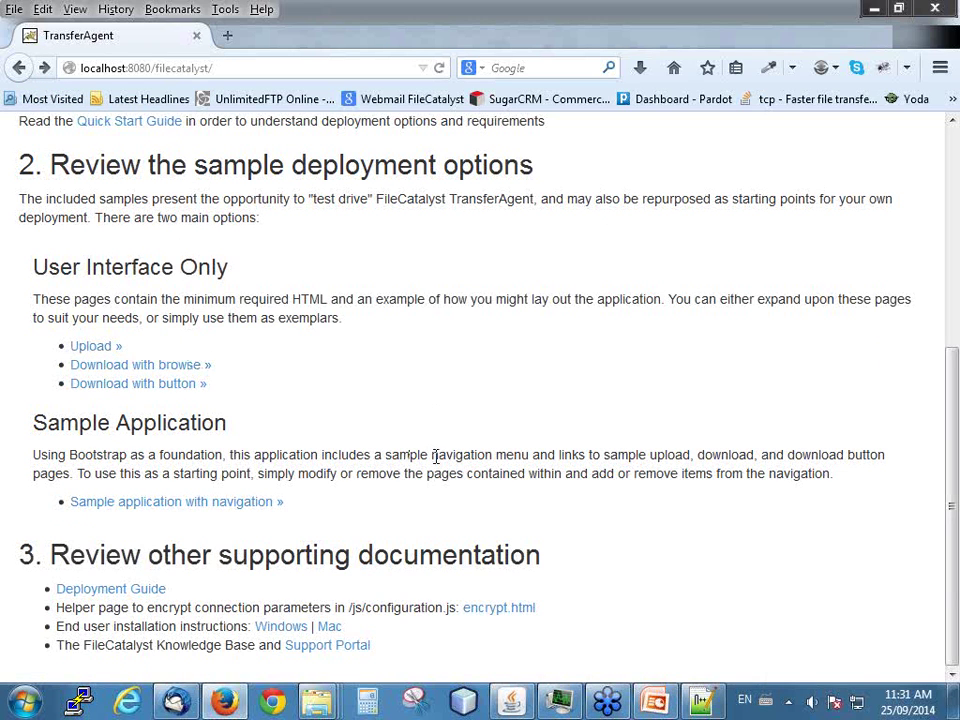
left_click(110, 592)
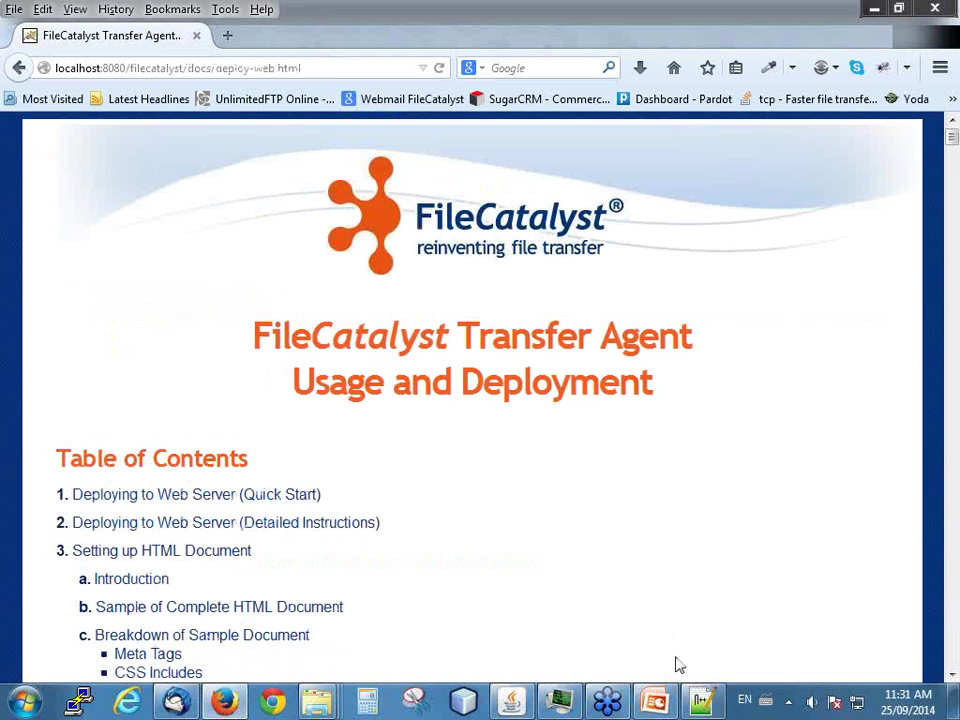
left_click(702, 700)
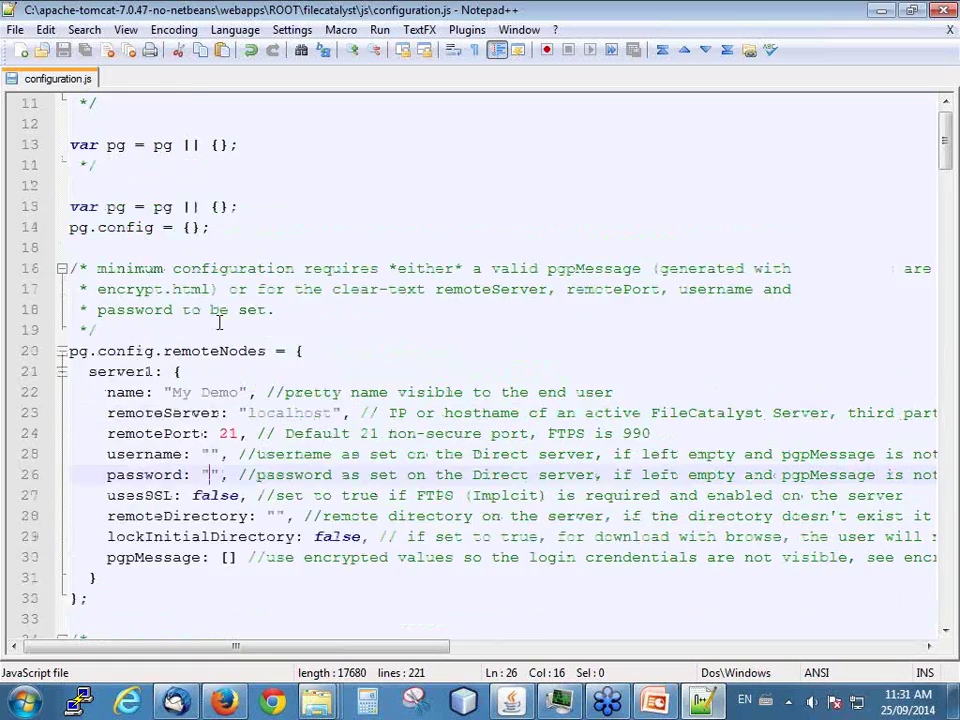
- Point out the empty fileList on line 44 in the tester1 downloadButtons entry with sourceId server1
scroll(210, 312, "up", 4)
scroll(197, 309, "down", 4)
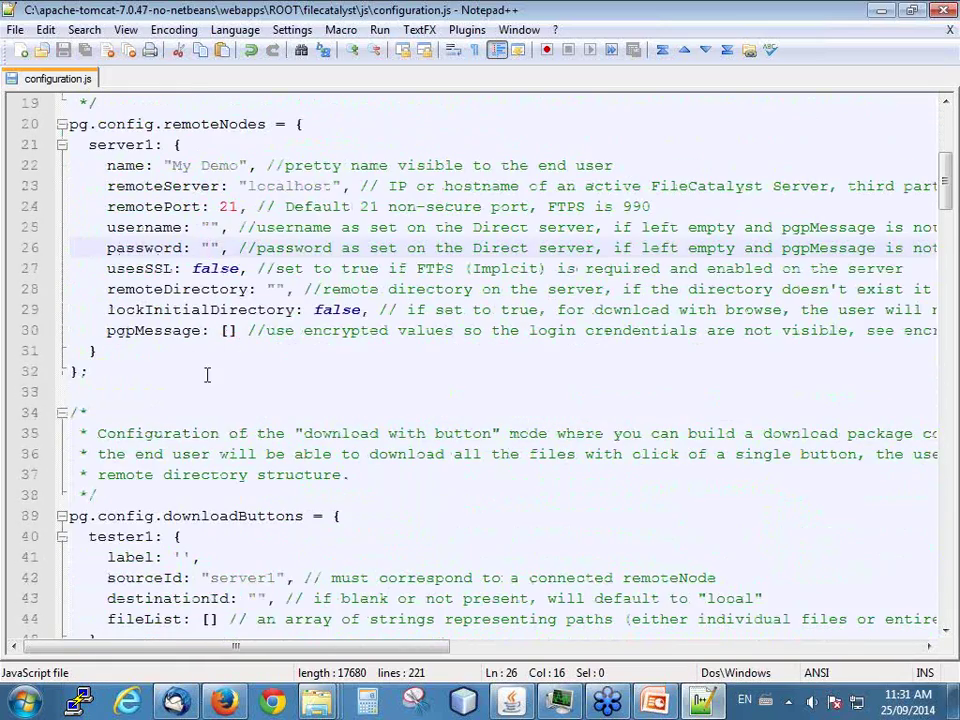
scroll(210, 378, "down", 1)
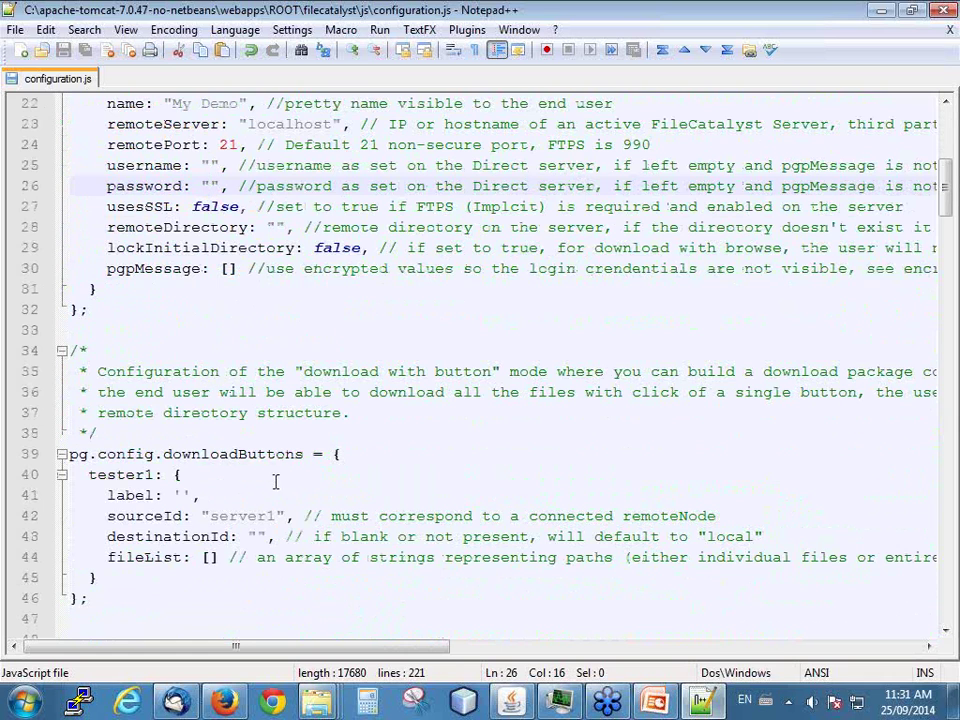
scroll(222, 474, "down", 1)
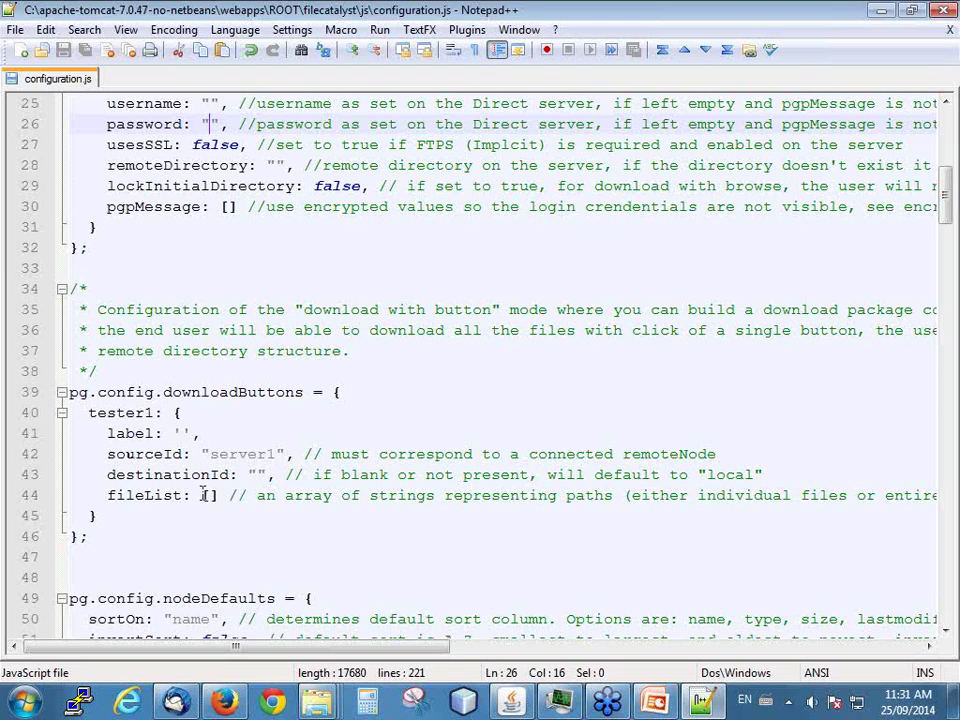
left_click(208, 495)
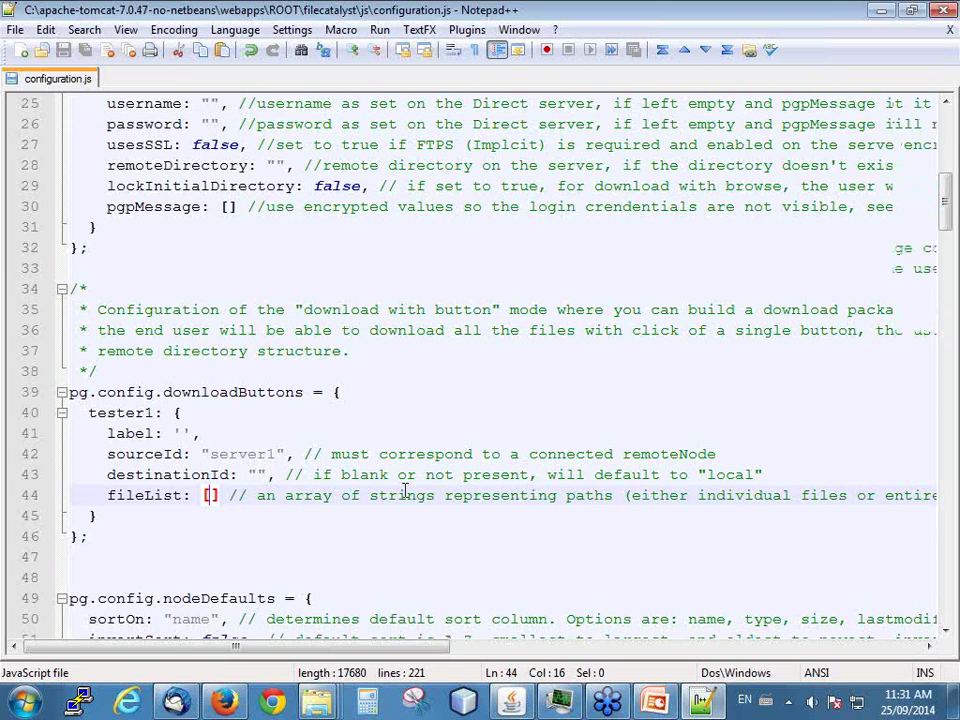
scroll(283, 617, "down", 2)
left_click_drag(279, 647, 268, 675)
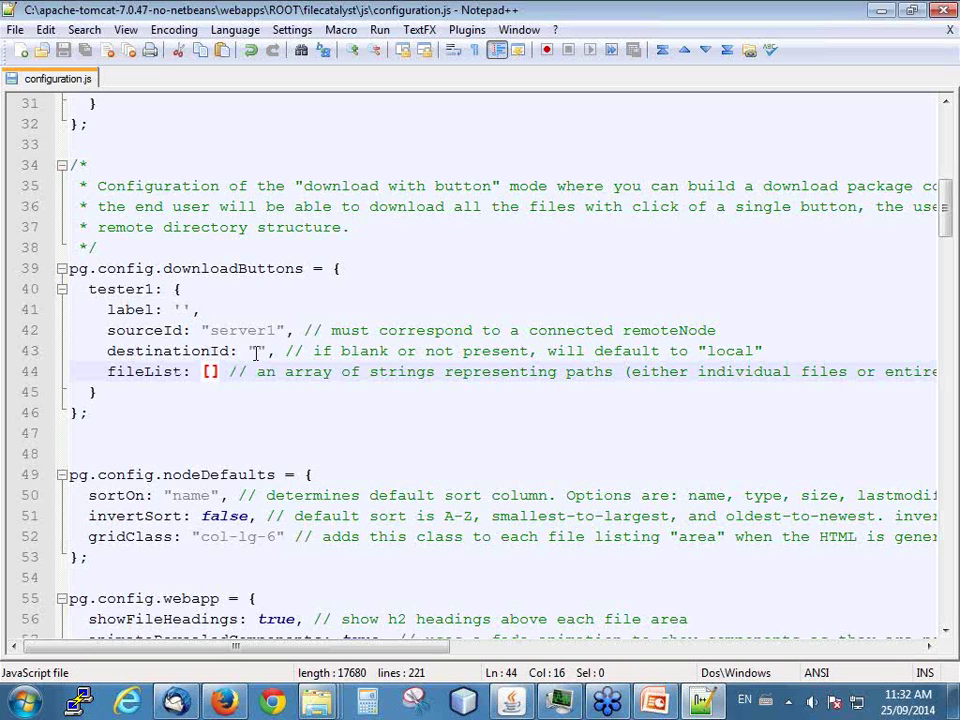
- Scroll to pg.config.webapp and point at the empty doAfterSuccess and doAfterTransfer values
scroll(262, 402, "down", 2)
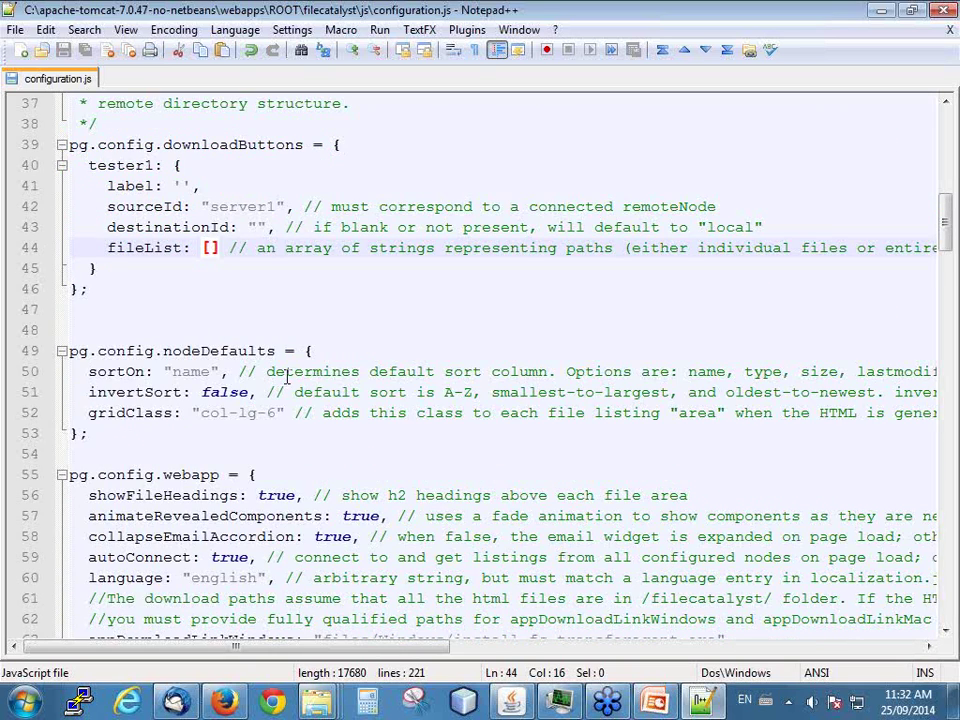
scroll(287, 375, "down", 2)
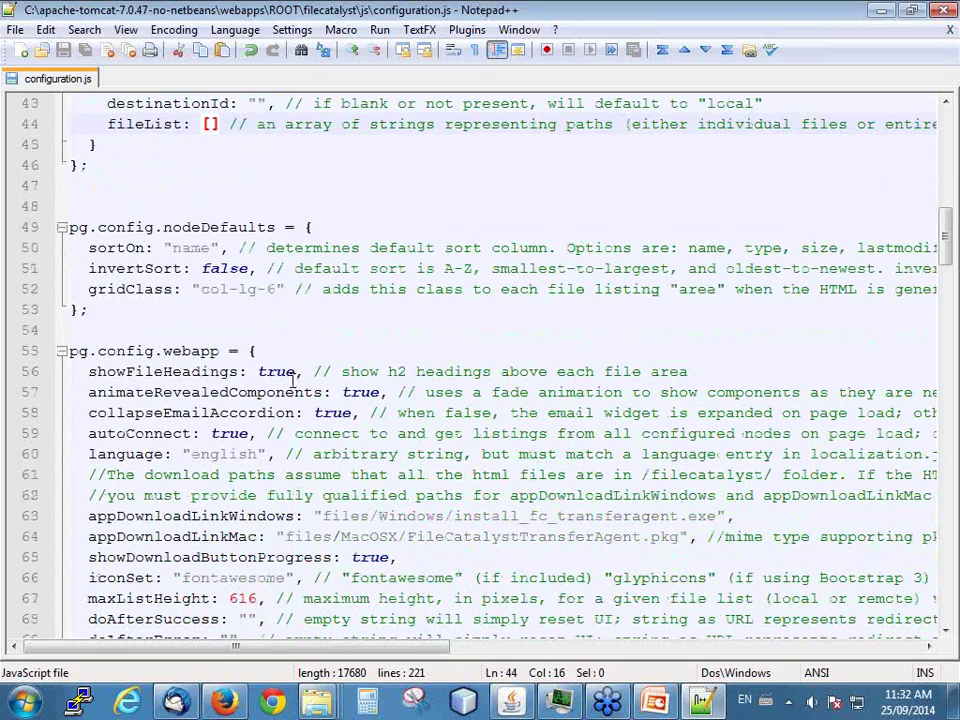
scroll(150, 330, "down", 1)
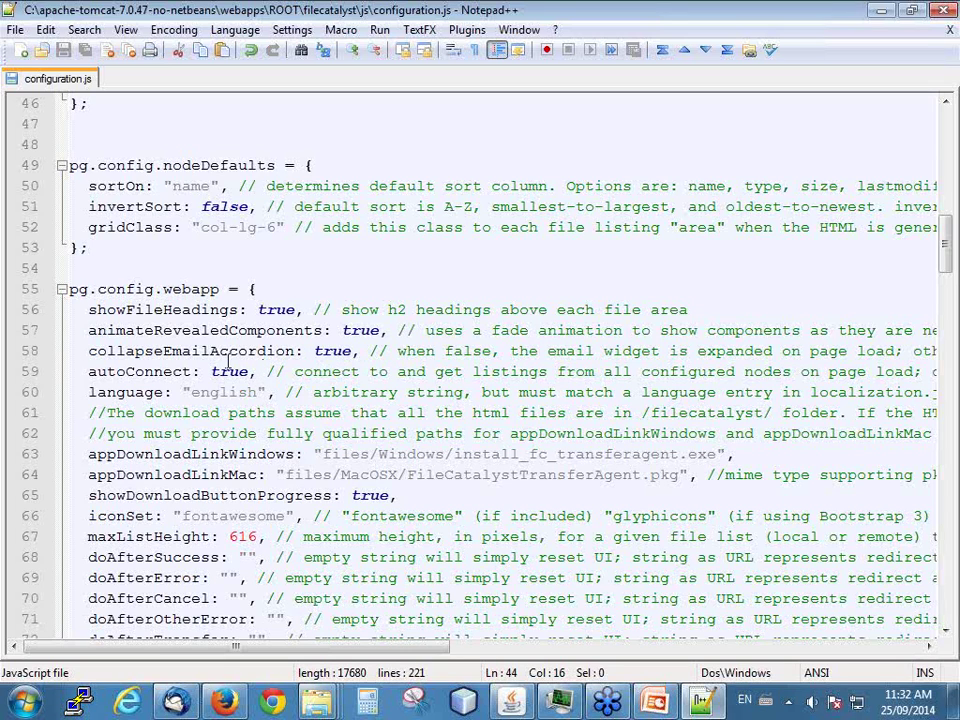
scroll(167, 242, "down", 1)
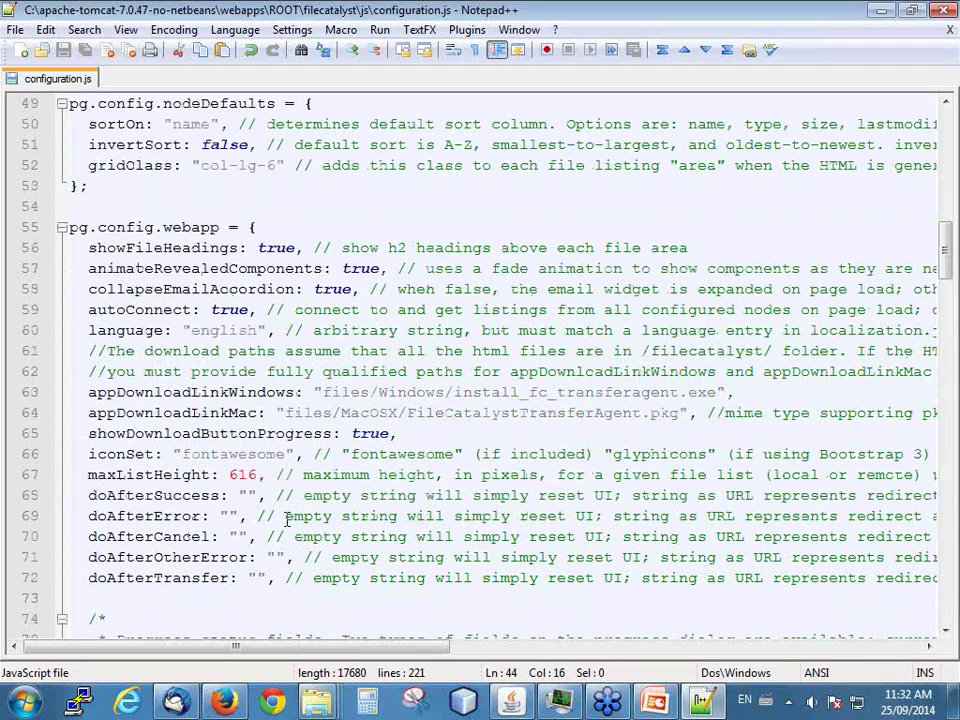
left_click(243, 495)
key("Left")
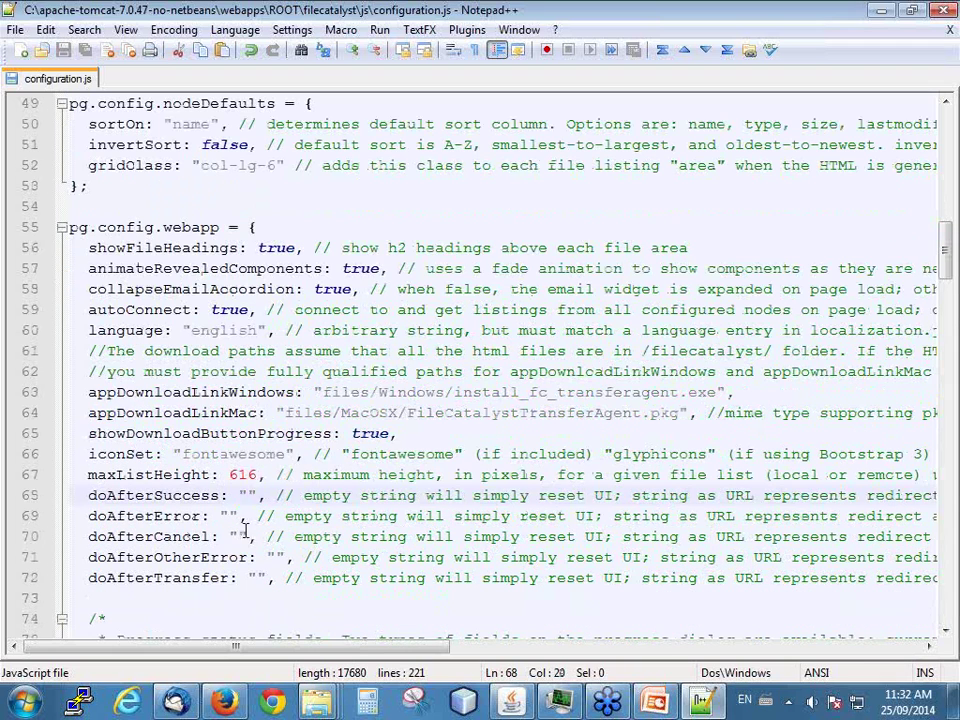
left_click(254, 578)
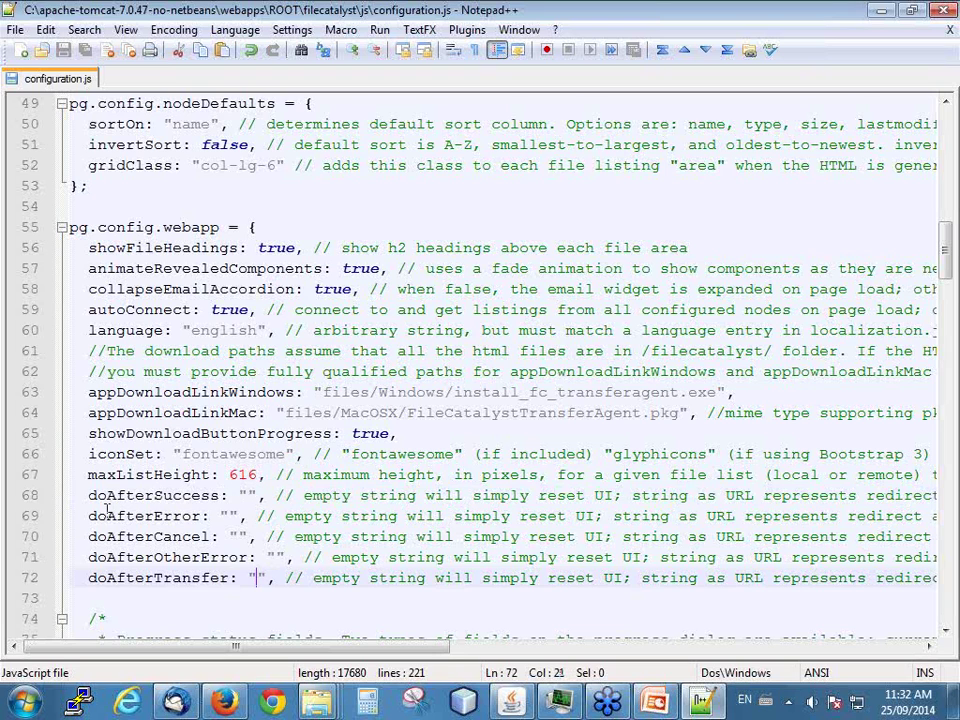
- Highlight the doAfter redirect lines 68–72 and the iconSet option name
left_click_drag(89, 495, 270, 578)
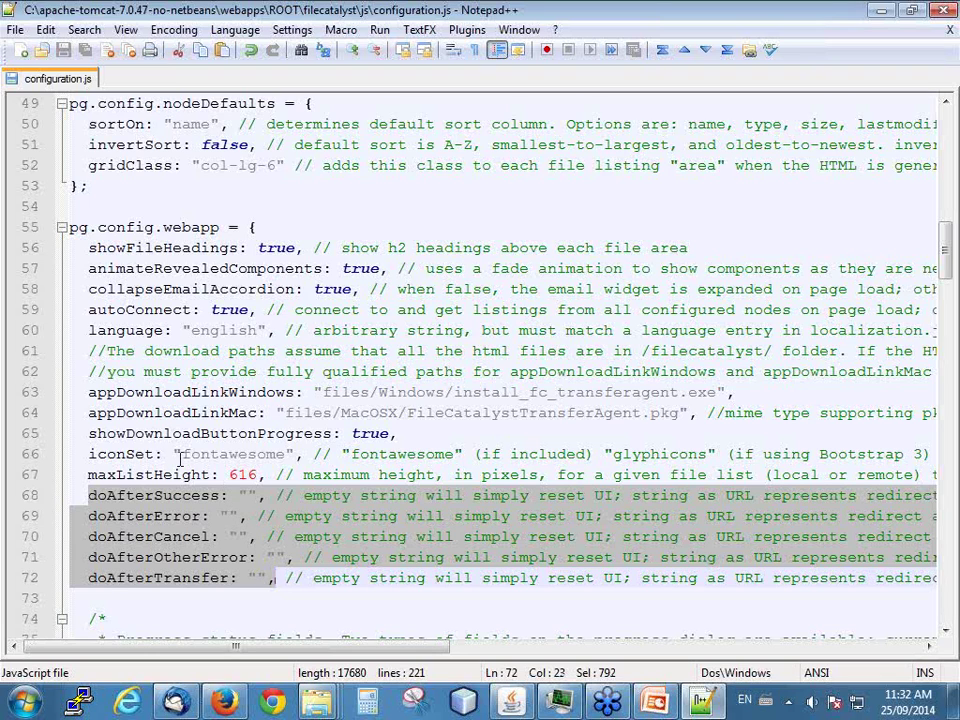
double_click(110, 454)
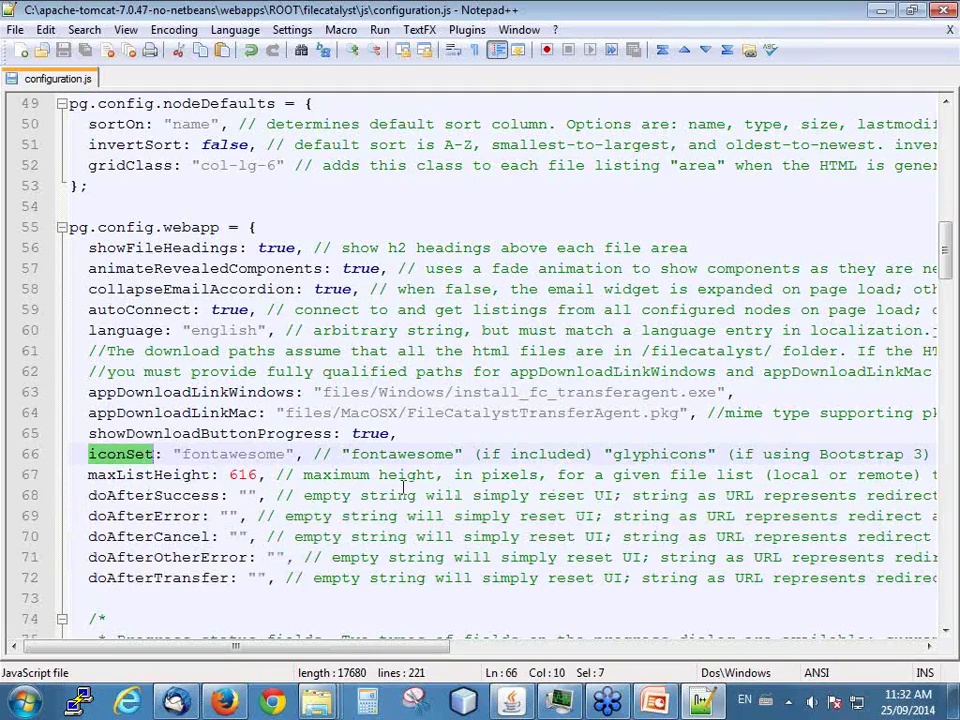
scroll(215, 480, "down", 3)
- Scroll past the statusFields current and overall lists to the pg.config.transfer block
scroll(202, 490, "down", 4)
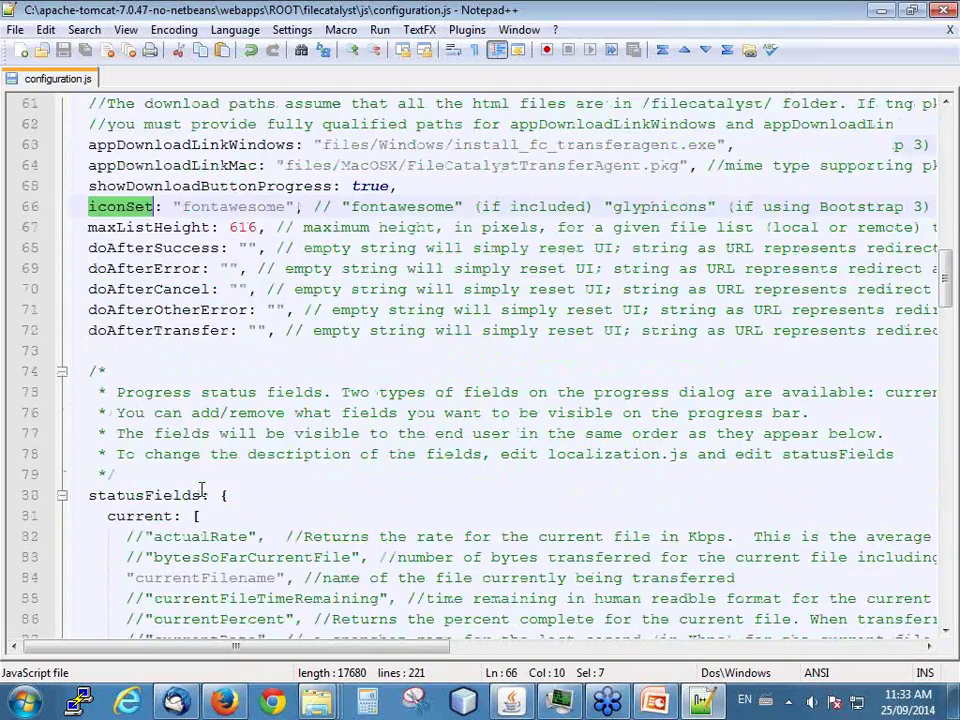
scroll(175, 330, "down", 4)
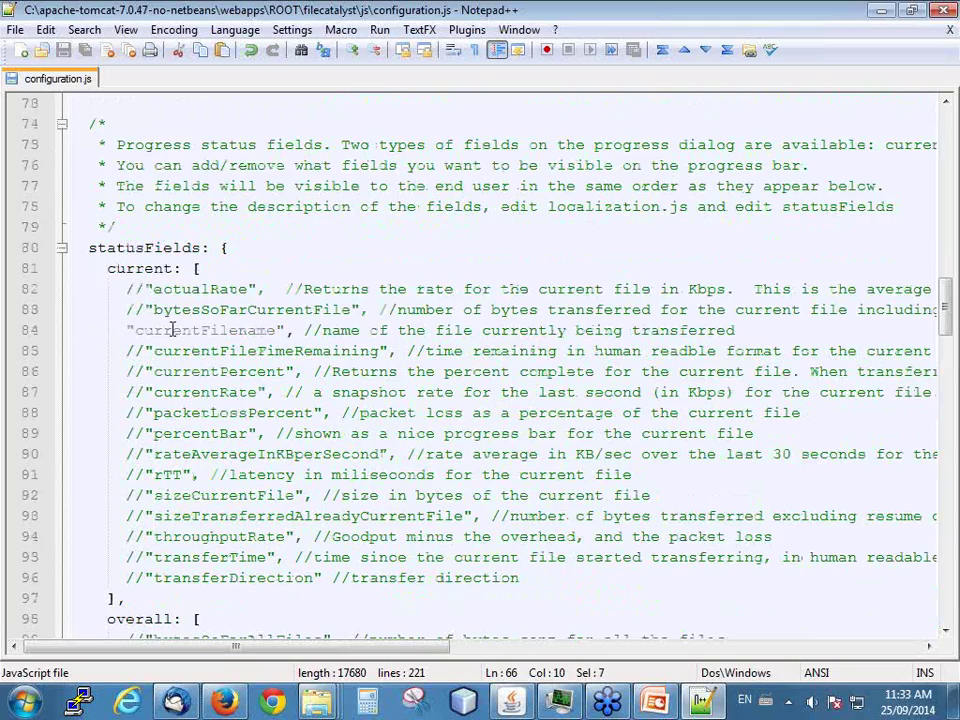
scroll(175, 330, "up", 3)
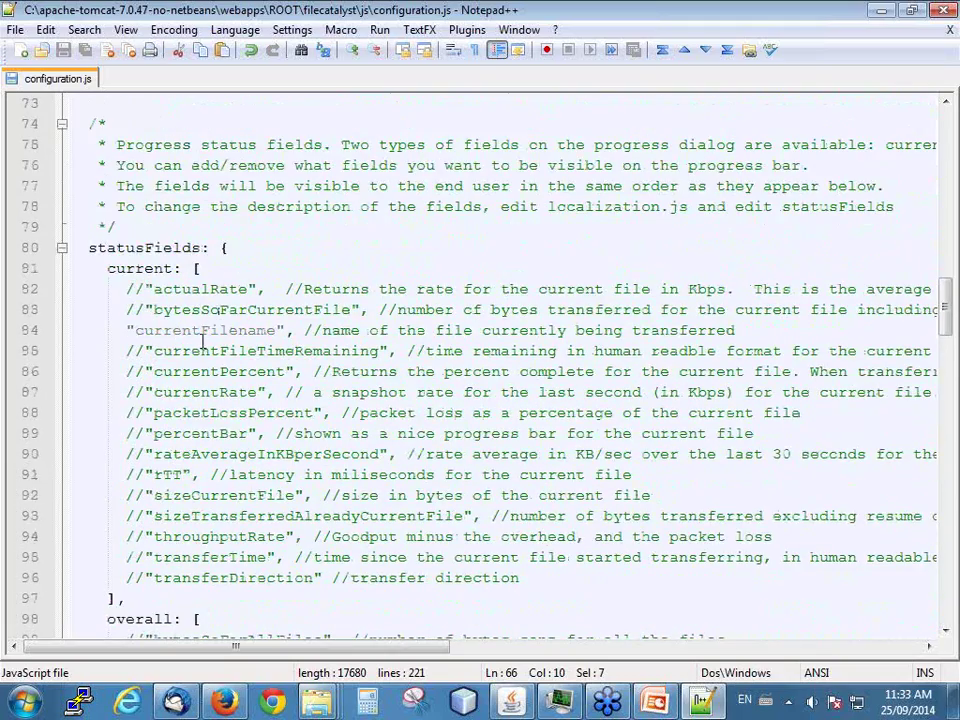
scroll(180, 365, "down", 4)
scroll(179, 371, "down", 1)
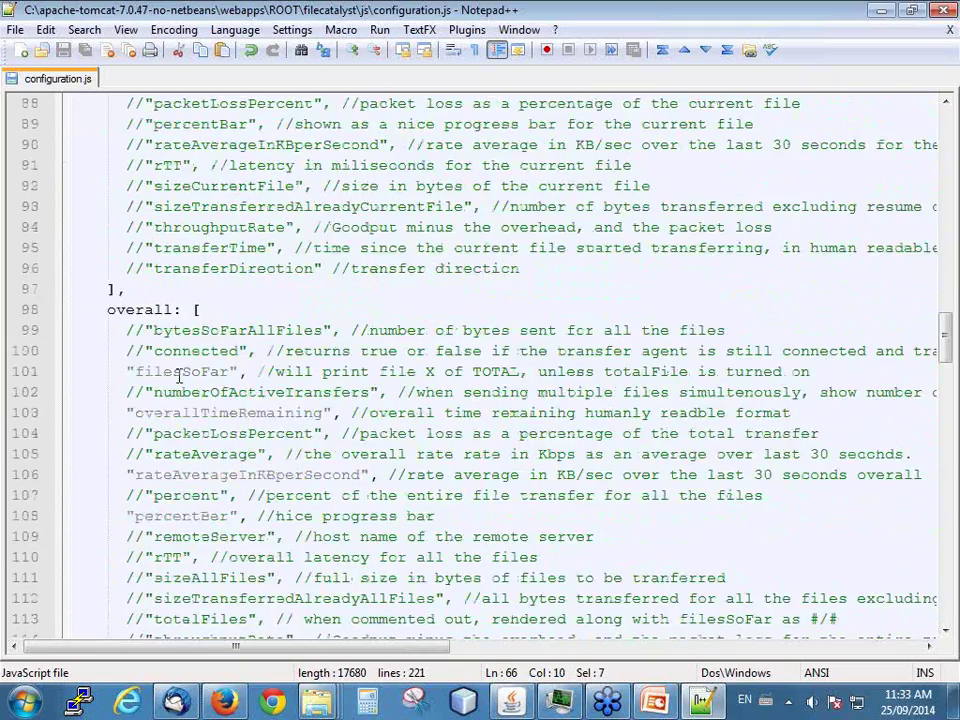
scroll(179, 371, "up", 3)
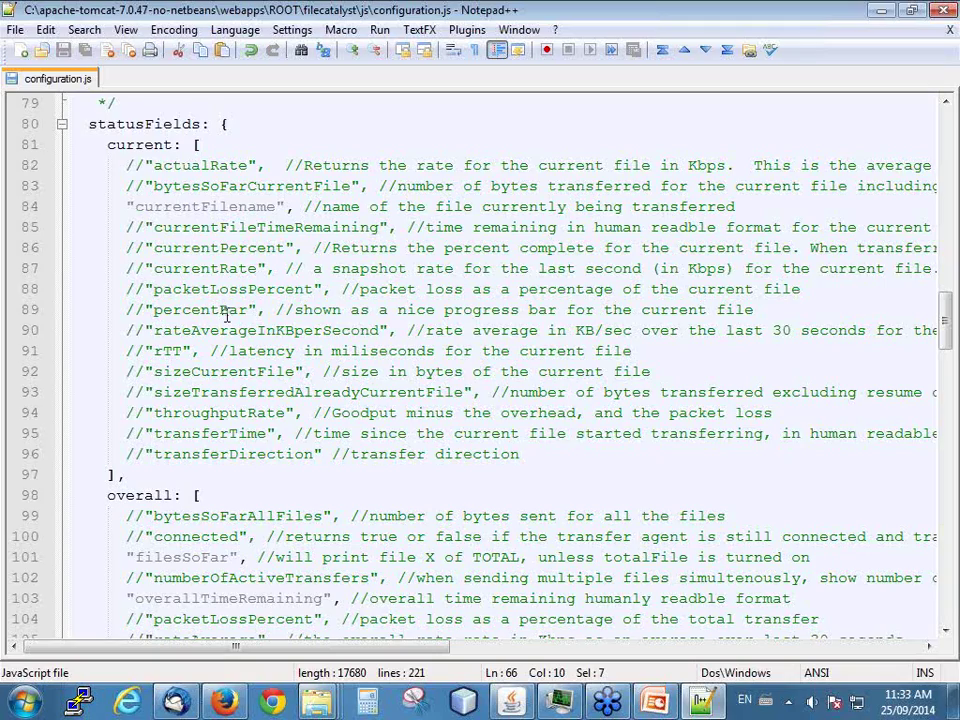
scroll(226, 322, "down", 5)
scroll(228, 326, "down", 7)
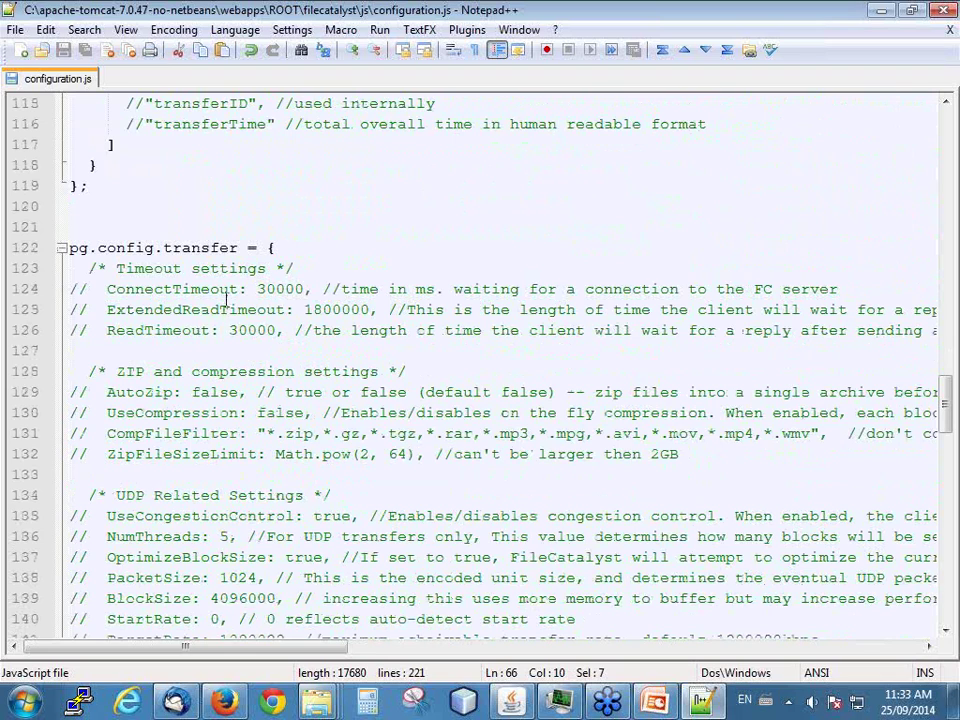
- Highlight the ProgressiveTransfers and VerifyIntegrity transfer settings
scroll(183, 336, "down", 2)
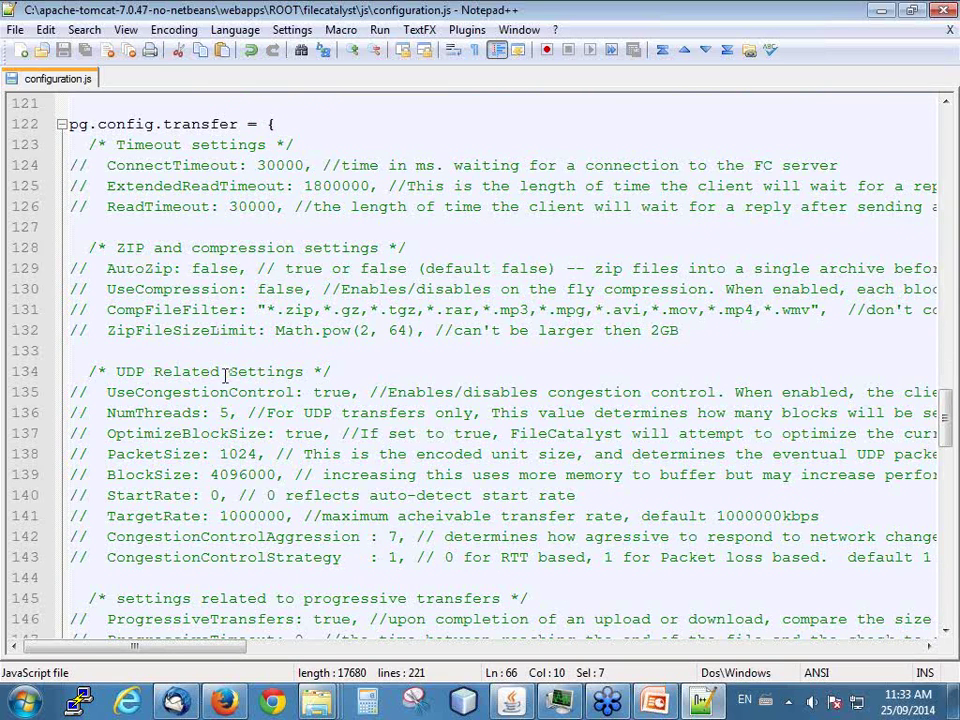
scroll(165, 445, "down", 2)
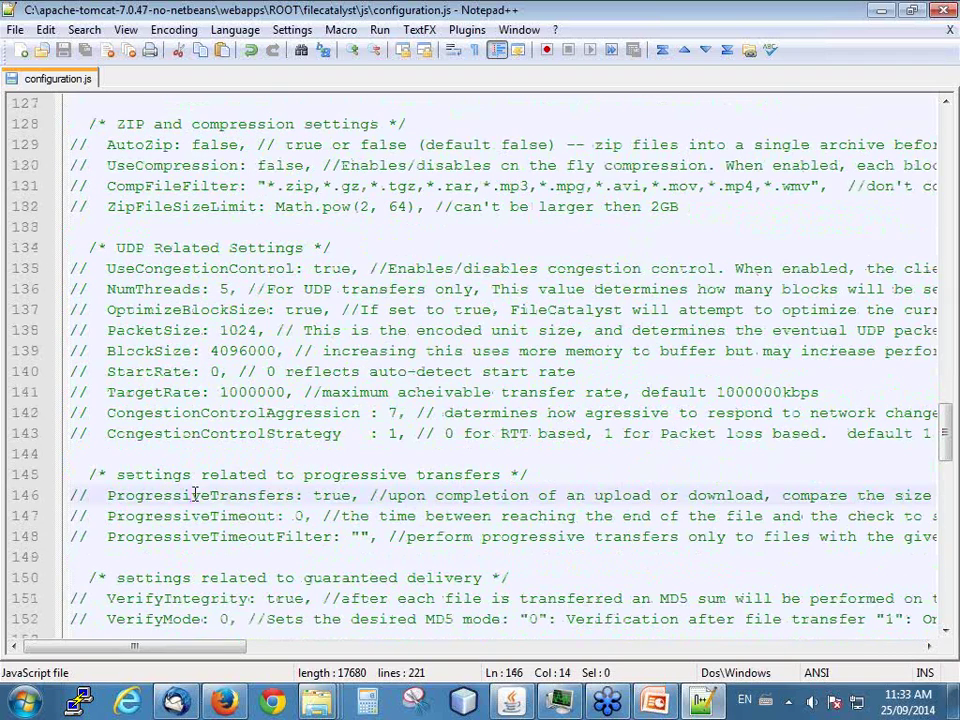
double_click(201, 494)
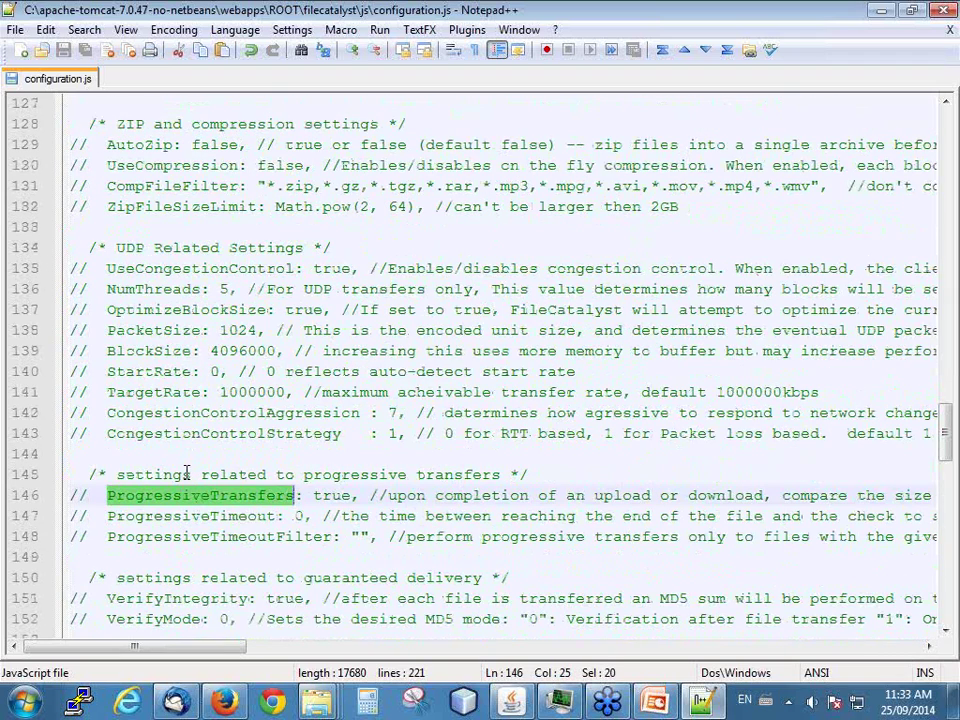
scroll(176, 520, "down", 1)
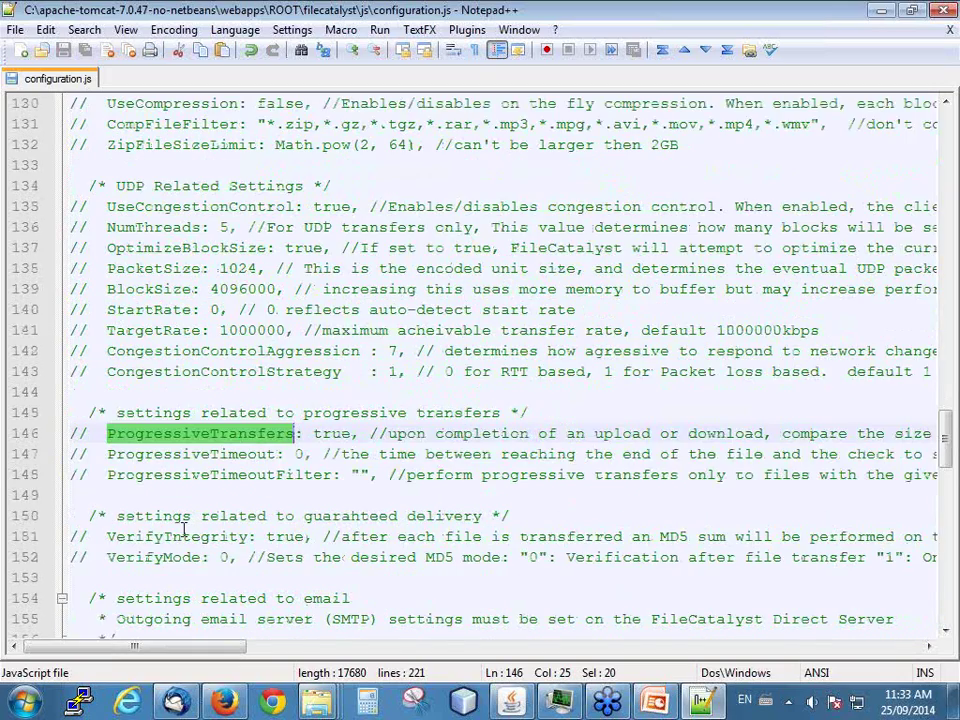
scroll(176, 541, "down", 1)
double_click(180, 477)
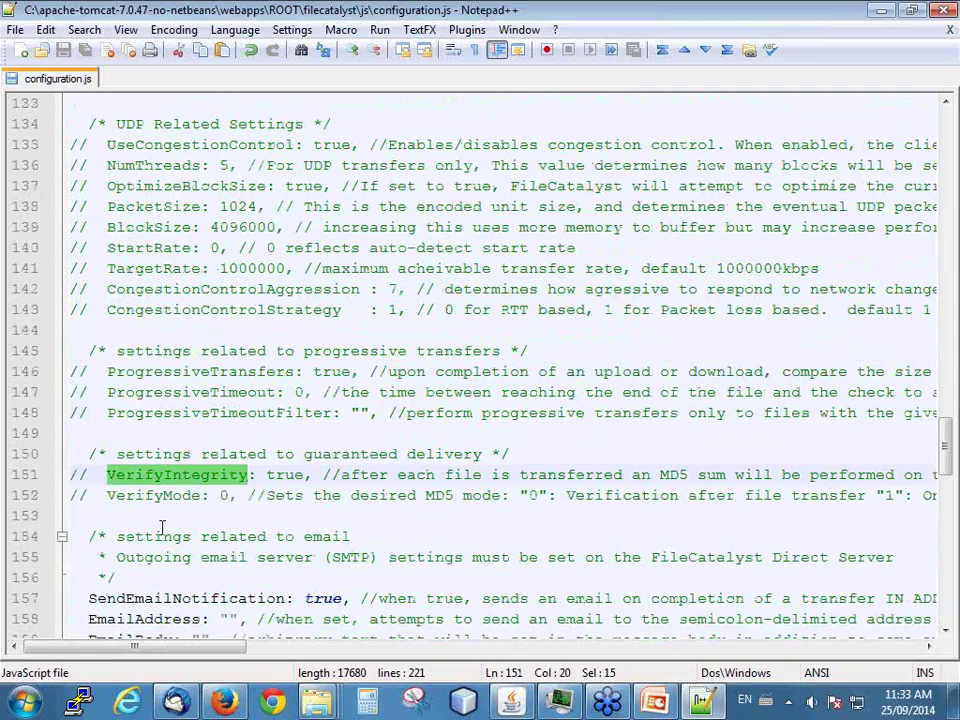
- Highlight SendEmailNotification, then scroll past AutoResume to highlight IncrementalMode
scroll(161, 527, "down", 2)
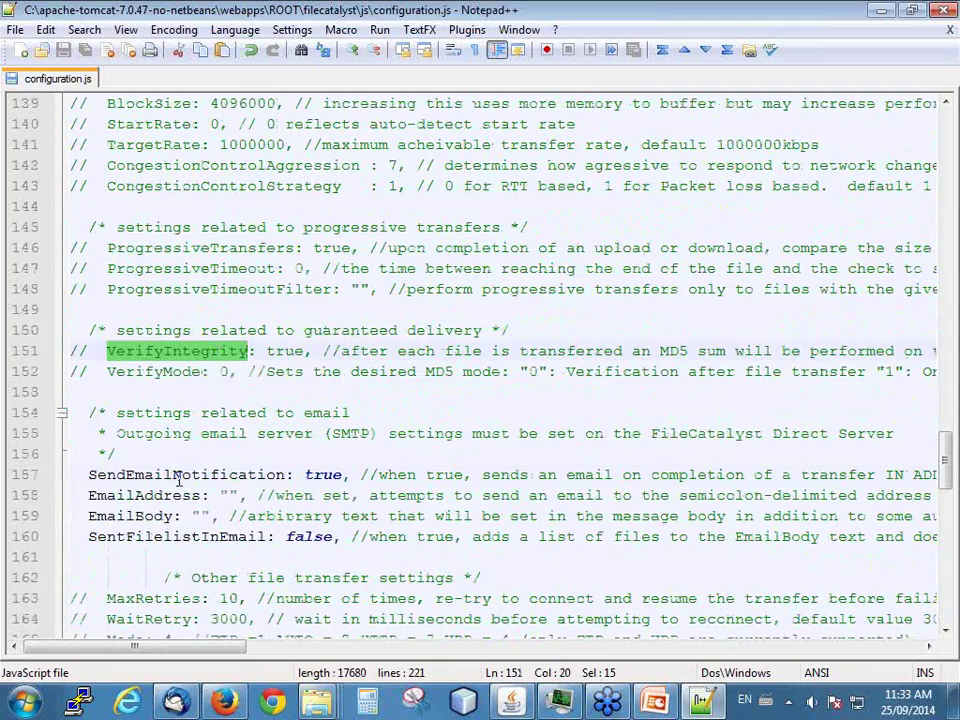
double_click(173, 477)
scroll(140, 505, "down", 2)
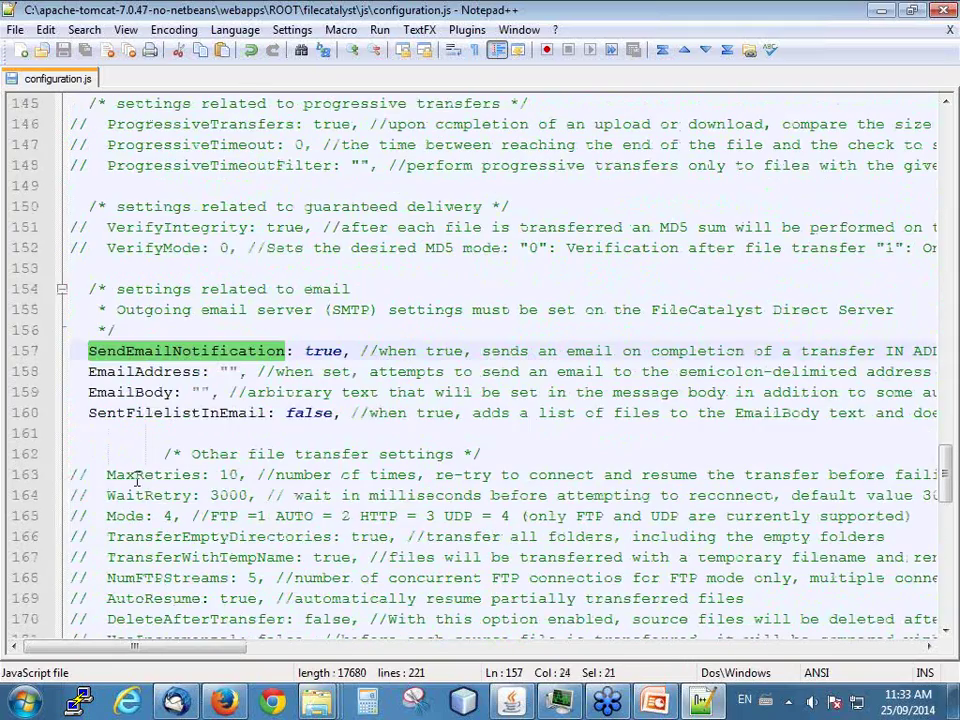
scroll(110, 458, "down", 1)
scroll(152, 433, "down", 1)
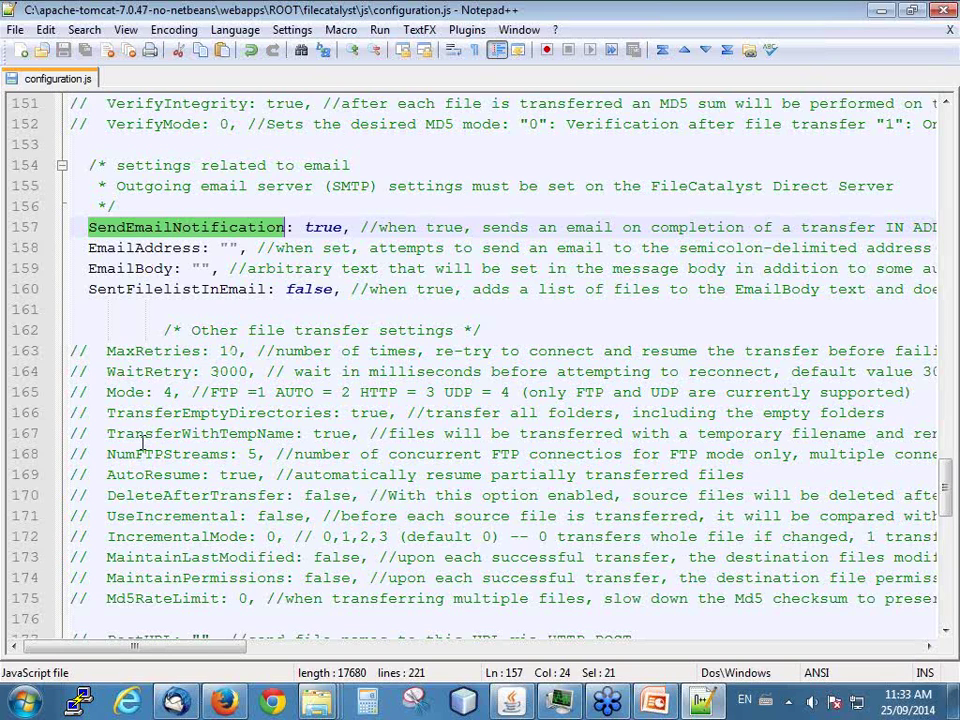
scroll(134, 470, "down", 1)
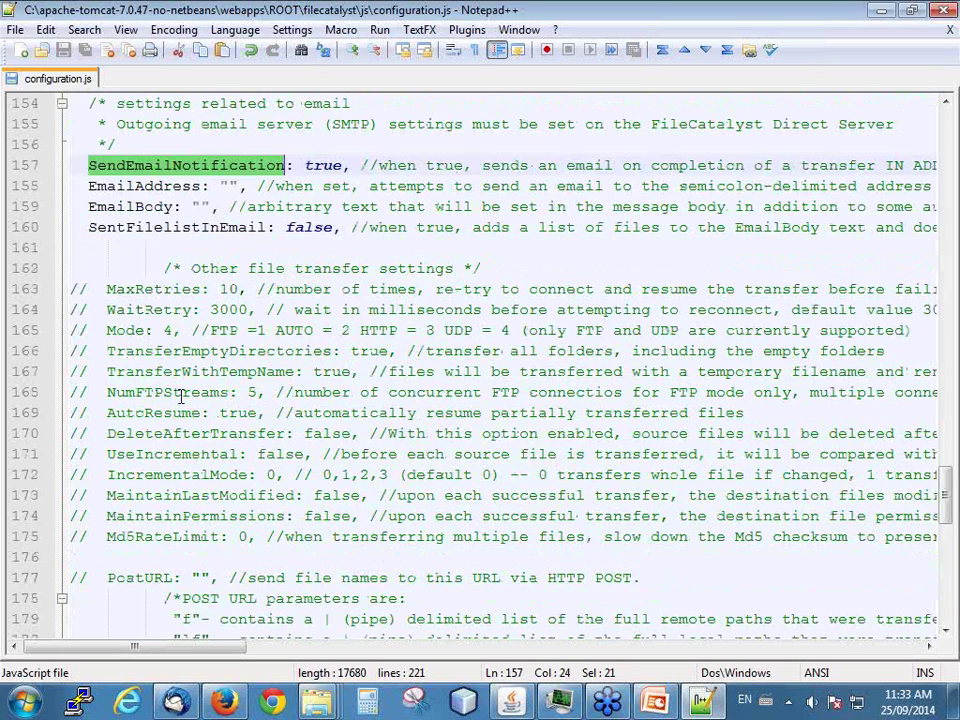
left_click(157, 414)
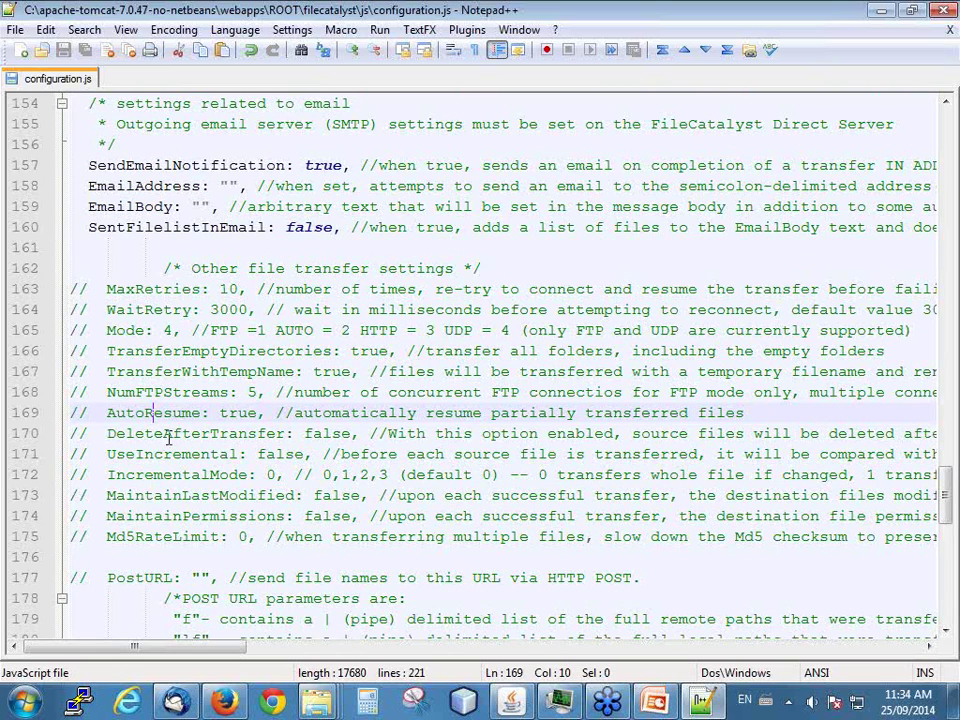
double_click(210, 475)
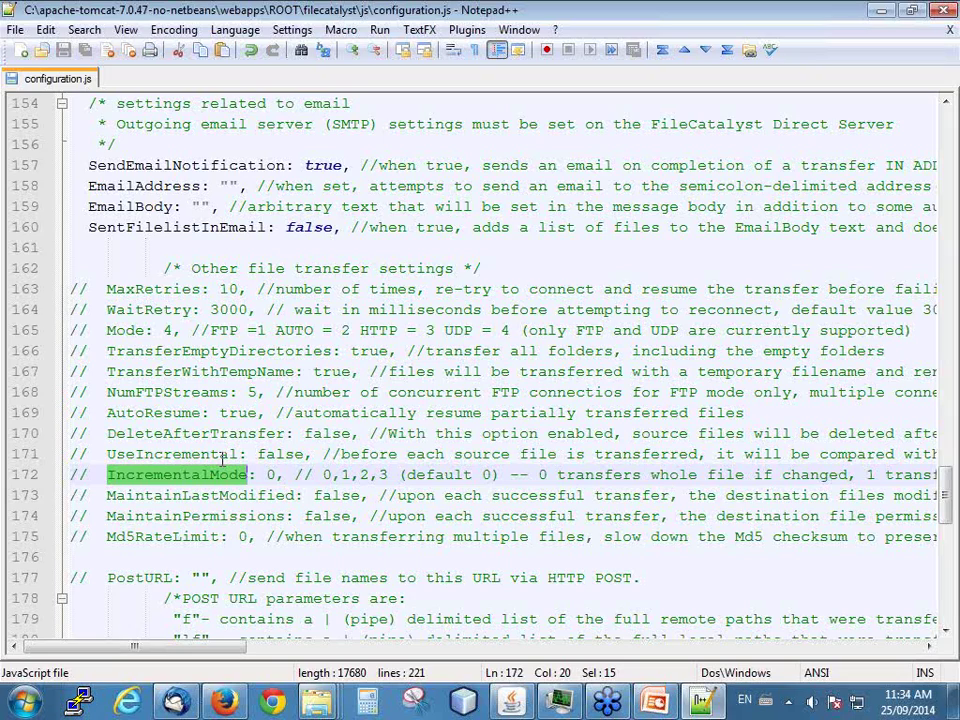
- Scroll through configuration.js, highlighting the PostURL and SendEmailNotification settings
scroll(195, 435, "down", 2)
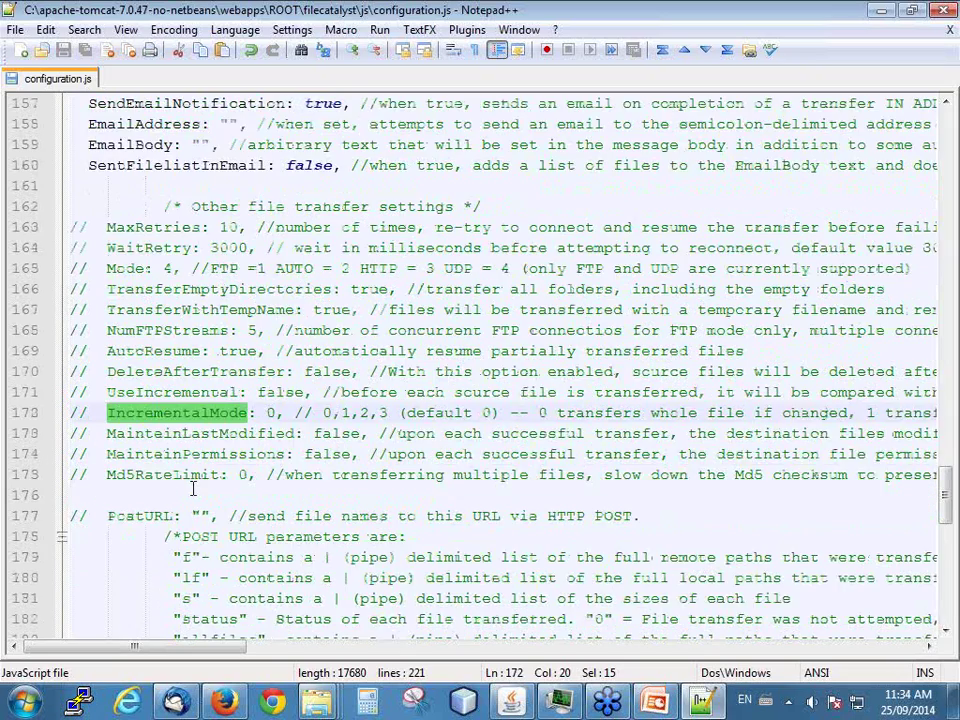
double_click(146, 456)
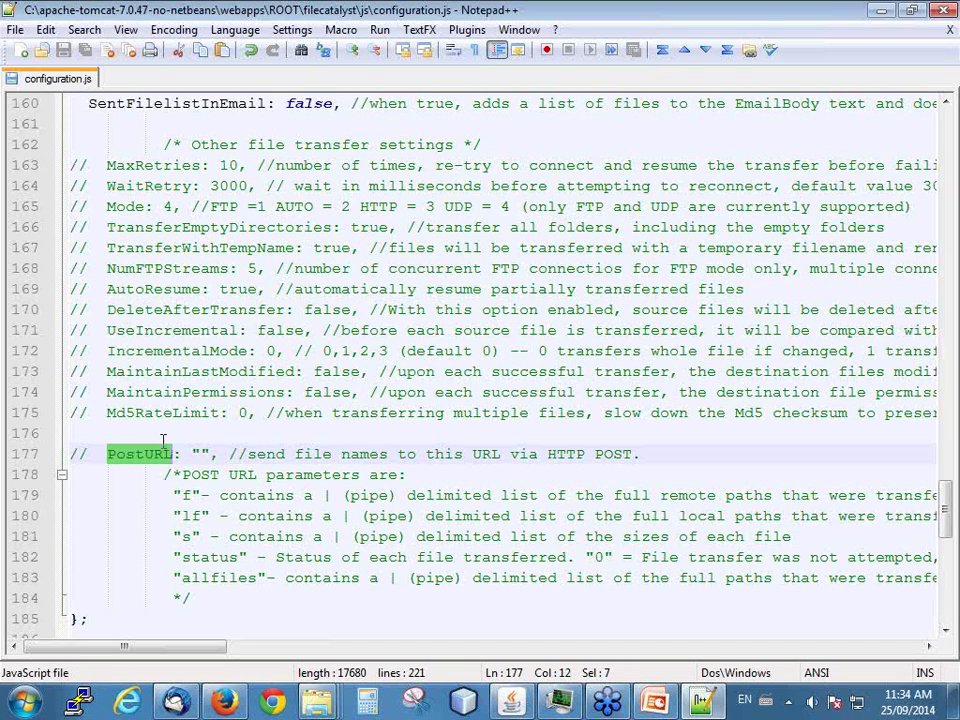
scroll(197, 436, "down", 2)
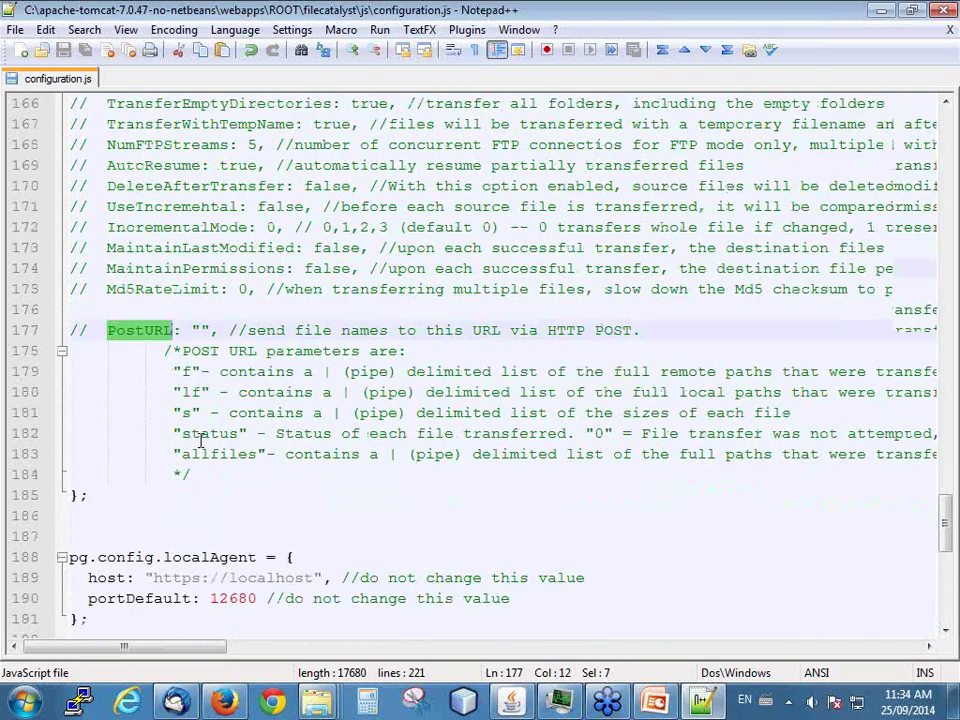
scroll(200, 440, "down", 6)
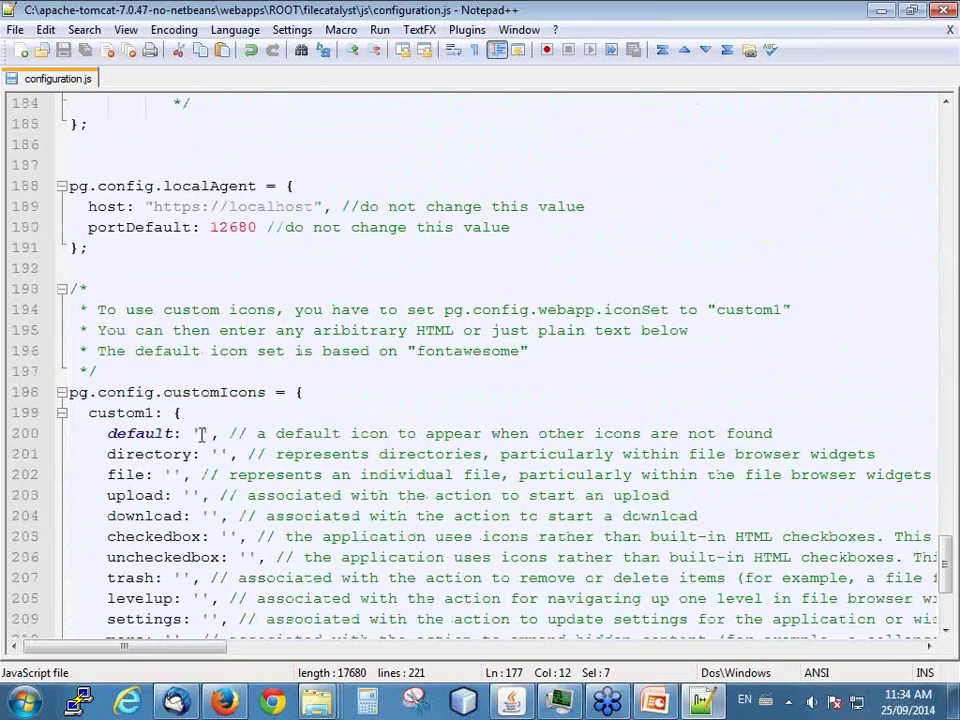
scroll(190, 433, "down", 2)
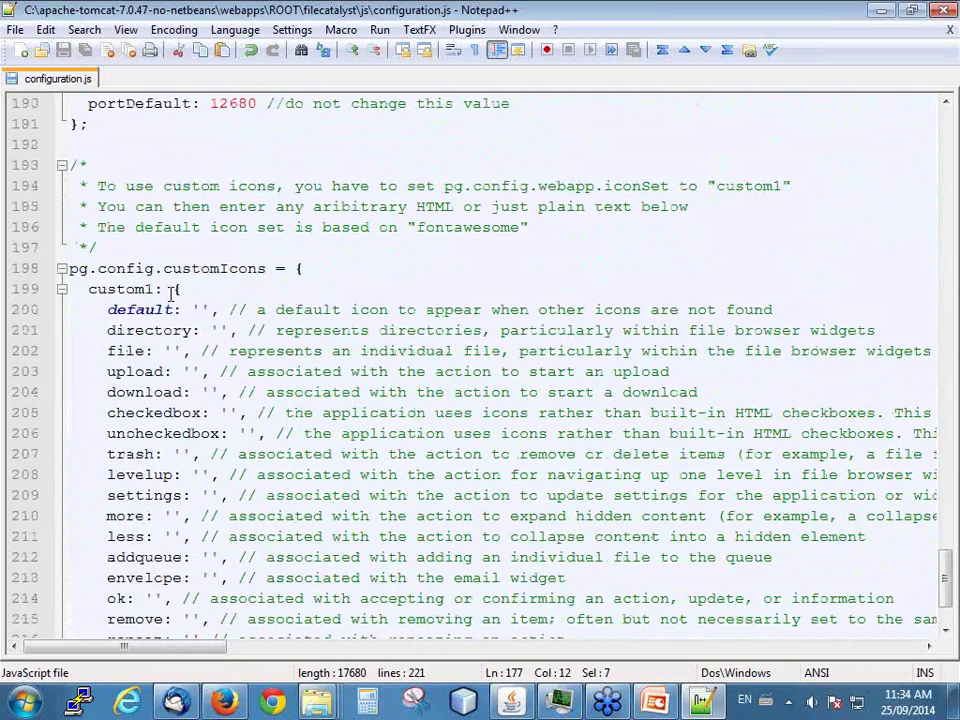
scroll(171, 289, "down", 2)
scroll(152, 344, "up", 3)
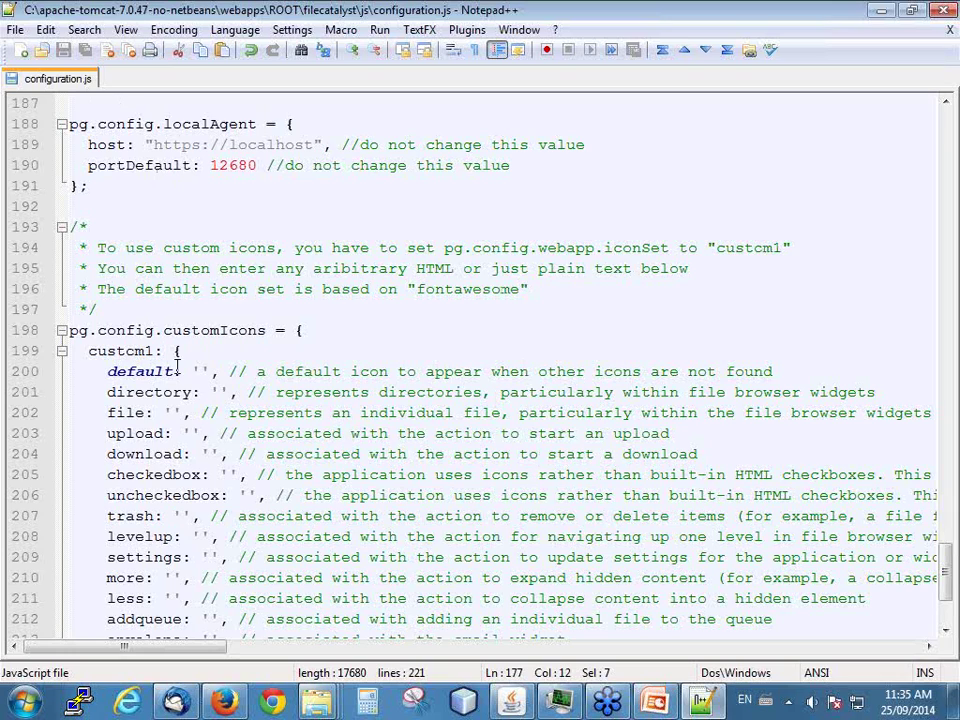
scroll(298, 373, "up", 12)
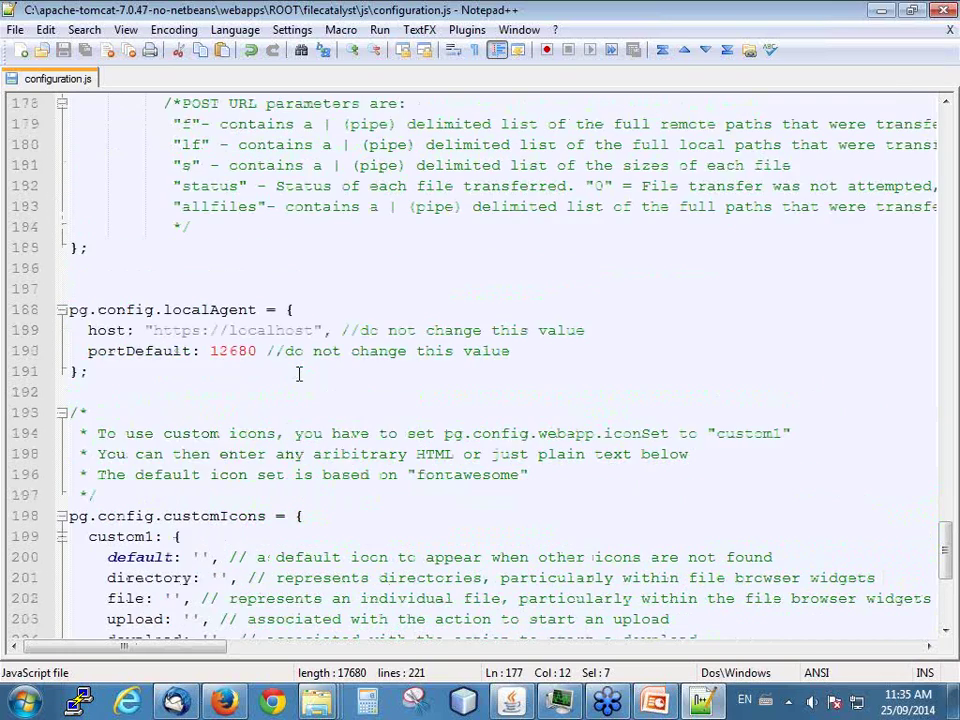
scroll(240, 398, "up", 2)
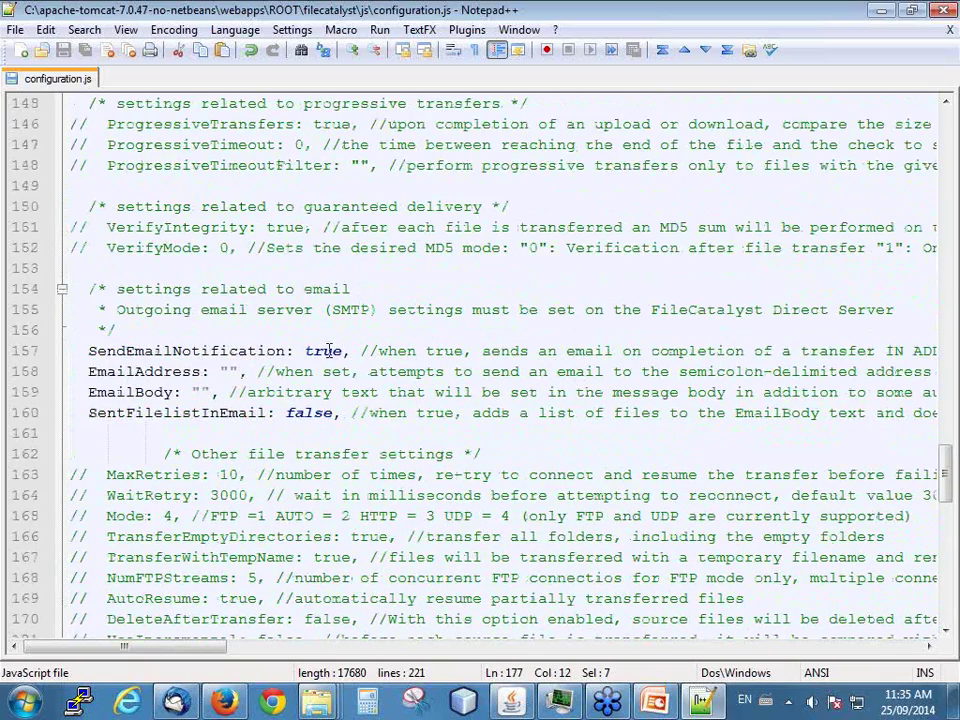
scroll(295, 351, "up", 2)
scroll(218, 346, "down", 2)
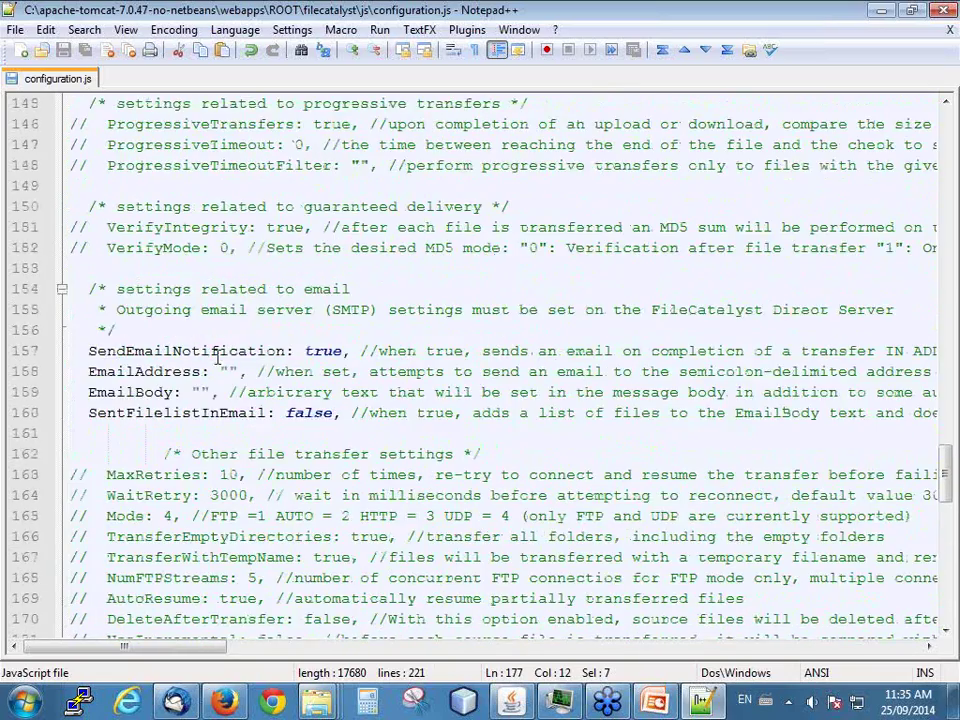
double_click(162, 350)
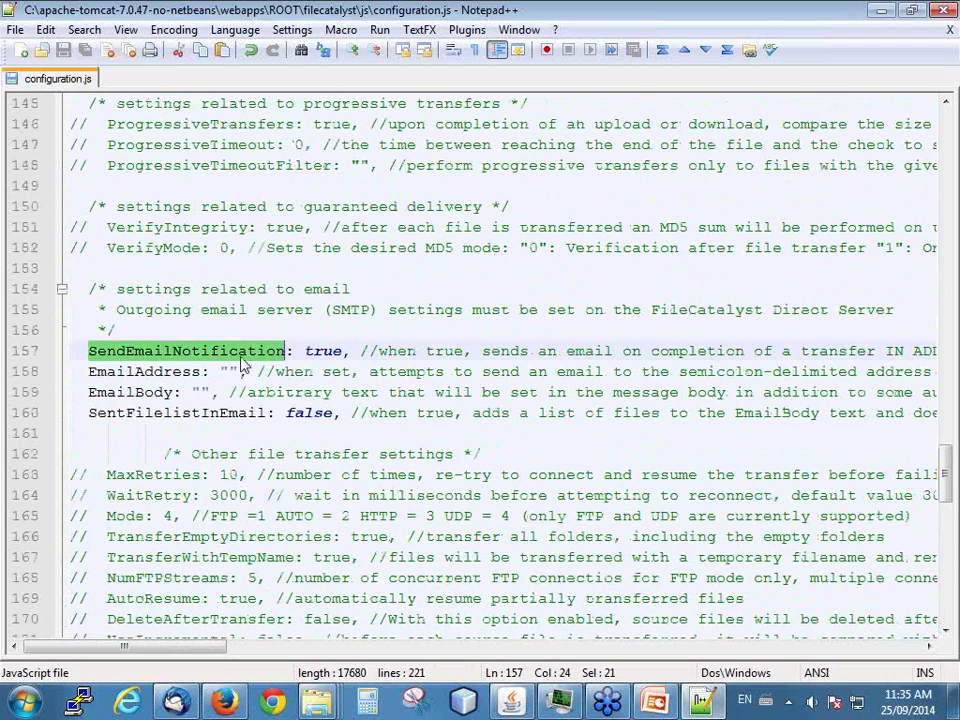
- Enter the recipient's e-mail address, EmailBody 'here are new files!', and SentFilelistInEmail true
left_click(150, 371)
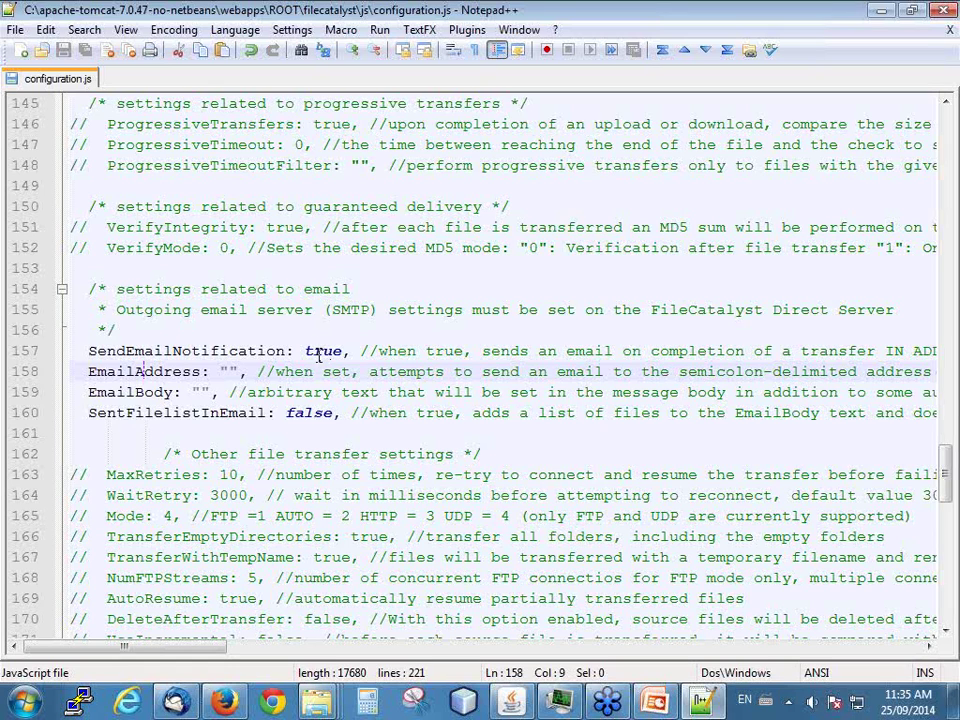
double_click(321, 351)
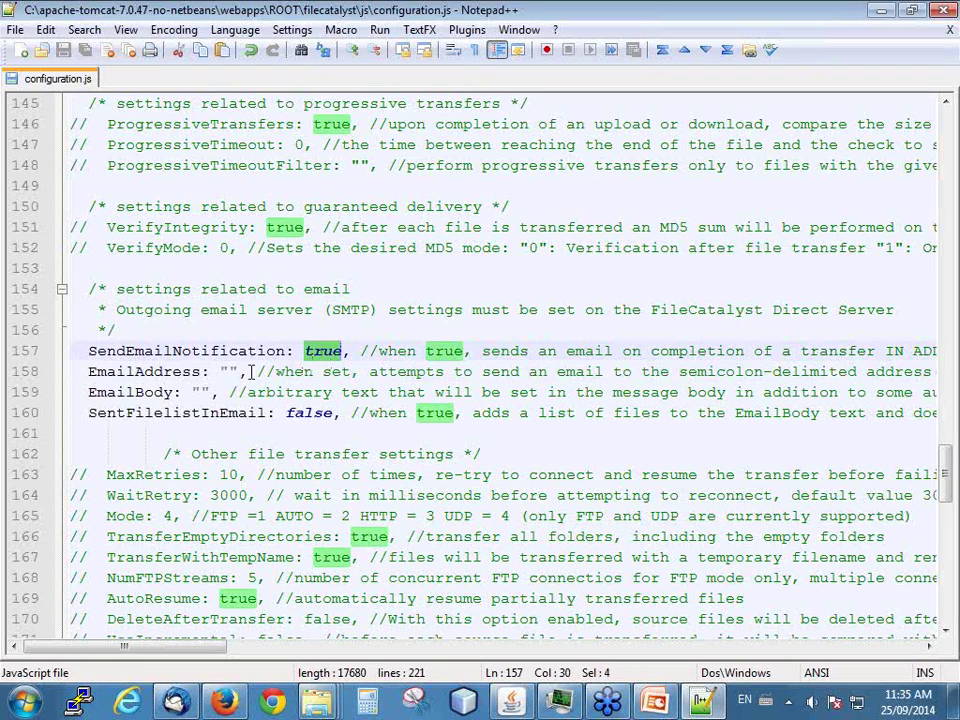
triple_click(317, 353)
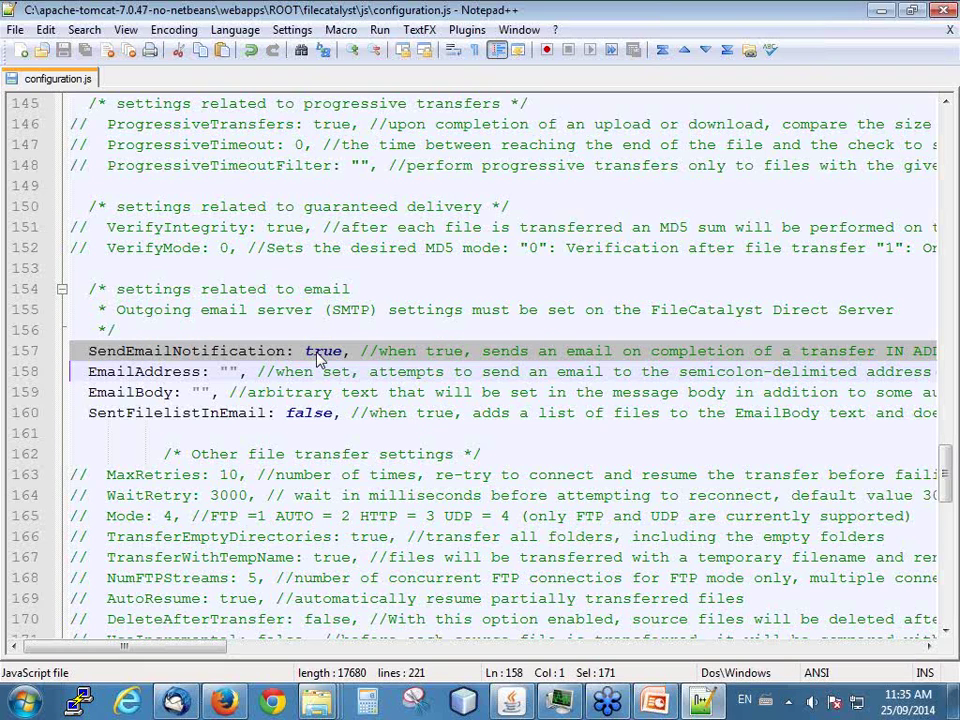
left_click(230, 371)
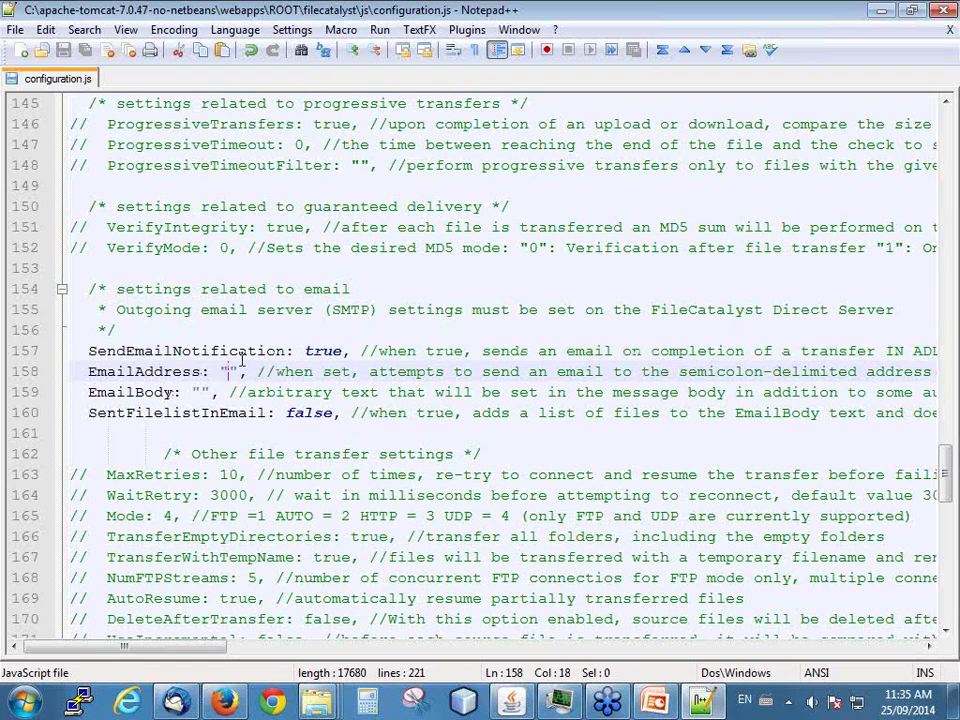
type("john@filecatalyst.demo")
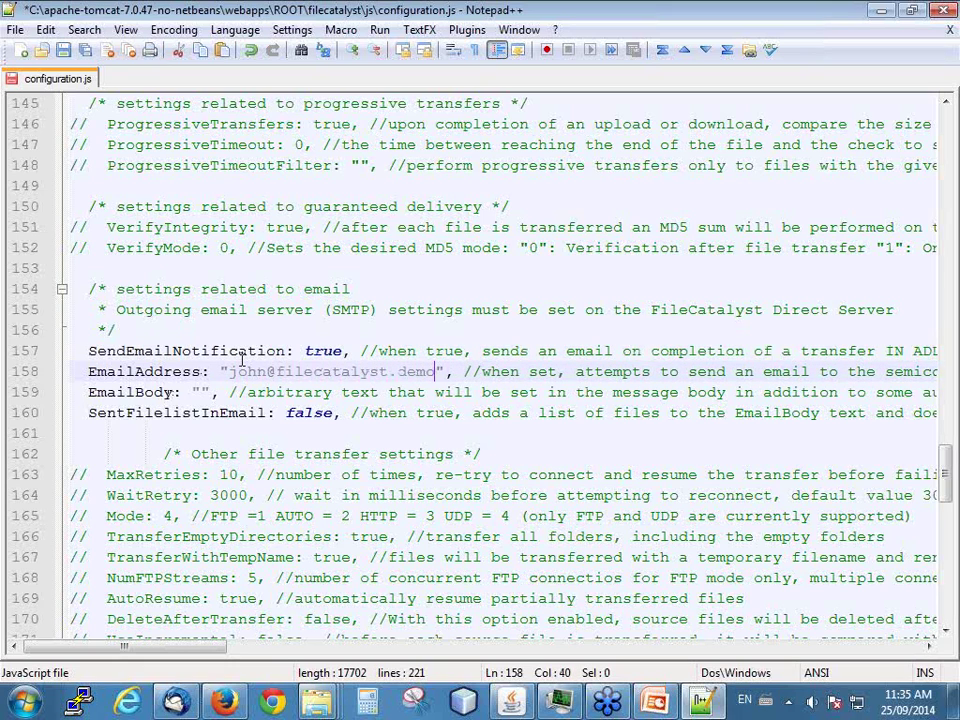
left_click(201, 392)
type("here are new files")
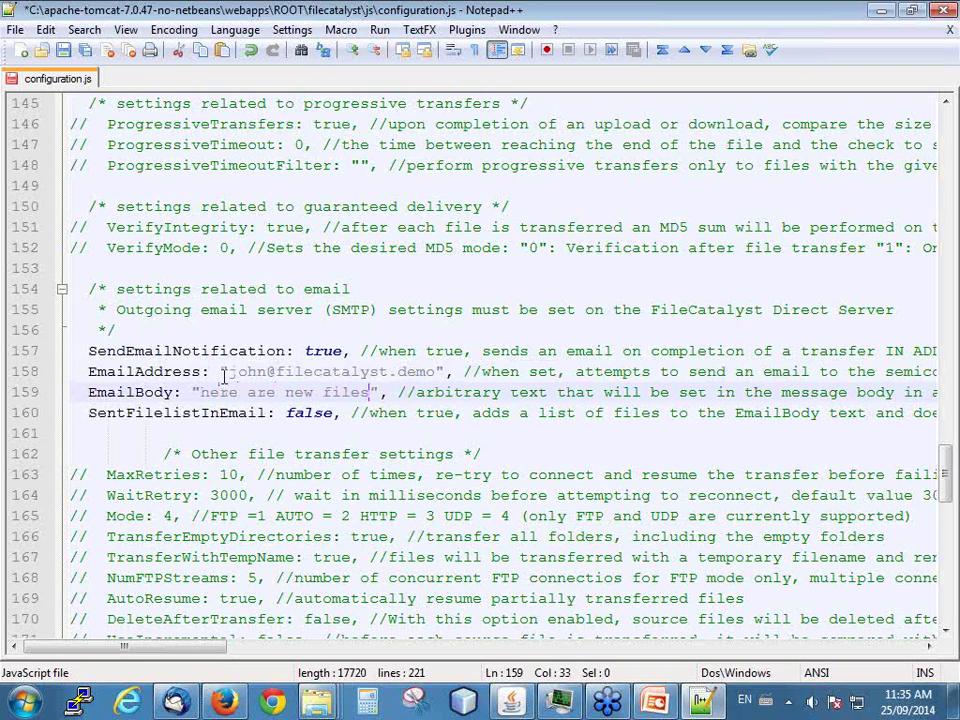
type("!")
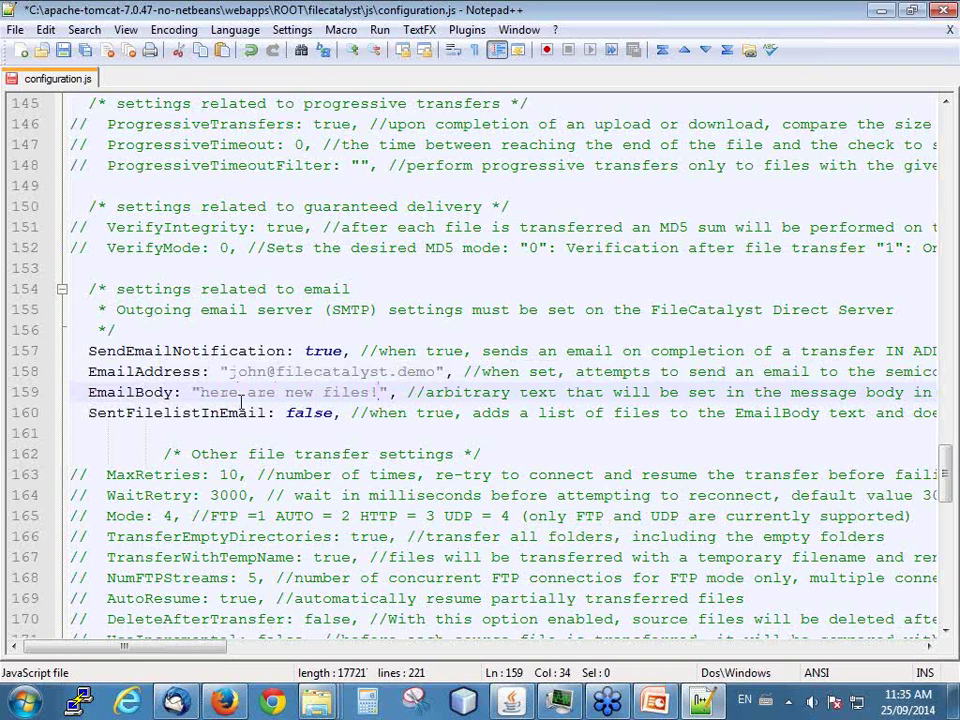
double_click(292, 411)
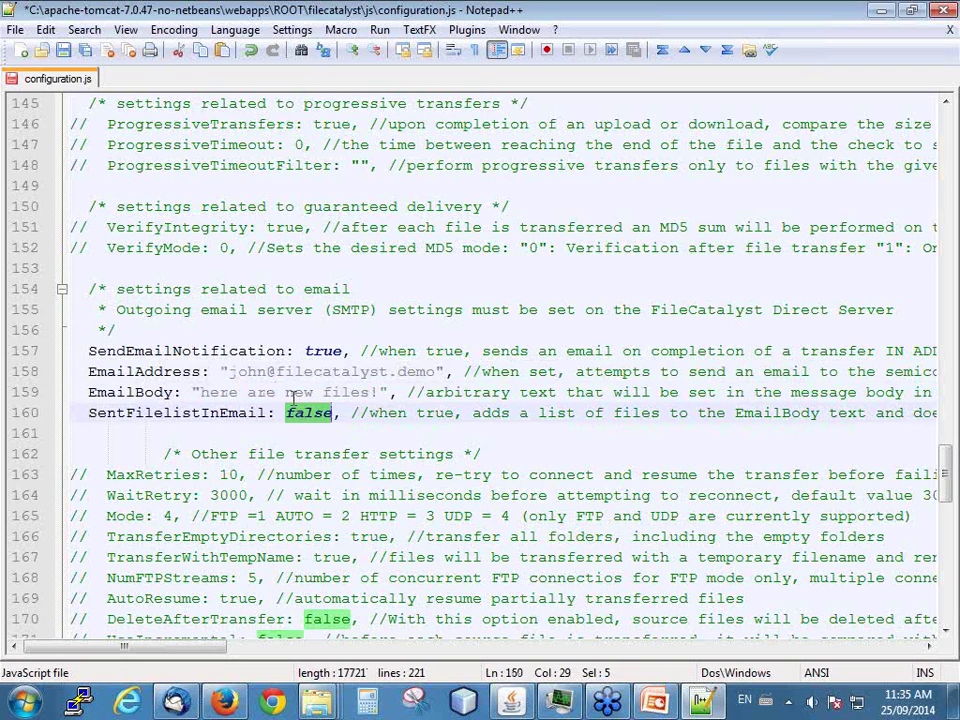
type("true")
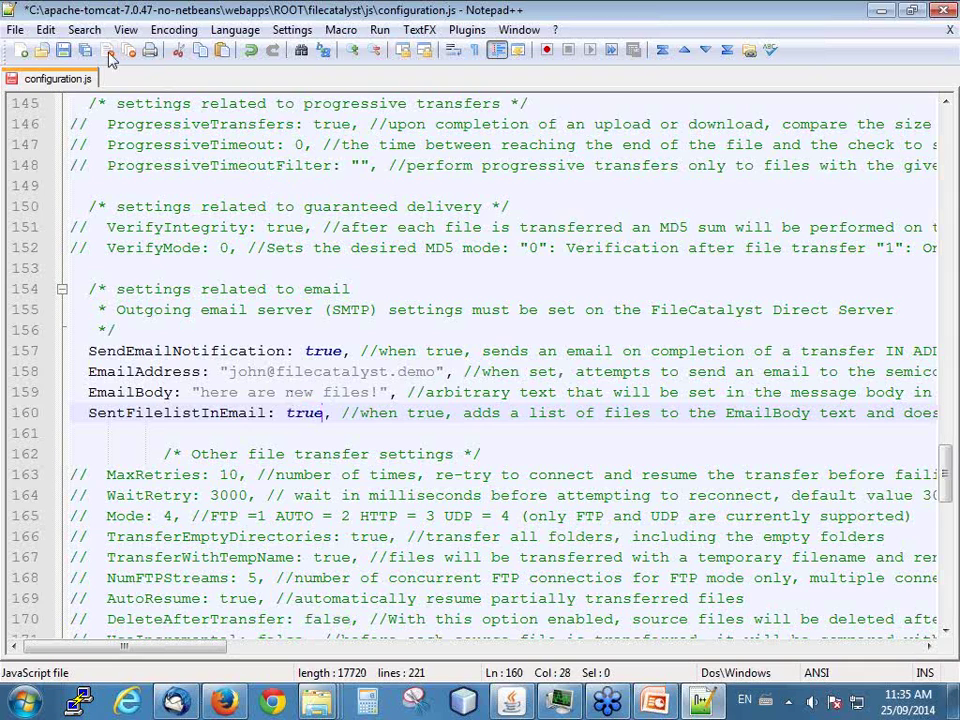
- Save configuration.js and return Firefox to the FileCatalyst start page
left_click(63, 50)
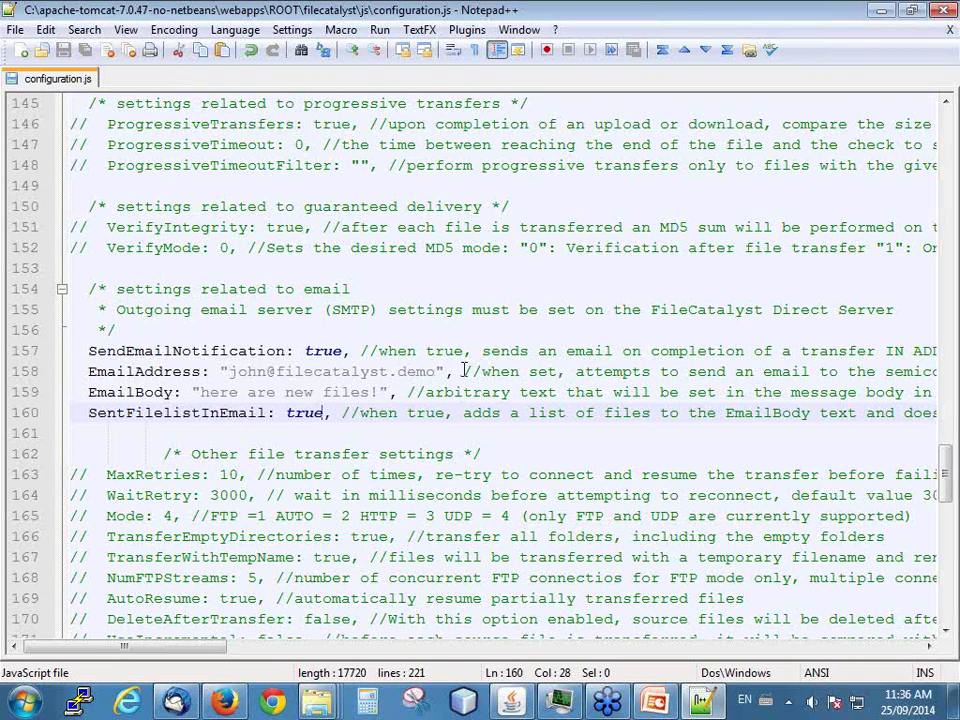
left_click(878, 12)
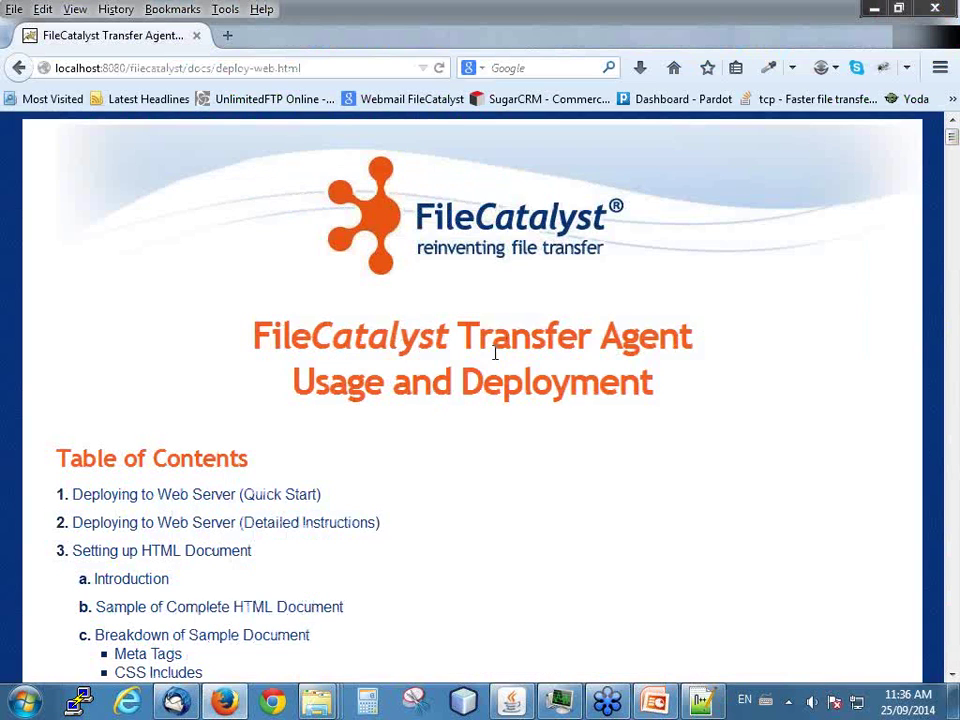
left_click(18, 67)
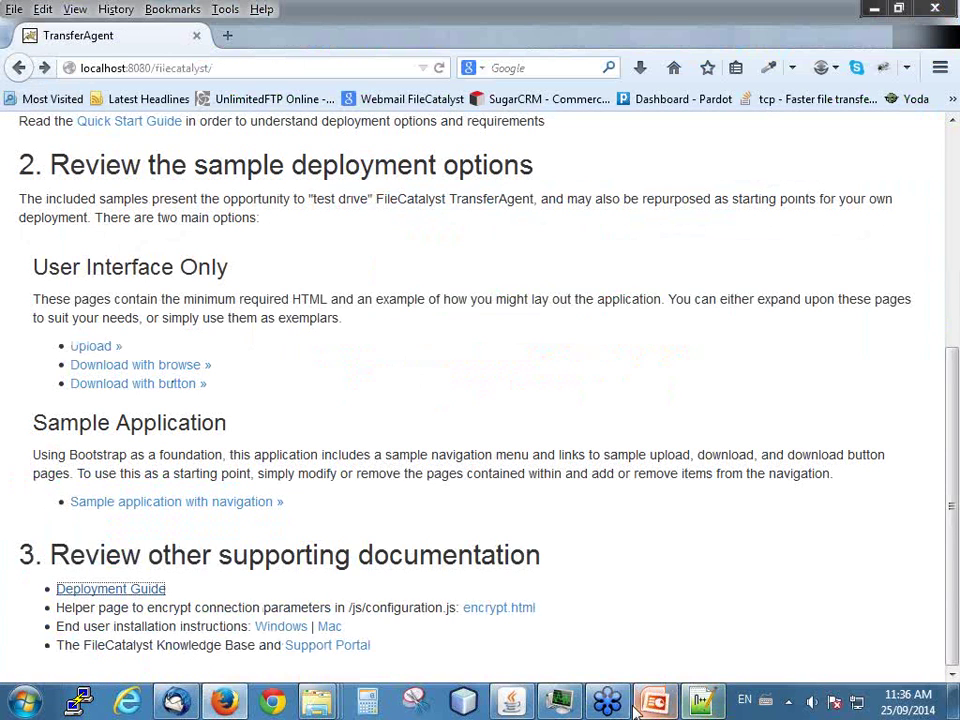
- In Explorer, go up to the filecatalyst folder and bring up the context menu for upload.html
left_click(874, 9)
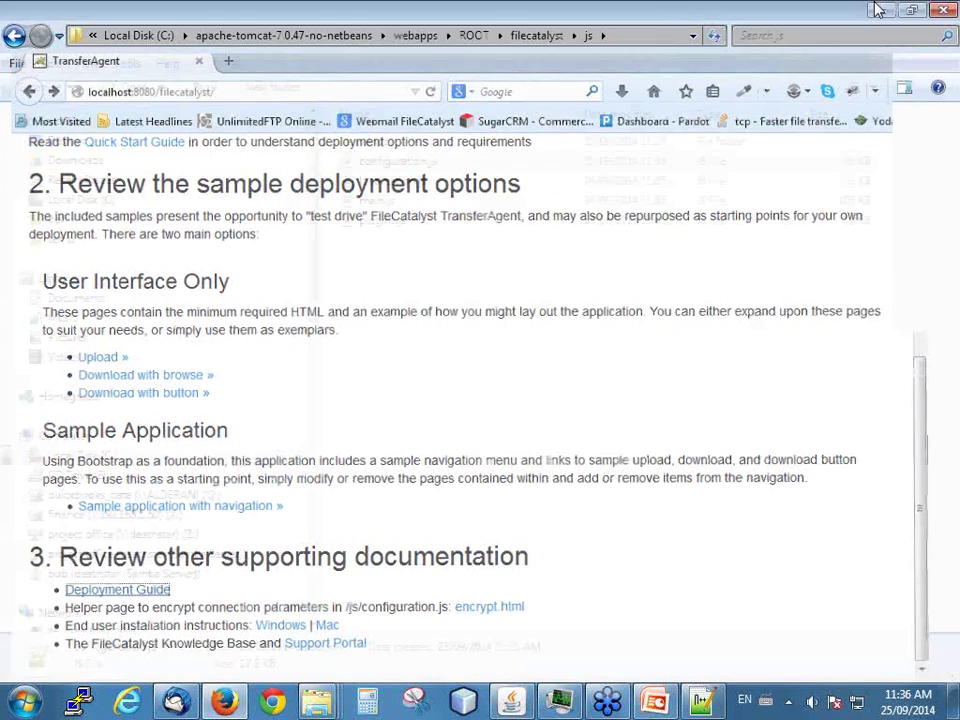
left_click(528, 37)
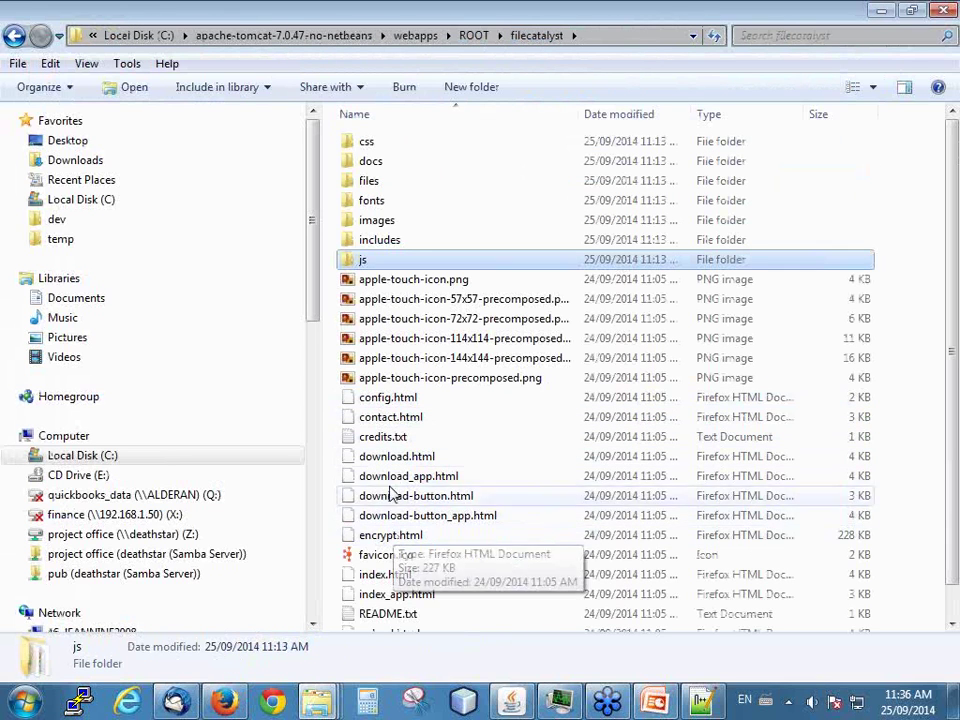
scroll(386, 545, "down", 1)
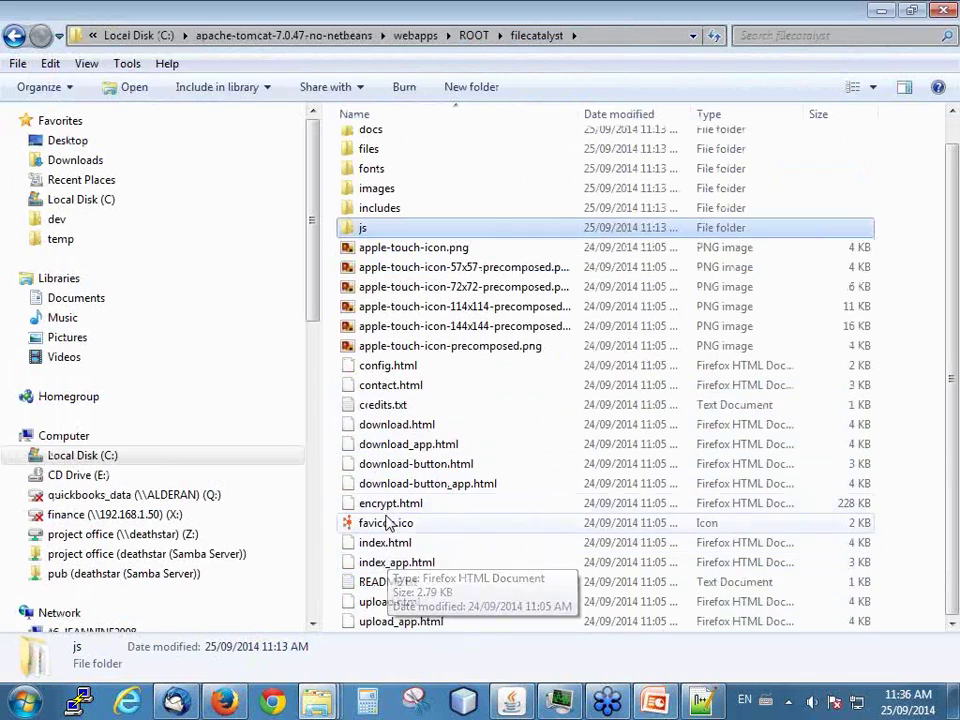
left_click(380, 602)
right_click(388, 603)
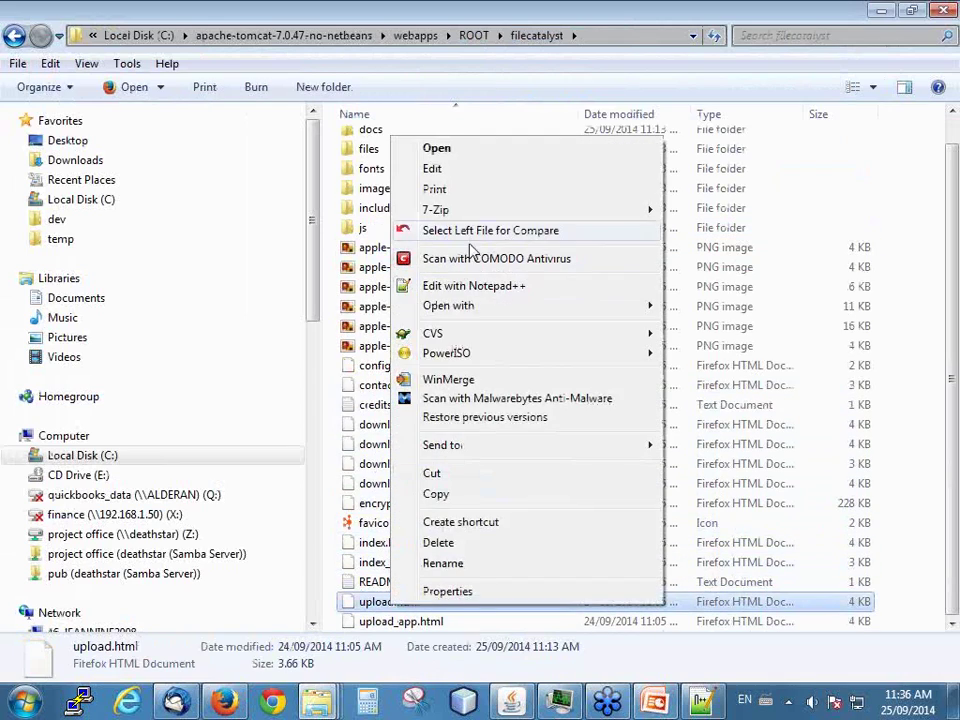
- Open upload.html in Notepad++, add class="hide" to the localFiles-email div on line 54, and save
left_click(487, 285)
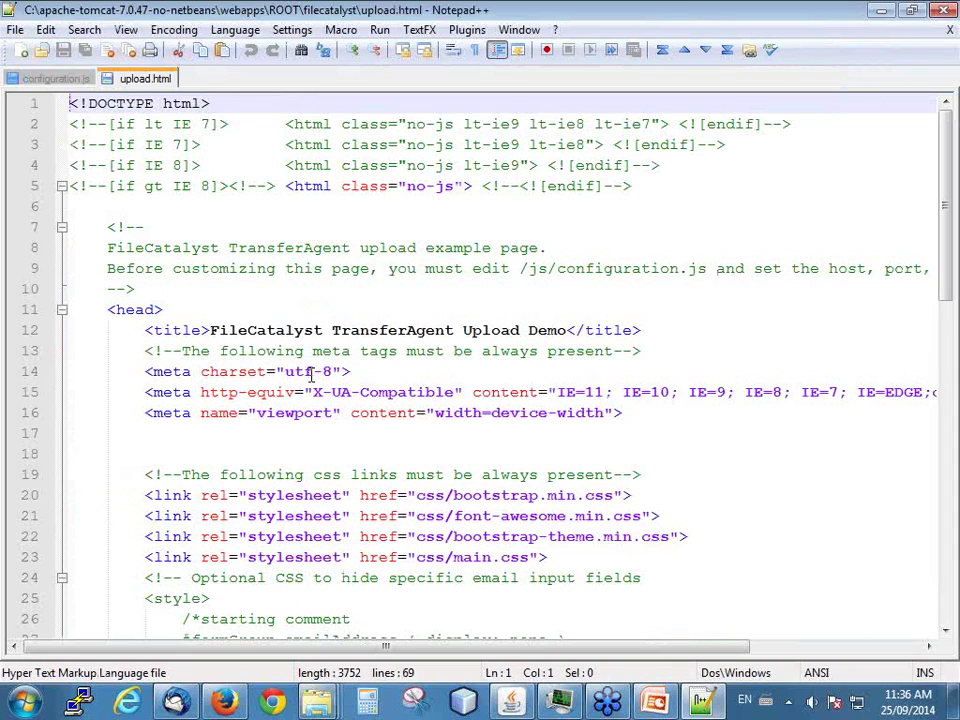
scroll(311, 374, "down", 3)
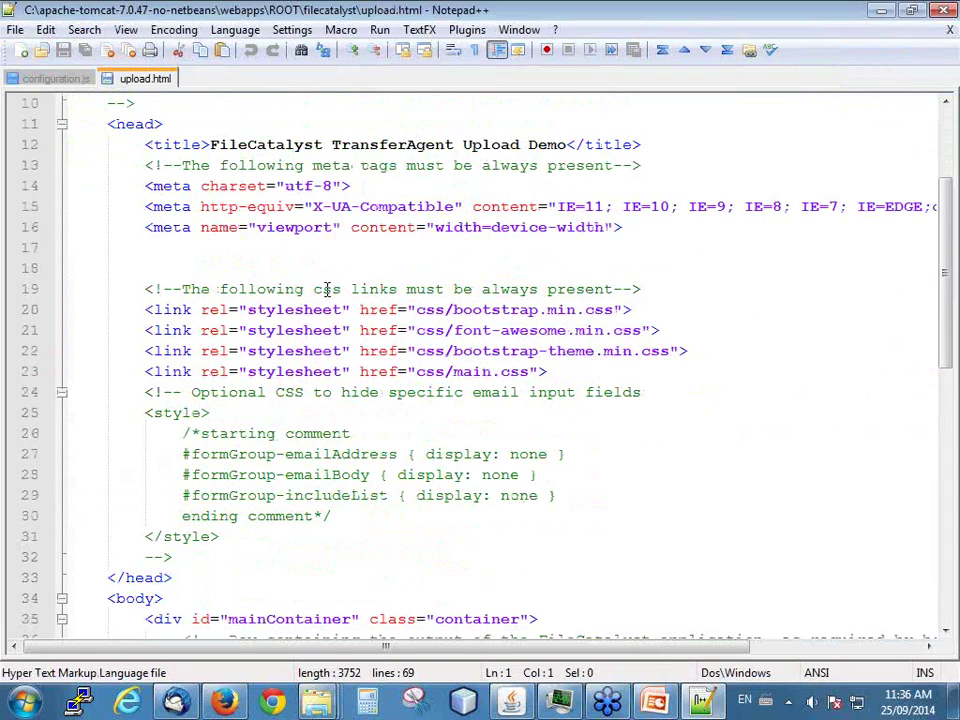
scroll(325, 300, "down", 1)
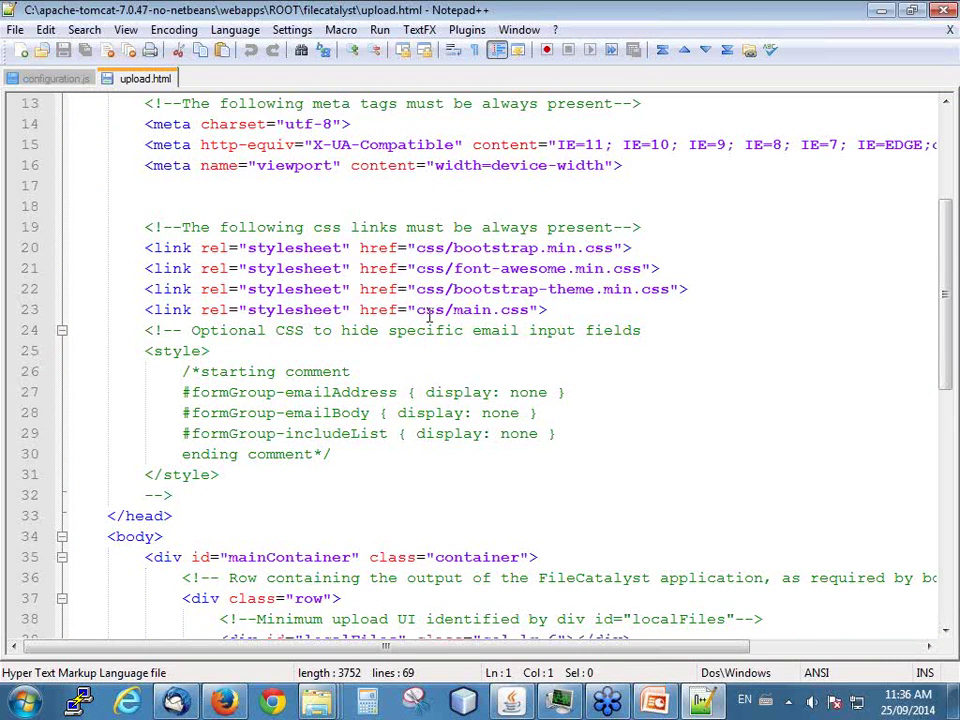
scroll(430, 316, "down", 3)
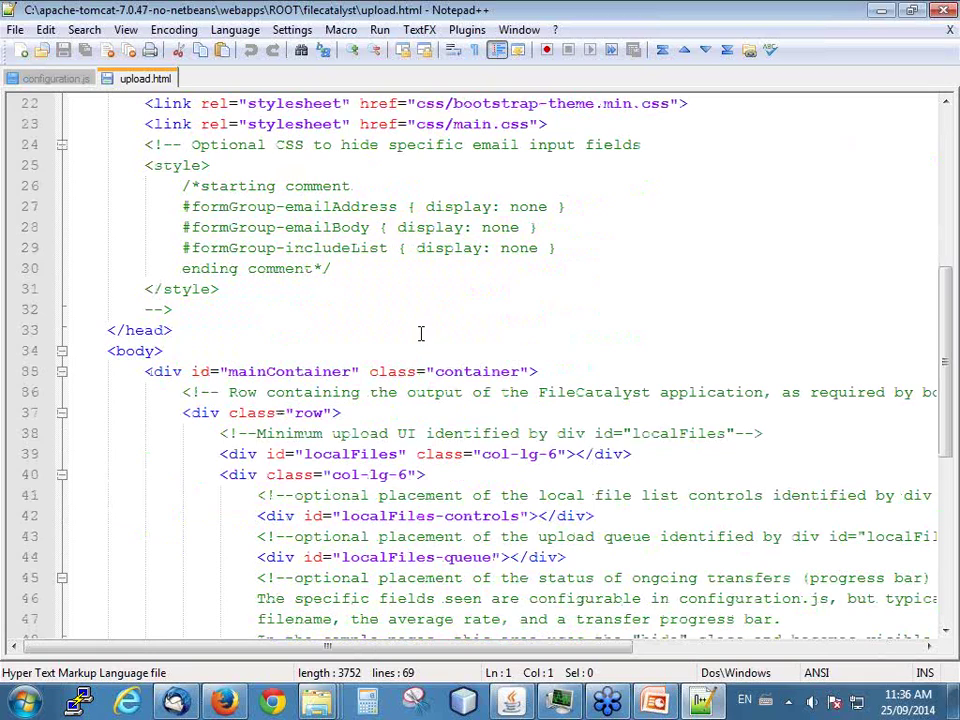
scroll(417, 338, "down", 5)
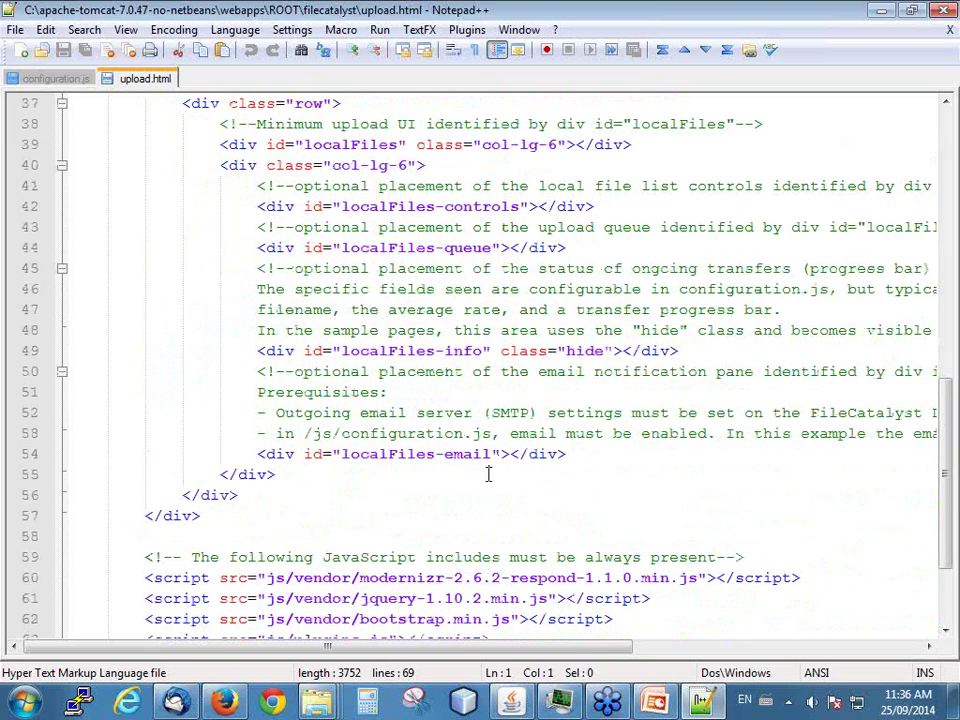
left_click(500, 455)
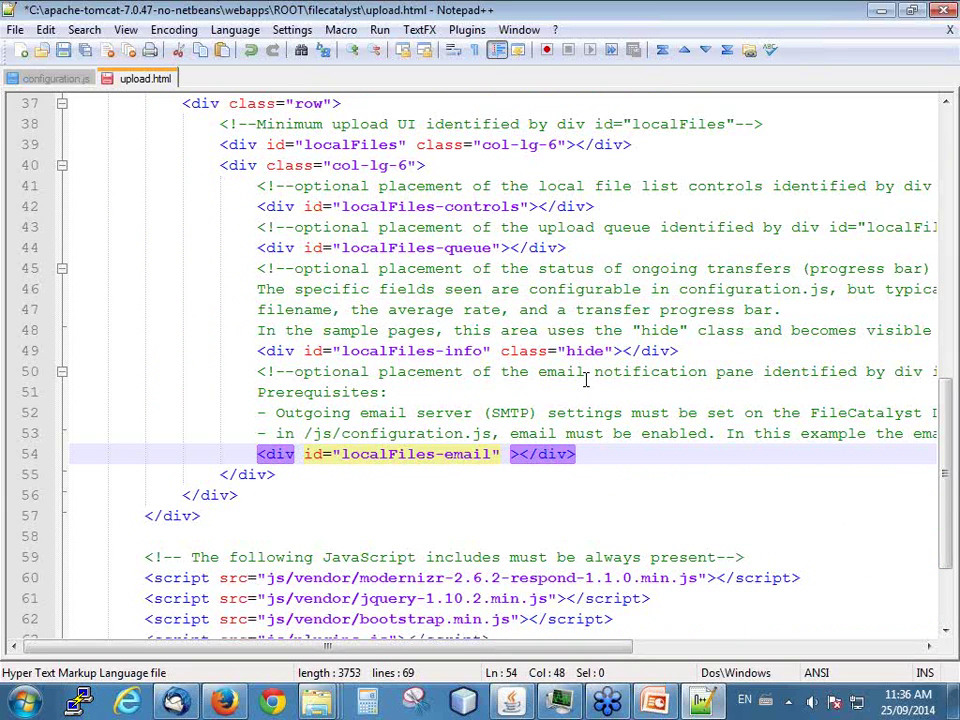
type("class")
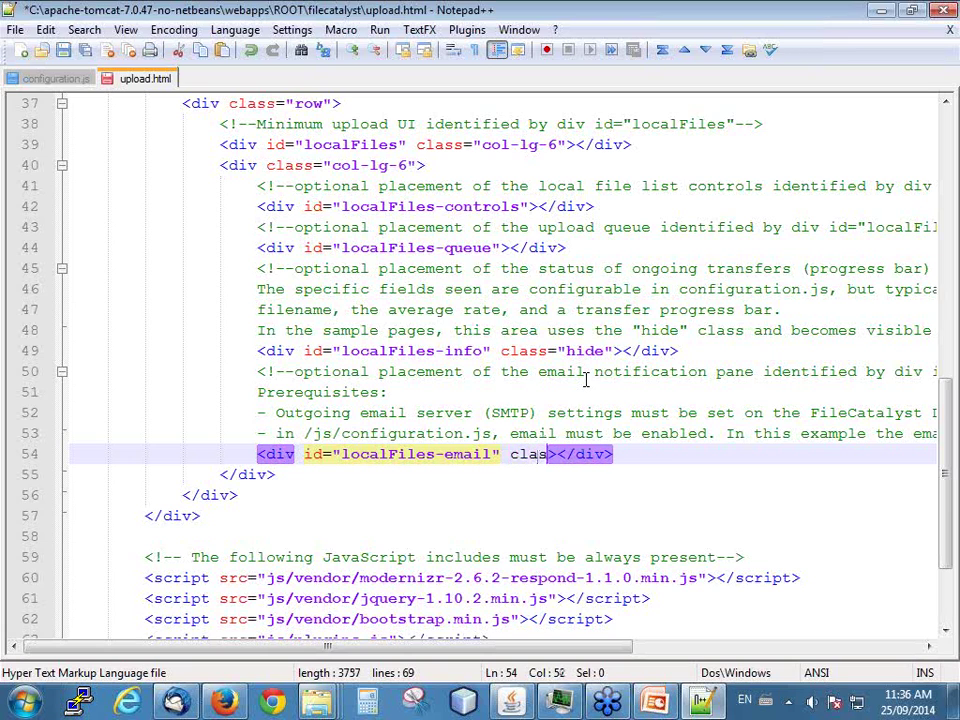
type("=\"")
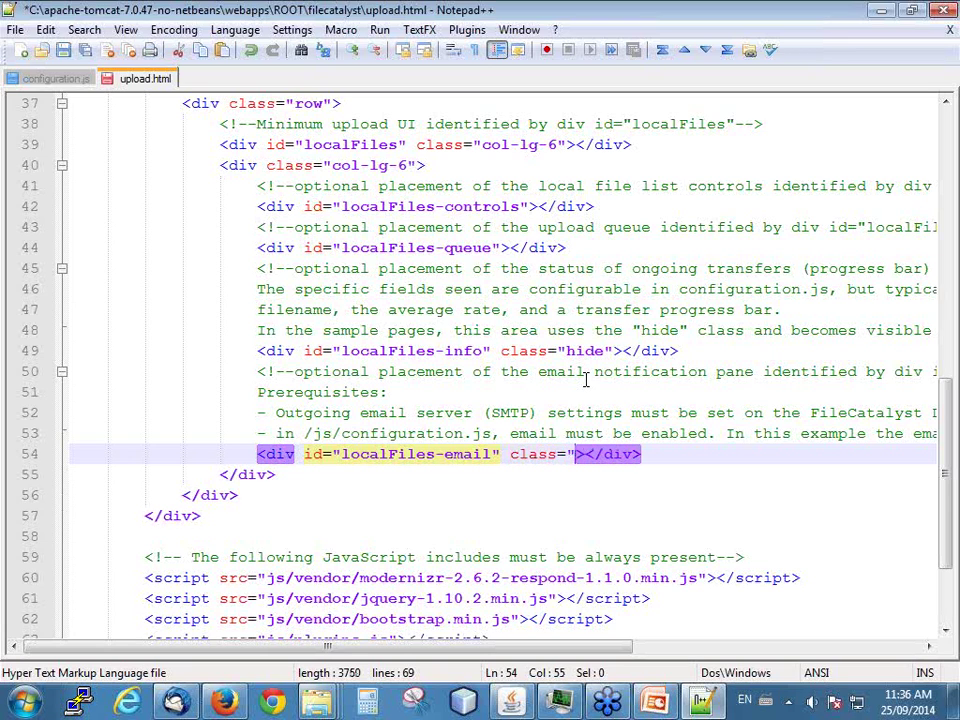
type("hide\"")
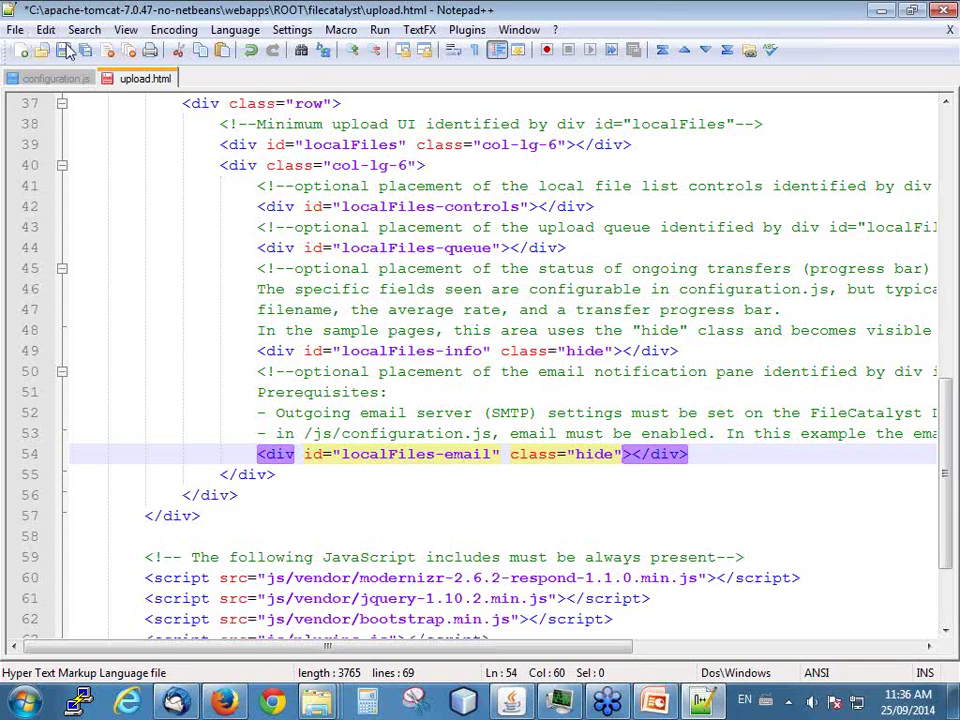
left_click(63, 49)
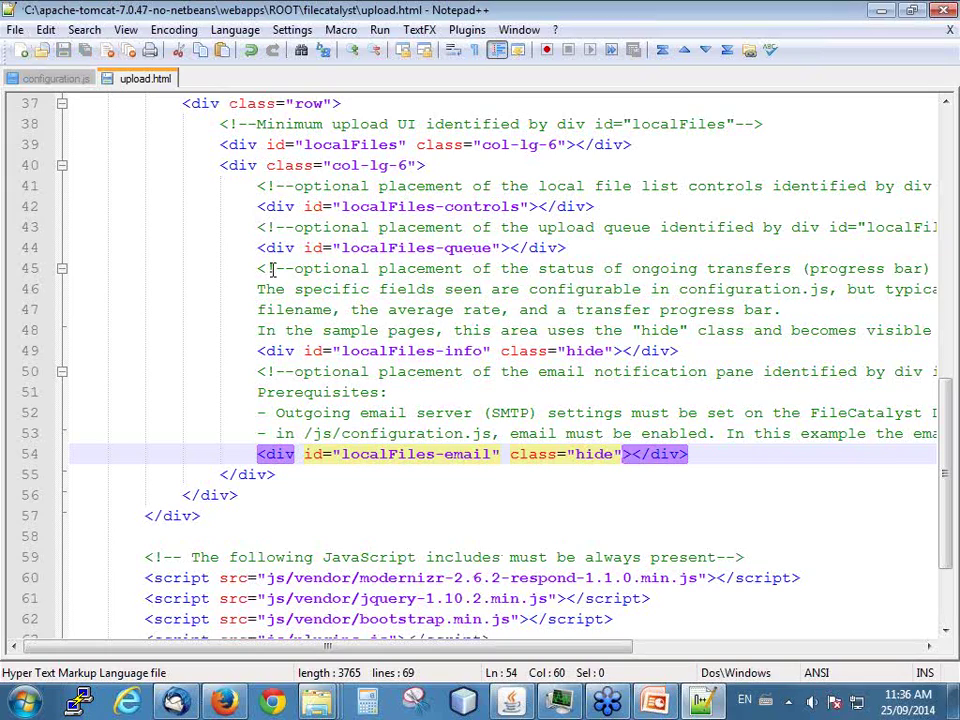
left_click(881, 10)
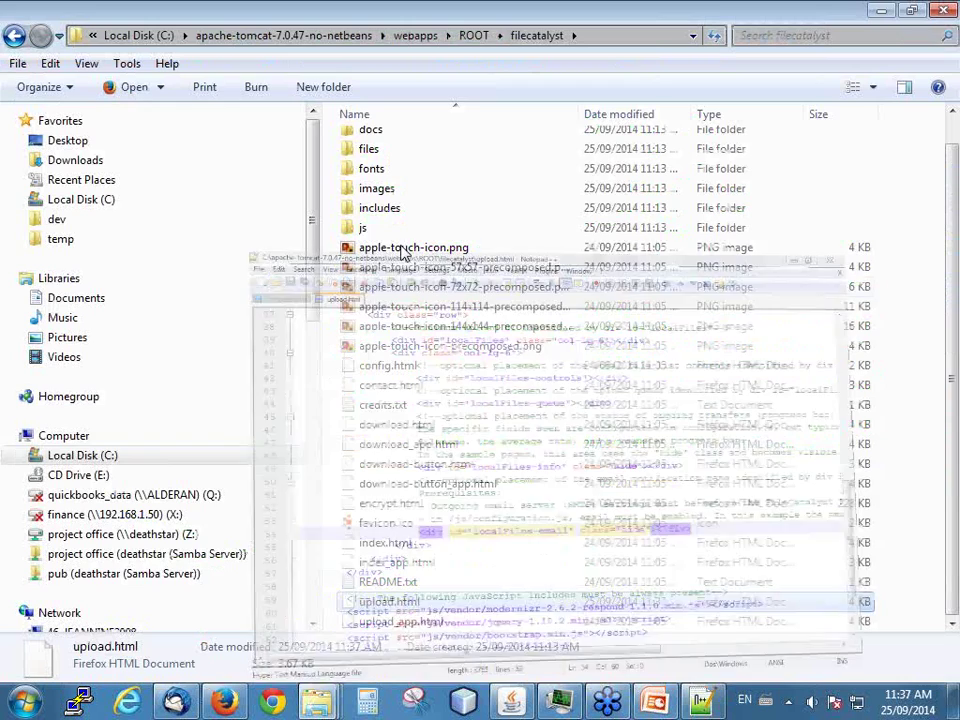
- Open and reload the Upload page in Firefox, then sign in to My Demo with the account credentials
left_click(224, 703)
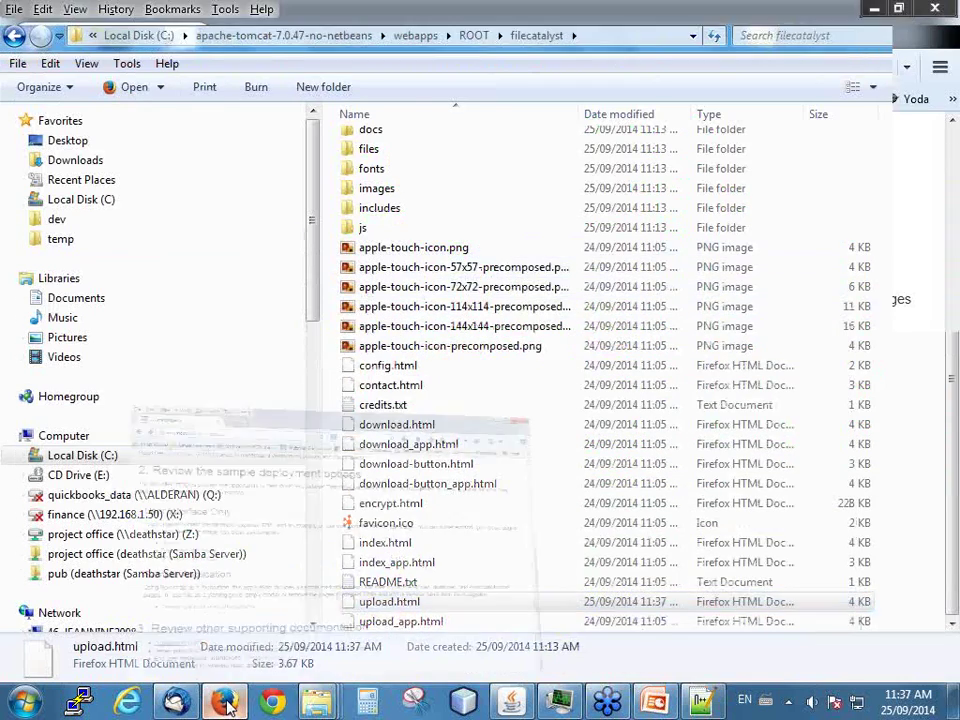
left_click(104, 352)
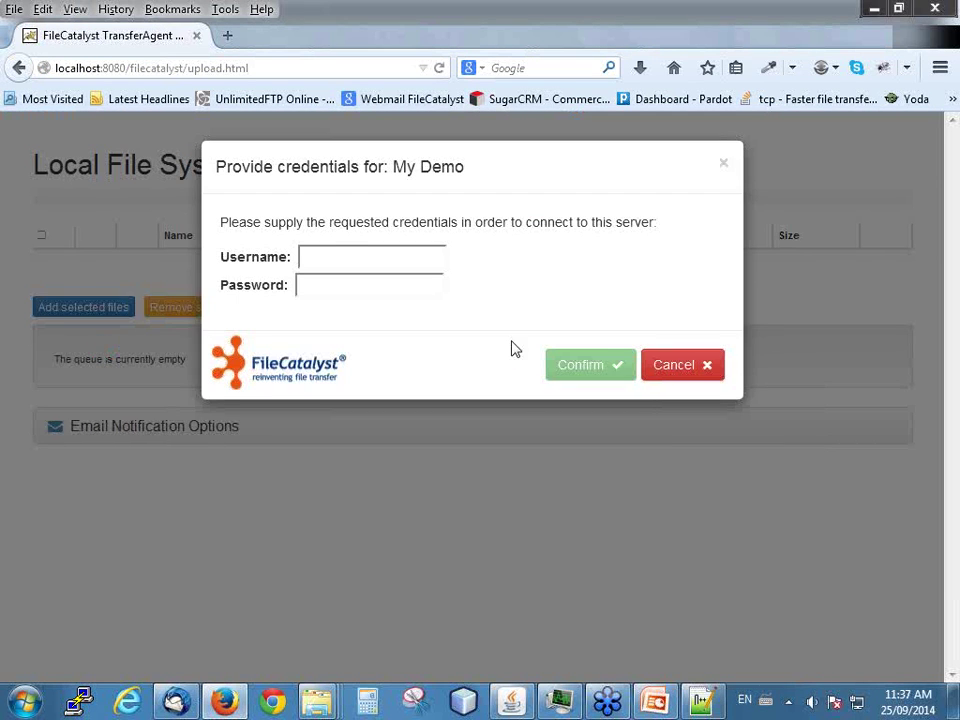
left_click(338, 255)
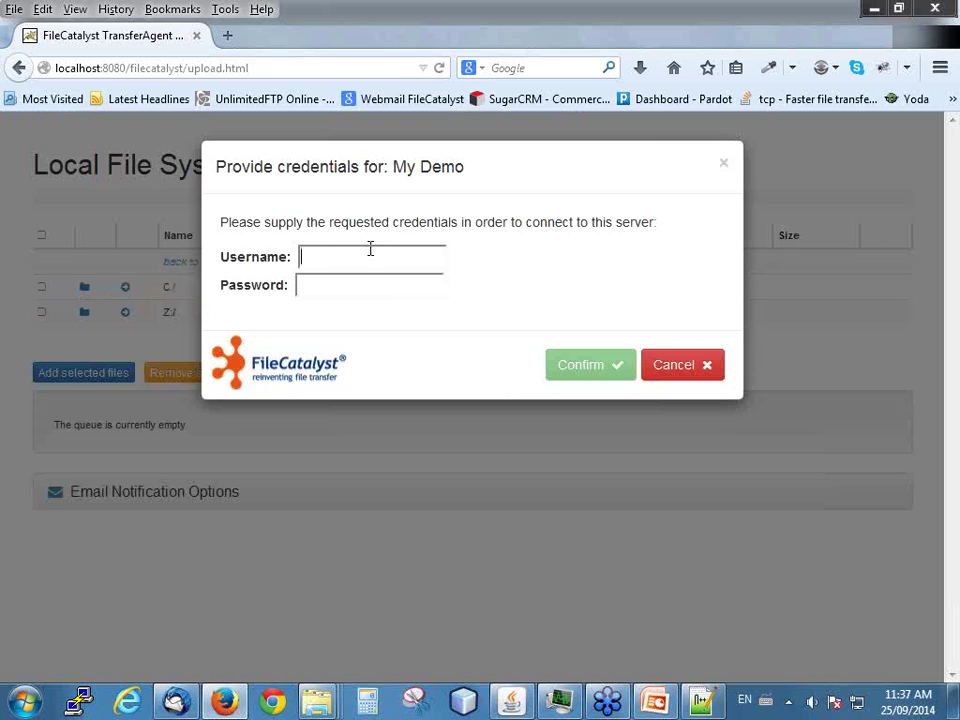
left_click(438, 68)
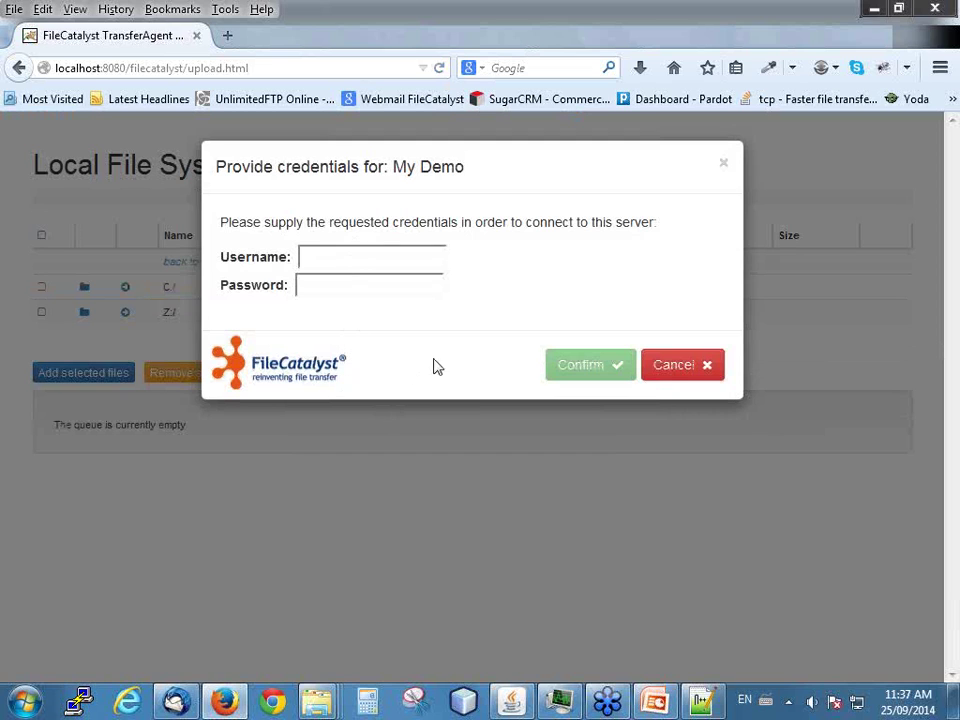
left_click(323, 257)
type("•••")
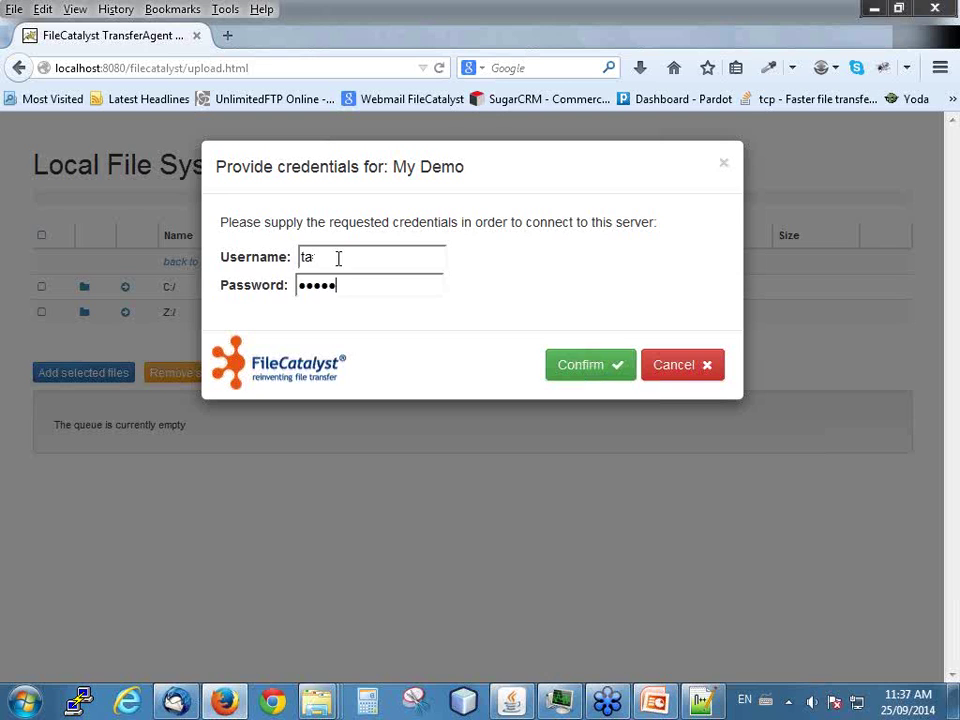
left_click(572, 365)
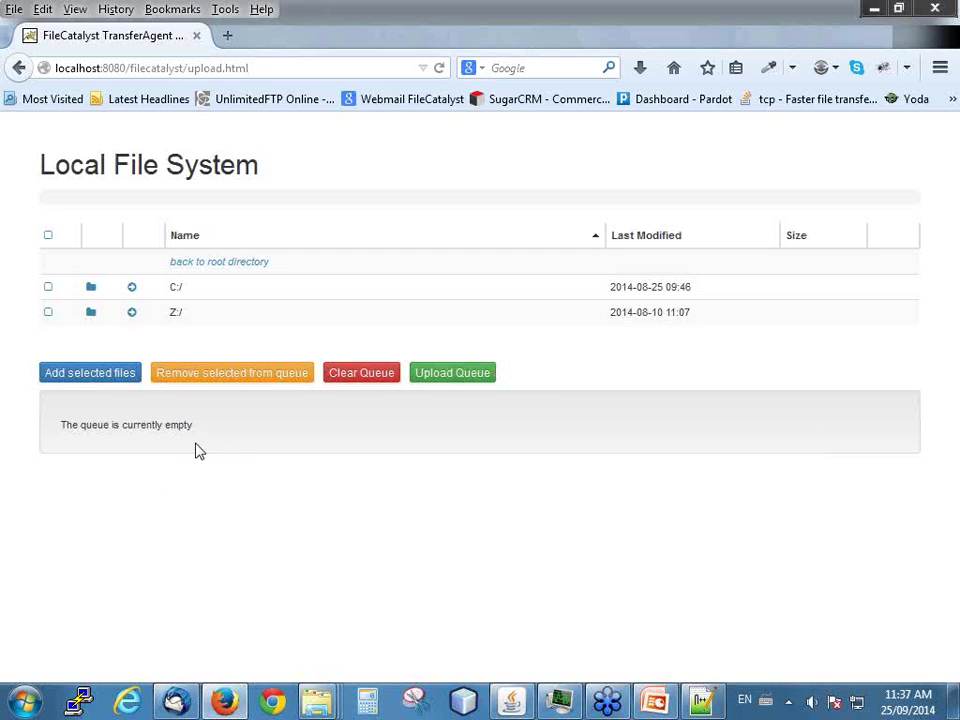
- Queue DSC_1256.JPG, DSC_1259.JPG and DSC_1261.JPG from C:/ and upload them until transfer complete
left_click(174, 287)
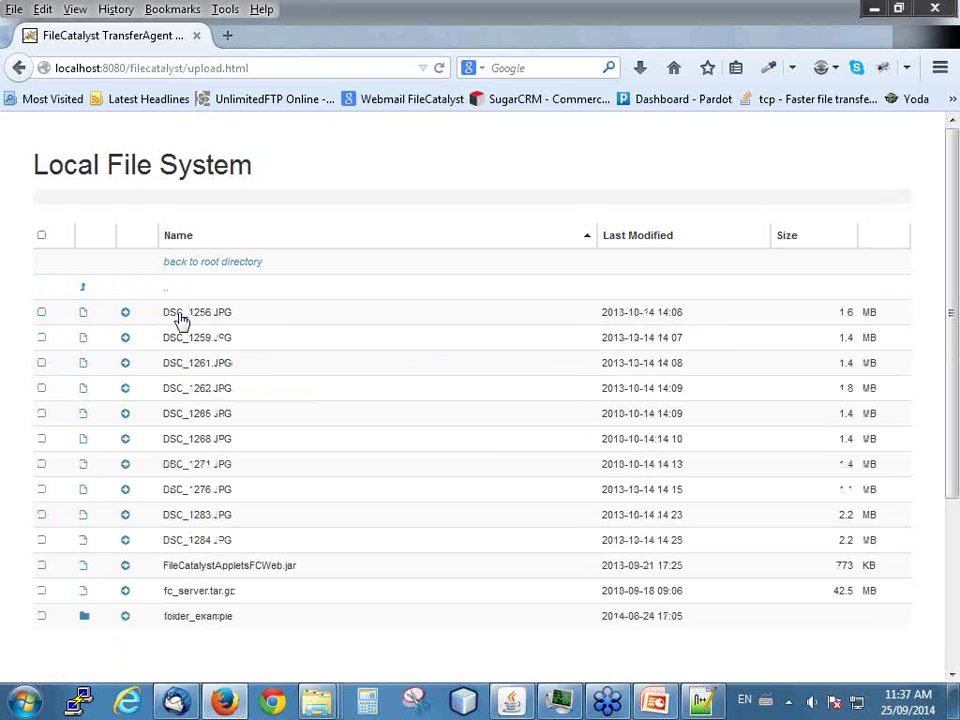
left_click(125, 313)
left_click(125, 338)
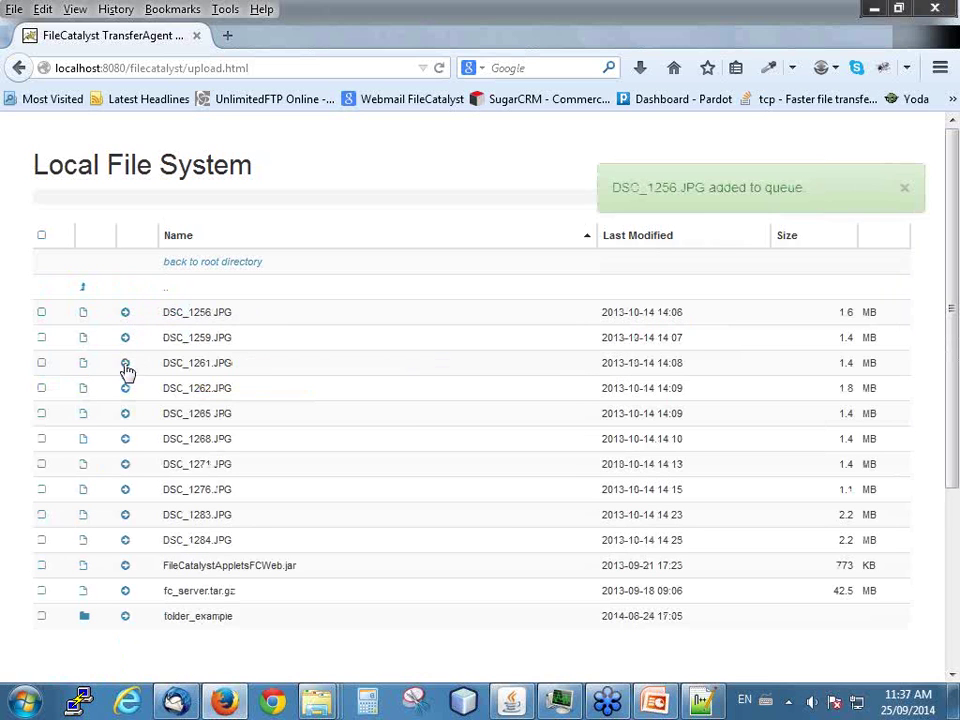
left_click(125, 362)
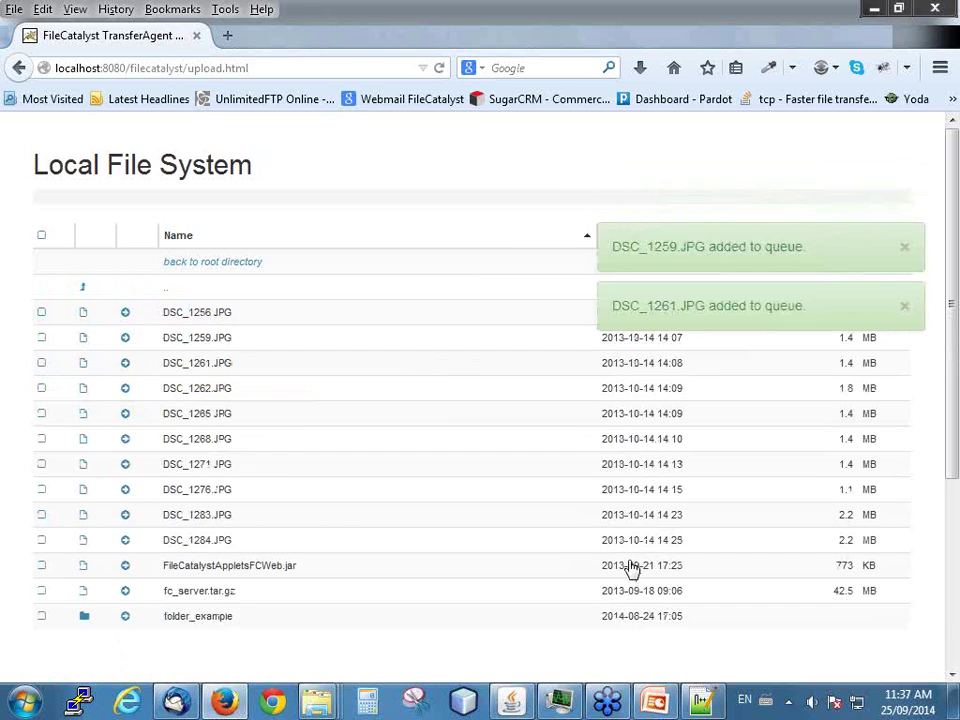
scroll(560, 570, "down", 3)
left_click(455, 583)
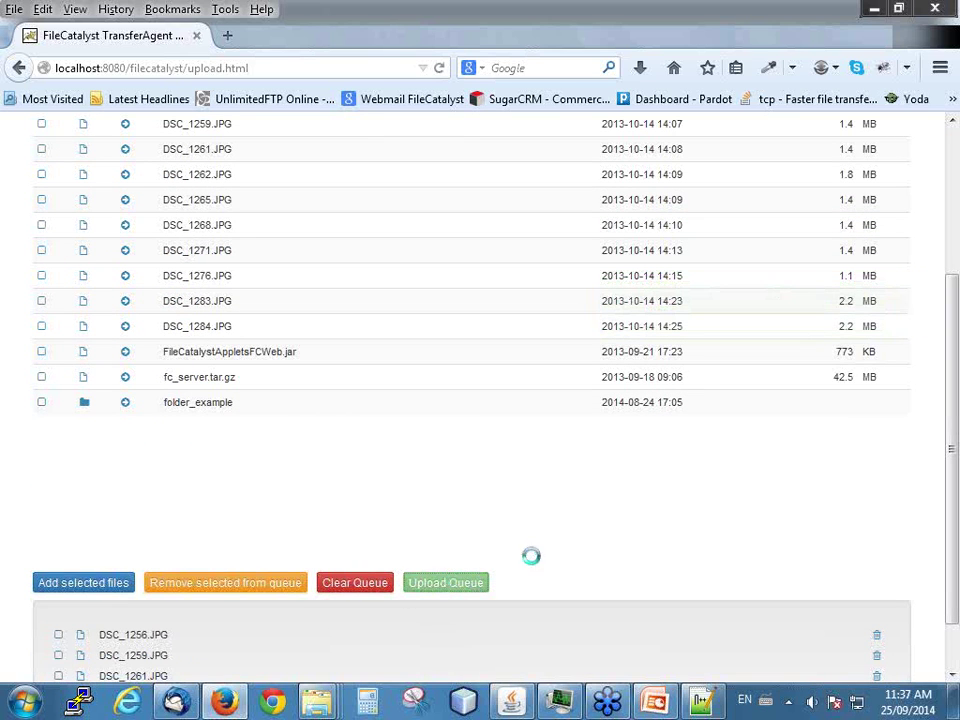
scroll(571, 546, "down", 1)
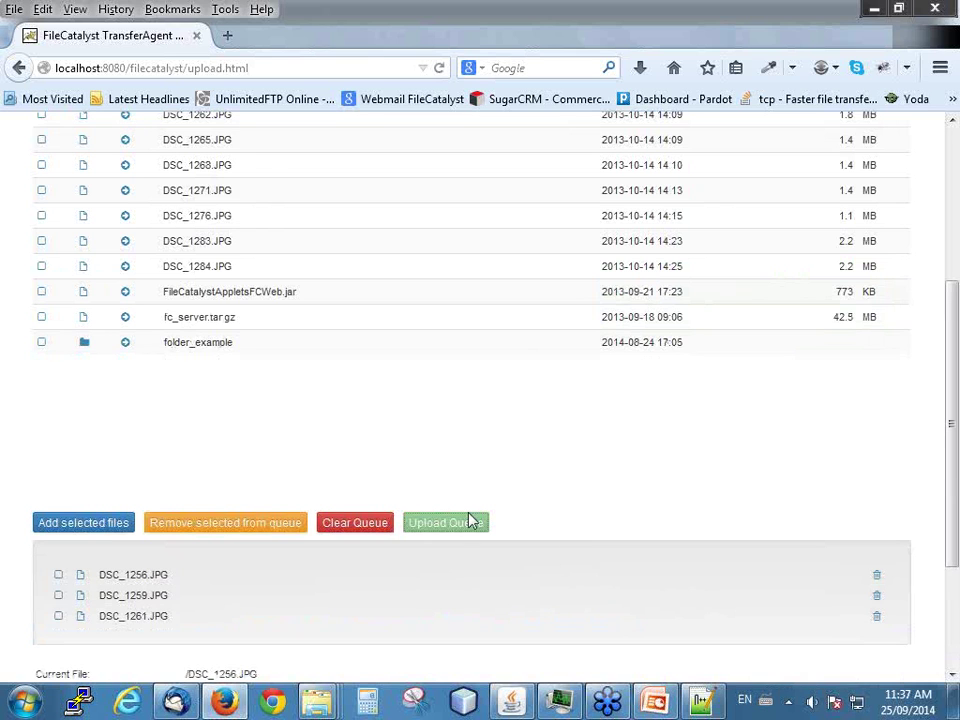
scroll(532, 500, "down", 2)
scroll(532, 500, "down", 1)
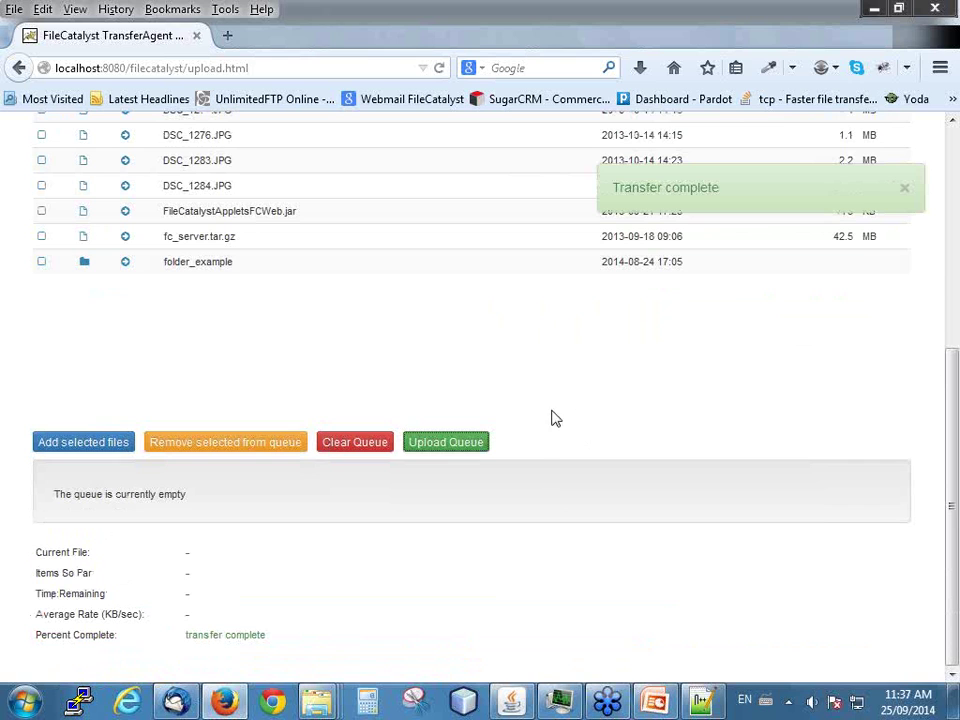
left_click(175, 703)
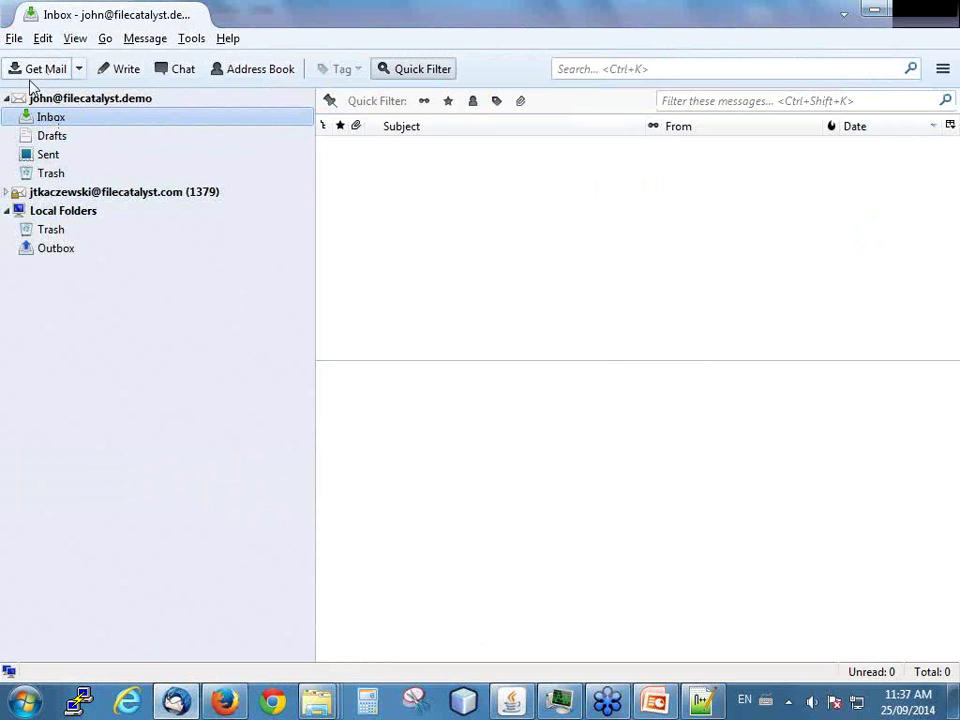
left_click(871, 8)
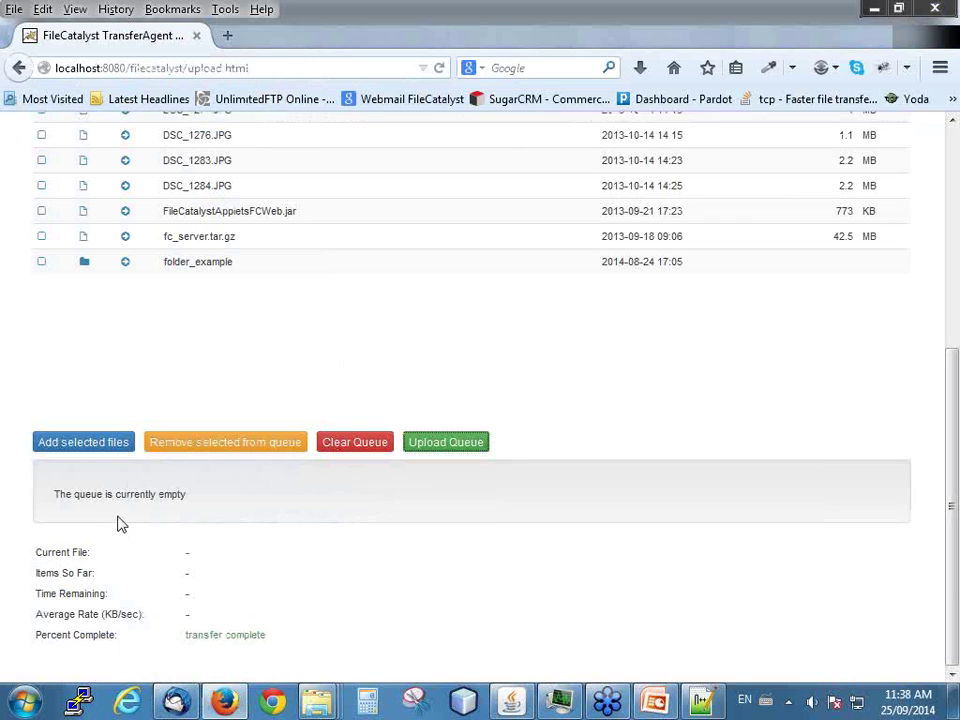
- Set the finished upload page aside and show the Road map slide in the webinar PowerPoint
scroll(210, 465, "up", 3)
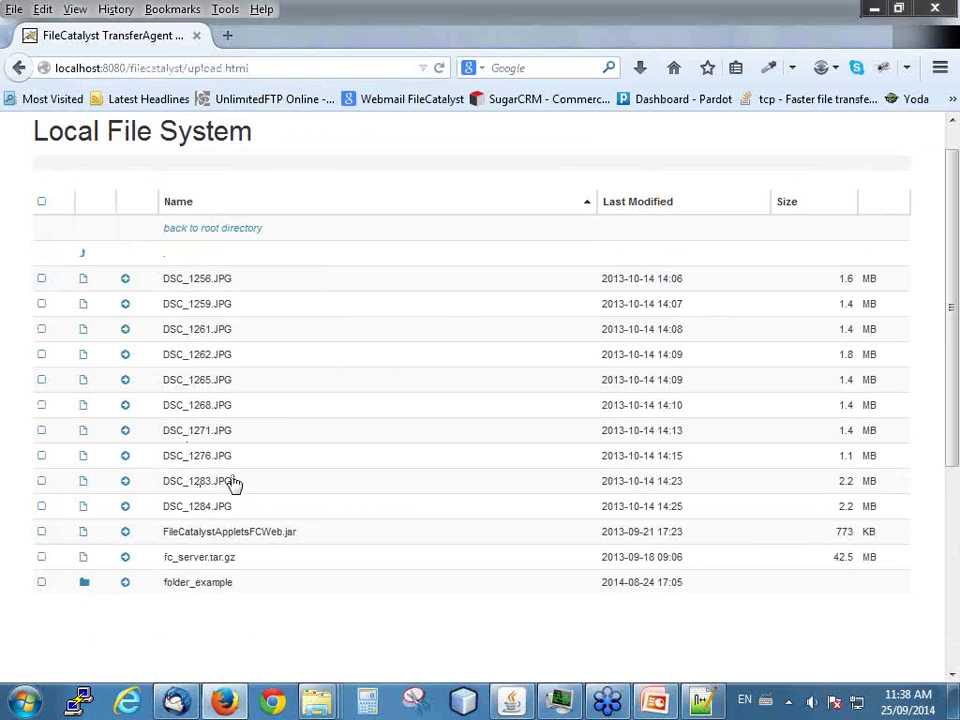
scroll(284, 348, "down", 5)
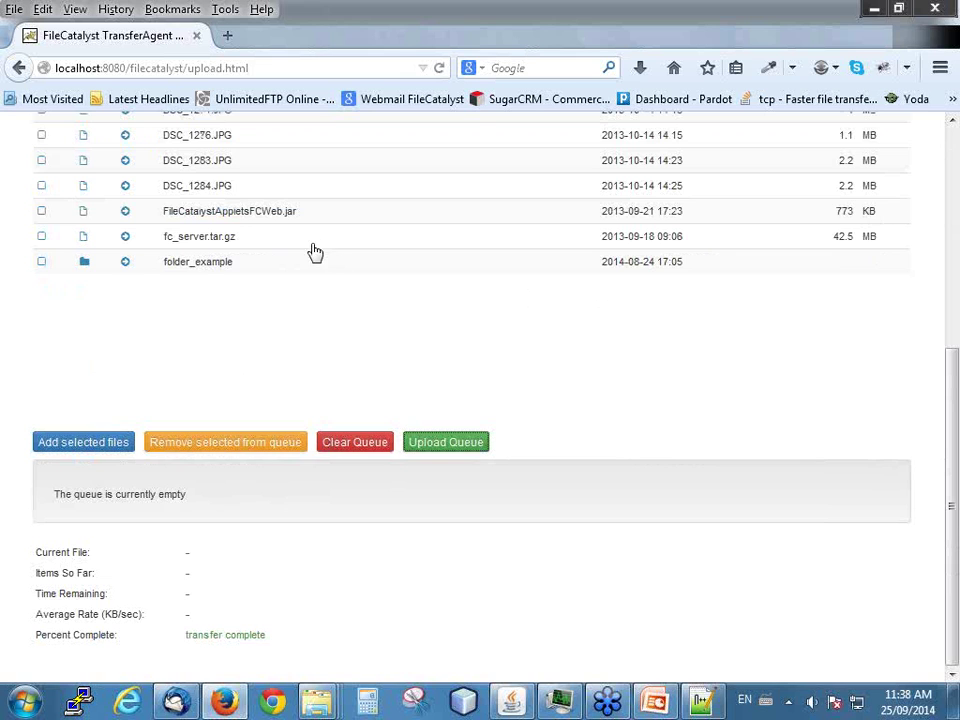
scroll(320, 262, "up", 2)
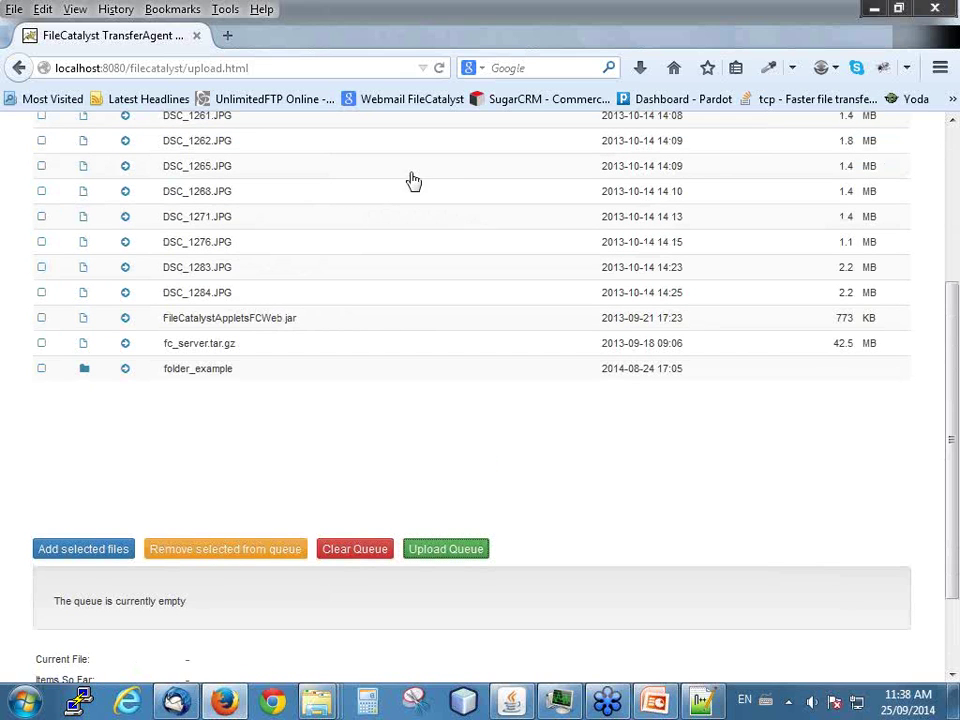
scroll(416, 186, "up", 4)
left_click(875, 10)
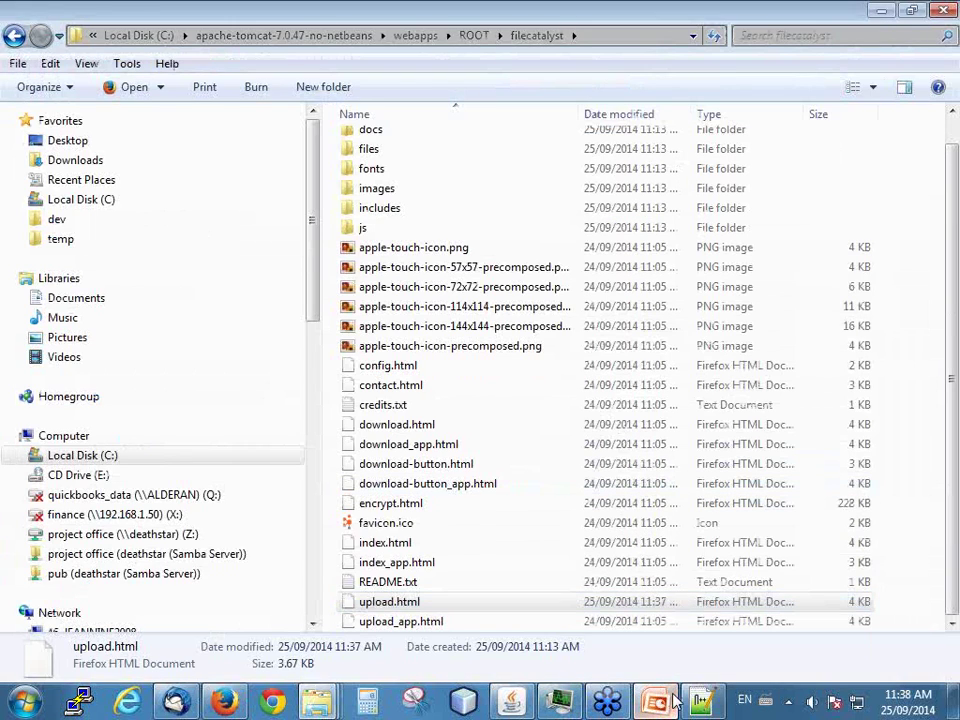
left_click(660, 703)
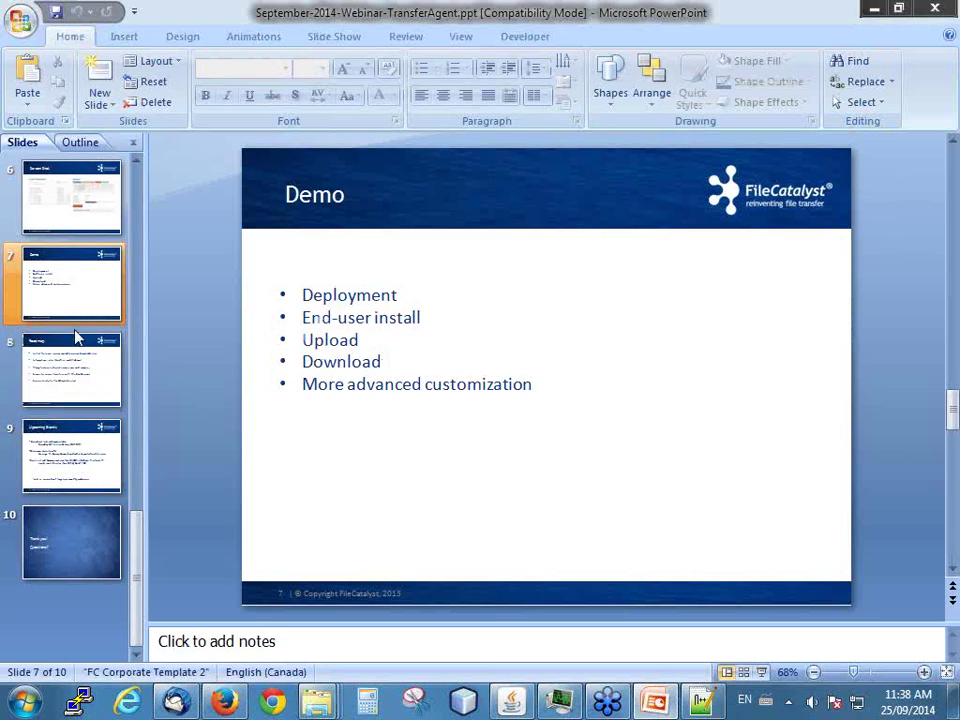
left_click(58, 366)
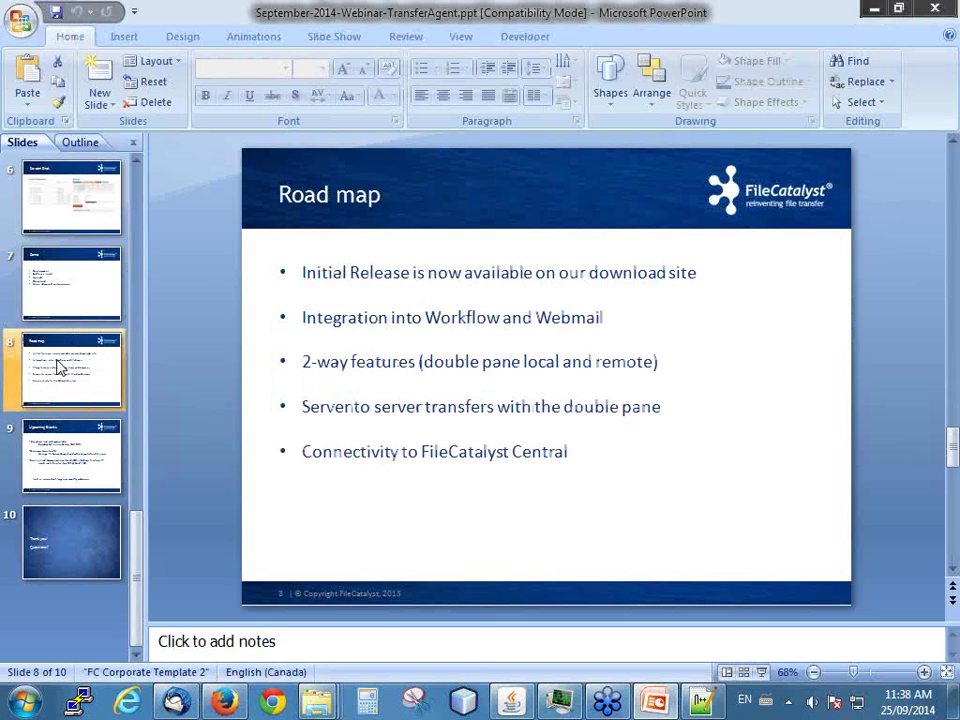